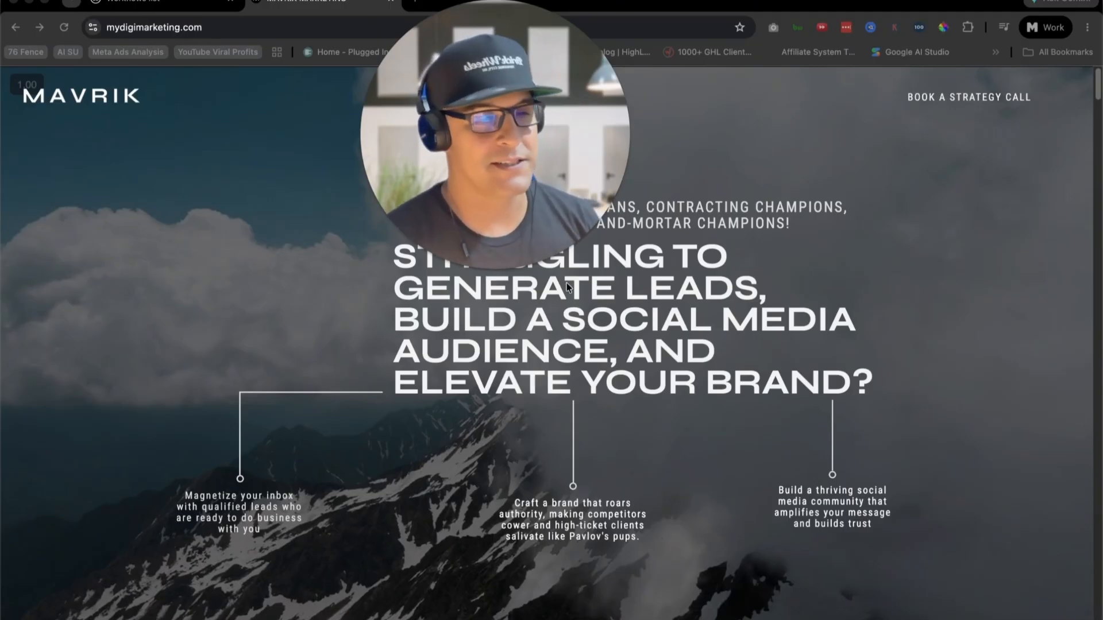
{"action": "left_click", "coordinate": [463, 270]}
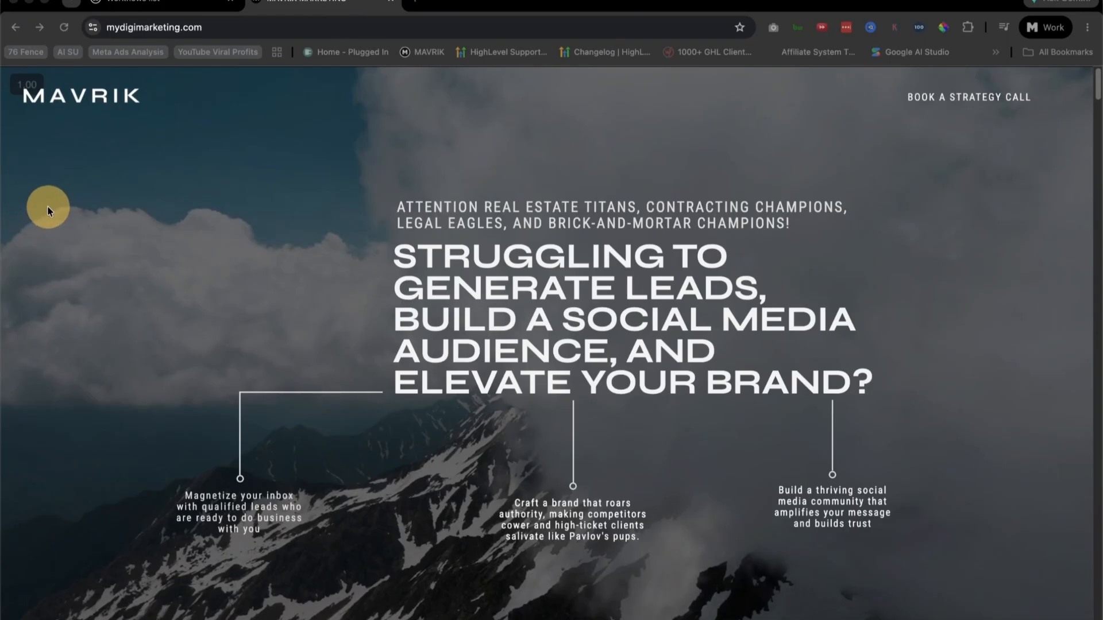
{"action": "left_click", "coordinate": [33, 81]}
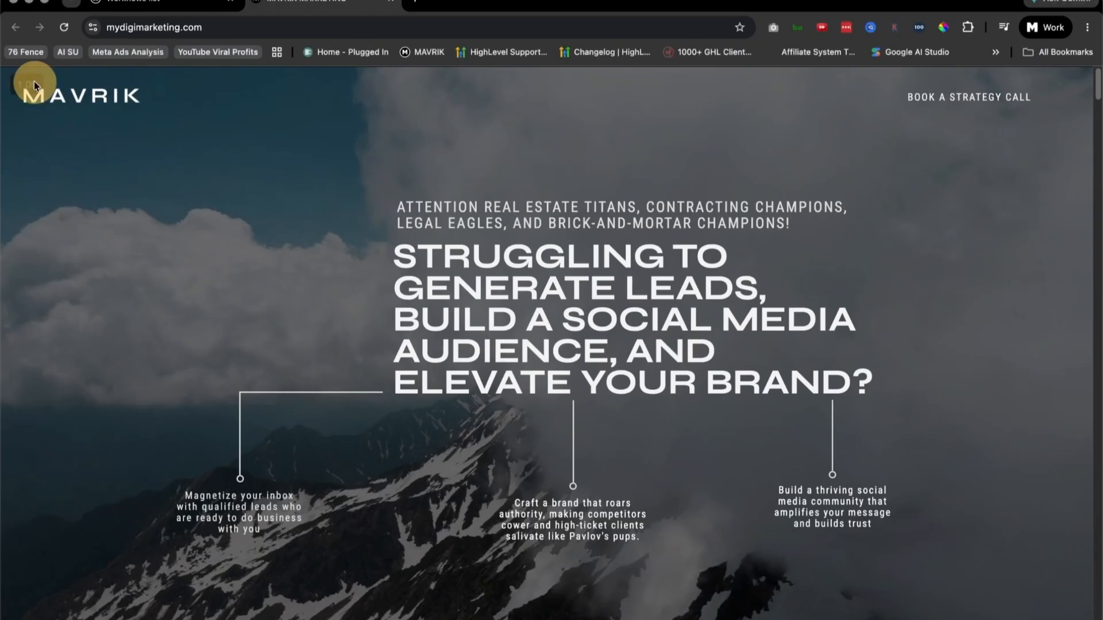
{"action": "scroll", "coordinate": [515, 381], "scroll_direction": "down", "scroll_amount": 3}
{"action": "scroll", "coordinate": [179, 184], "scroll_direction": "up", "scroll_amount": 3}
{"action": "left_click", "coordinate": [218, 26]}
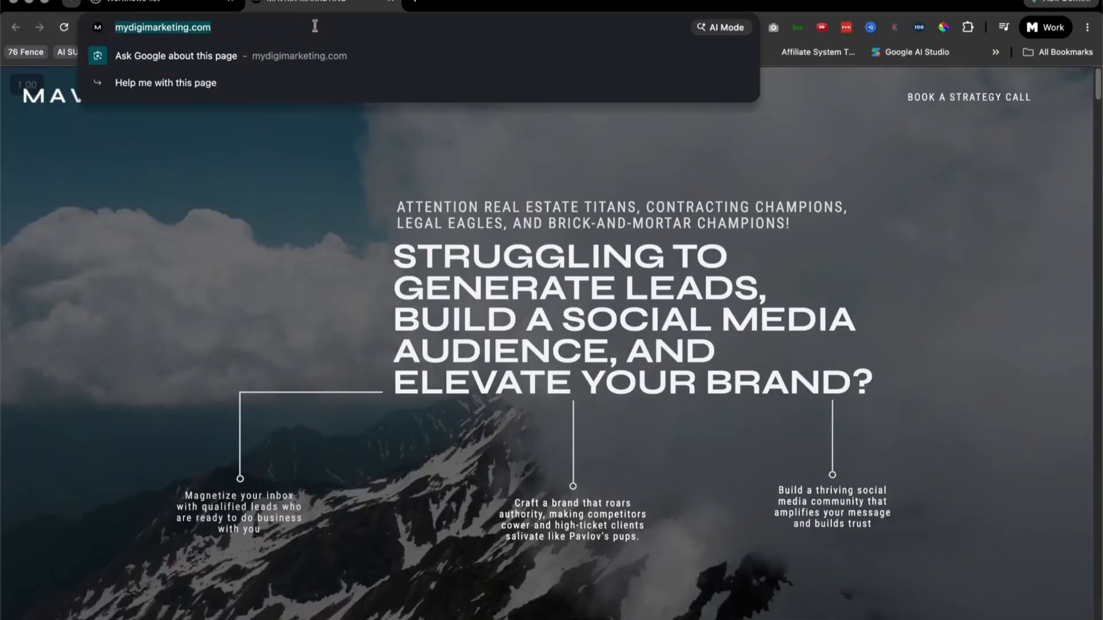
{"action": "left_click", "coordinate": [311, 208]}
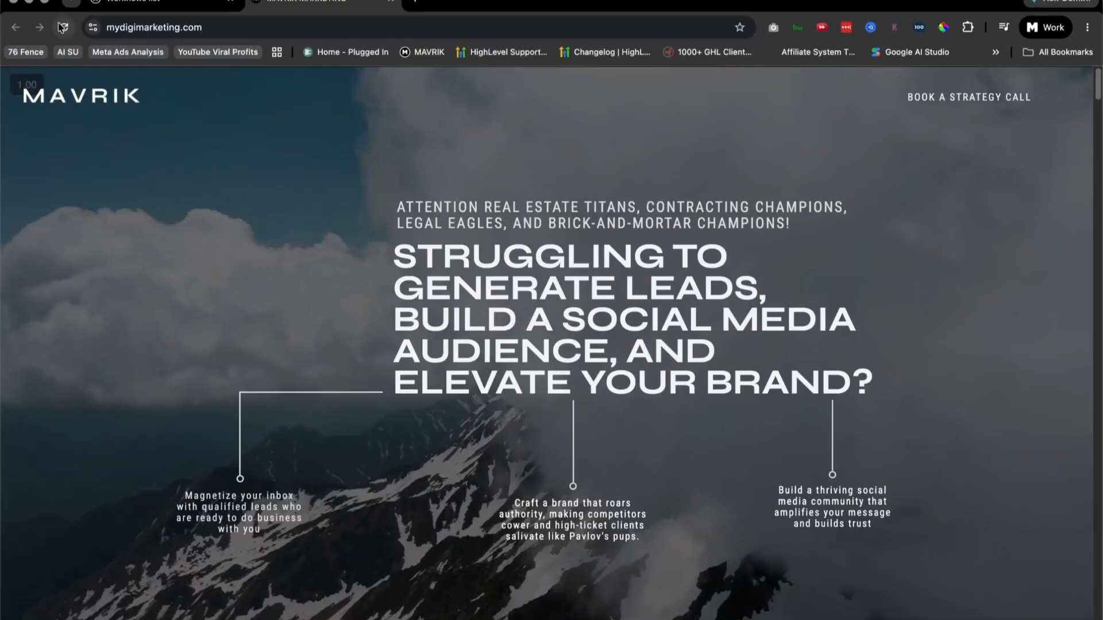
Step: Reload the mydigimarketing.com homepage and look over its opening headline section
{"action": "left_click", "coordinate": [80, 29]}
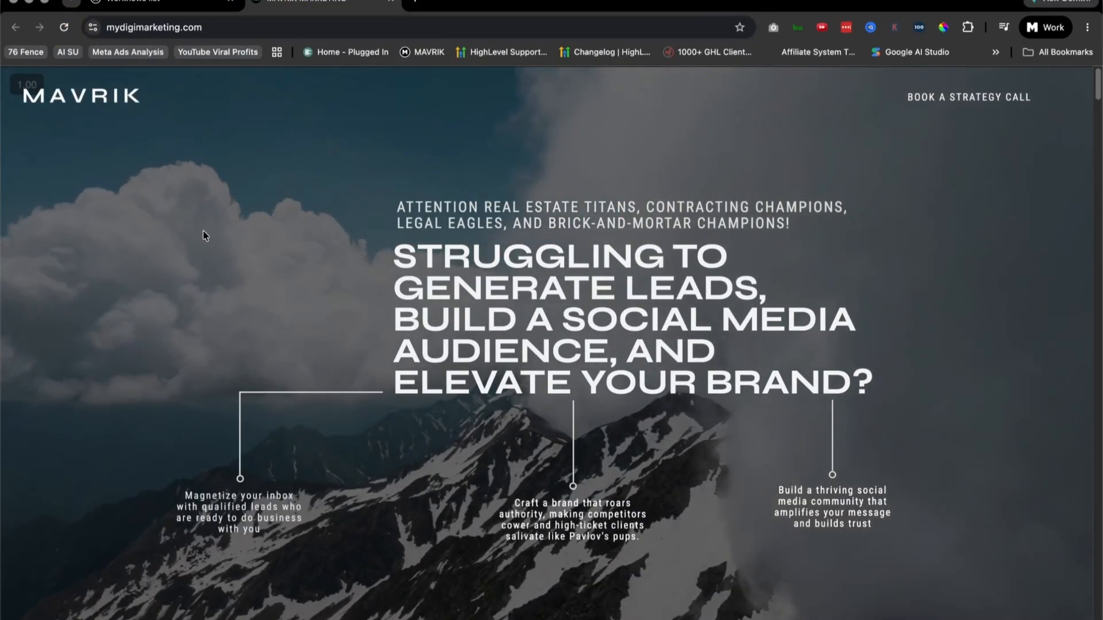
{"action": "scroll", "coordinate": [503, 265], "scroll_direction": "down", "scroll_amount": 8}
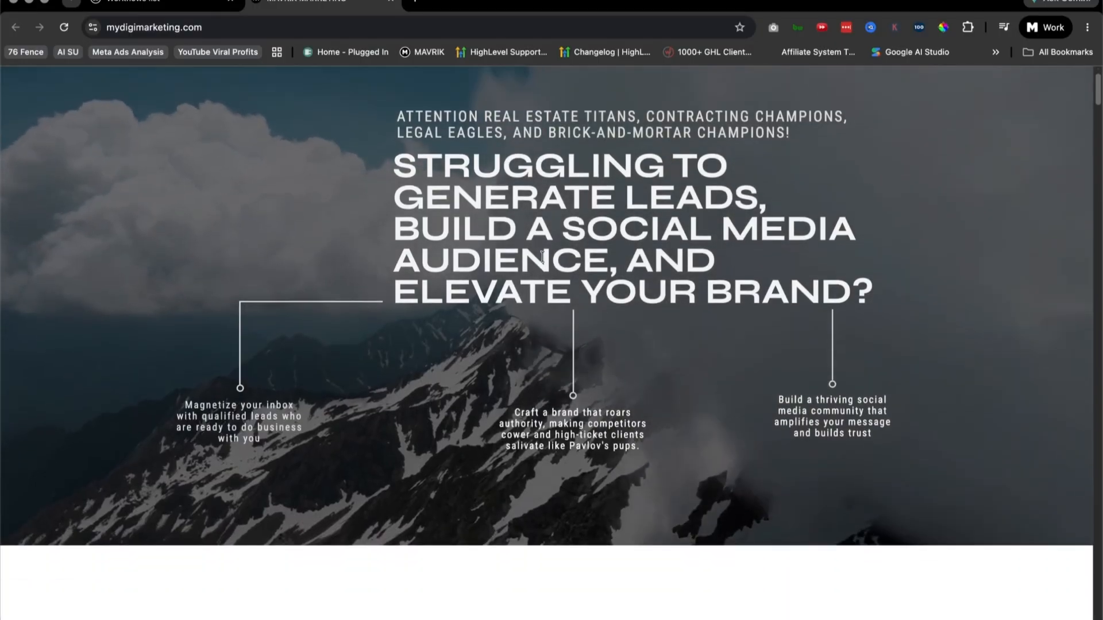
{"action": "scroll", "coordinate": [581, 266], "scroll_direction": "down", "scroll_amount": 2}
{"action": "scroll", "coordinate": [632, 298], "scroll_direction": "up", "scroll_amount": 12}
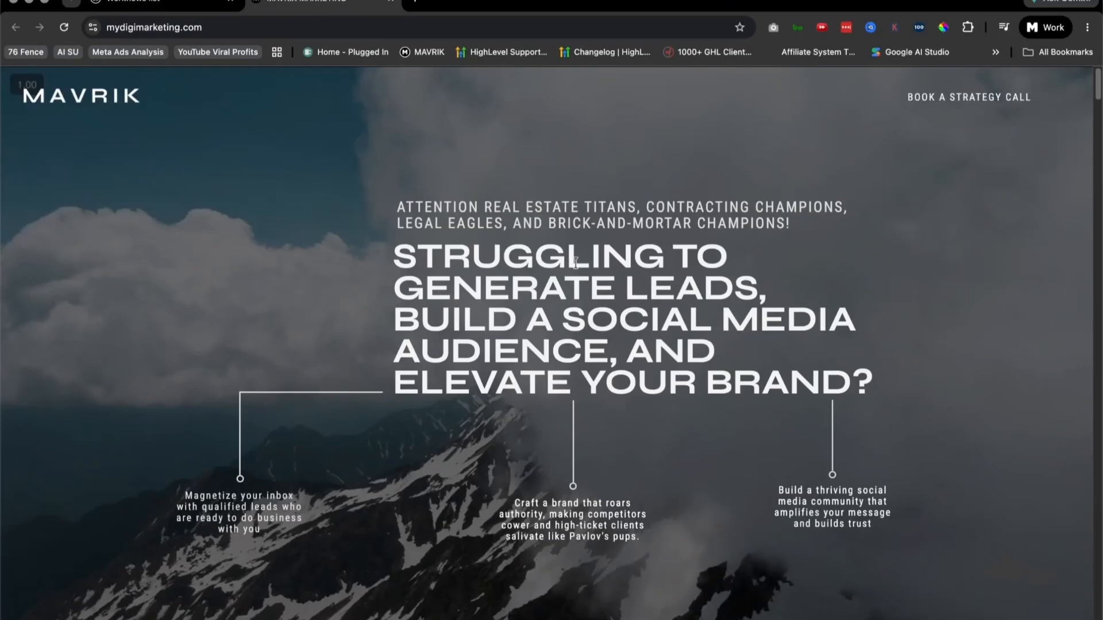
Step: Review the homepage from the call-booking steps through the client testimonials to the 2024 marketing packages
{"action": "scroll", "coordinate": [736, 368], "scroll_direction": "down", "scroll_amount": 18}
{"action": "scroll", "coordinate": [737, 368], "scroll_direction": "down", "scroll_amount": 20}
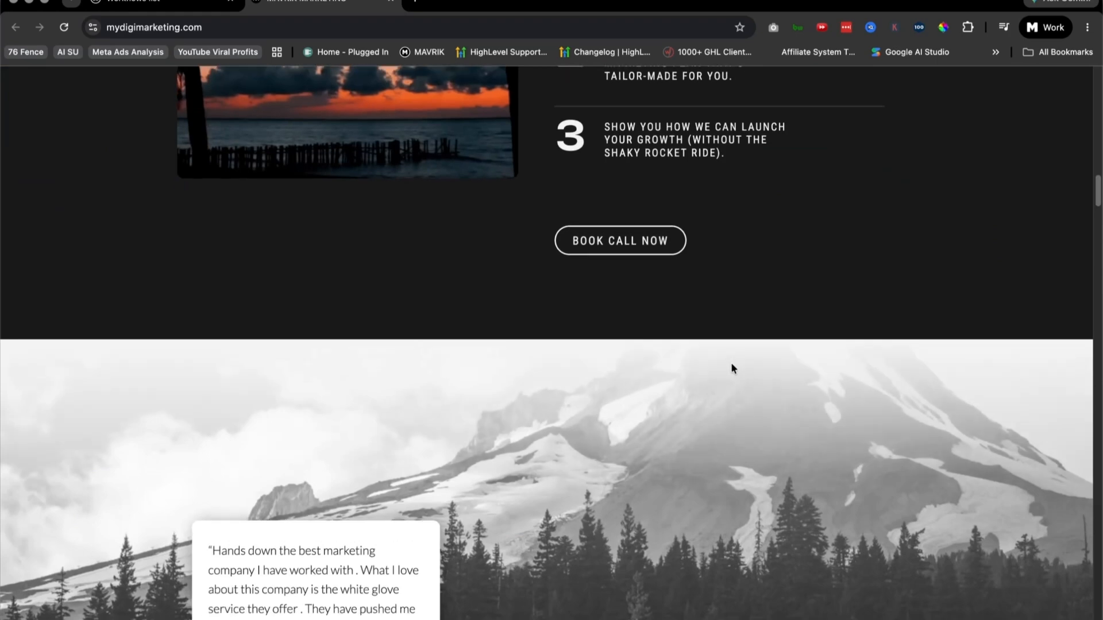
{"action": "scroll", "coordinate": [729, 363], "scroll_direction": "down", "scroll_amount": 10}
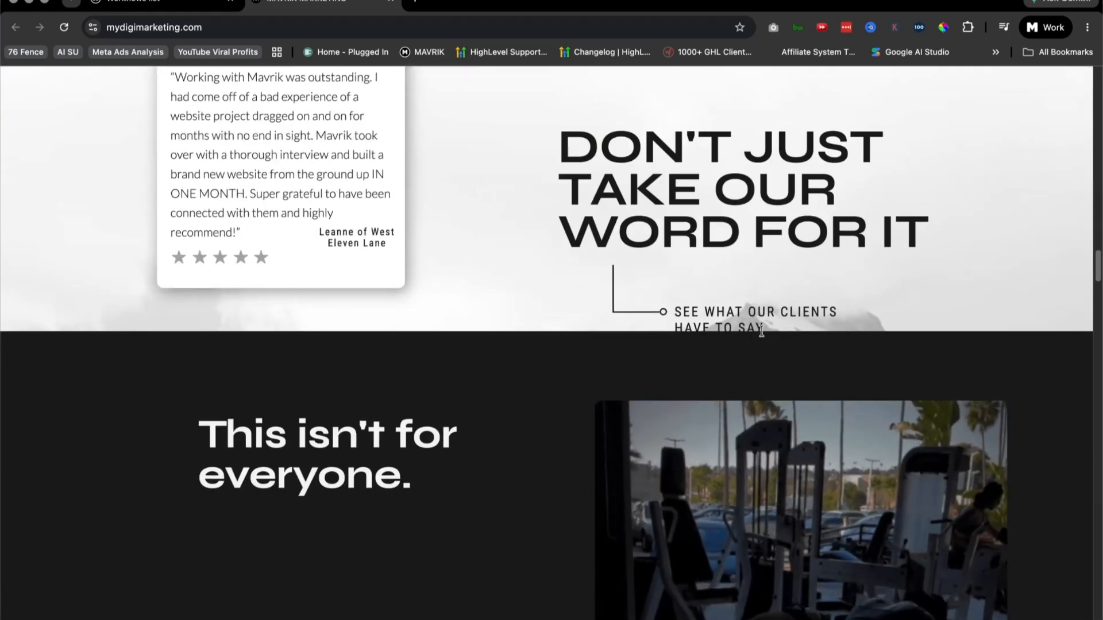
{"action": "scroll", "coordinate": [724, 352], "scroll_direction": "down", "scroll_amount": 4}
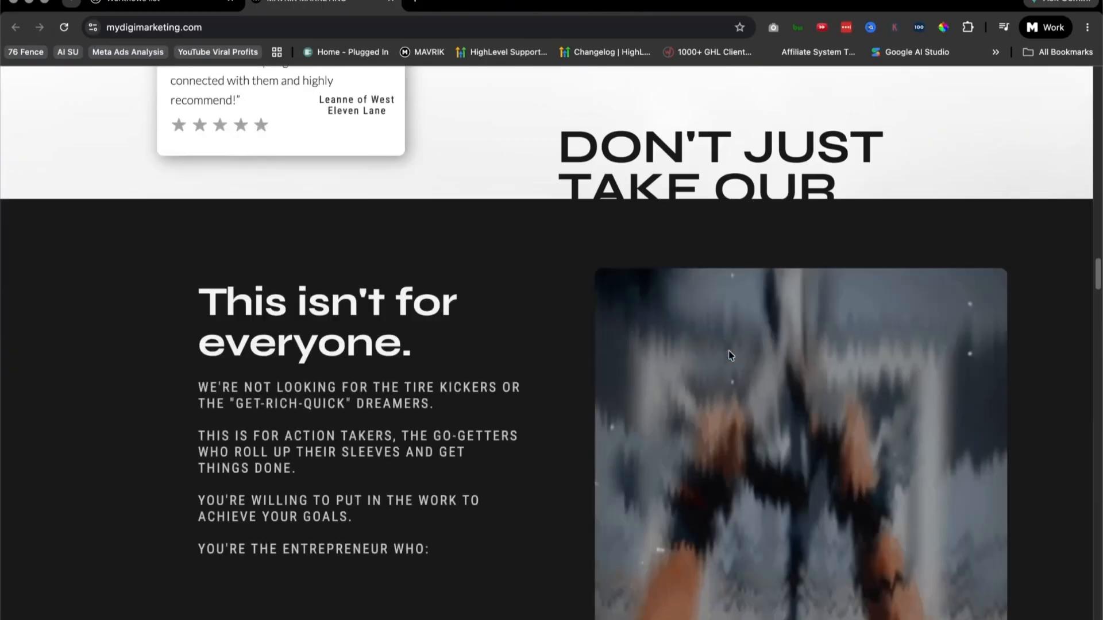
{"action": "scroll", "coordinate": [731, 355], "scroll_direction": "down", "scroll_amount": 8}
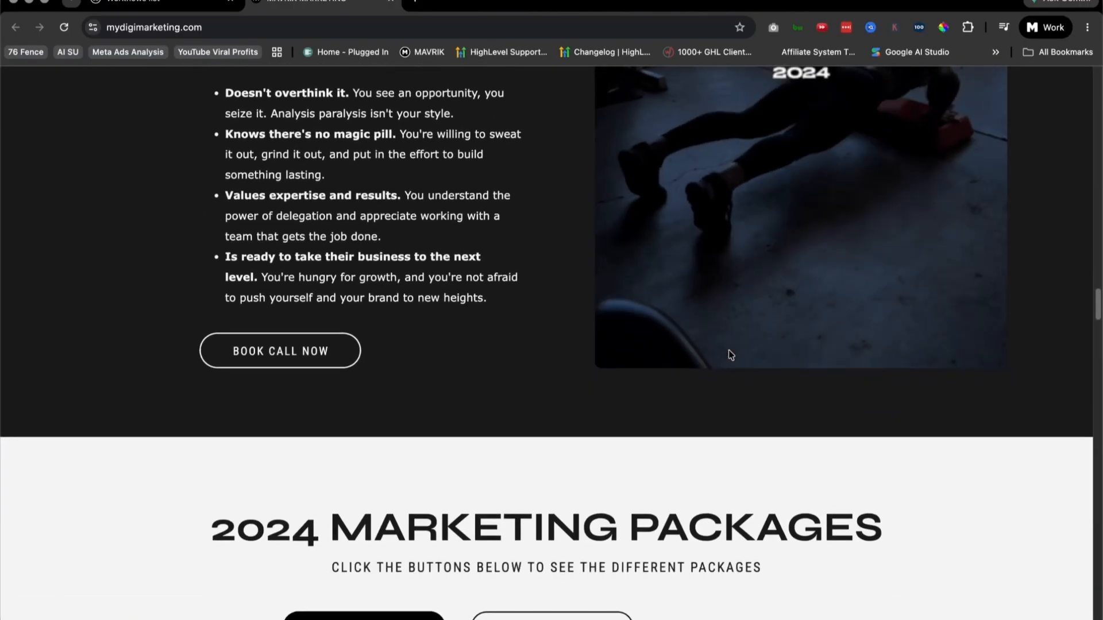
{"action": "scroll", "coordinate": [730, 373], "scroll_direction": "down", "scroll_amount": 7}
{"action": "scroll", "coordinate": [731, 415], "scroll_direction": "down", "scroll_amount": 10}
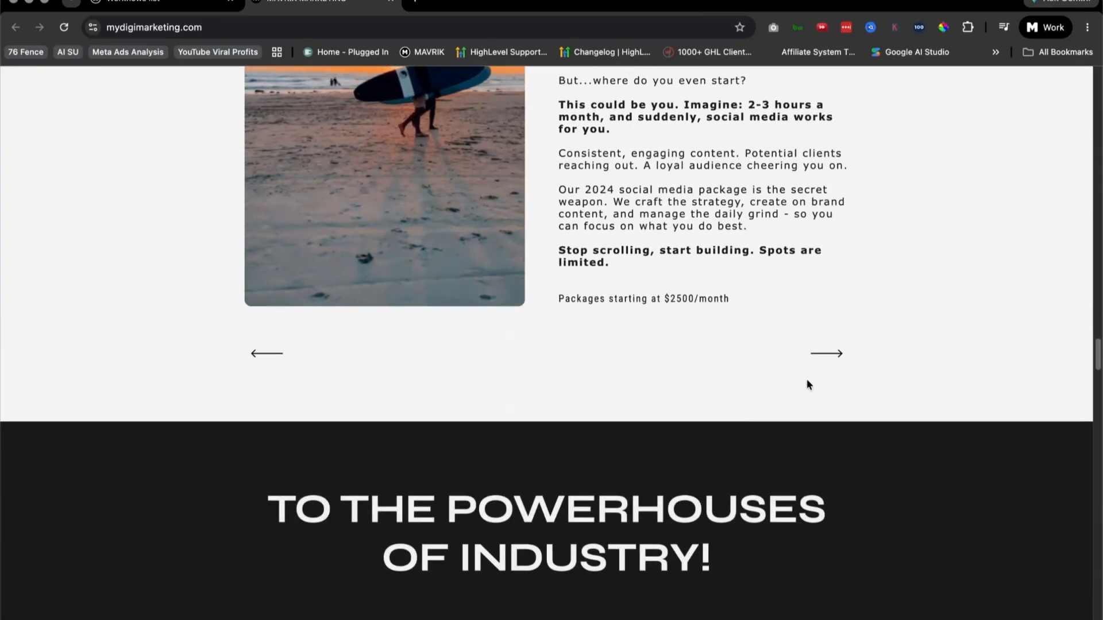
Step: Read the "To the Powerhouses of Industry!" section of the homepage, including its bullet points and call-booking option
{"action": "scroll", "coordinate": [802, 389], "scroll_direction": "down", "scroll_amount": 5}
{"action": "scroll", "coordinate": [802, 390], "scroll_direction": "down", "scroll_amount": 3}
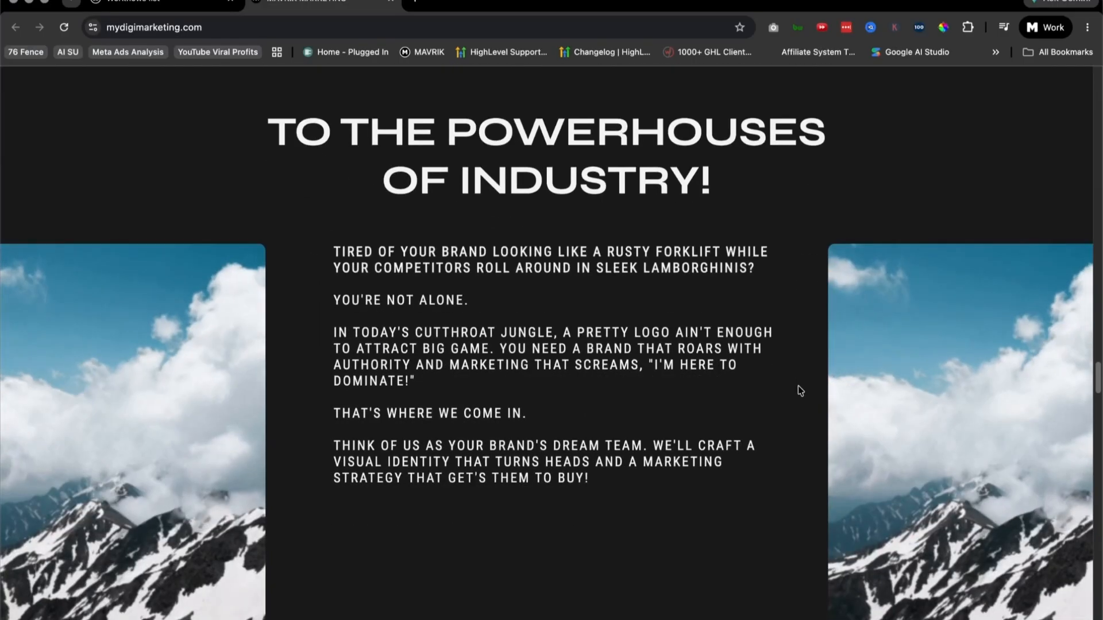
{"action": "scroll", "coordinate": [828, 391], "scroll_direction": "down", "scroll_amount": 1}
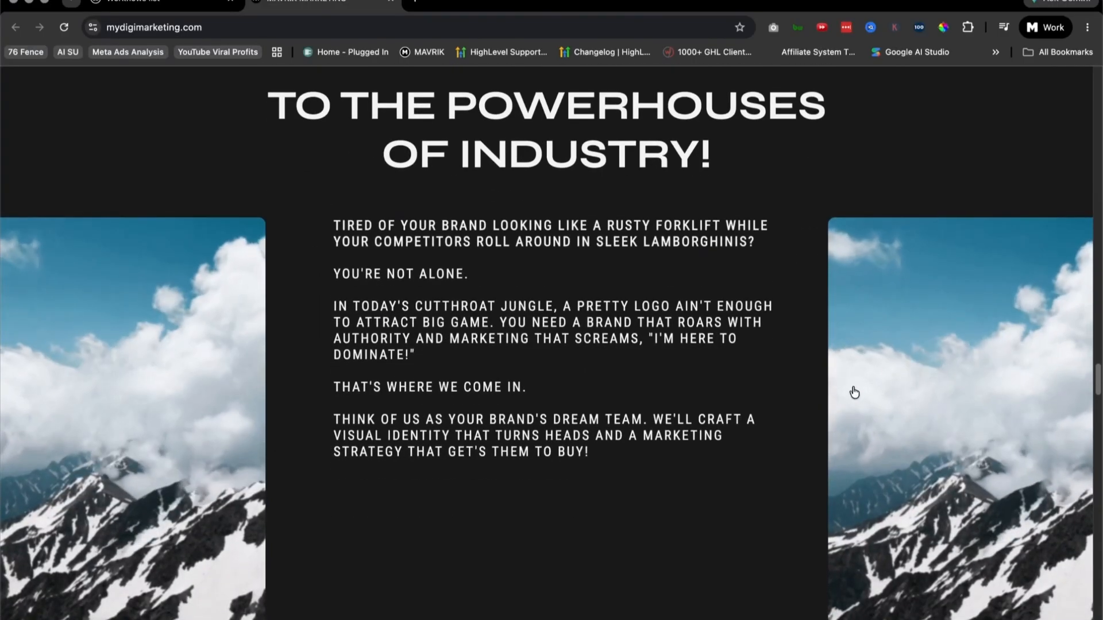
{"action": "scroll", "coordinate": [814, 413], "scroll_direction": "down", "scroll_amount": 2}
{"action": "scroll", "coordinate": [812, 409], "scroll_direction": "down", "scroll_amount": 2}
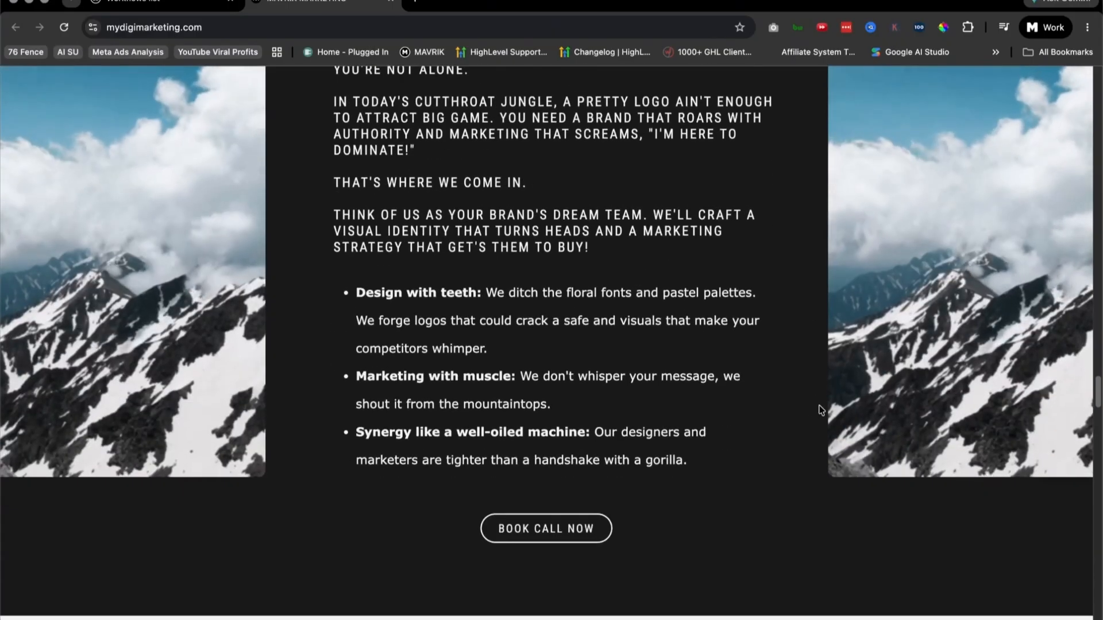
{"action": "scroll", "coordinate": [804, 405], "scroll_direction": "down", "scroll_amount": 1}
{"action": "scroll", "coordinate": [794, 405], "scroll_direction": "down", "scroll_amount": 4}
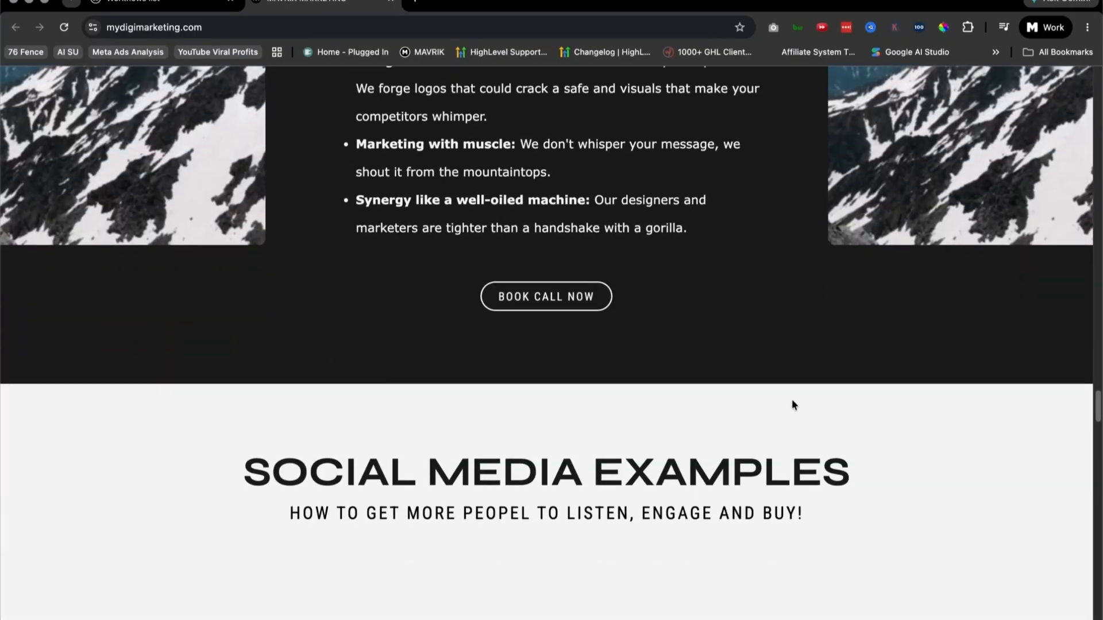
Step: Examine the rest of the homepage, from the social media examples through the landing page examples and 30-minute offer to the footer
{"action": "scroll", "coordinate": [796, 403], "scroll_direction": "down", "scroll_amount": 7}
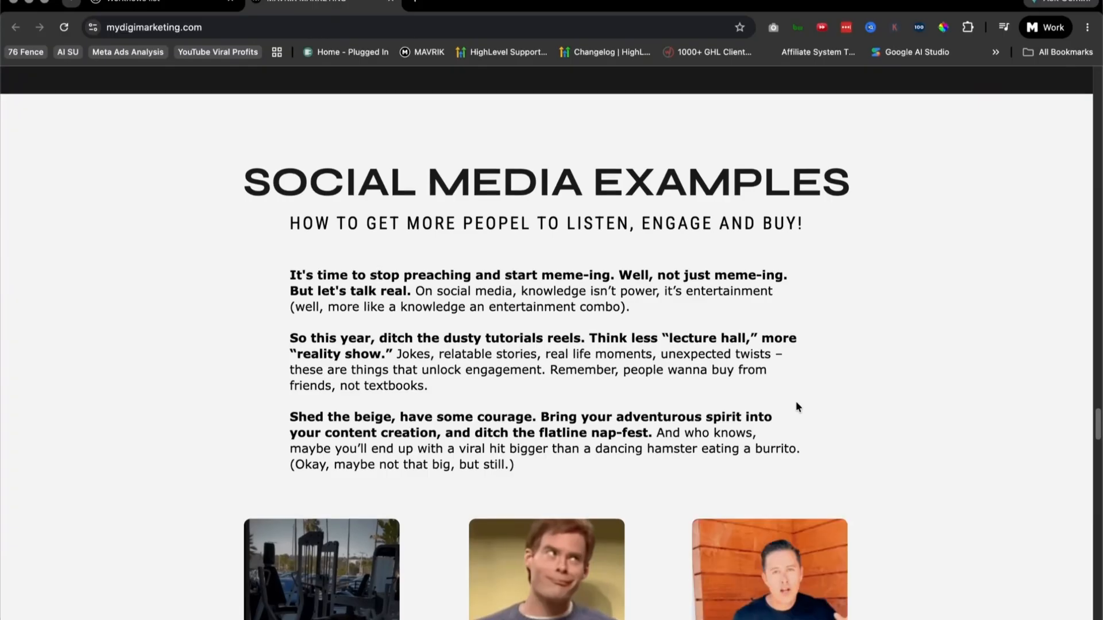
{"action": "scroll", "coordinate": [796, 405], "scroll_direction": "down", "scroll_amount": 5}
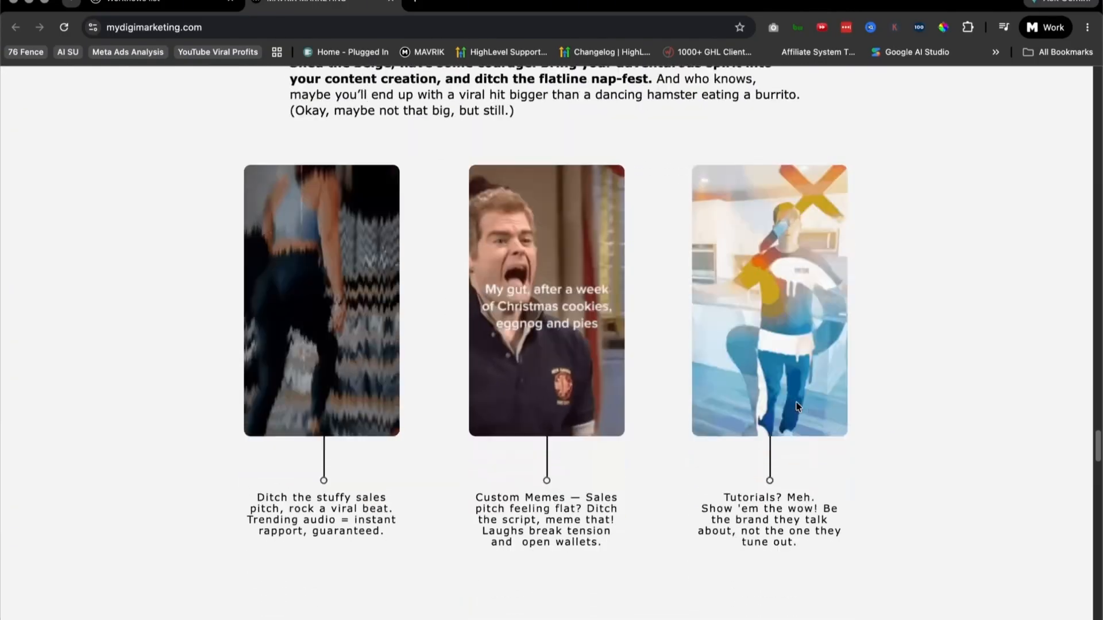
{"action": "scroll", "coordinate": [796, 406], "scroll_direction": "down", "scroll_amount": 11}
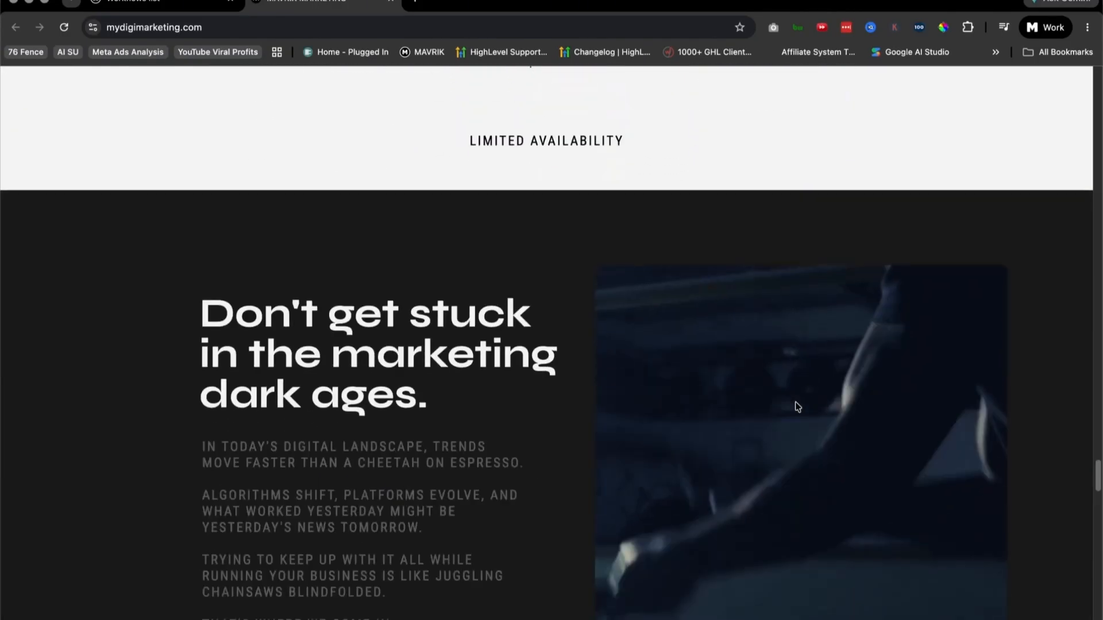
{"action": "scroll", "coordinate": [797, 407], "scroll_direction": "down", "scroll_amount": 3}
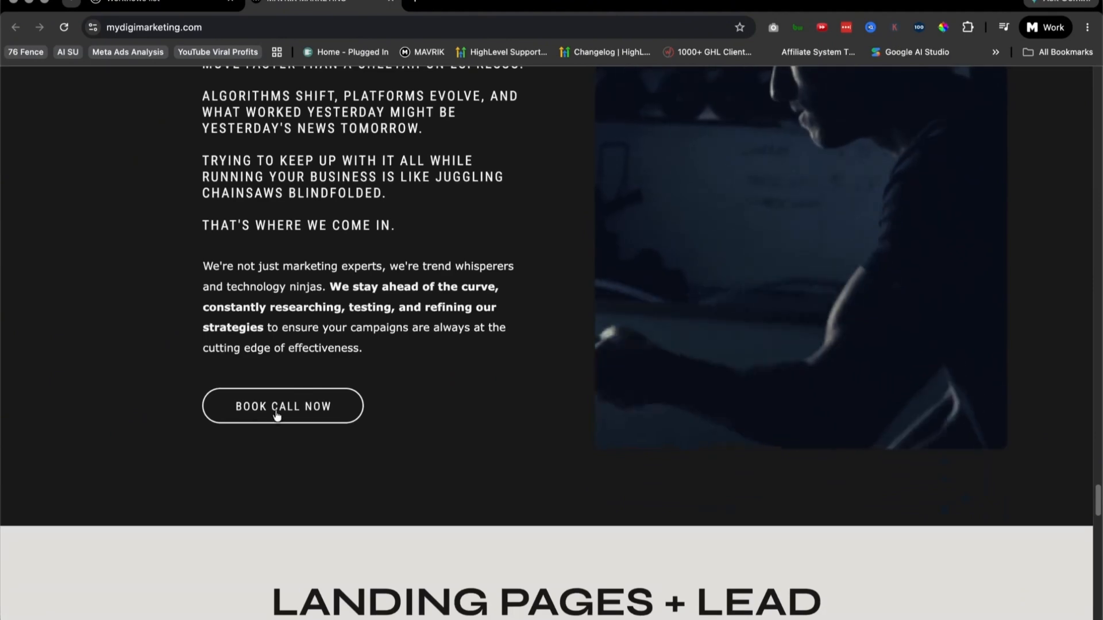
{"action": "scroll", "coordinate": [771, 464], "scroll_direction": "down", "scroll_amount": 9}
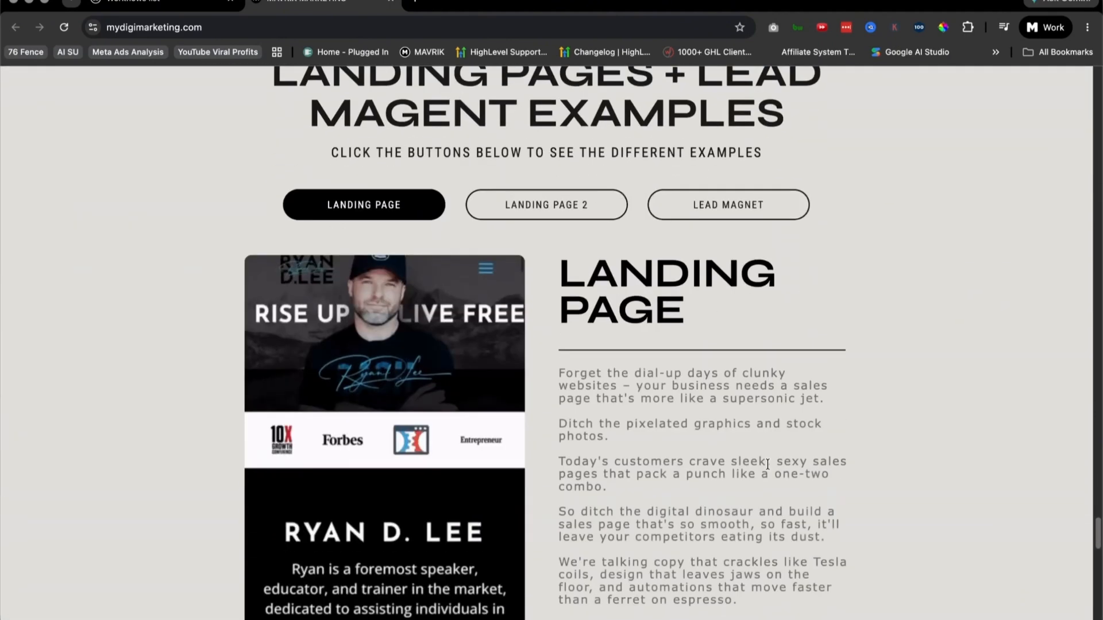
{"action": "scroll", "coordinate": [767, 463], "scroll_direction": "down", "scroll_amount": 3}
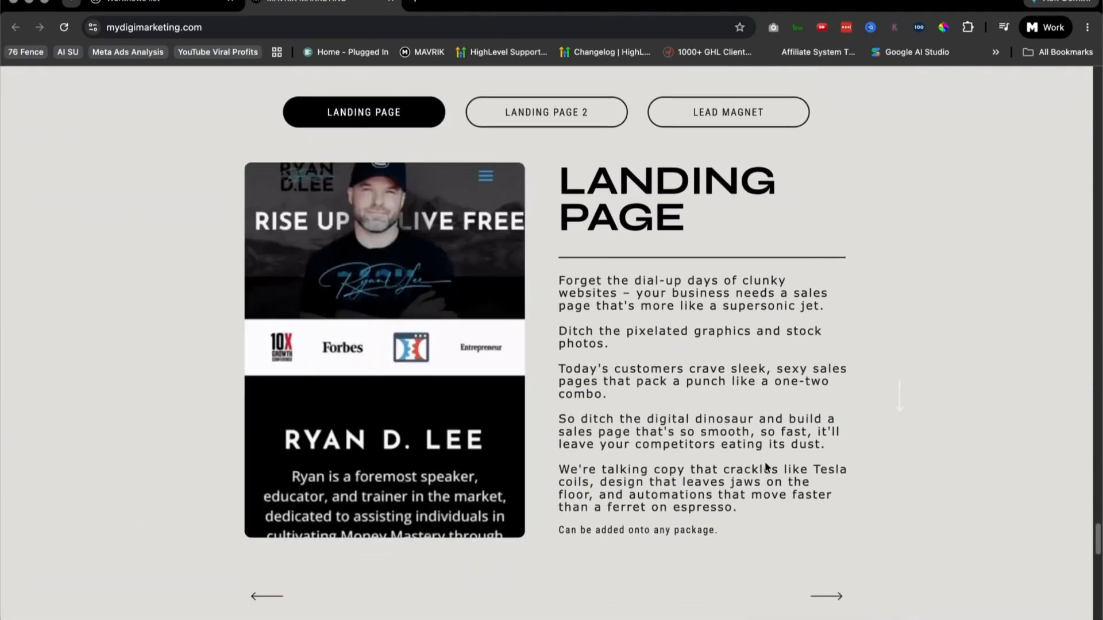
{"action": "scroll", "coordinate": [765, 463], "scroll_direction": "down", "scroll_amount": 12}
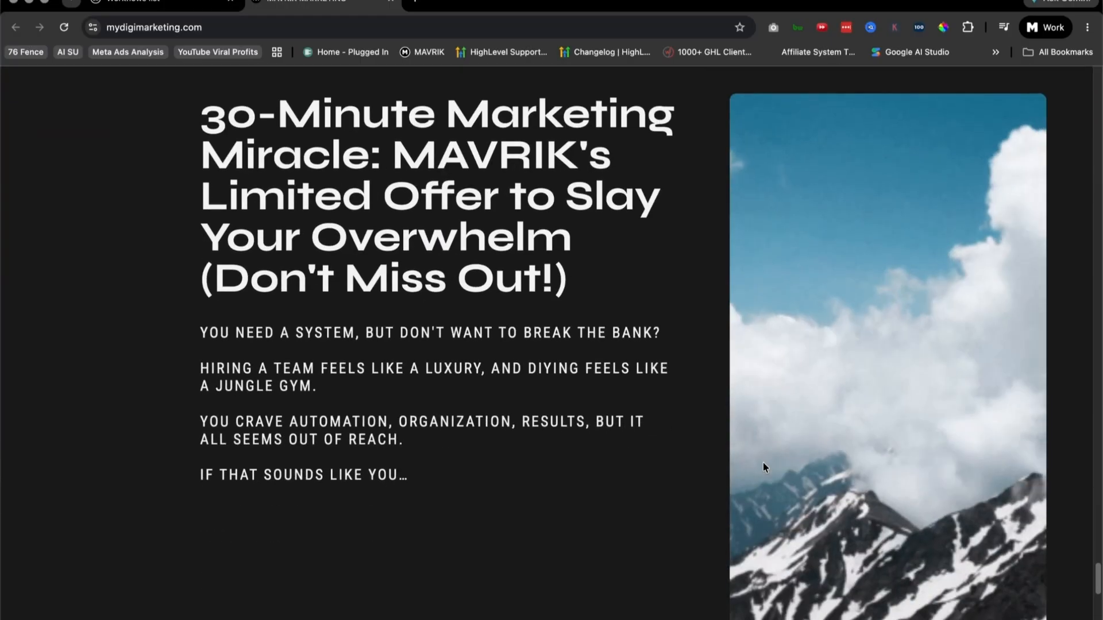
{"action": "scroll", "coordinate": [764, 463], "scroll_direction": "down", "scroll_amount": 6}
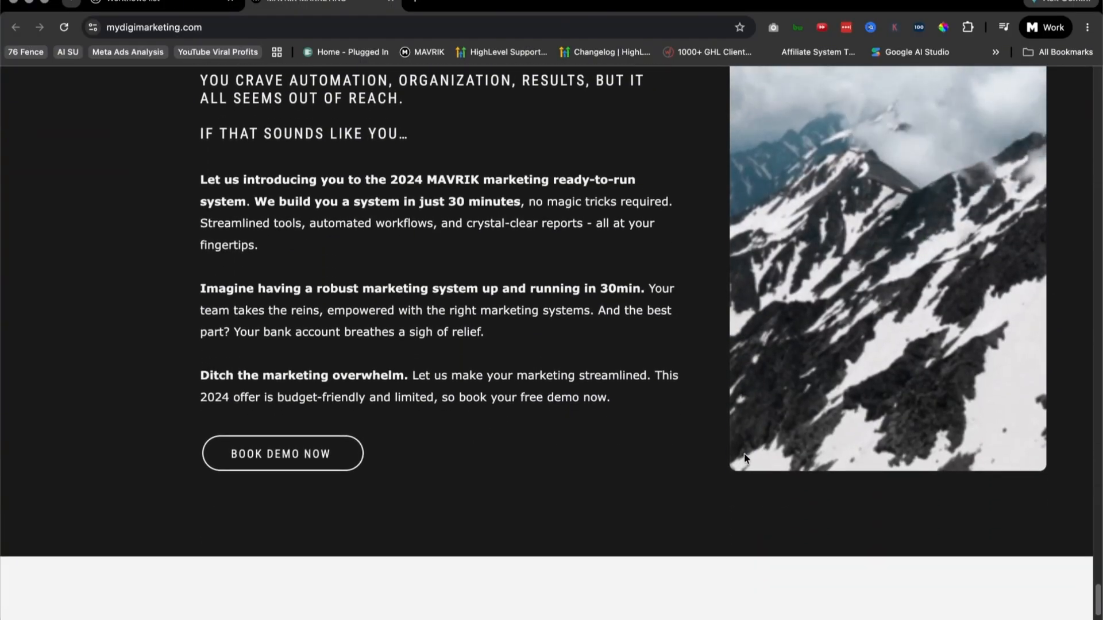
{"action": "scroll", "coordinate": [744, 458], "scroll_direction": "down", "scroll_amount": 3}
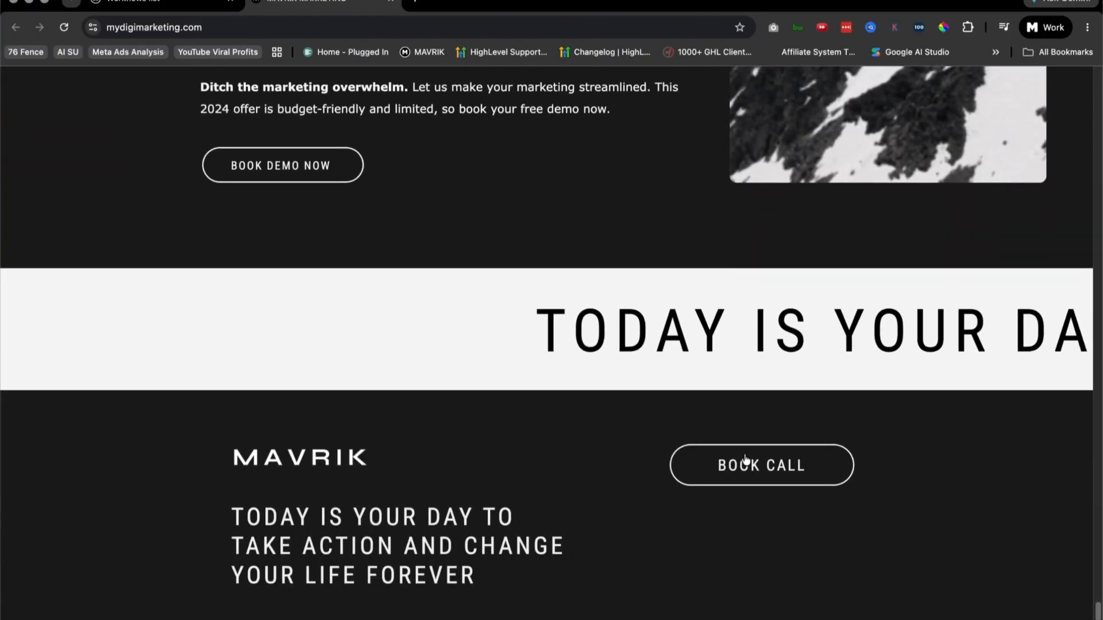
Step: Return to the landing page and lead magnet examples and look through the embedded landing page preview
{"action": "scroll", "coordinate": [766, 389], "scroll_direction": "up", "scroll_amount": 7}
{"action": "scroll", "coordinate": [877, 467], "scroll_direction": "up", "scroll_amount": 3}
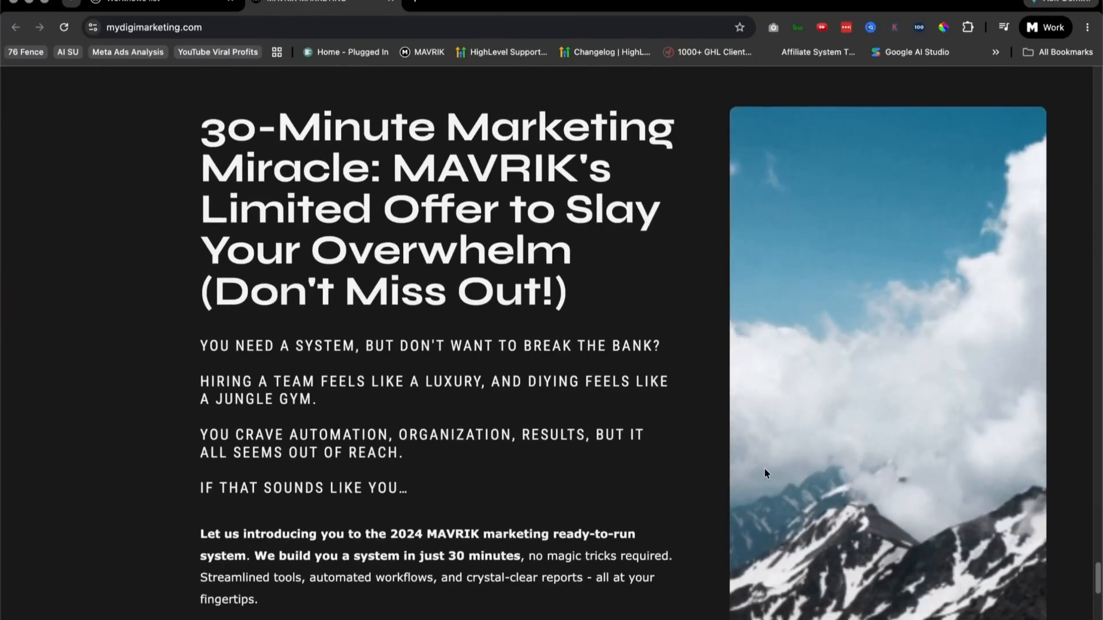
{"action": "scroll", "coordinate": [764, 468], "scroll_direction": "up", "scroll_amount": 8}
{"action": "scroll", "coordinate": [755, 475], "scroll_direction": "down", "scroll_amount": 5}
{"action": "scroll", "coordinate": [842, 513], "scroll_direction": "up", "scroll_amount": 9}
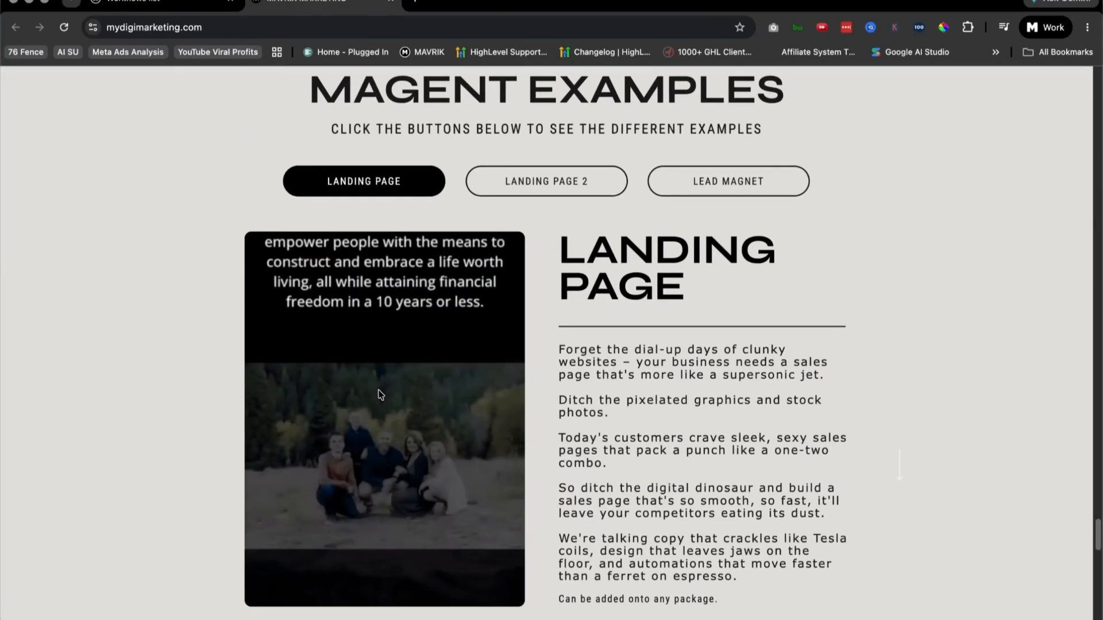
{"action": "scroll", "coordinate": [319, 174], "scroll_direction": "down", "scroll_amount": 1}
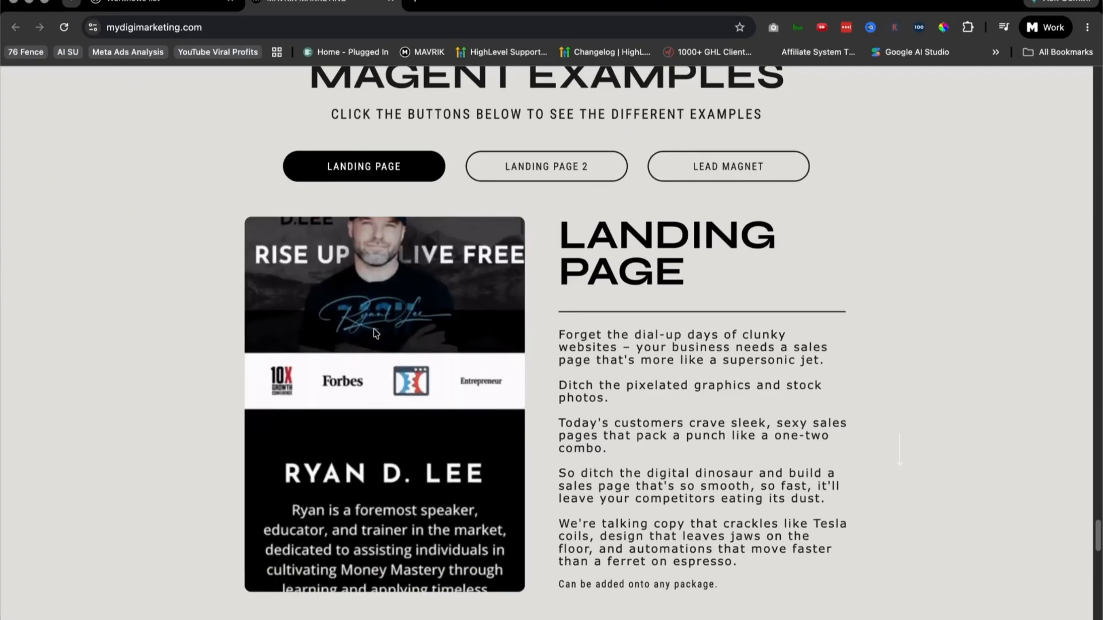
{"action": "scroll", "coordinate": [484, 358], "scroll_direction": "up", "scroll_amount": 9}
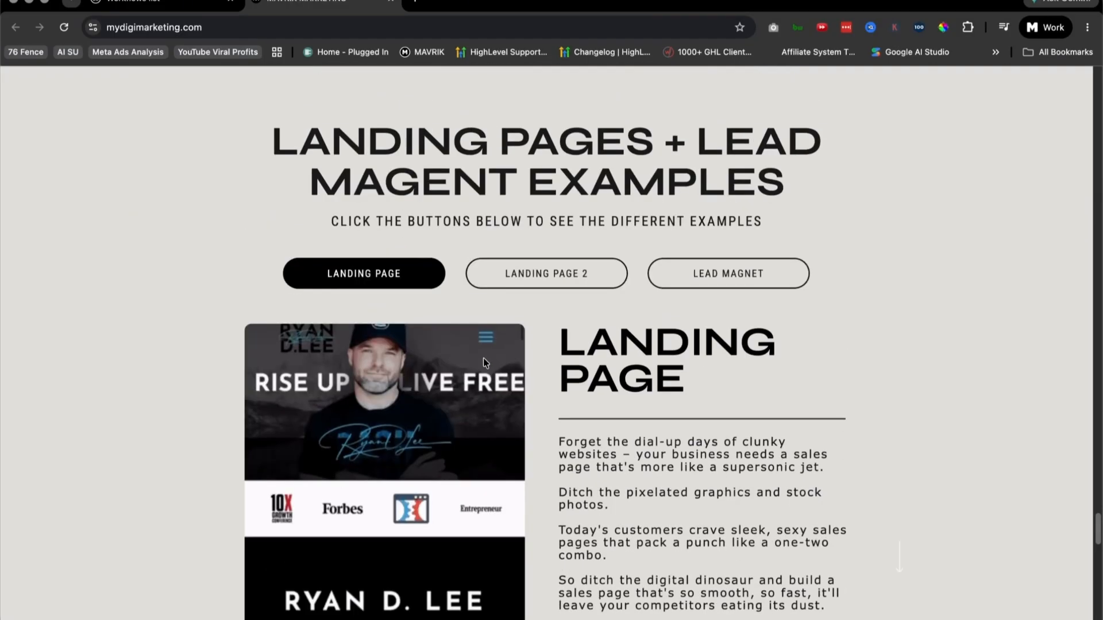
Step: Go back to the Social Media Examples section and examine its introductory text and three sample videos
{"action": "scroll", "coordinate": [484, 357], "scroll_direction": "up", "scroll_amount": 14}
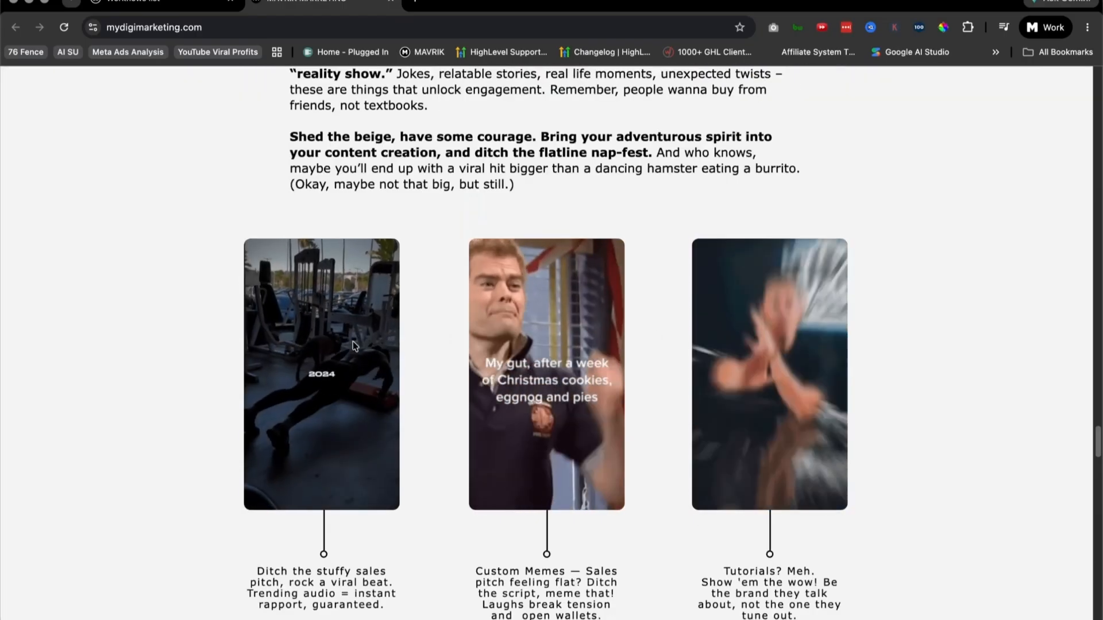
{"action": "scroll", "coordinate": [782, 362], "scroll_direction": "up", "scroll_amount": 1}
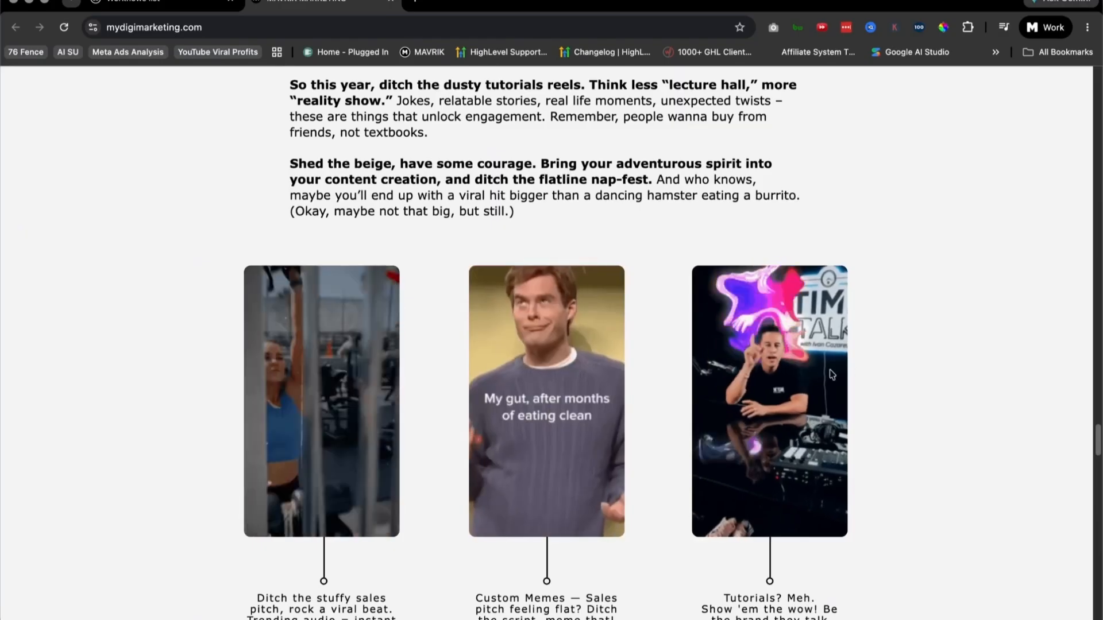
{"action": "scroll", "coordinate": [913, 394], "scroll_direction": "up", "scroll_amount": 1}
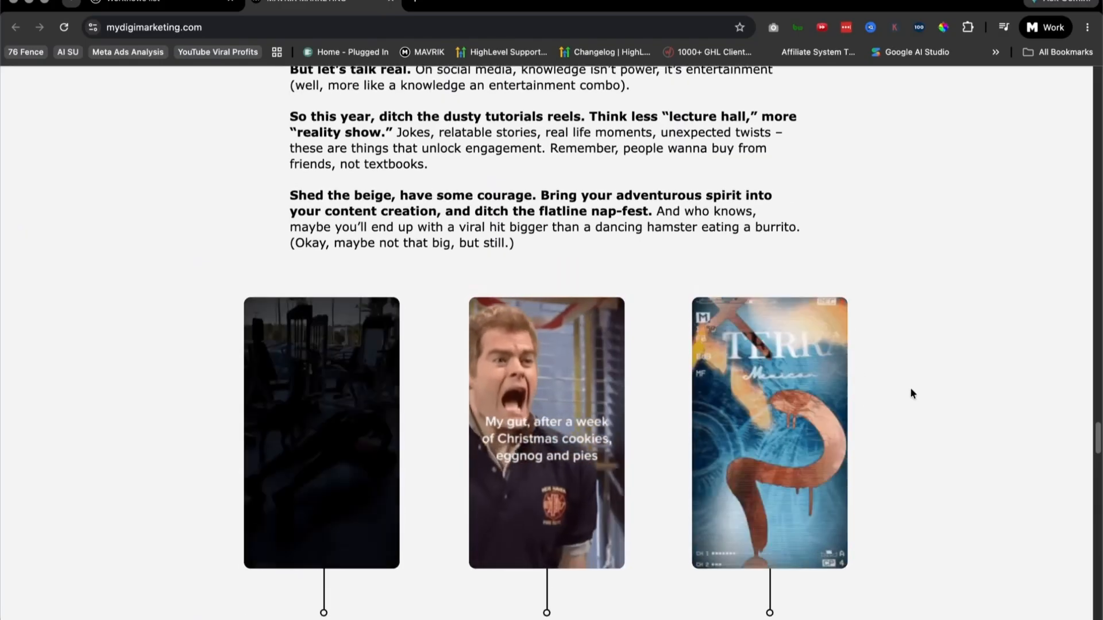
{"action": "scroll", "coordinate": [925, 391], "scroll_direction": "up", "scroll_amount": 8}
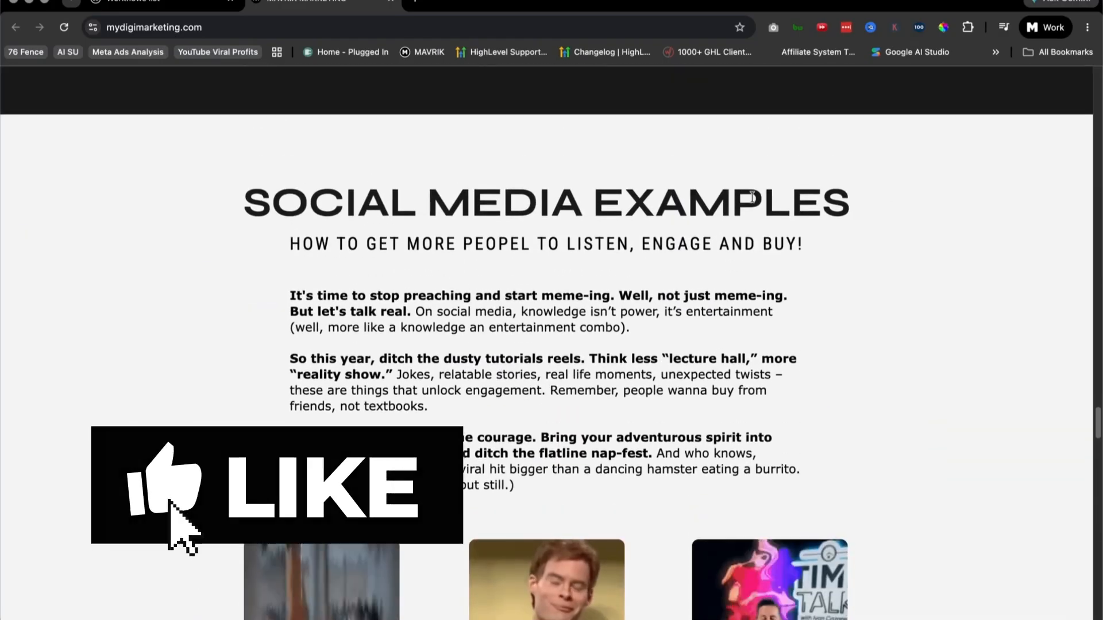
{"action": "scroll", "coordinate": [981, 339], "scroll_direction": "up", "scroll_amount": 15}
{"action": "scroll", "coordinate": [982, 339], "scroll_direction": "up", "scroll_amount": 10}
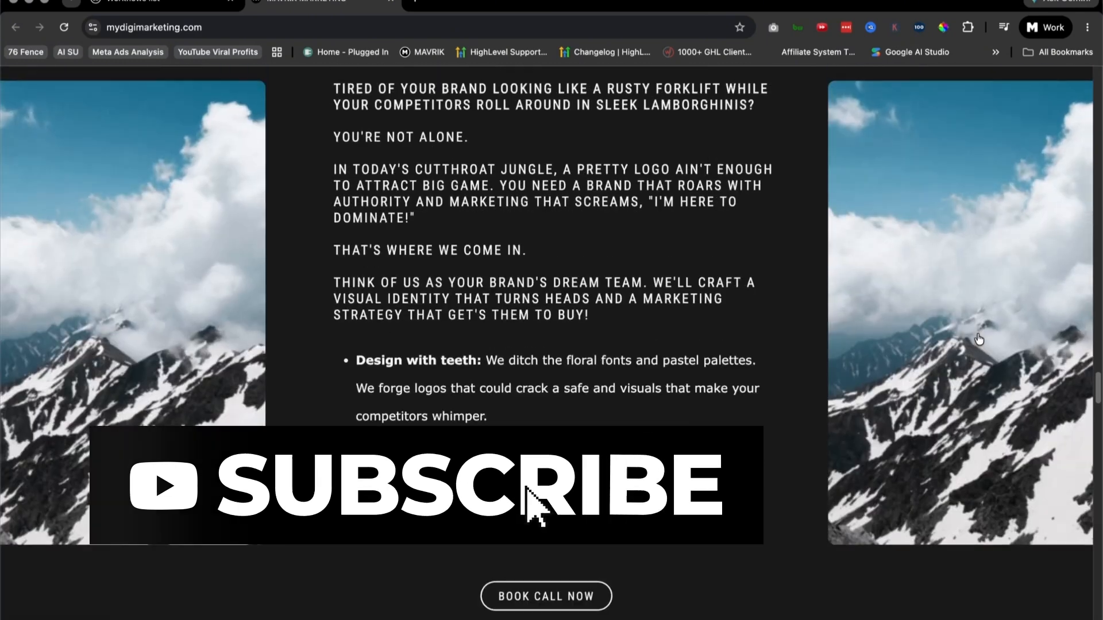
{"action": "scroll", "coordinate": [971, 336], "scroll_direction": "down", "scroll_amount": 20}
{"action": "scroll", "coordinate": [972, 338], "scroll_direction": "down", "scroll_amount": 14}
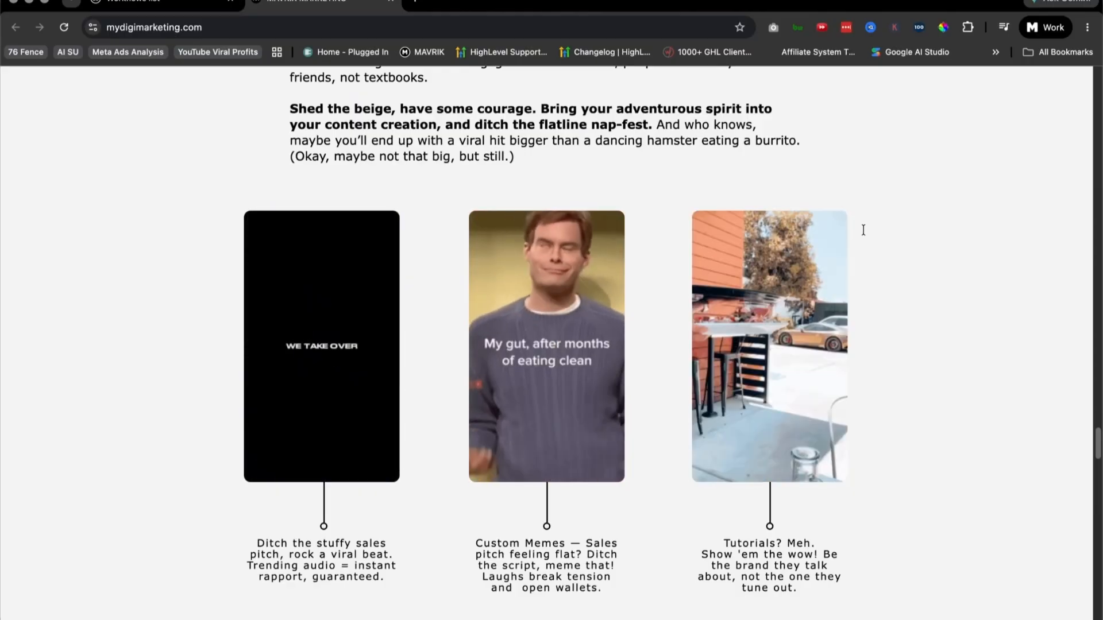
Step: Return to the 2024 Marketing Packages section and examine the Social Media package's text, price and package selector
{"action": "scroll", "coordinate": [915, 332], "scroll_direction": "up", "scroll_amount": 5}
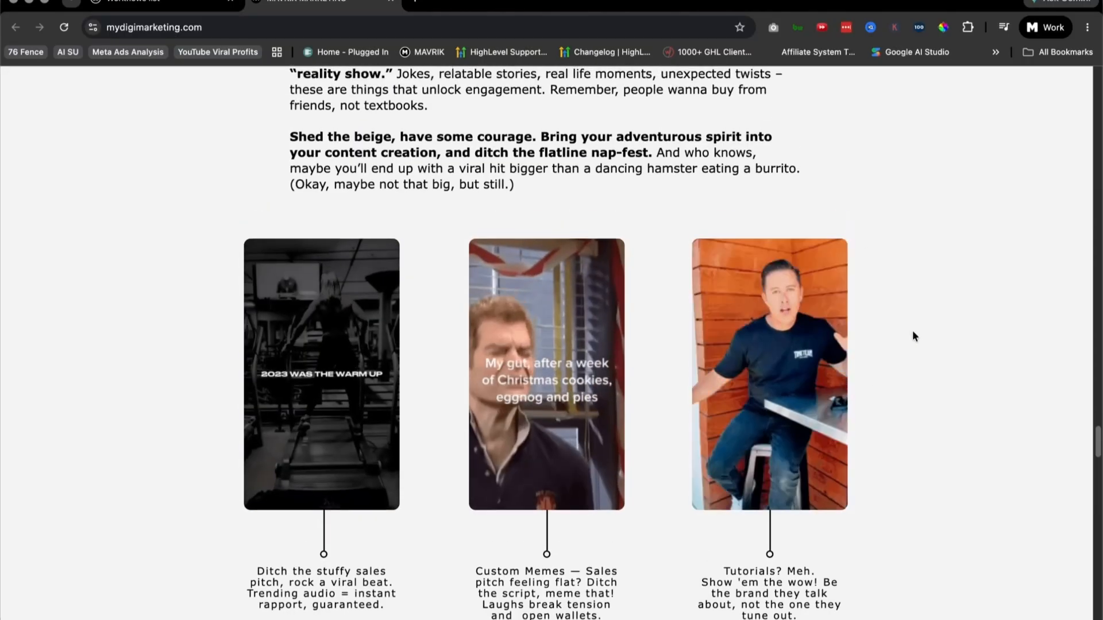
{"action": "scroll", "coordinate": [910, 282], "scroll_direction": "up", "scroll_amount": 15}
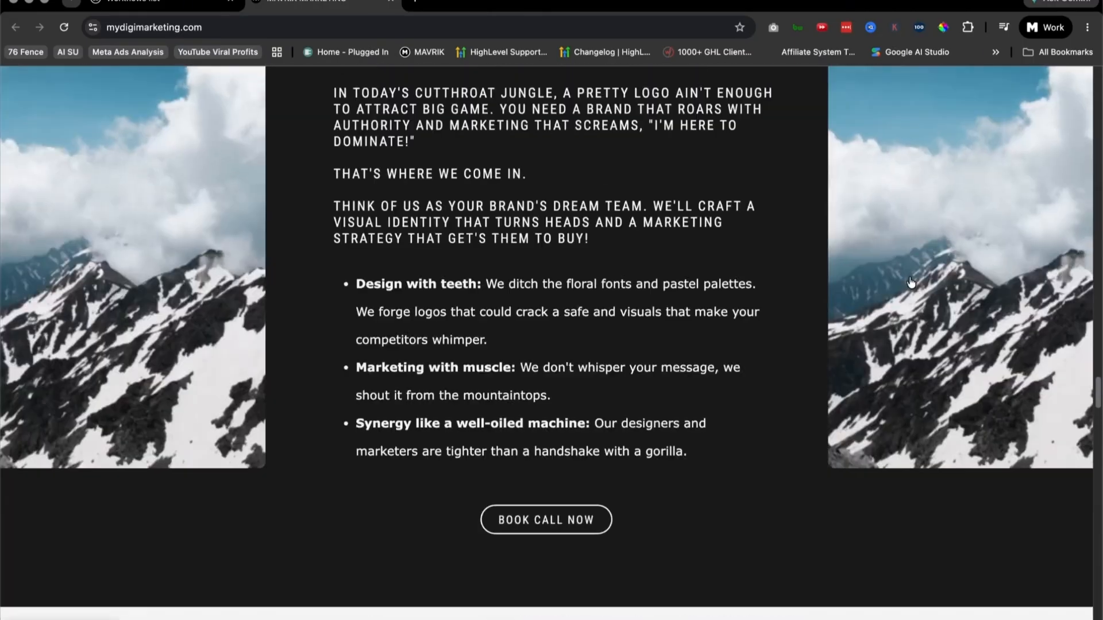
{"action": "scroll", "coordinate": [910, 283], "scroll_direction": "up", "scroll_amount": 10}
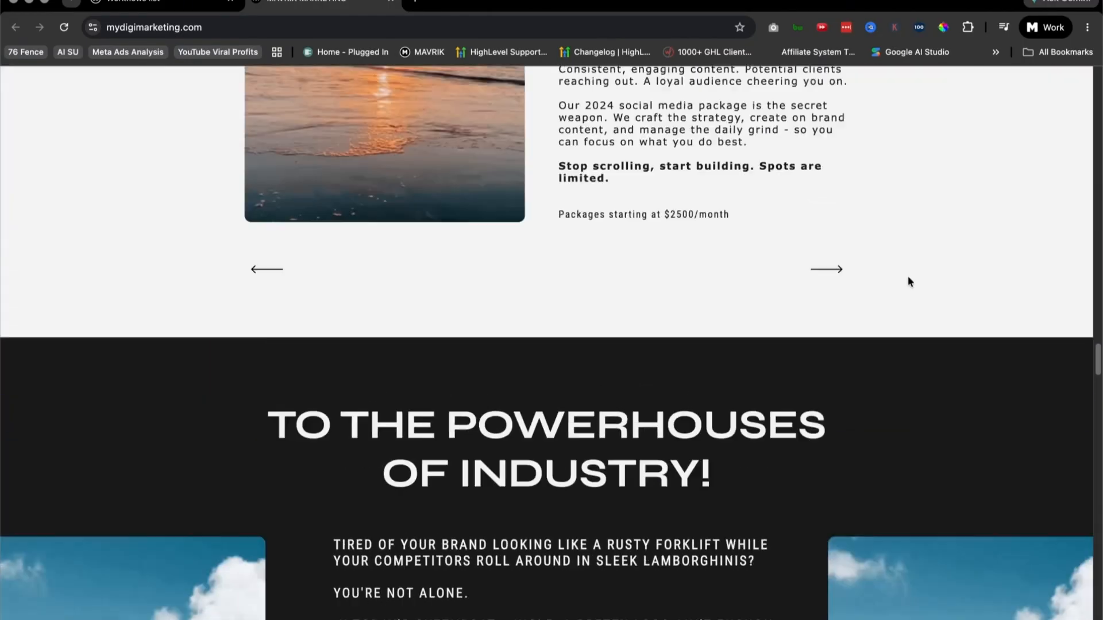
{"action": "scroll", "coordinate": [909, 278], "scroll_direction": "up", "scroll_amount": 1}
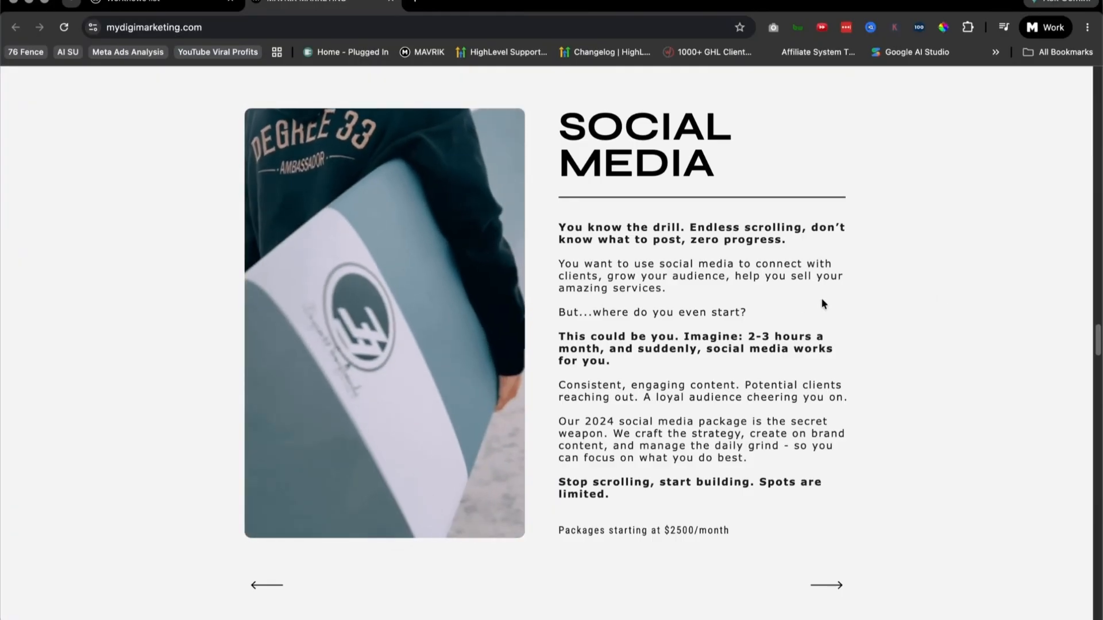
{"action": "scroll", "coordinate": [791, 296], "scroll_direction": "up", "scroll_amount": 2}
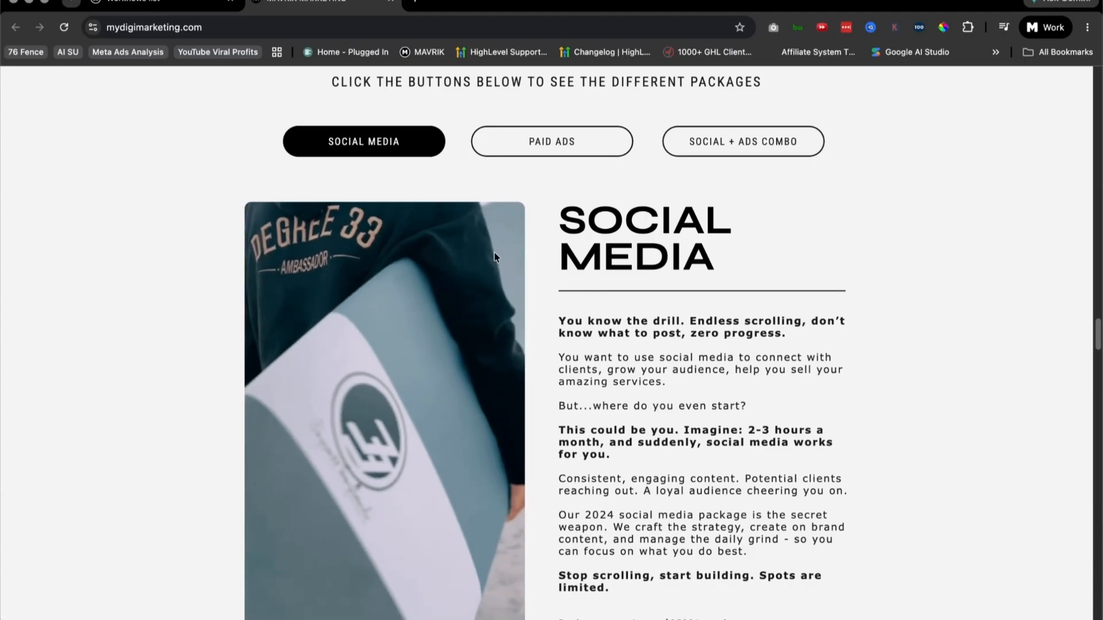
{"action": "scroll", "coordinate": [670, 258], "scroll_direction": "up", "scroll_amount": 2}
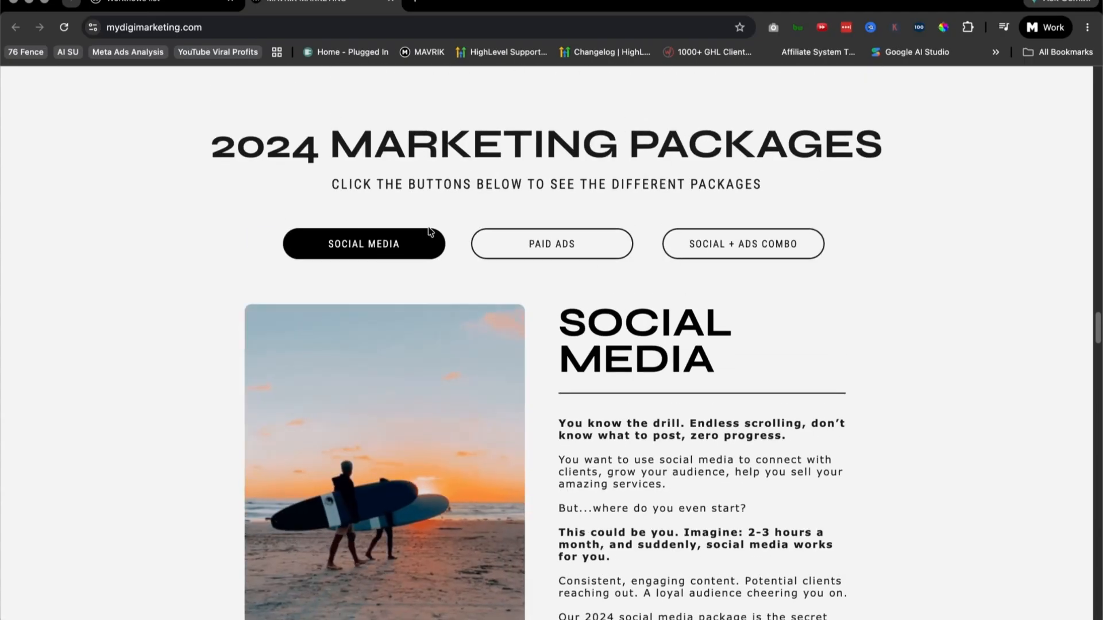
{"action": "scroll", "coordinate": [497, 270], "scroll_direction": "up", "scroll_amount": 2}
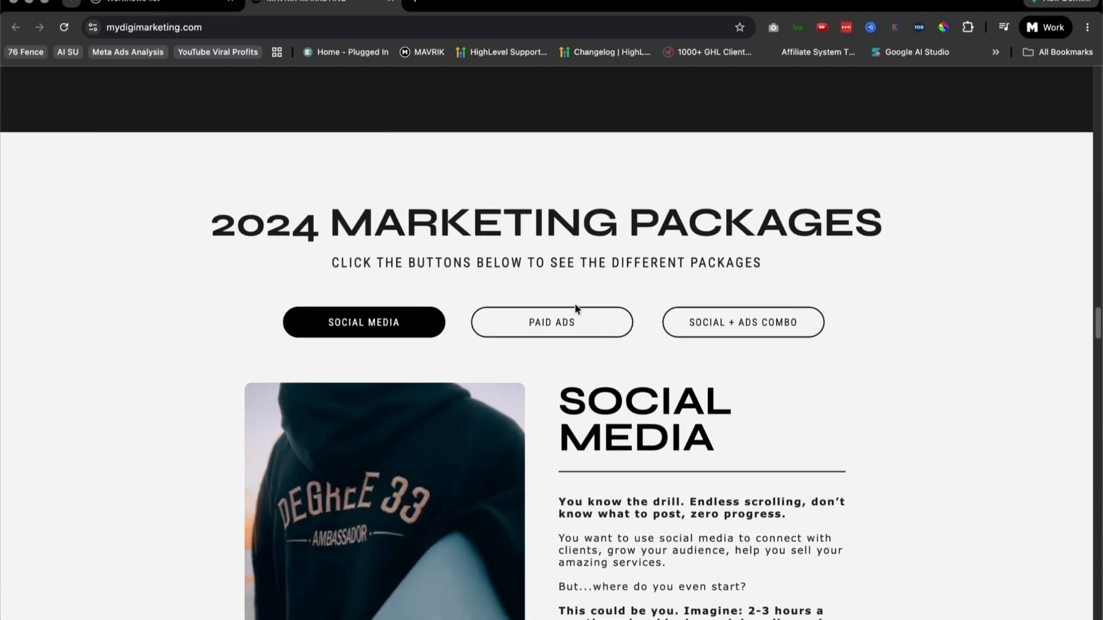
Step: Examine the earlier homepage sections, from "This isn't for everyone" and the testimonials to the one-stop-shop banner, Happy Clients logos and opening headline
{"action": "scroll", "coordinate": [575, 303], "scroll_direction": "up", "scroll_amount": 10}
{"action": "left_click", "coordinate": [93, 28]}
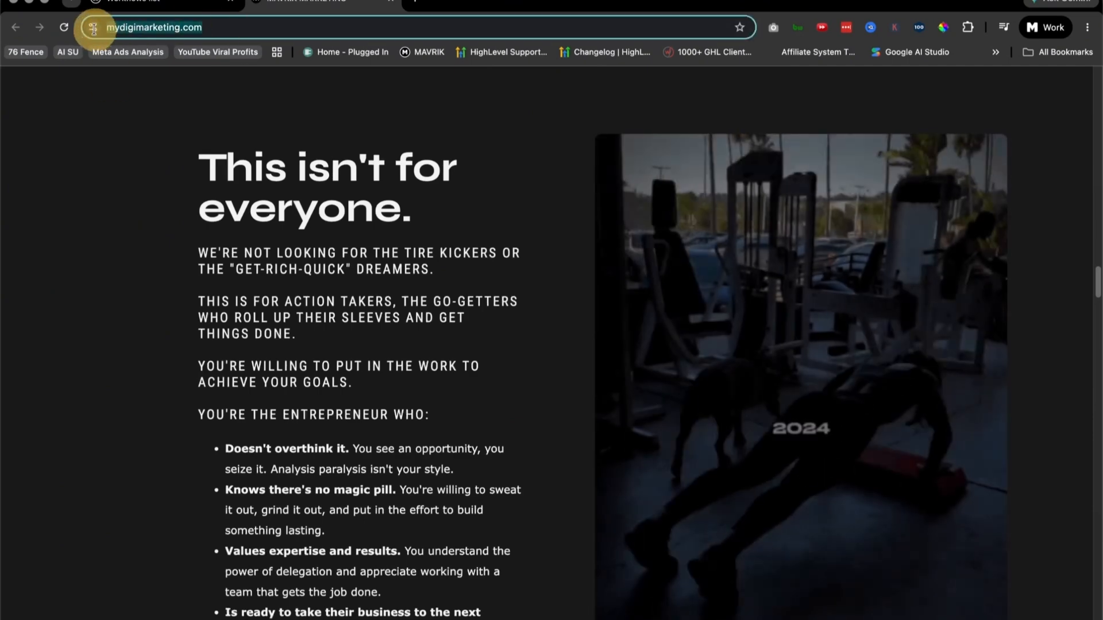
{"action": "scroll", "coordinate": [522, 408], "scroll_direction": "up", "scroll_amount": 5}
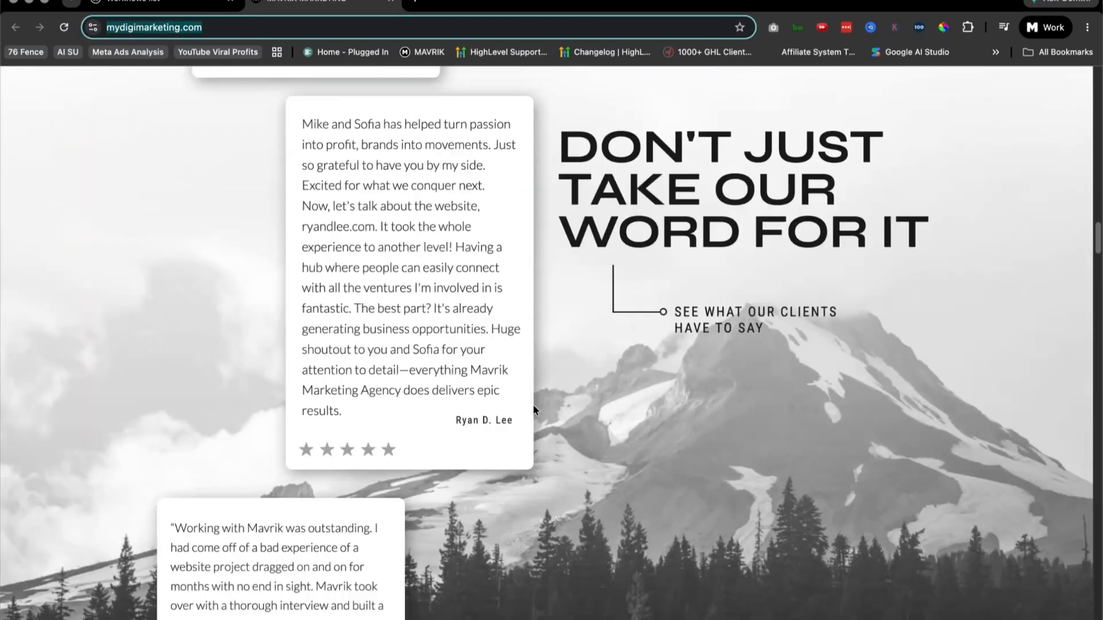
{"action": "scroll", "coordinate": [533, 409], "scroll_direction": "up", "scroll_amount": 20}
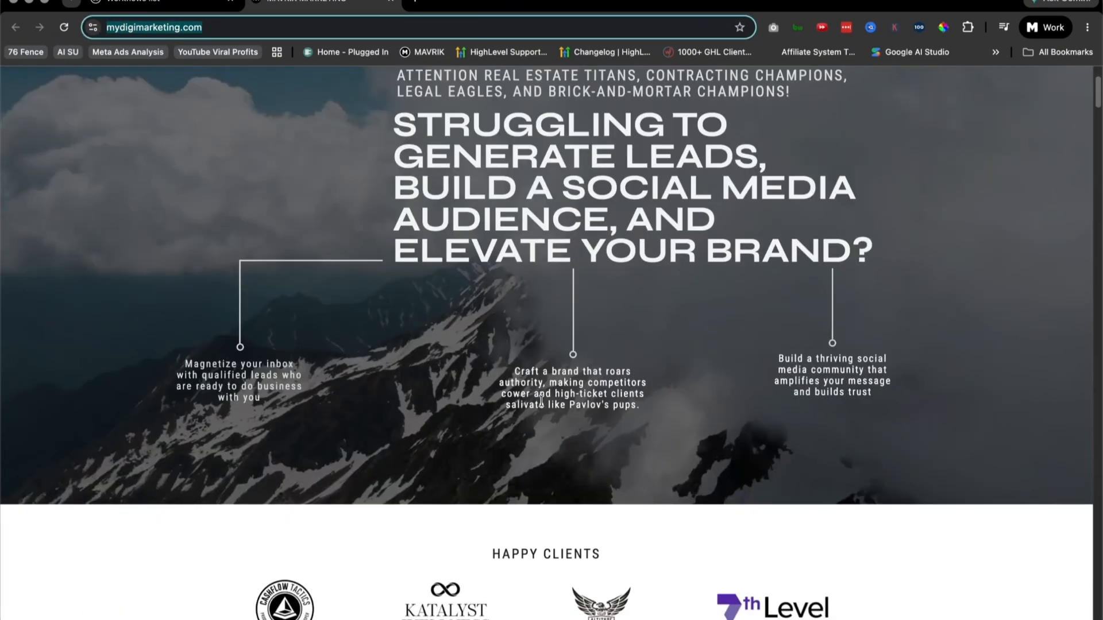
{"action": "scroll", "coordinate": [541, 401], "scroll_direction": "down", "scroll_amount": 3}
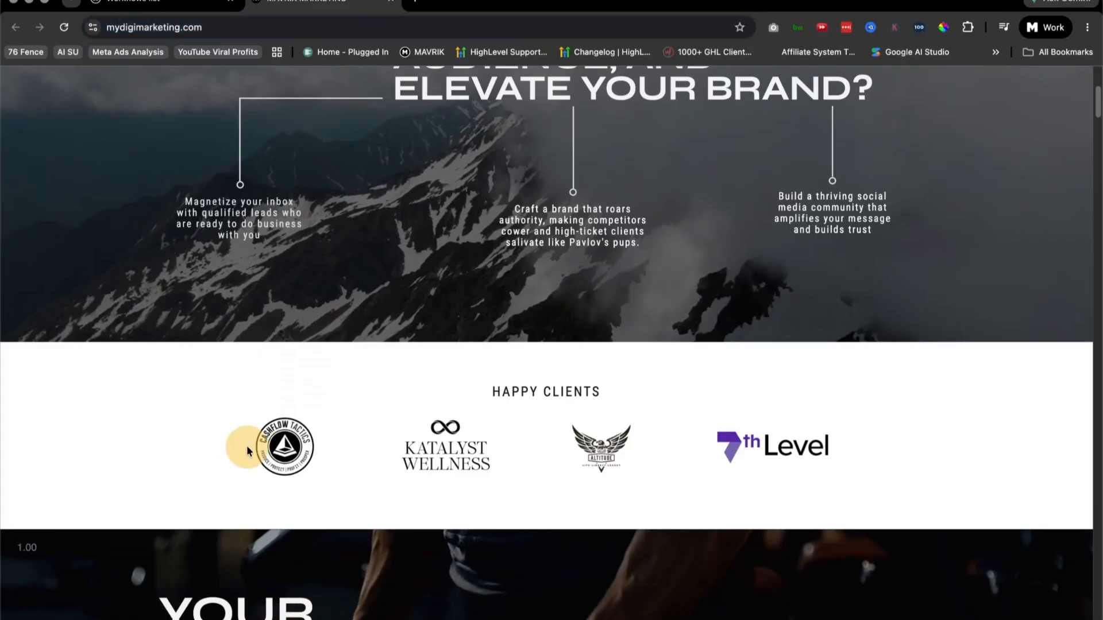
{"action": "scroll", "coordinate": [596, 344], "scroll_direction": "down", "scroll_amount": 1}
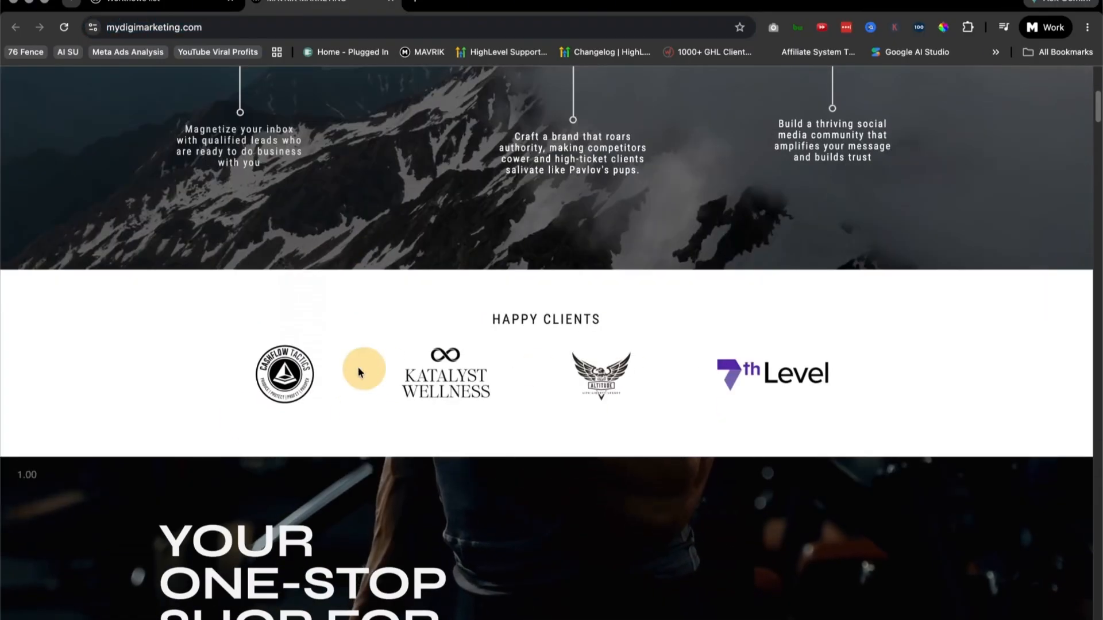
{"action": "scroll", "coordinate": [592, 386], "scroll_direction": "down", "scroll_amount": 6}
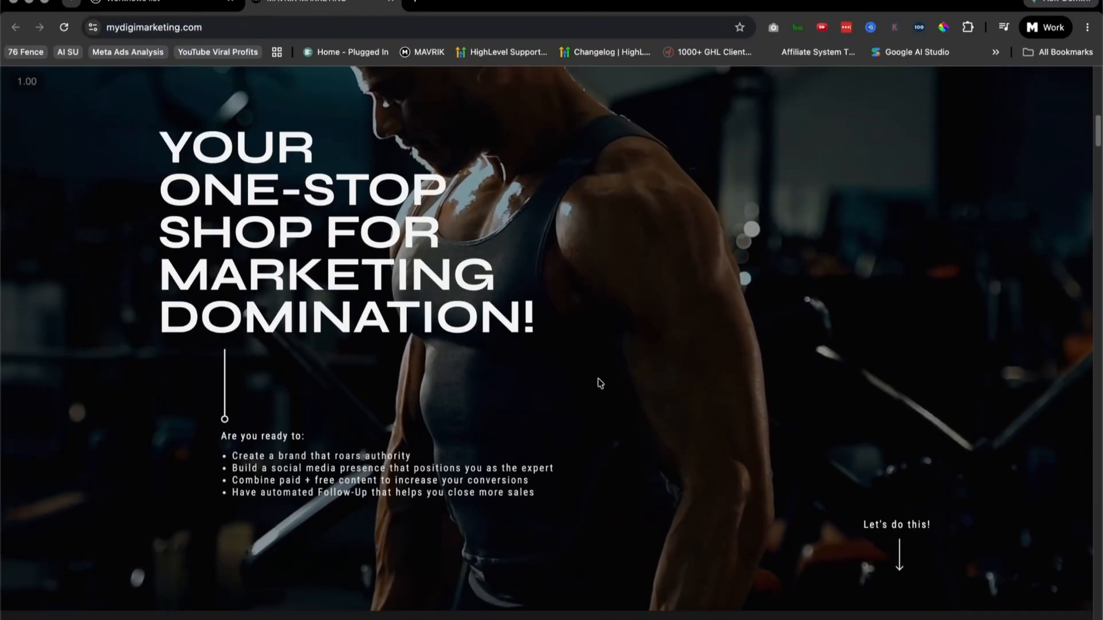
{"action": "scroll", "coordinate": [599, 381], "scroll_direction": "up", "scroll_amount": 10}
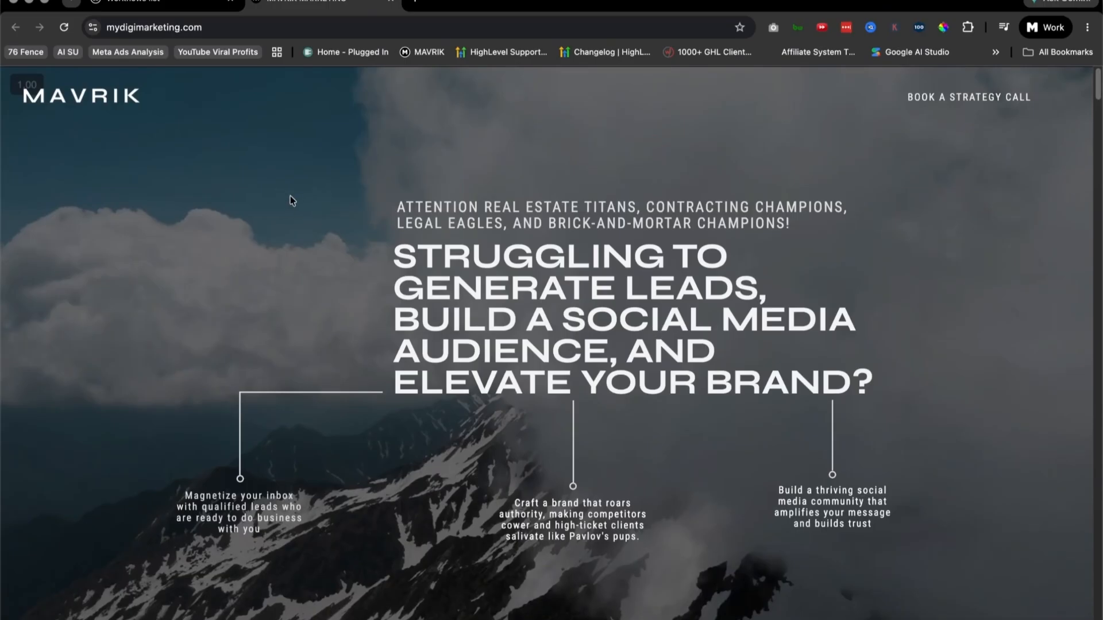
{"action": "scroll", "coordinate": [562, 315], "scroll_direction": "down", "scroll_amount": 8}
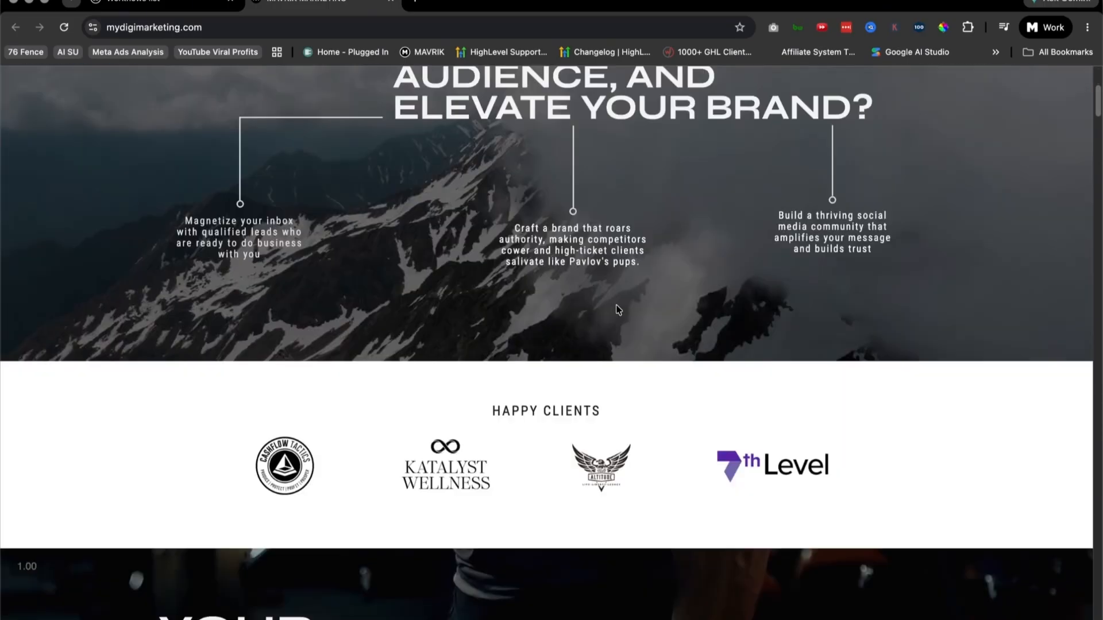
{"action": "scroll", "coordinate": [619, 302], "scroll_direction": "up", "scroll_amount": 8}
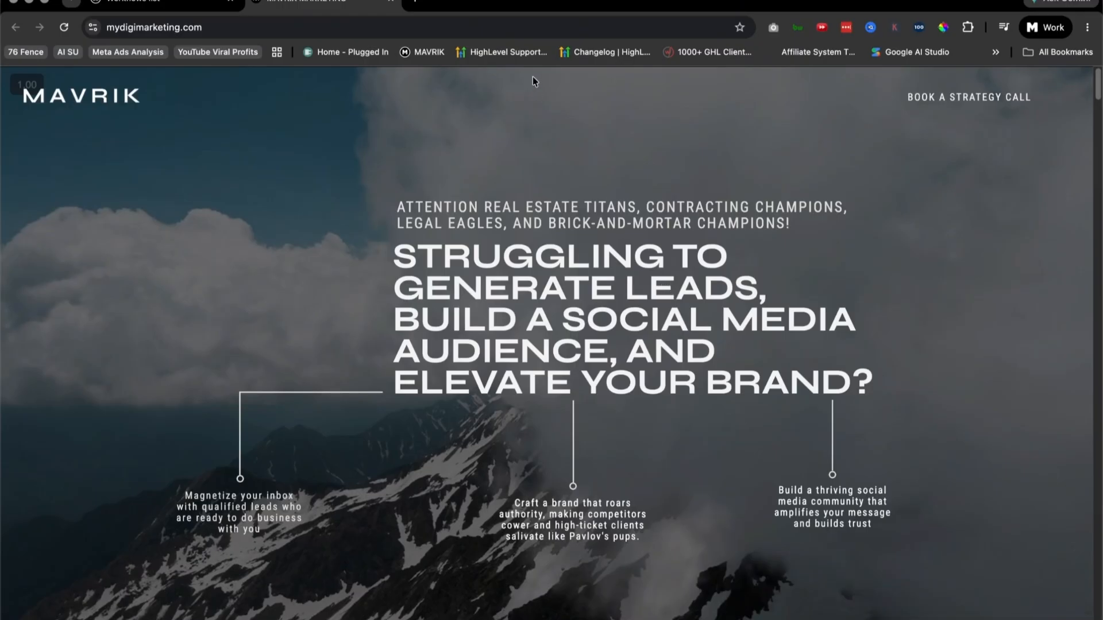
Step: Copy the existing marketing site's web address and switch back to the MAVRIK AI builder's home page
{"action": "left_click", "coordinate": [160, 10]}
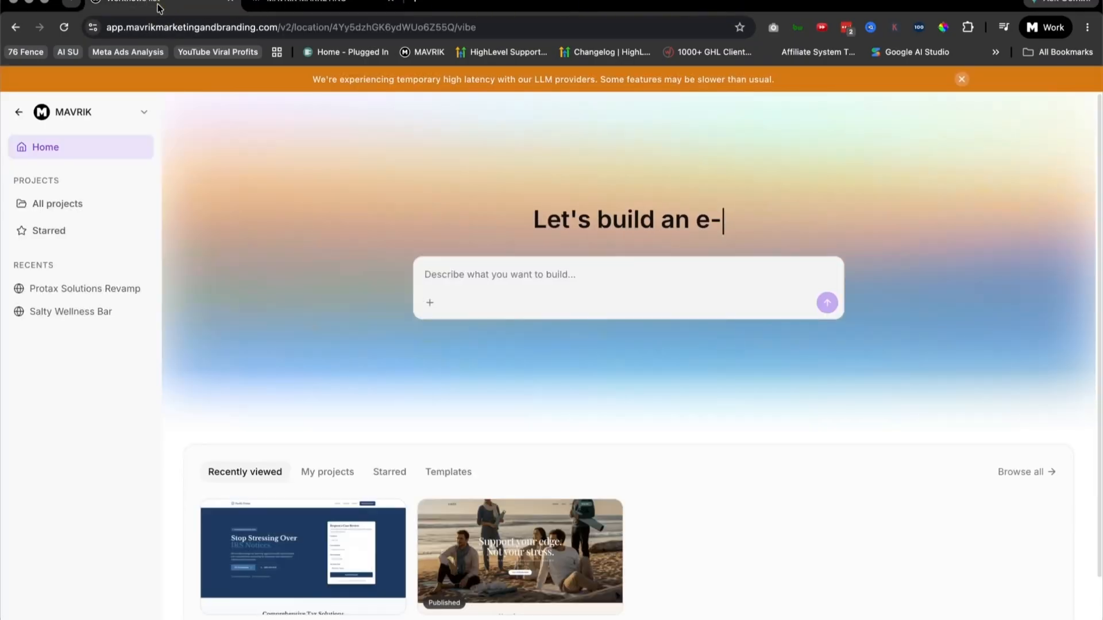
{"action": "left_click", "coordinate": [305, 7]}
{"action": "left_click", "coordinate": [295, 28]}
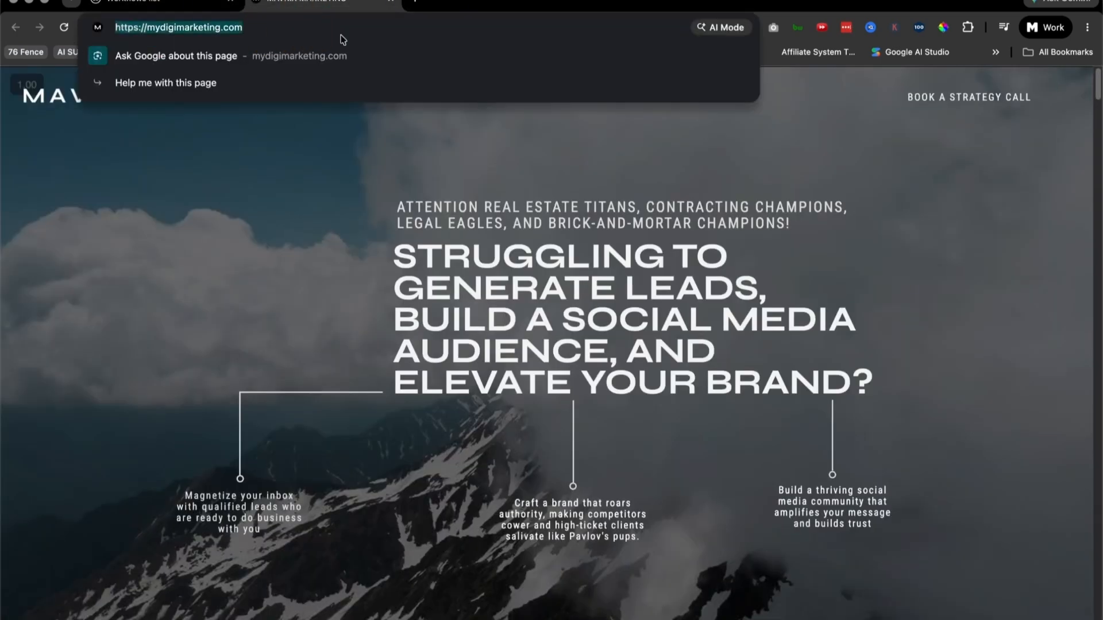
{"action": "left_click", "coordinate": [160, 8]}
Step: Begin the build prompt with "Please recreate this website and cover all aspects from brand, imaging, buttons, video content"
{"action": "left_click", "coordinate": [461, 274]}
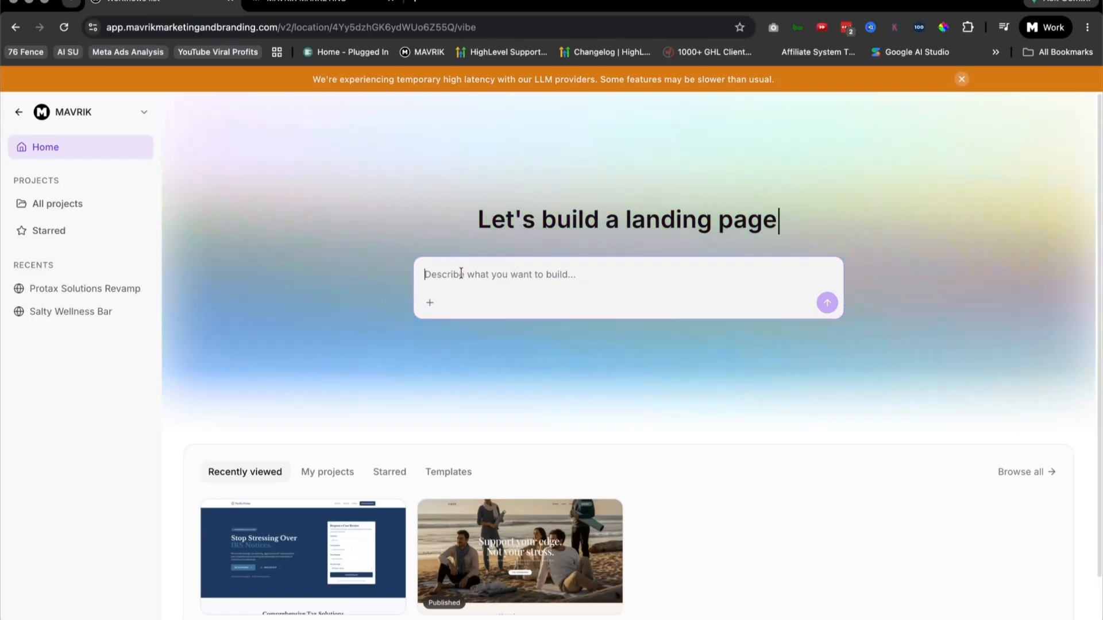
{"action": "type", "text": "Please rev"}
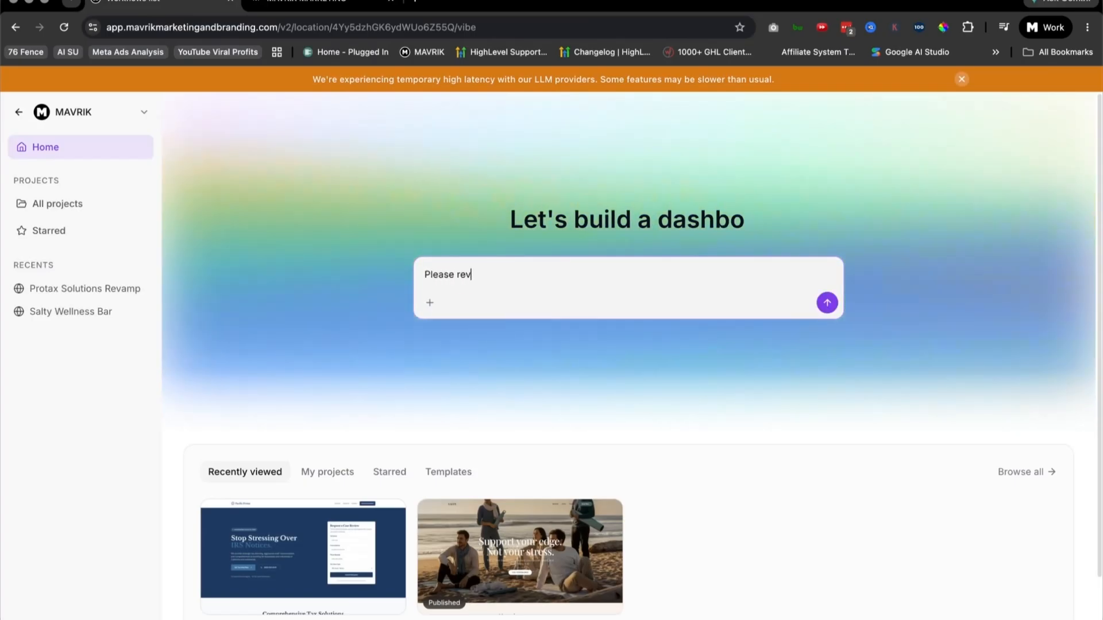
{"action": "key", "text": "BackSpace"}
{"action": "type", "text": "create this website"}
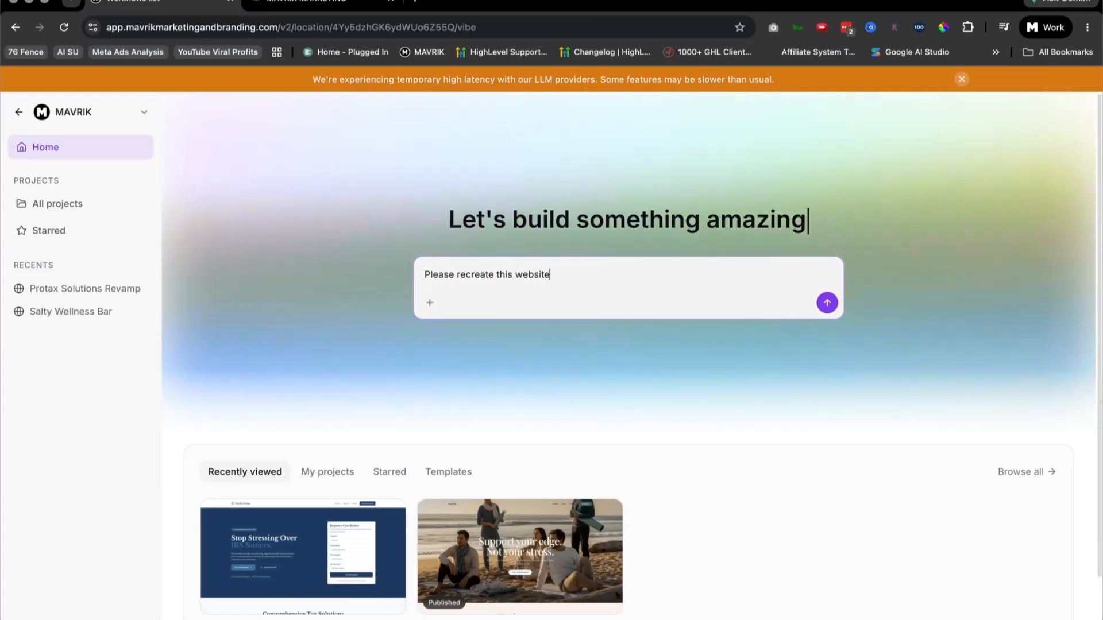
{"action": "type", "text": " and cover all as"}
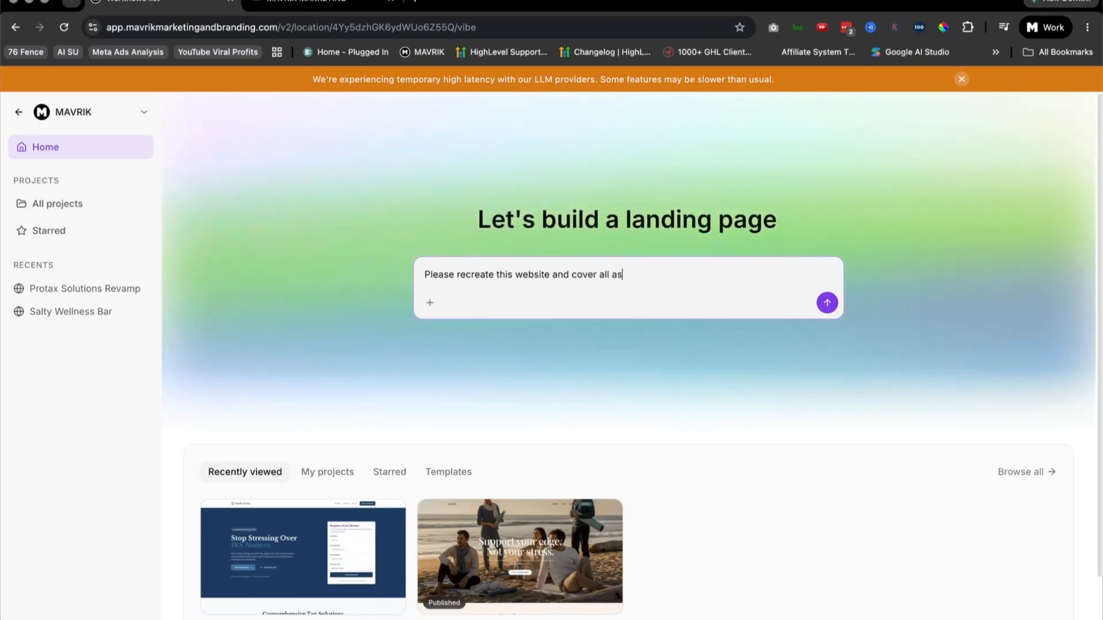
{"action": "type", "text": "pects from brand, imag"}
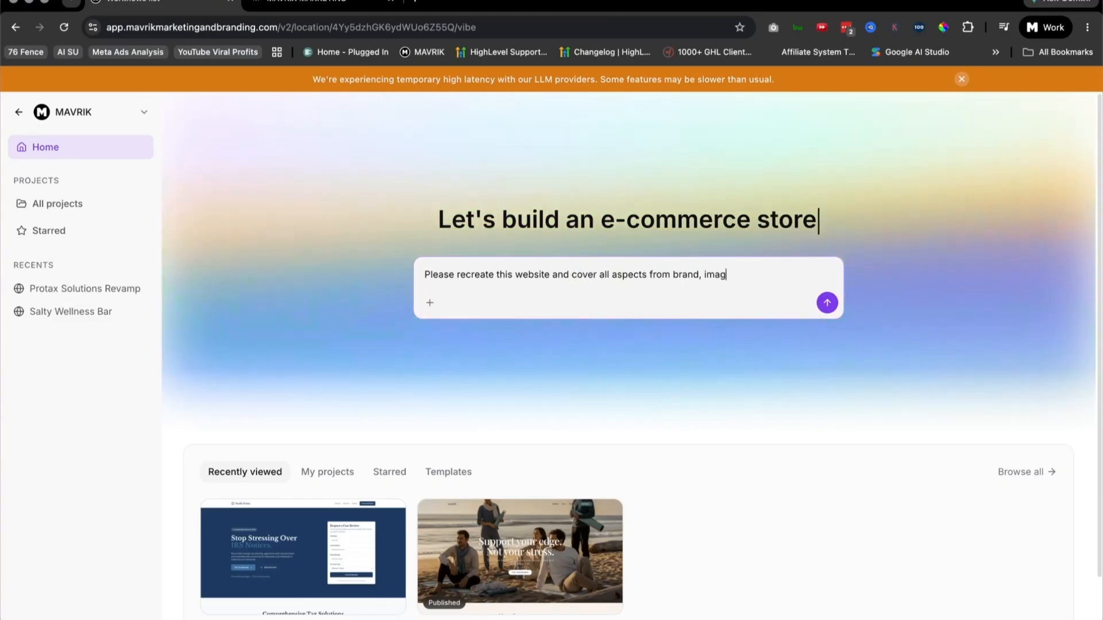
{"action": "type", "text": "ing,"}
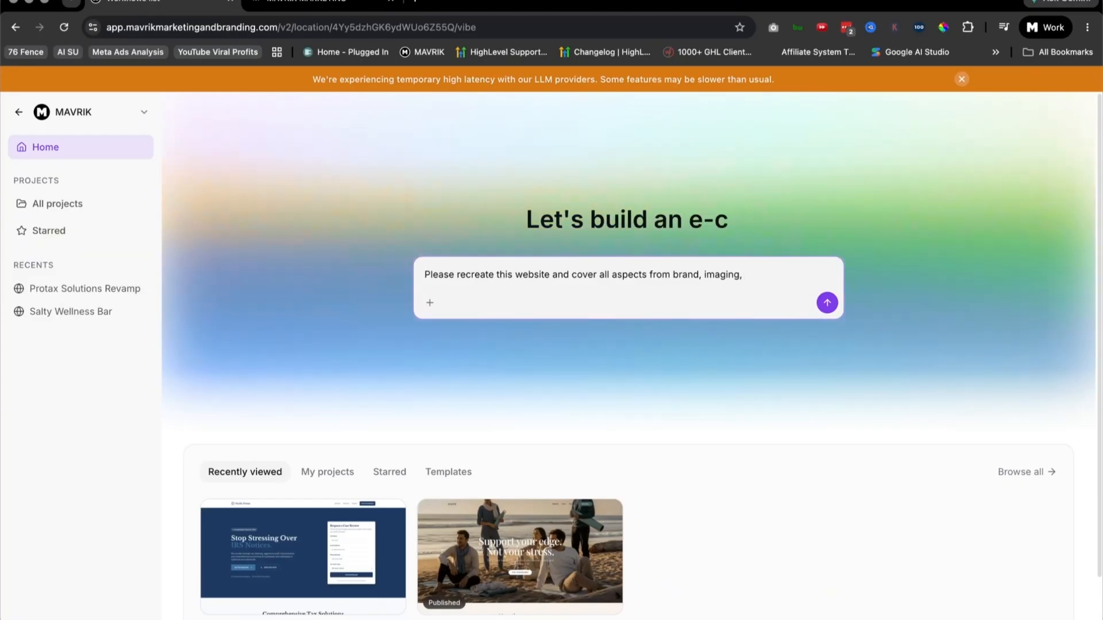
{"action": "type", "text": "bu"}
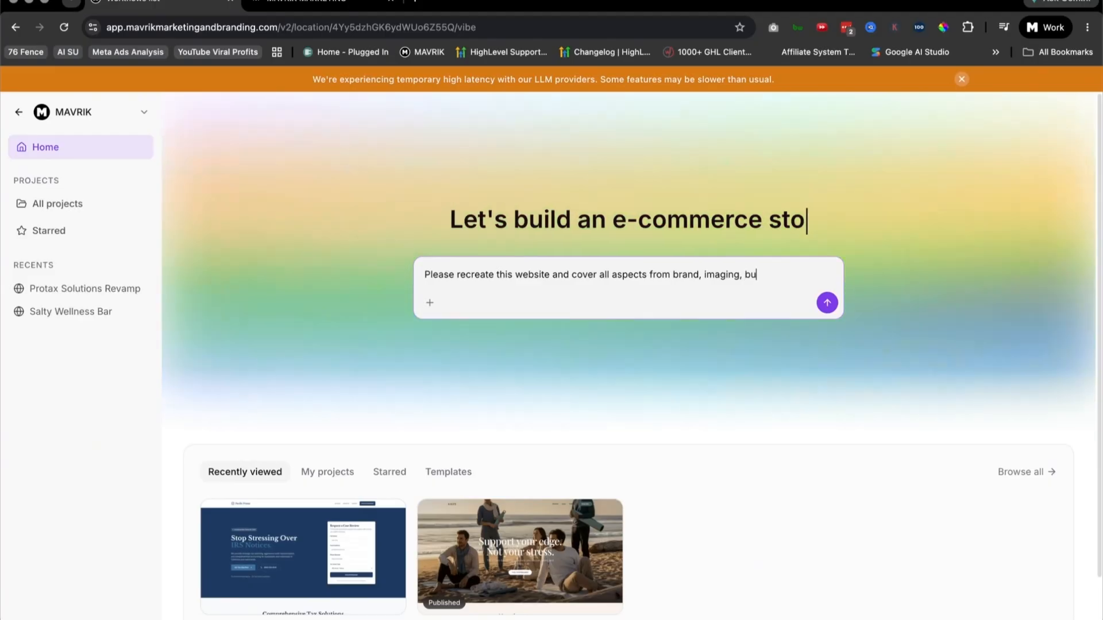
{"action": "type", "text": "ttons, video"}
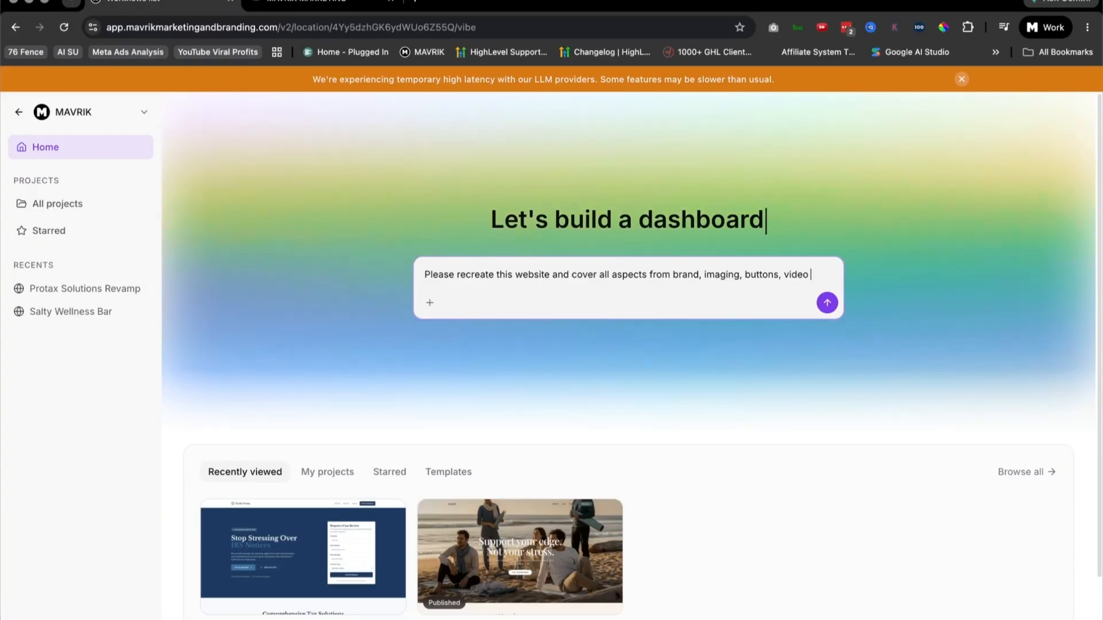
{"action": "type", "text": " com"}
{"action": "type", "text": "tent"}
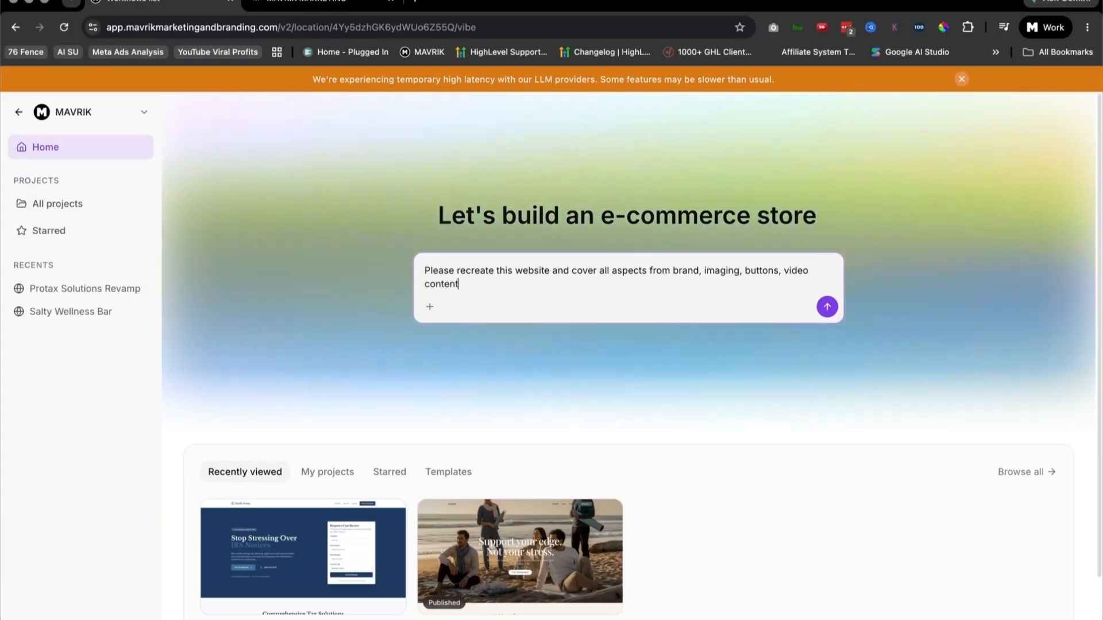
{"action": "type", "text": " on page, fonts, colors, and"}
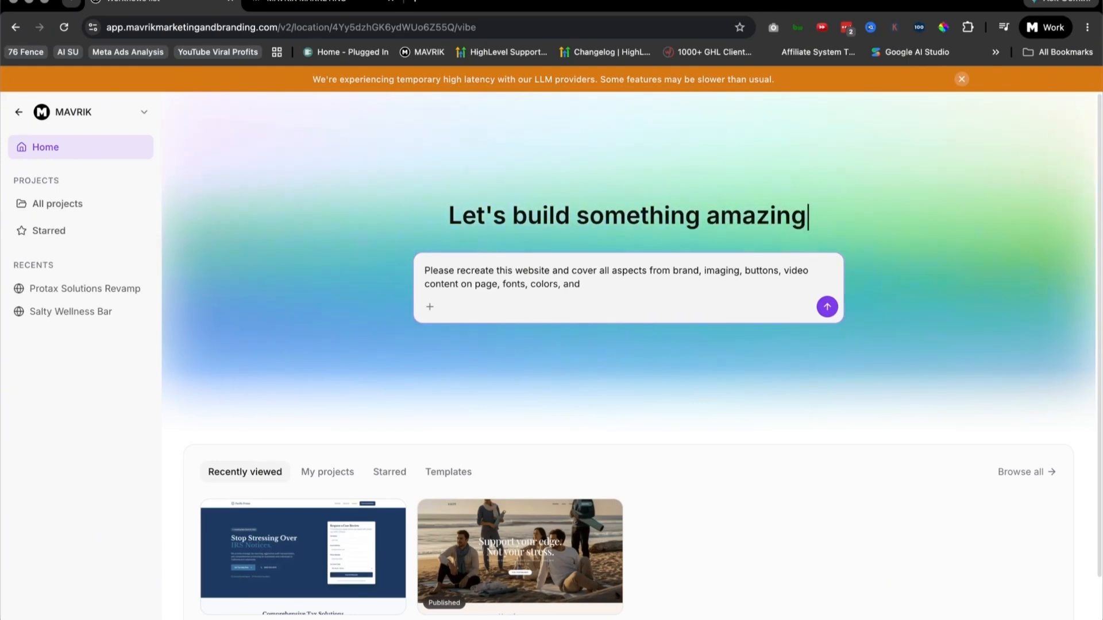
{"action": "type", "text": "as close as"}
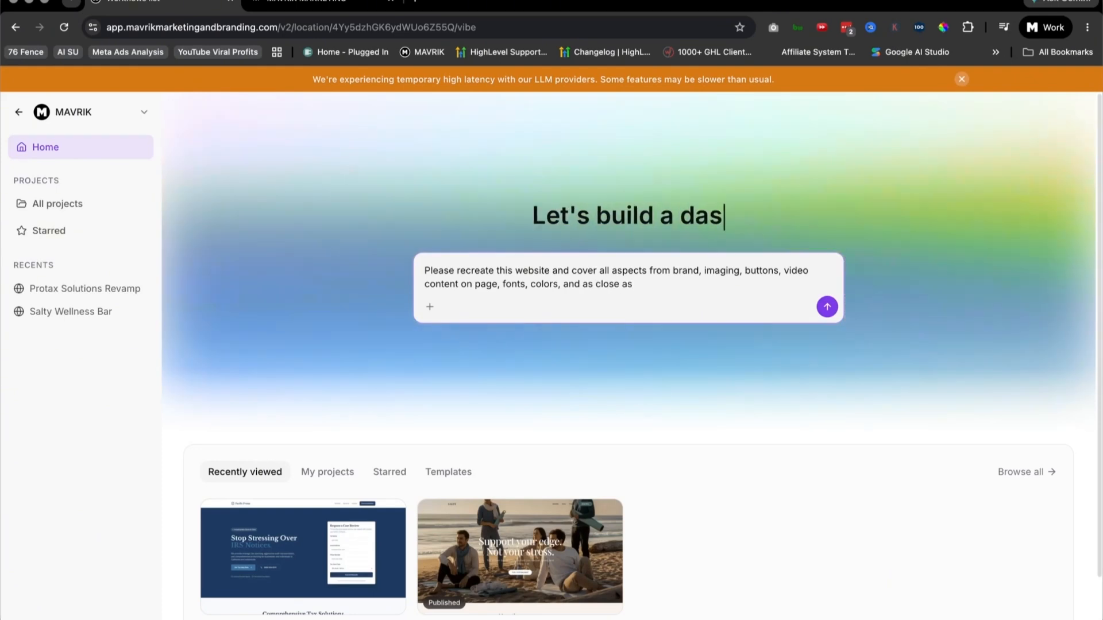
{"action": "type", "text": " pos"}
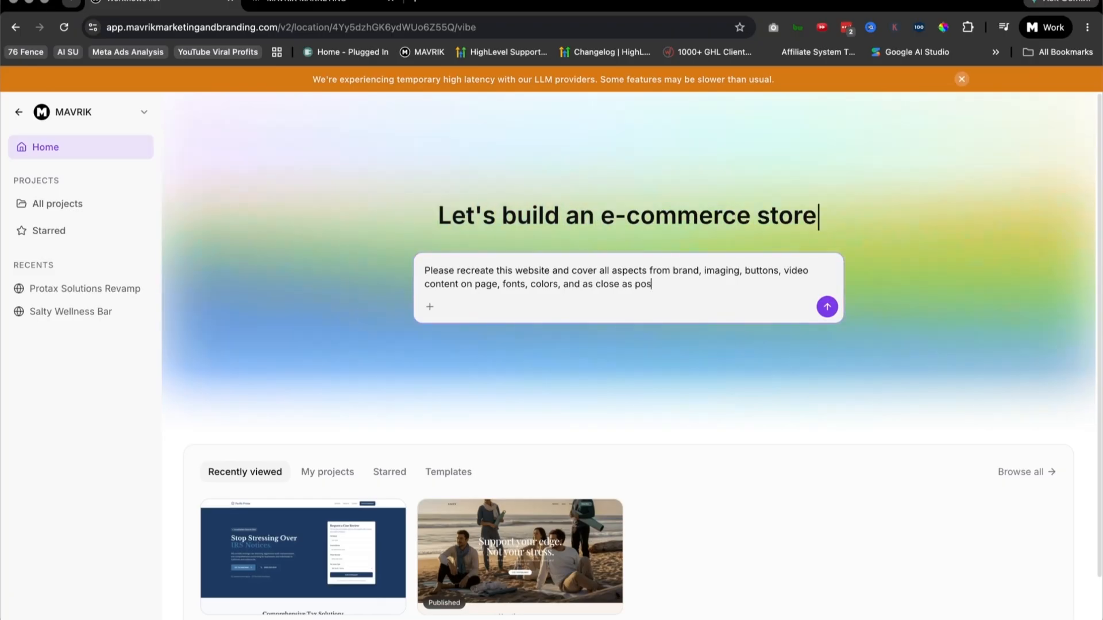
{"action": "type", "text": "so=i"}
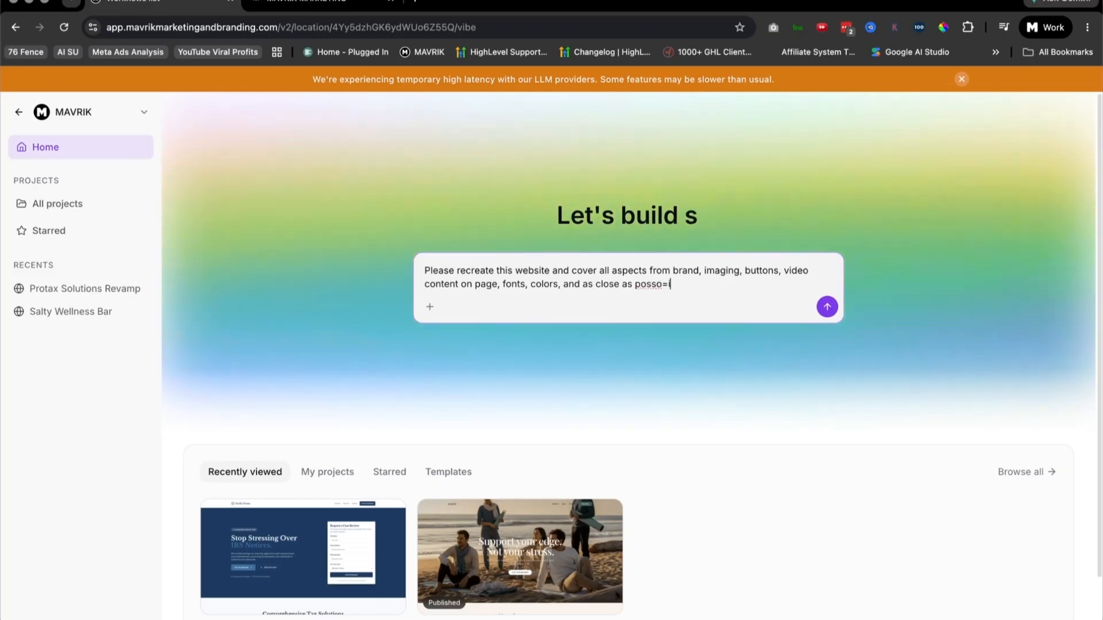
{"action": "key", "text": "BackSpace"}
{"action": "key", "text": "BackSpace"}
{"action": "type", "text": "ible to t"}
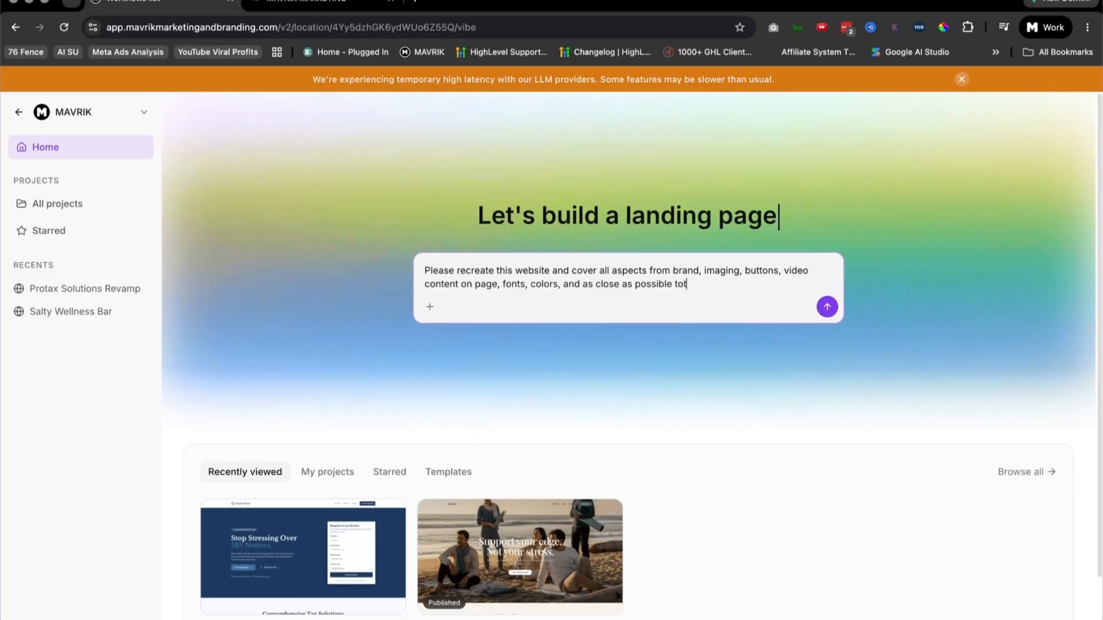
{"action": "type", "text": "he original. Here's the site:"}
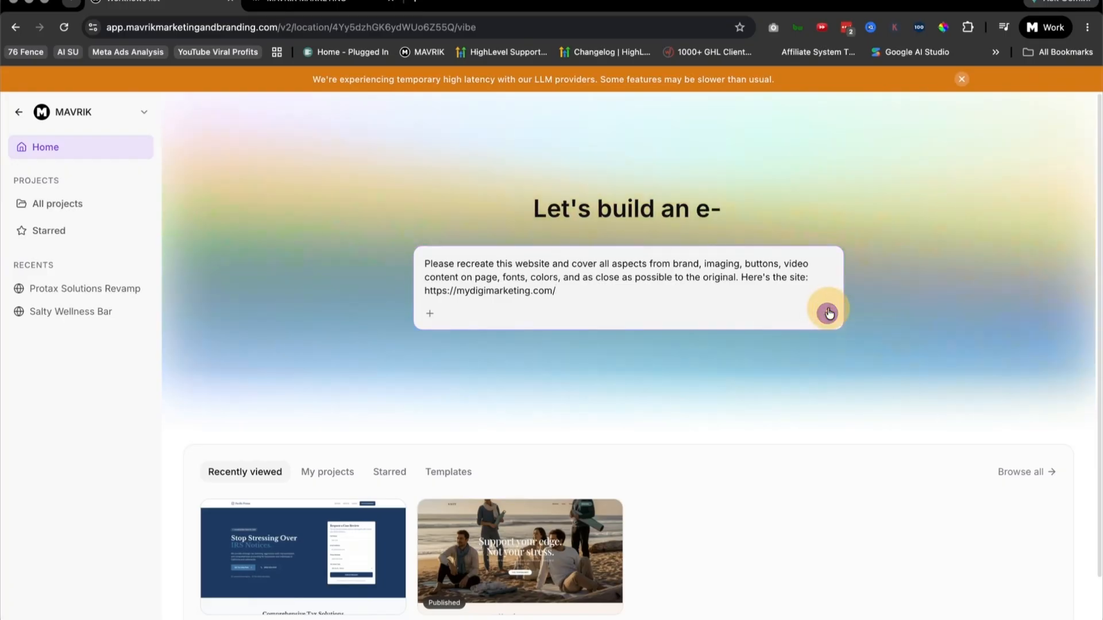
{"action": "left_click", "coordinate": [828, 313]}
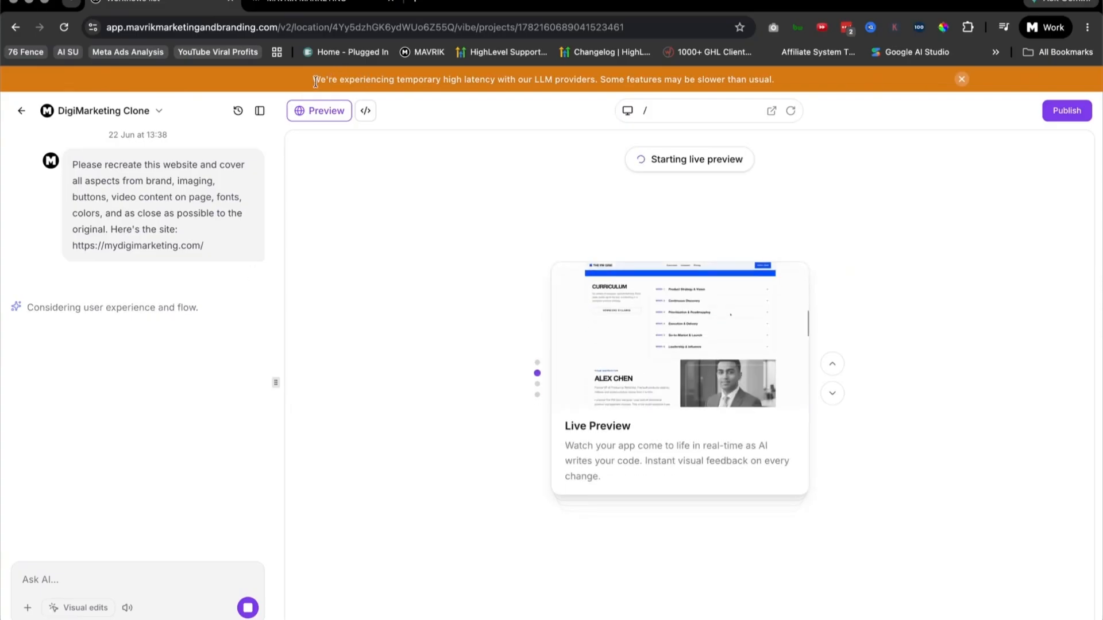
{"action": "left_click_drag", "start_coordinate": [315, 79], "coordinate": [497, 82]}
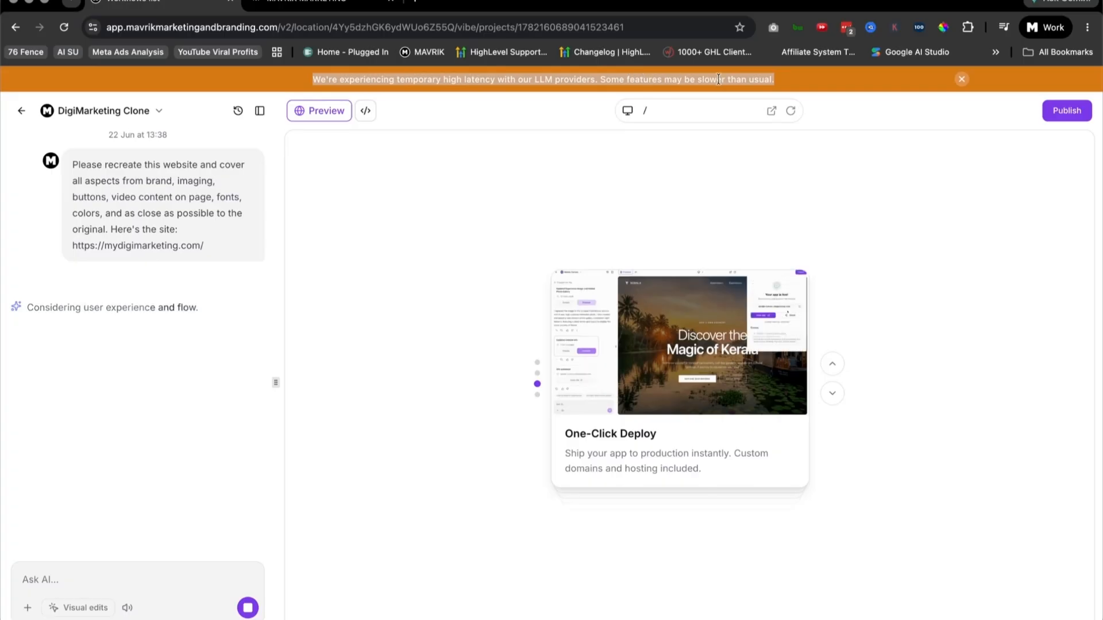
Step: Dismiss the builder's latency notice, then switch to the original MAVRIK site and view its opening headline section
{"action": "left_click", "coordinate": [962, 79]}
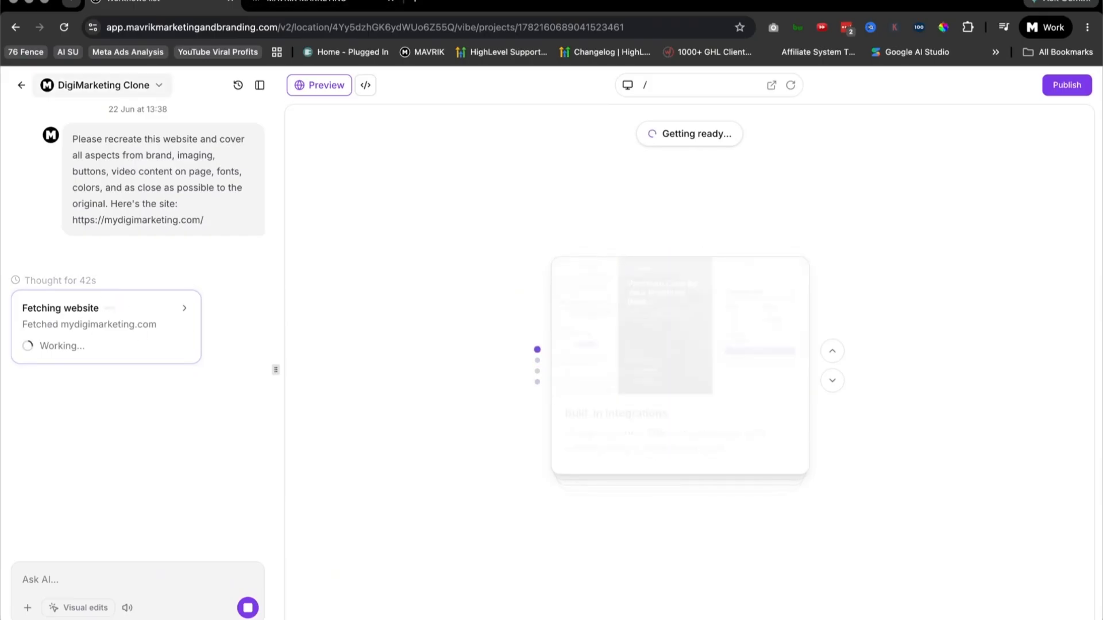
{"action": "left_click", "coordinate": [325, 2]}
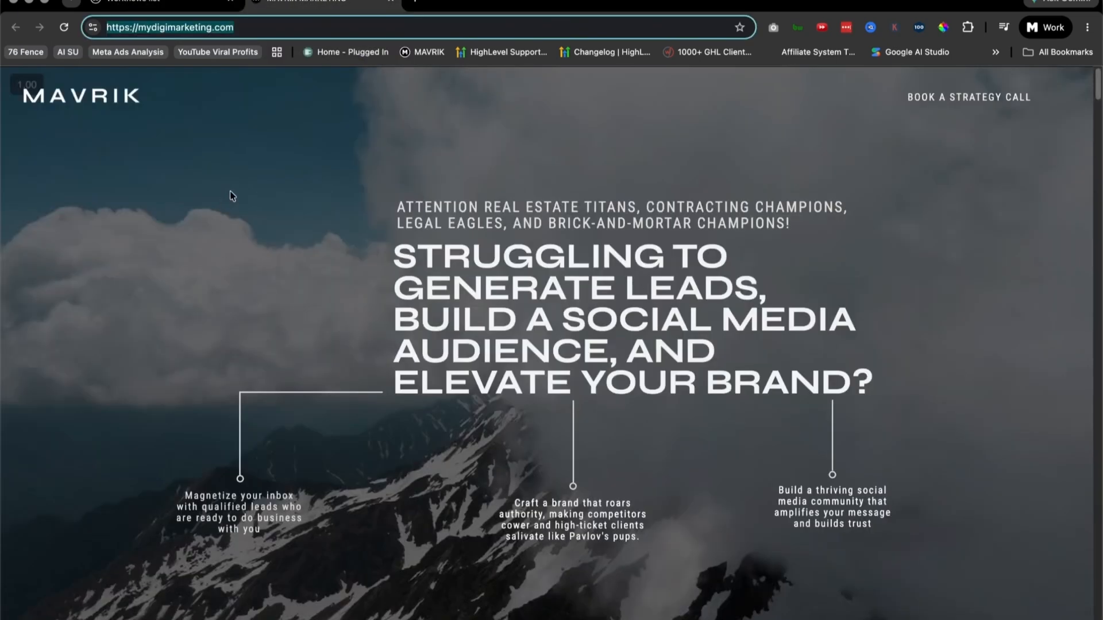
{"action": "scroll", "coordinate": [658, 329], "scroll_direction": "down", "scroll_amount": 1}
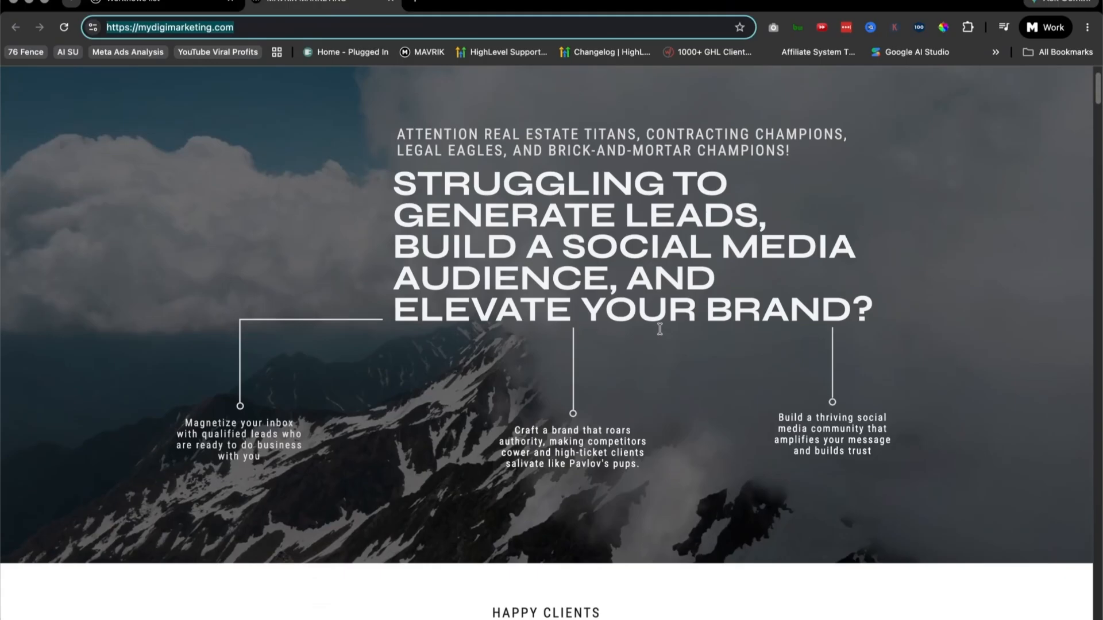
{"action": "scroll", "coordinate": [658, 329], "scroll_direction": "up", "scroll_amount": 1}
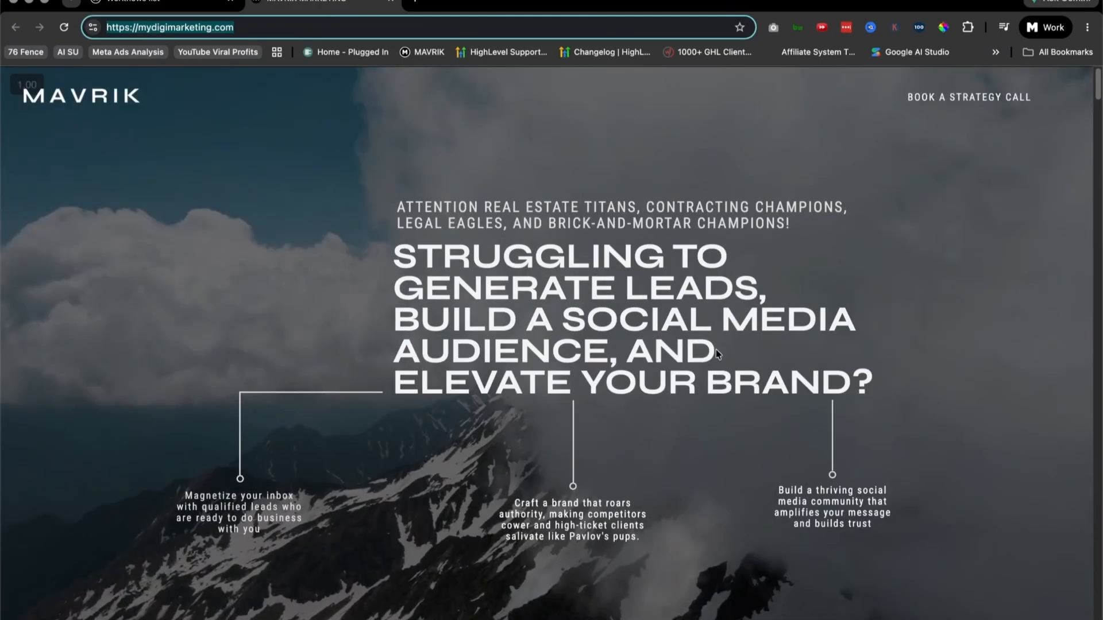
Step: Open the booking calendar from the "Trade in your someday for a right now" section, then return to the homepage
{"action": "scroll", "coordinate": [716, 349], "scroll_direction": "down", "scroll_amount": 15}
{"action": "scroll", "coordinate": [897, 380], "scroll_direction": "down", "scroll_amount": 6}
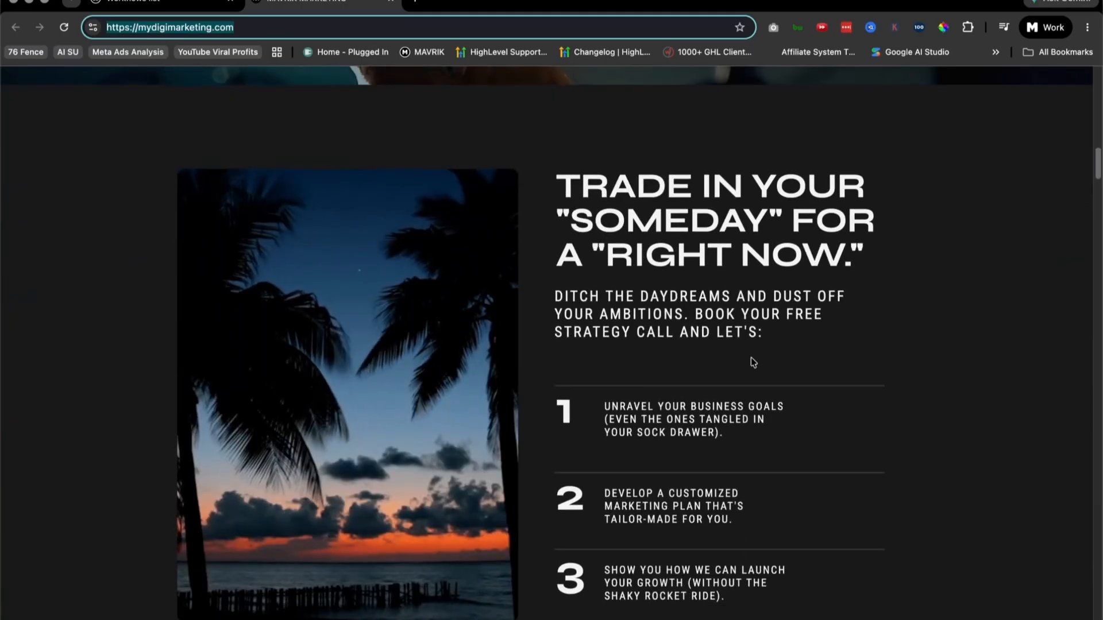
{"action": "scroll", "coordinate": [751, 363], "scroll_direction": "down", "scroll_amount": 3}
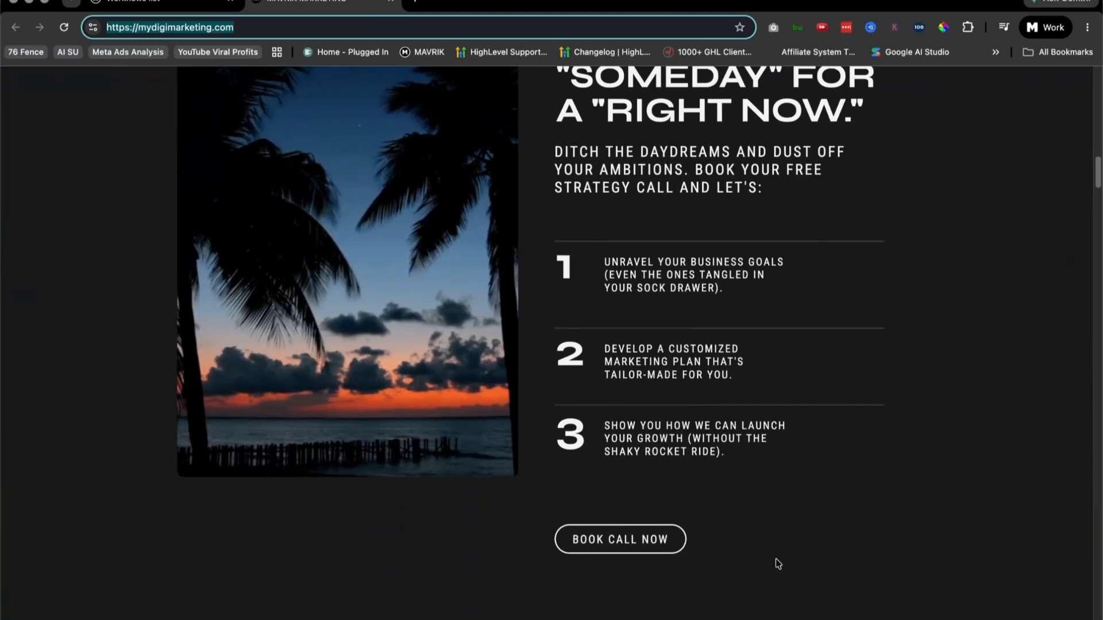
{"action": "left_click_drag", "start_coordinate": [572, 545], "coordinate": [602, 550]}
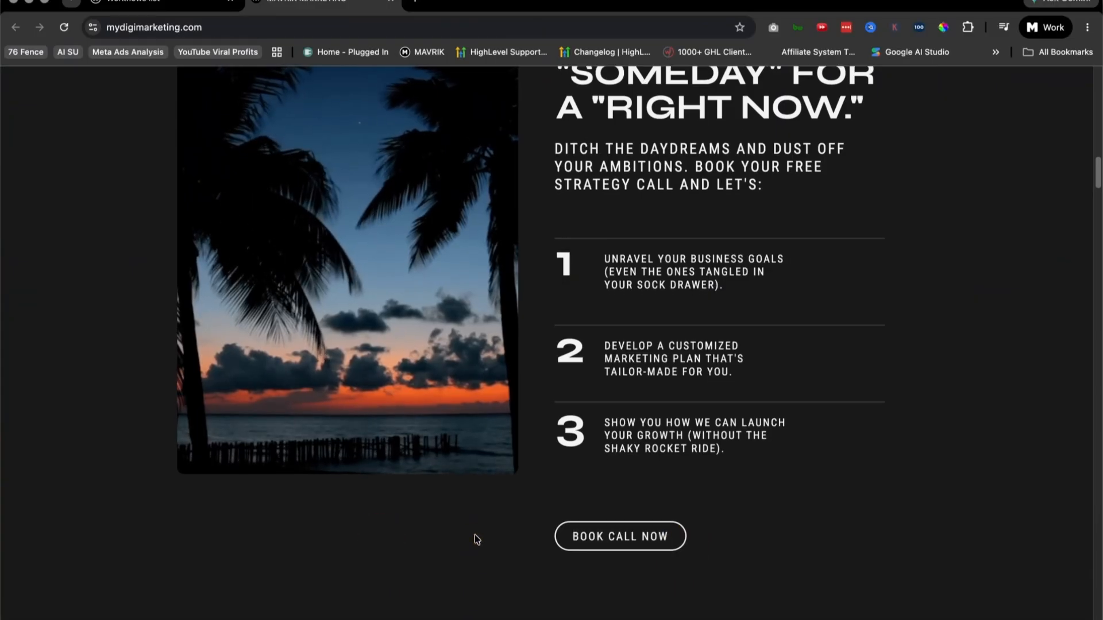
{"action": "scroll", "coordinate": [476, 536], "scroll_direction": "down", "scroll_amount": 3}
{"action": "left_click", "coordinate": [641, 404]}
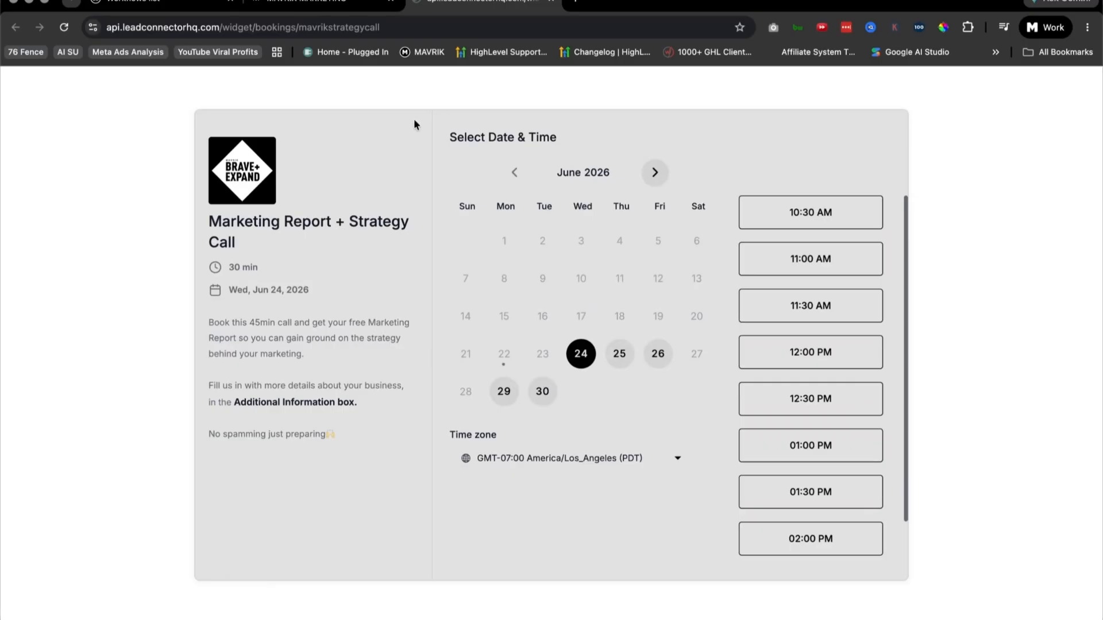
{"action": "left_click", "coordinate": [302, 2]}
Step: Examine the "Don't just take our word for it" testimonials and the "This isn't for everyone" section
{"action": "scroll", "coordinate": [500, 229], "scroll_direction": "up", "scroll_amount": 8}
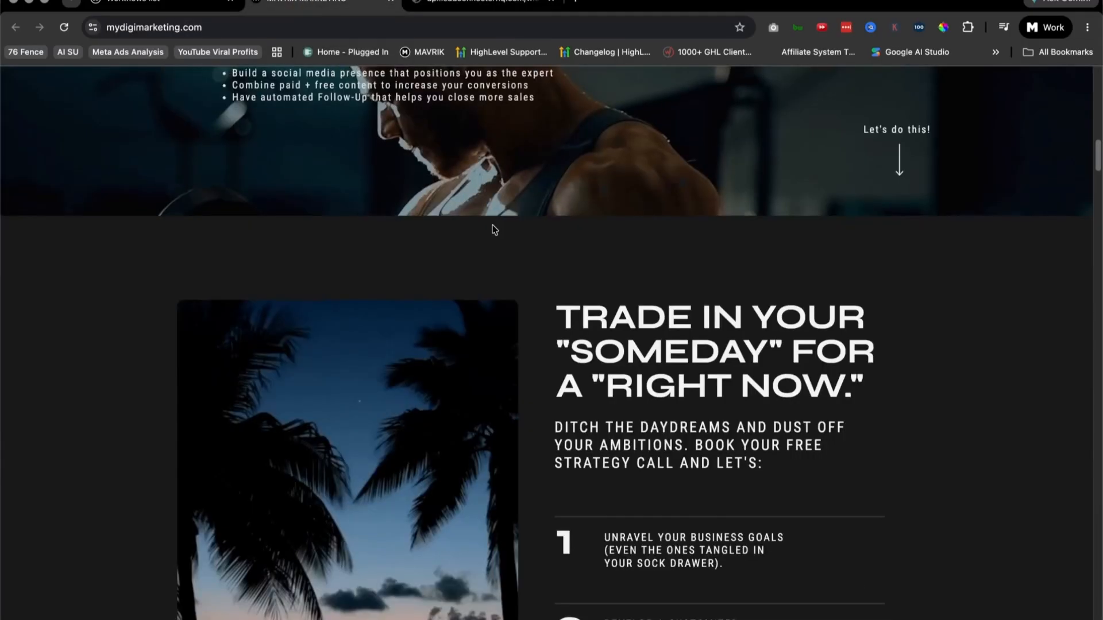
{"action": "scroll", "coordinate": [492, 230], "scroll_direction": "down", "scroll_amount": 4}
{"action": "scroll", "coordinate": [493, 230], "scroll_direction": "down", "scroll_amount": 15}
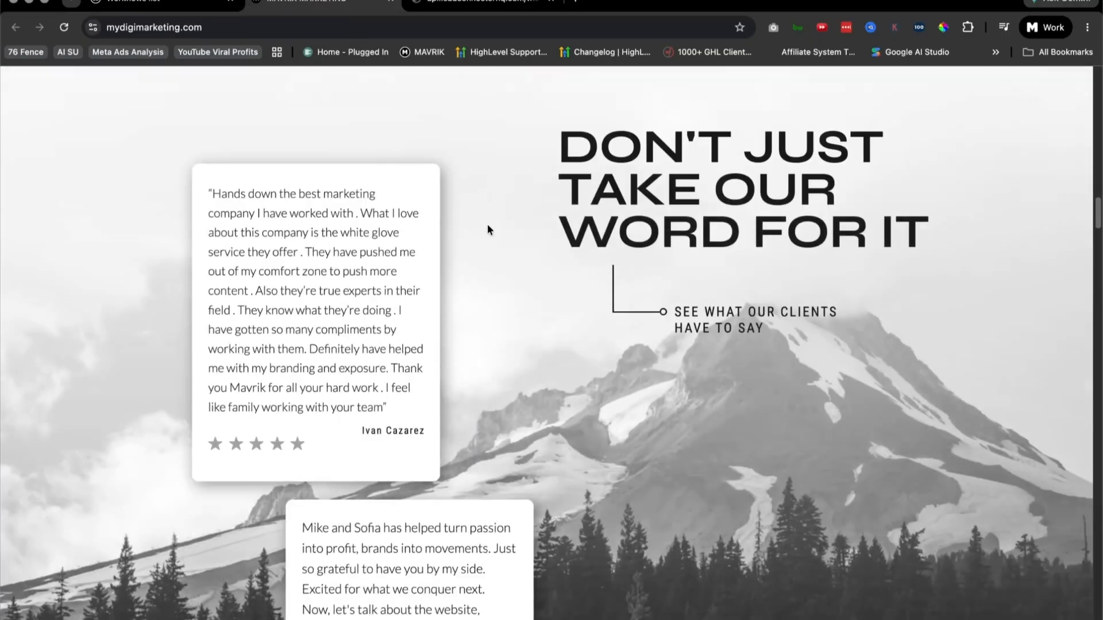
{"action": "scroll", "coordinate": [494, 227], "scroll_direction": "down", "scroll_amount": 8}
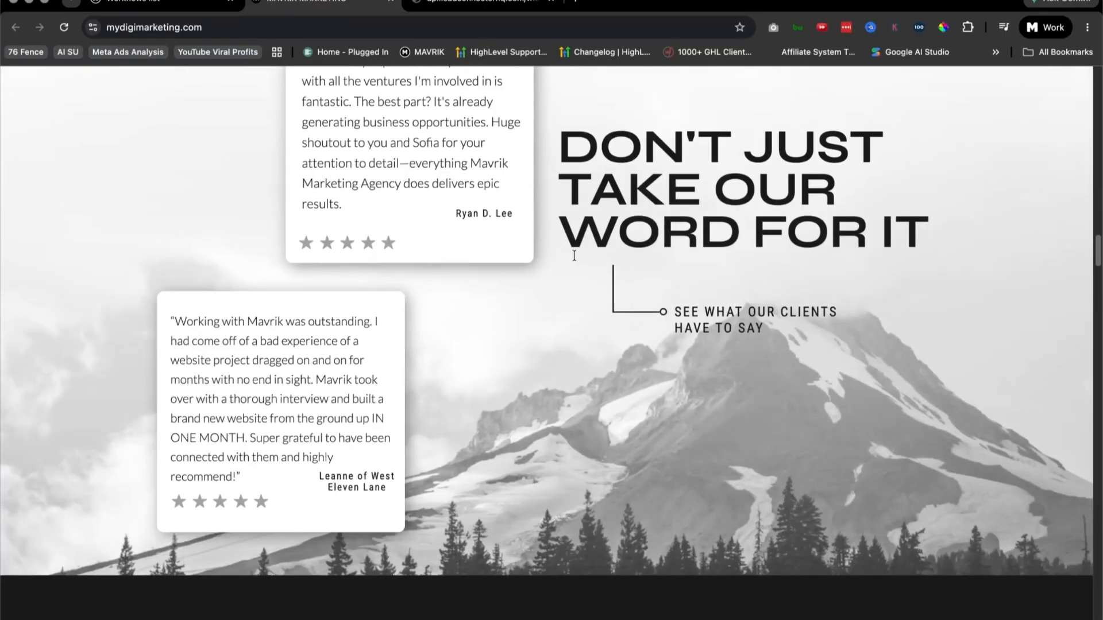
{"action": "scroll", "coordinate": [531, 315], "scroll_direction": "up", "scroll_amount": 10}
{"action": "scroll", "coordinate": [579, 312], "scroll_direction": "down", "scroll_amount": 15}
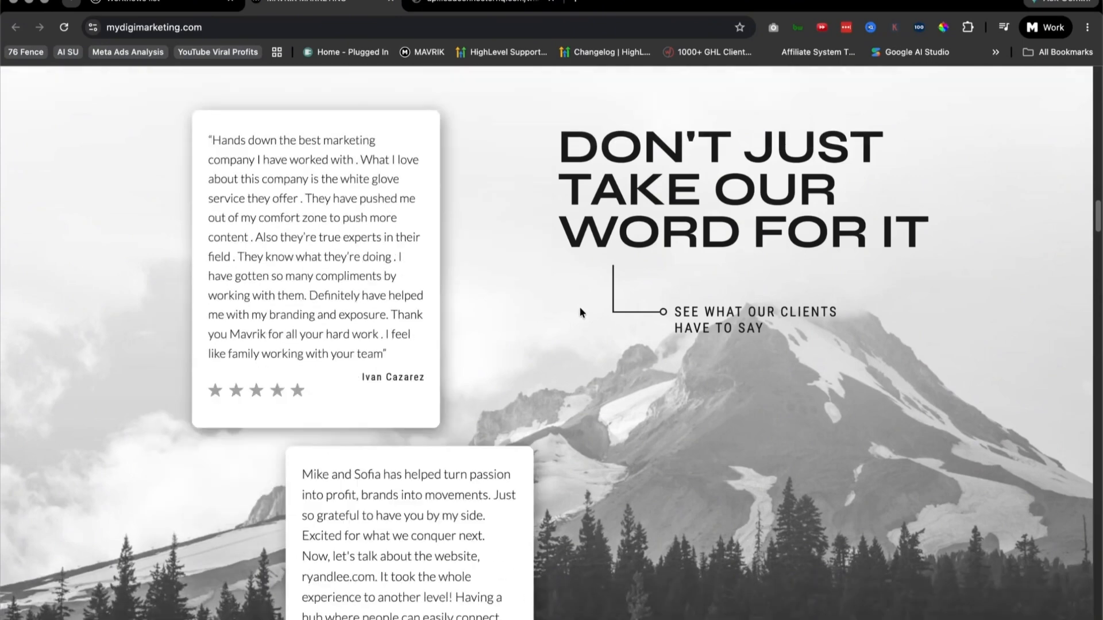
{"action": "scroll", "coordinate": [578, 310], "scroll_direction": "down", "scroll_amount": 7}
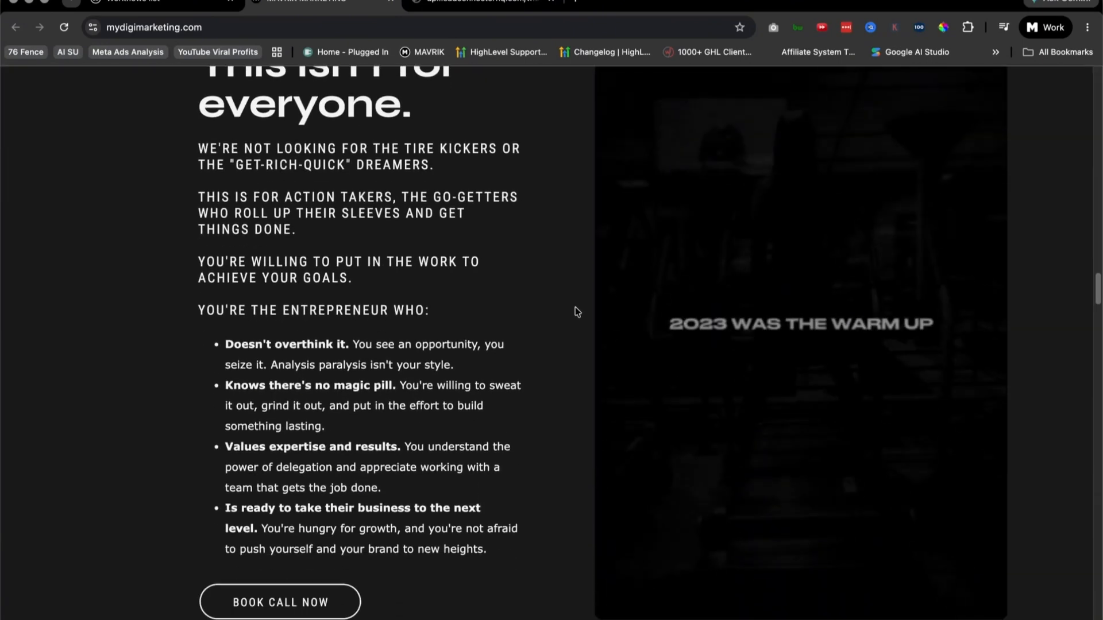
Step: View the Paid Ads, Social + Ads Combo and Social Media options in the 2024 Marketing Packages section
{"action": "scroll", "coordinate": [571, 305], "scroll_direction": "down", "scroll_amount": 9}
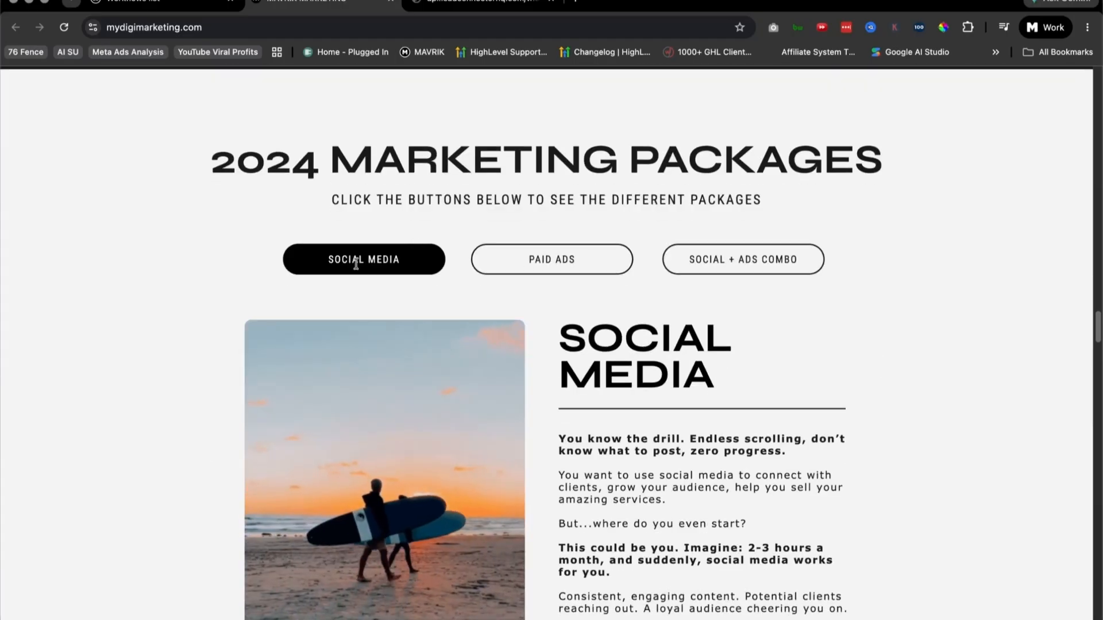
{"action": "scroll", "coordinate": [572, 266], "scroll_direction": "down", "scroll_amount": 2}
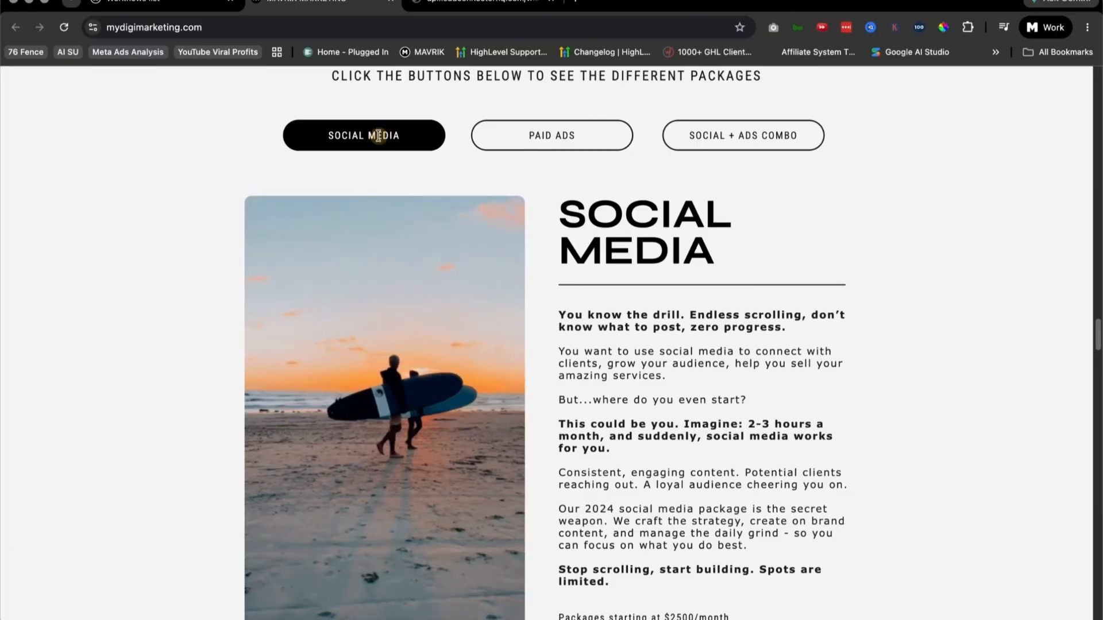
{"action": "scroll", "coordinate": [311, 230], "scroll_direction": "down", "scroll_amount": 1}
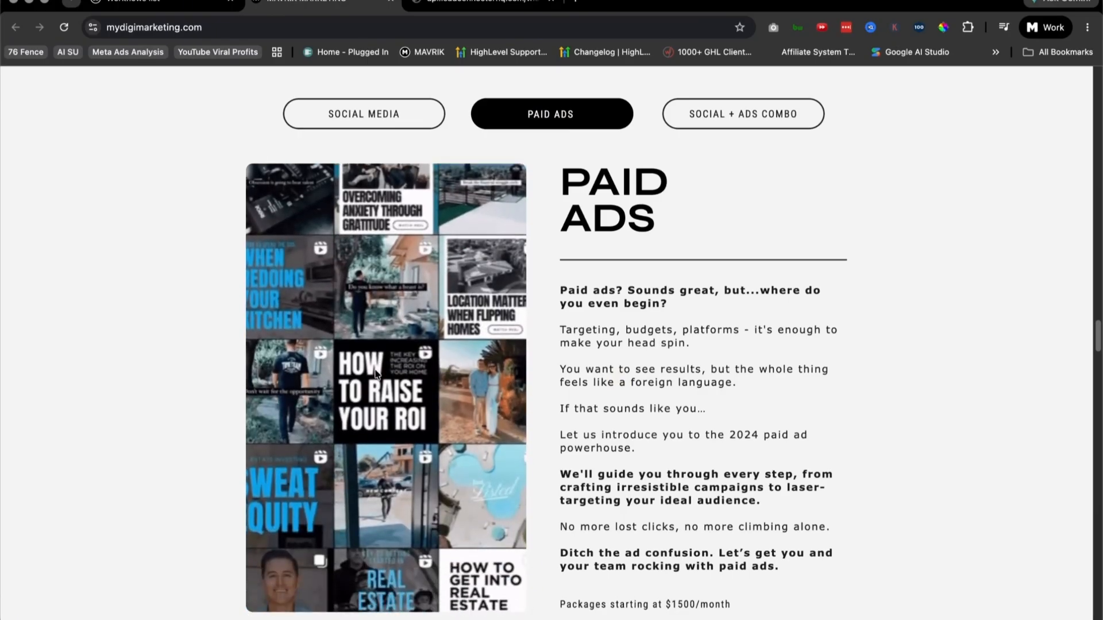
{"action": "left_click", "coordinate": [757, 114]}
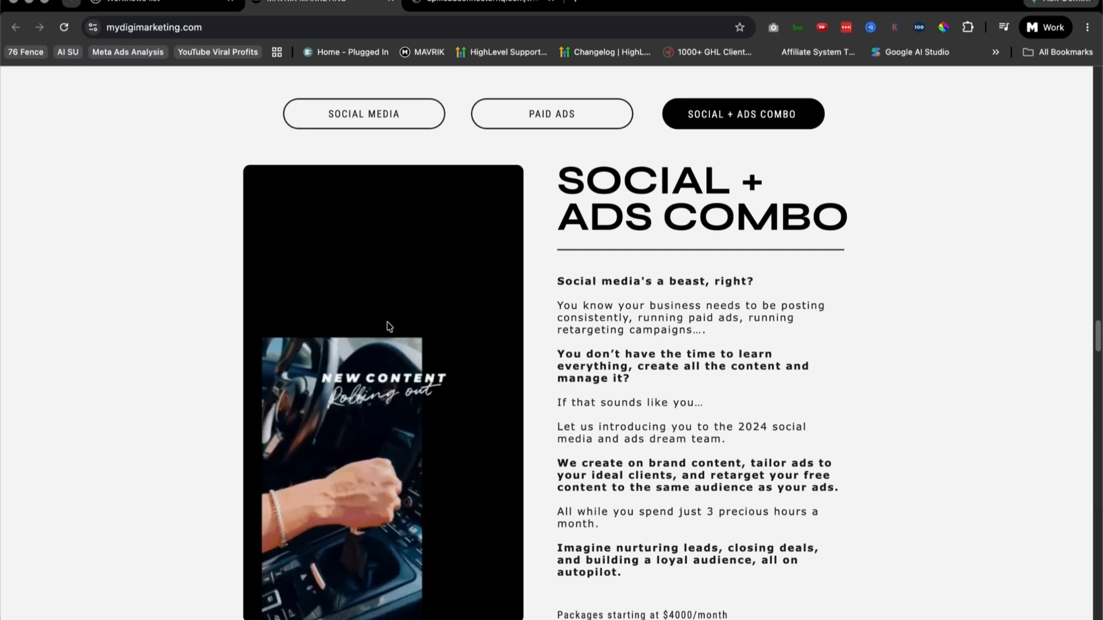
{"action": "left_click", "coordinate": [556, 114]}
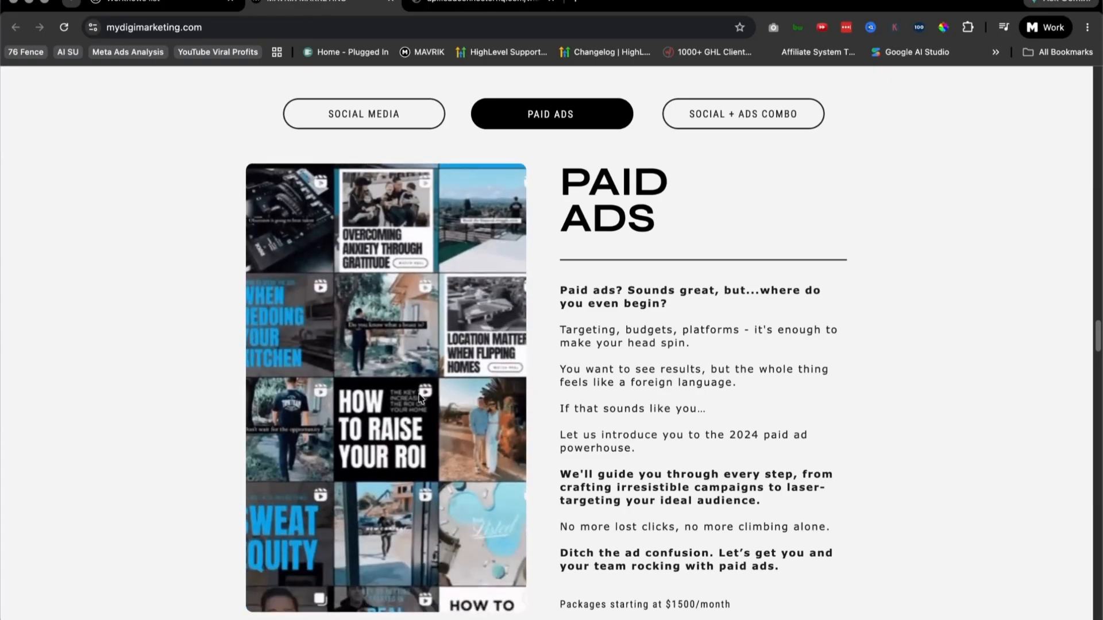
{"action": "left_click", "coordinate": [370, 107]}
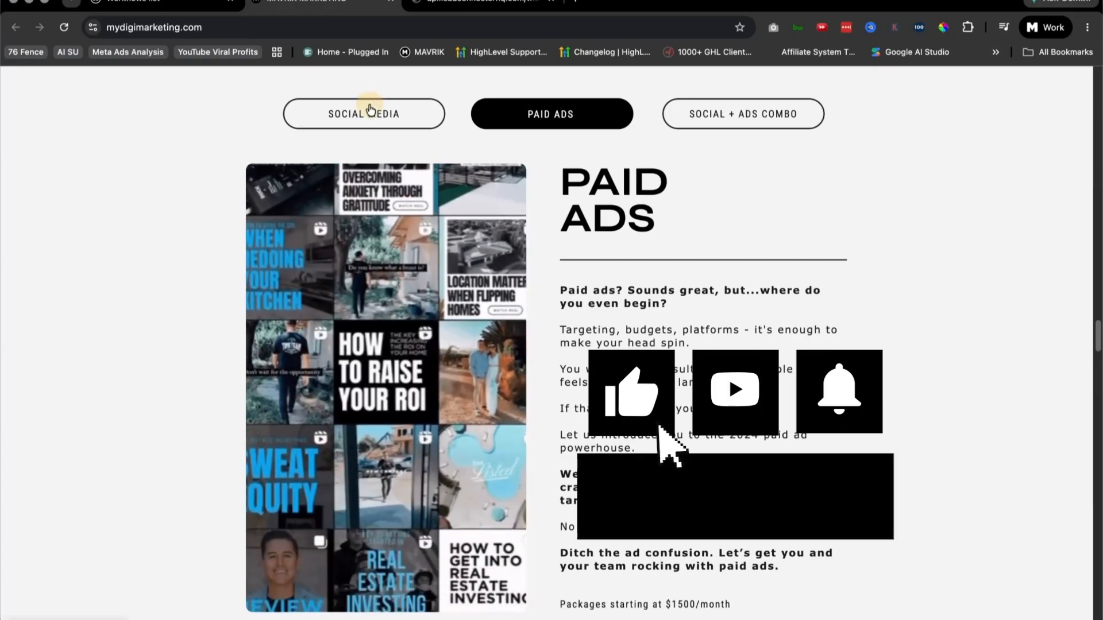
Step: Examine the Social Media package's video, description and starting price line
{"action": "scroll", "coordinate": [490, 347], "scroll_direction": "up", "scroll_amount": 2}
{"action": "scroll", "coordinate": [491, 347], "scroll_direction": "down", "scroll_amount": 4}
{"action": "scroll", "coordinate": [490, 347], "scroll_direction": "up", "scroll_amount": 4}
{"action": "scroll", "coordinate": [423, 311], "scroll_direction": "down", "scroll_amount": 2}
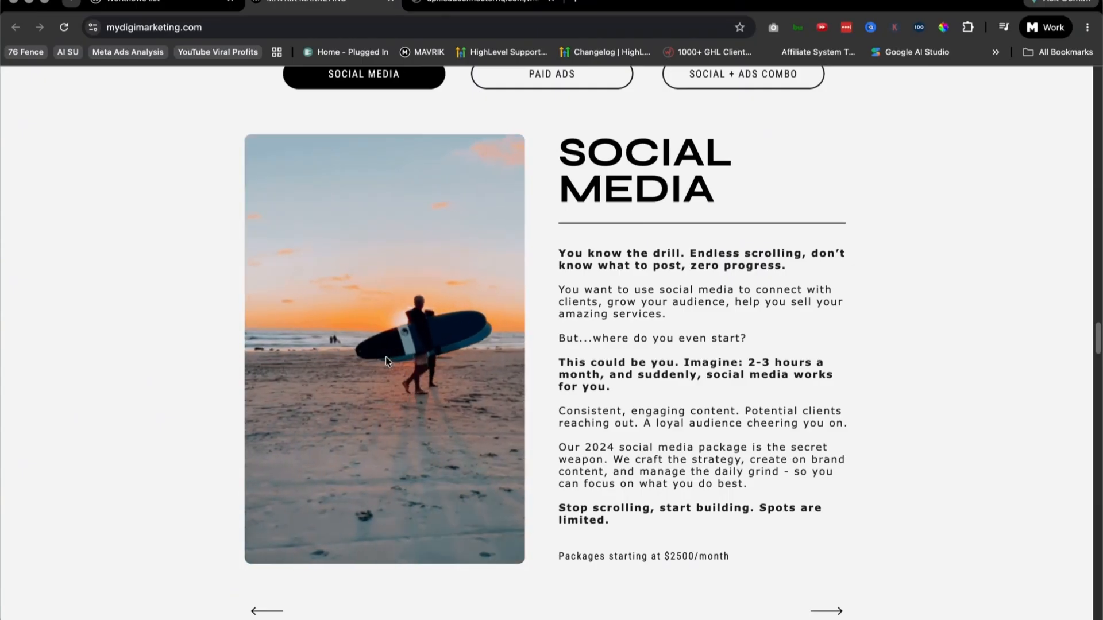
{"action": "scroll", "coordinate": [460, 425], "scroll_direction": "down", "scroll_amount": 1}
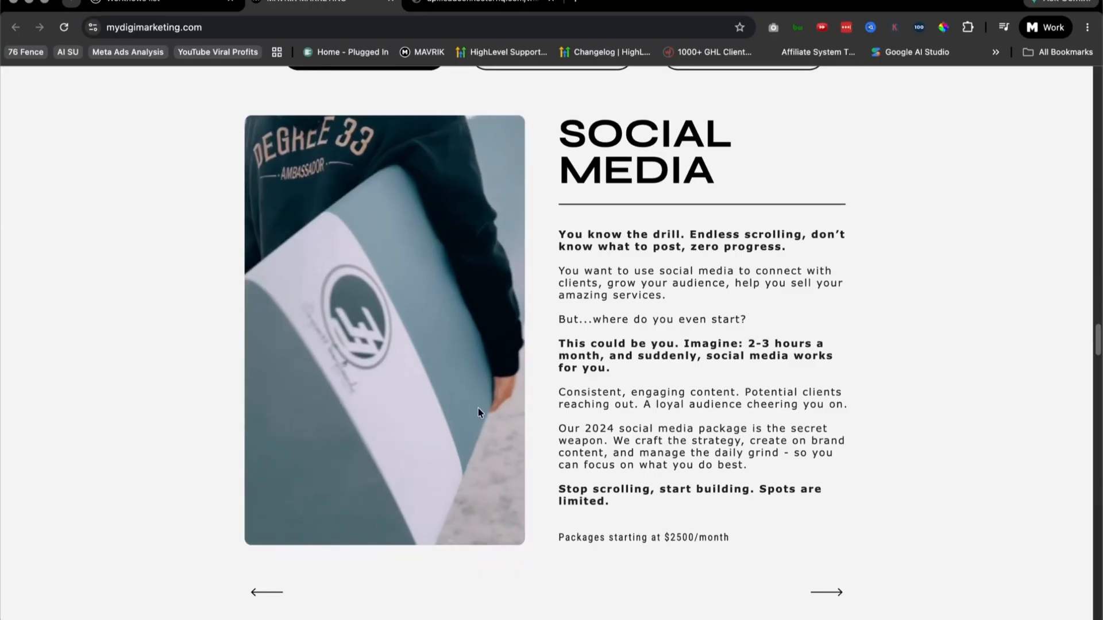
{"action": "scroll", "coordinate": [517, 419], "scroll_direction": "down", "scroll_amount": 5}
{"action": "scroll", "coordinate": [647, 416], "scroll_direction": "down", "scroll_amount": 6}
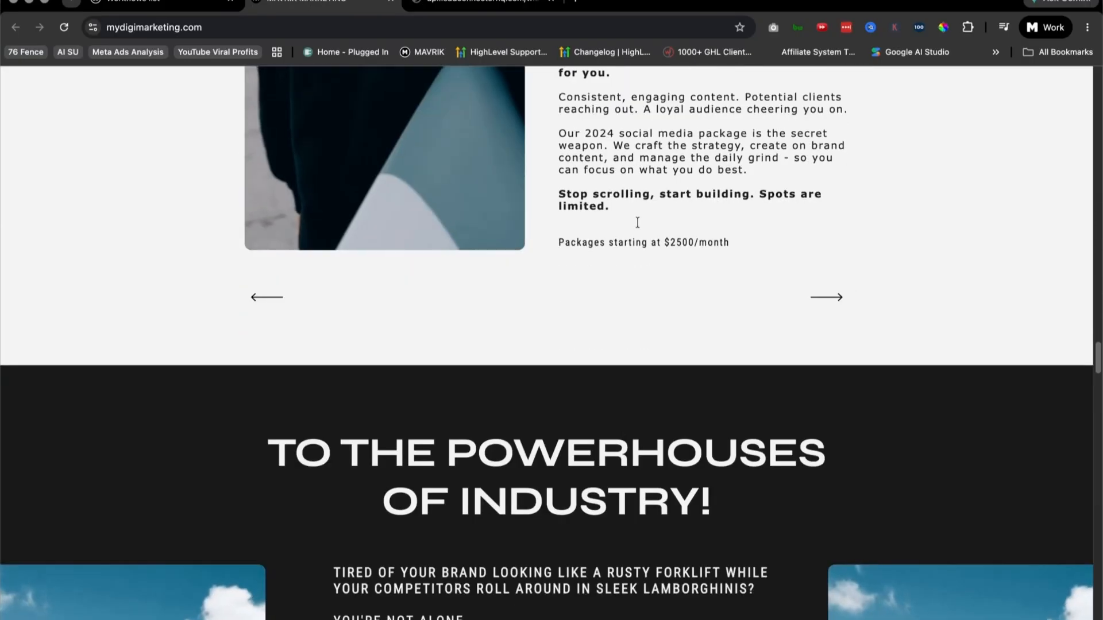
{"action": "left_click_drag", "start_coordinate": [559, 244], "coordinate": [692, 255]}
Step: Examine the "To the powerhouses of industry!" section, the three short content videos and "Don't get stuck in the marketing dark ages"
{"action": "scroll", "coordinate": [609, 402], "scroll_direction": "down", "scroll_amount": 15}
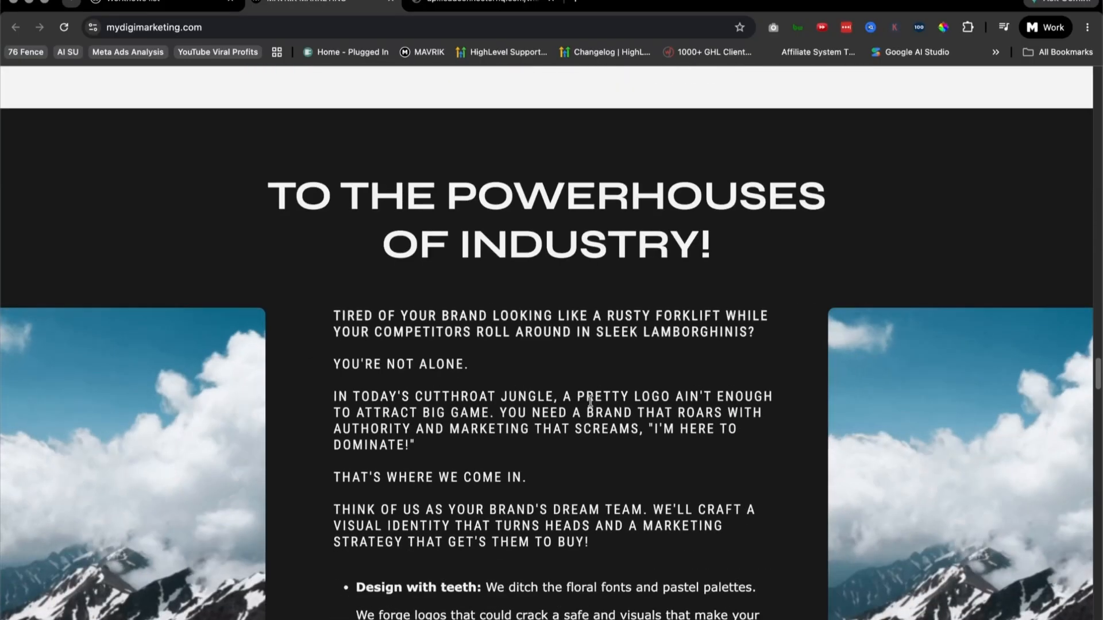
{"action": "scroll", "coordinate": [609, 408], "scroll_direction": "down", "scroll_amount": 3}
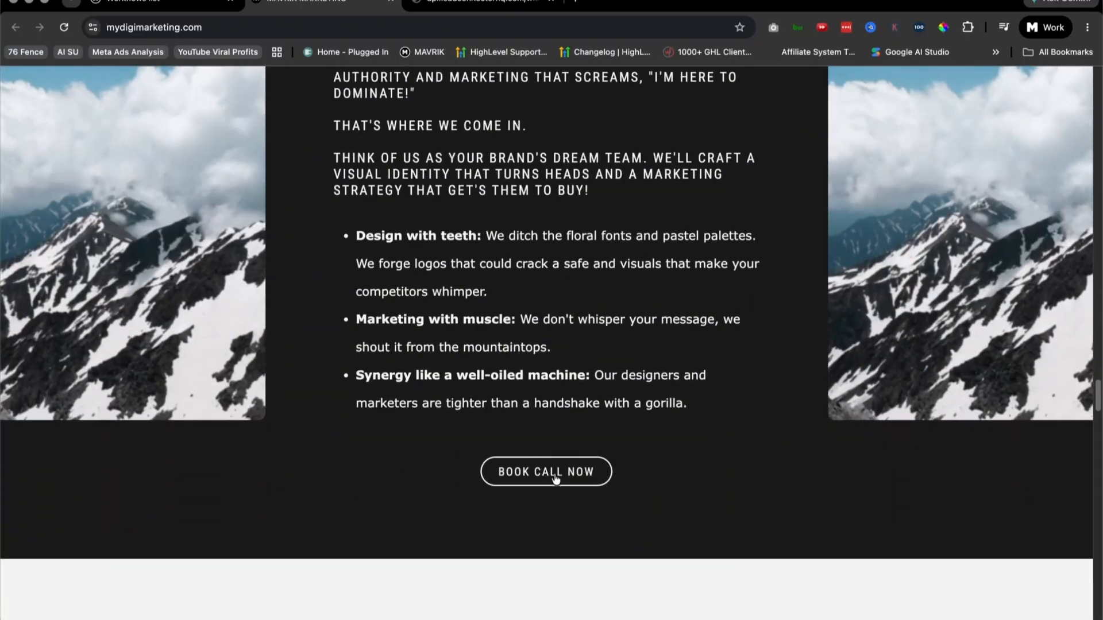
{"action": "scroll", "coordinate": [739, 470], "scroll_direction": "down", "scroll_amount": 20}
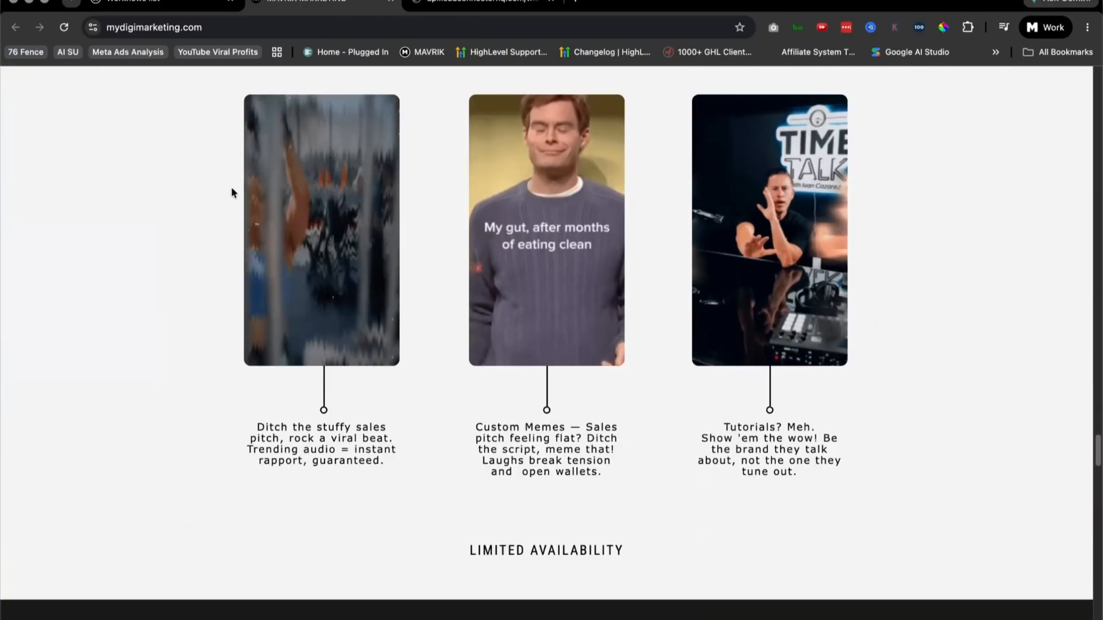
{"action": "scroll", "coordinate": [339, 338], "scroll_direction": "up", "scroll_amount": 4}
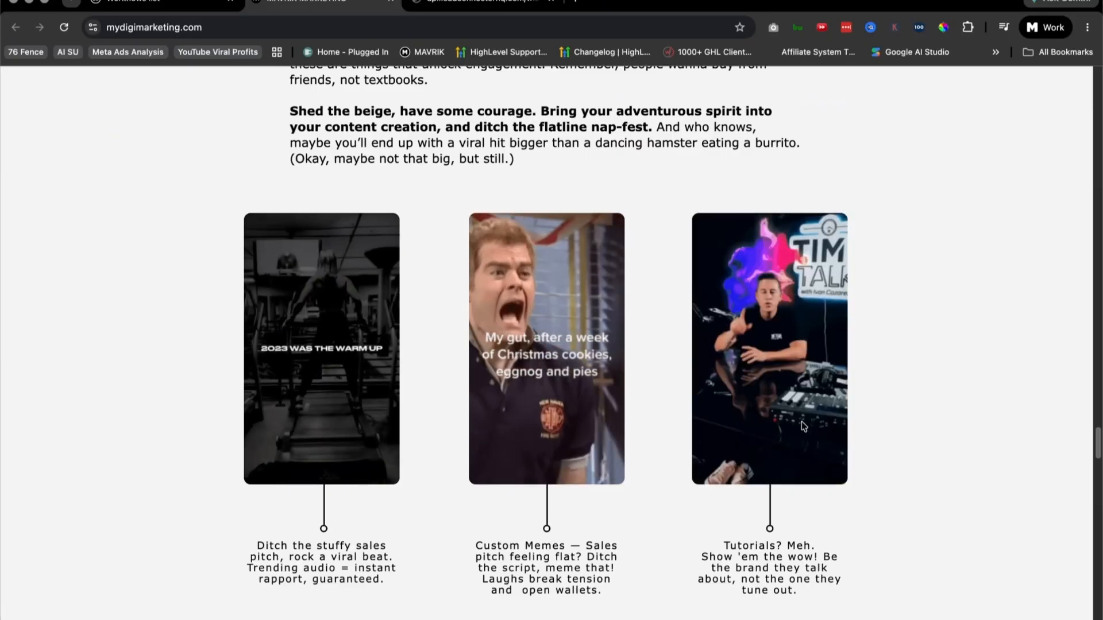
{"action": "scroll", "coordinate": [683, 349], "scroll_direction": "down", "scroll_amount": 3}
{"action": "scroll", "coordinate": [690, 351], "scroll_direction": "down", "scroll_amount": 6}
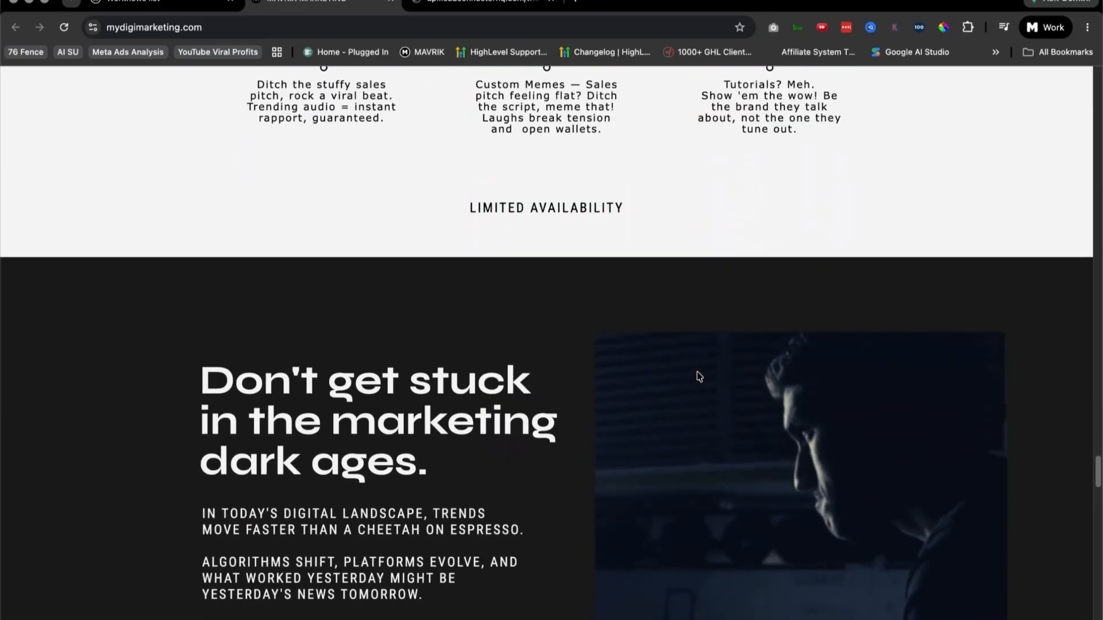
Step: View the Landing Page, Landing Page 2 and Lead Magnet examples, including the flip book preview and its description
{"action": "scroll", "coordinate": [697, 377], "scroll_direction": "down", "scroll_amount": 6}
{"action": "scroll", "coordinate": [517, 425], "scroll_direction": "down", "scroll_amount": 13}
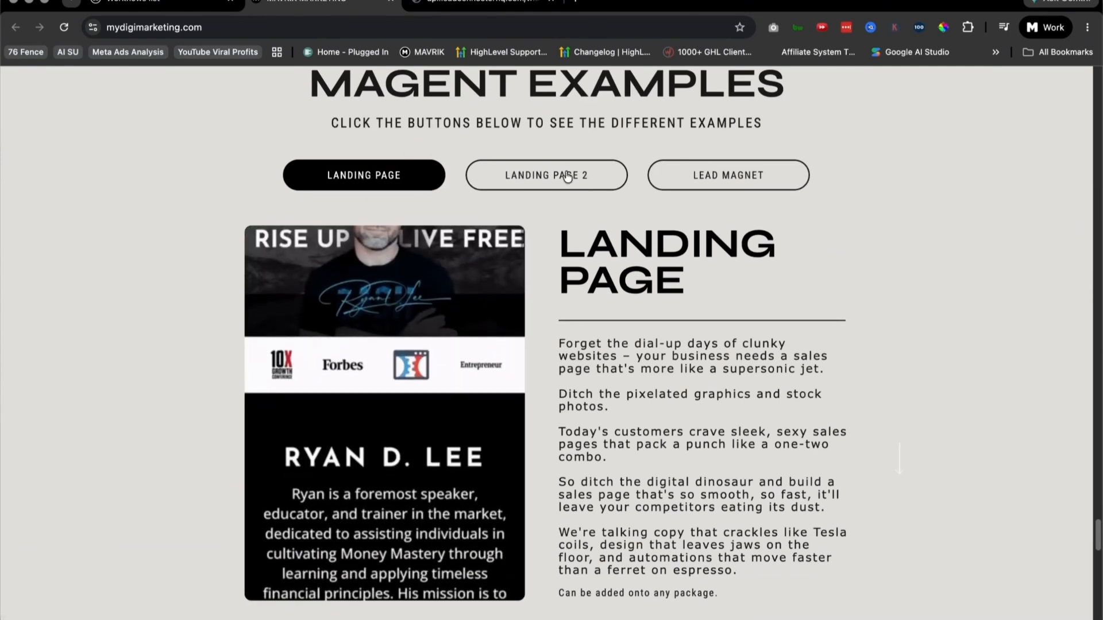
{"action": "left_click", "coordinate": [546, 175]}
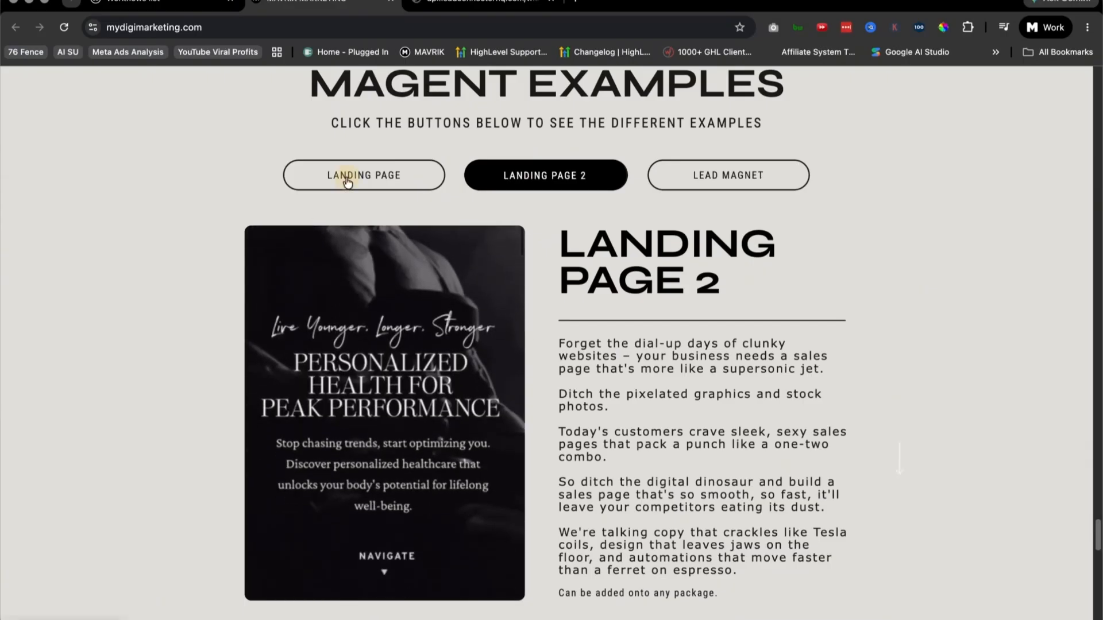
{"action": "left_click", "coordinate": [345, 176]}
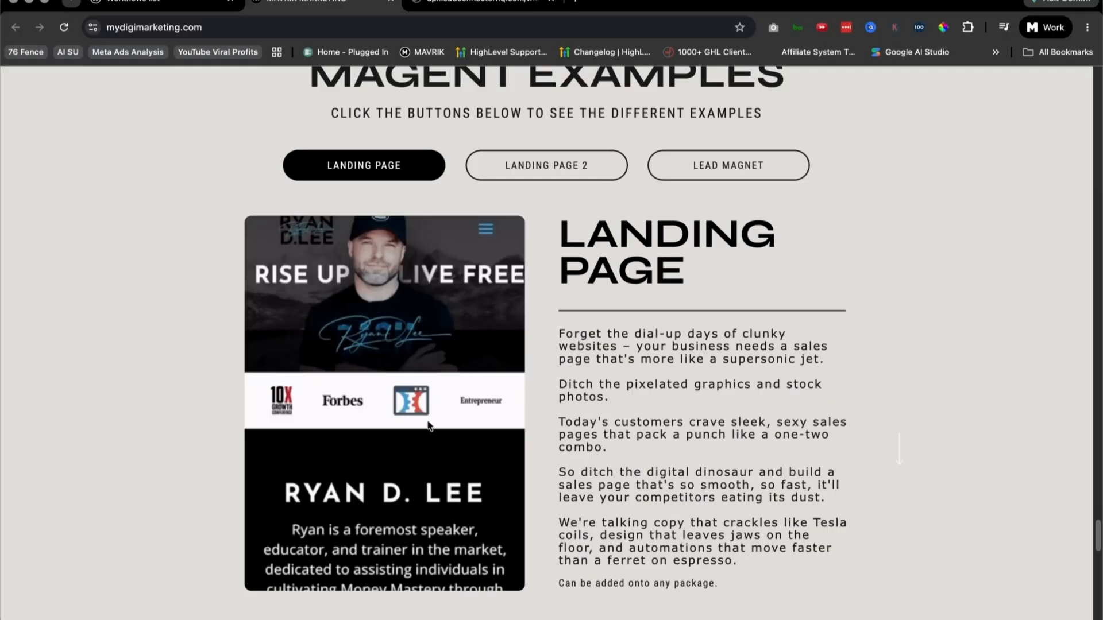
{"action": "left_click", "coordinate": [558, 173]}
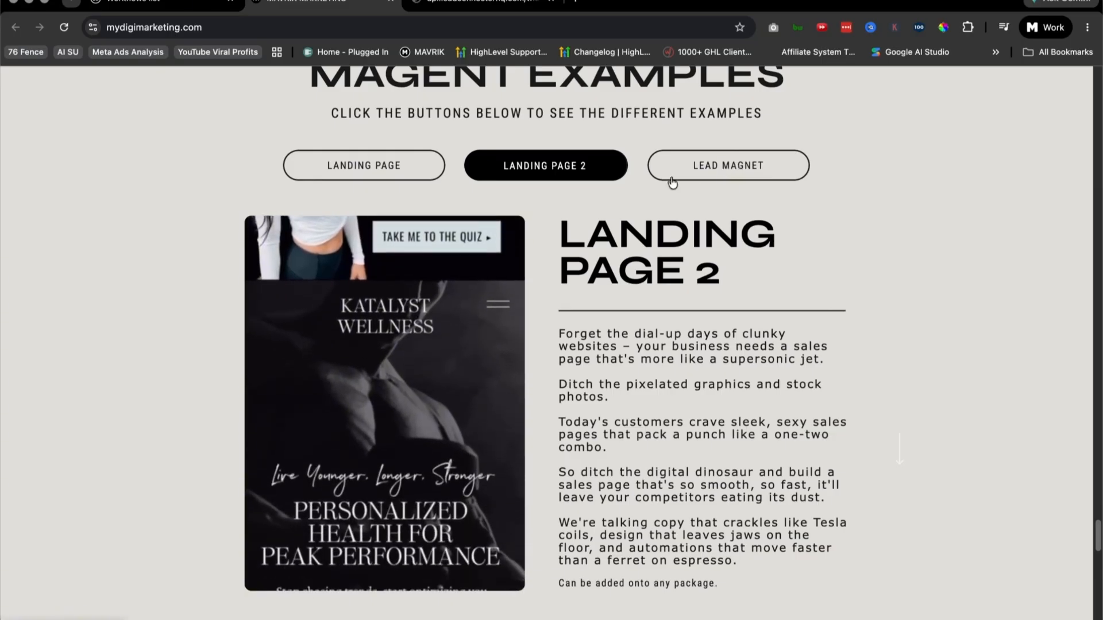
{"action": "left_click", "coordinate": [744, 171]}
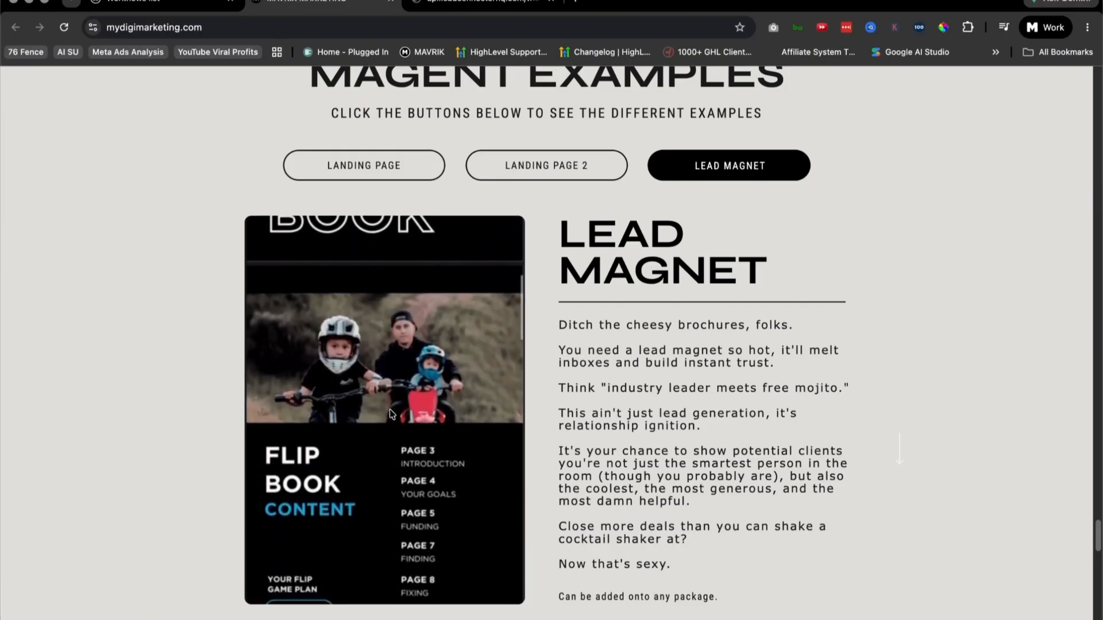
{"action": "scroll", "coordinate": [351, 379], "scroll_direction": "down", "scroll_amount": 5}
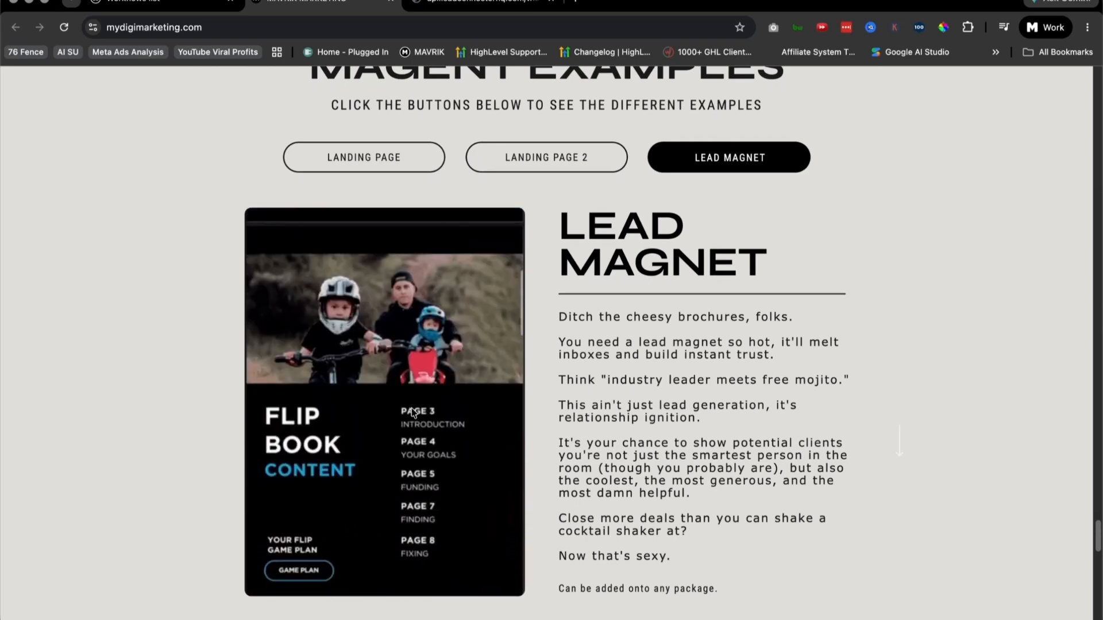
{"action": "scroll", "coordinate": [414, 413], "scroll_direction": "down", "scroll_amount": 1}
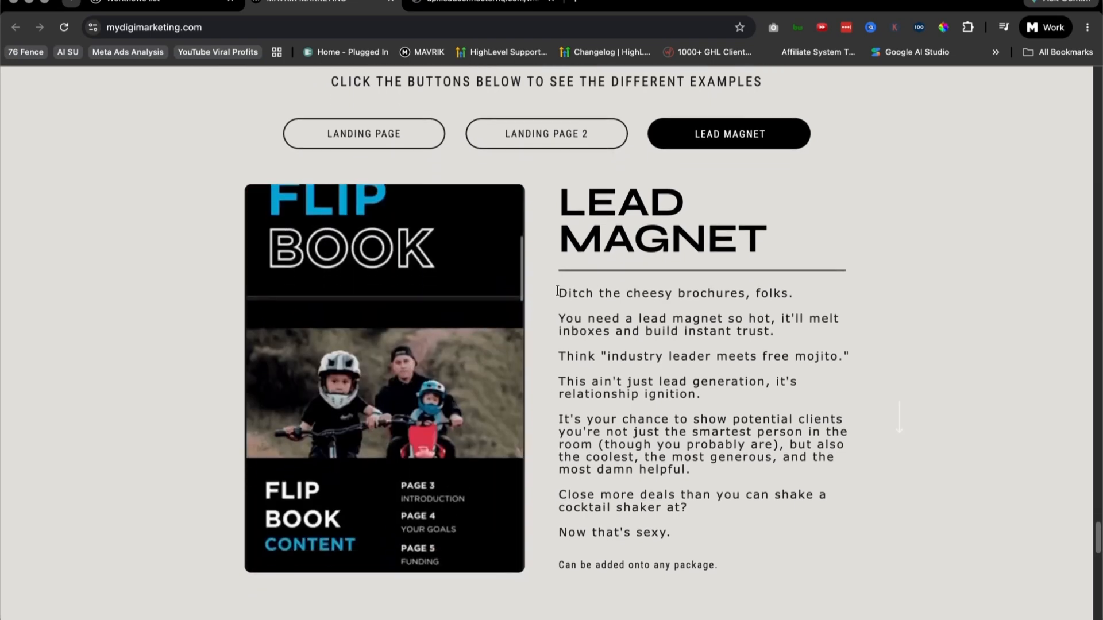
{"action": "scroll", "coordinate": [701, 448], "scroll_direction": "down", "scroll_amount": 2}
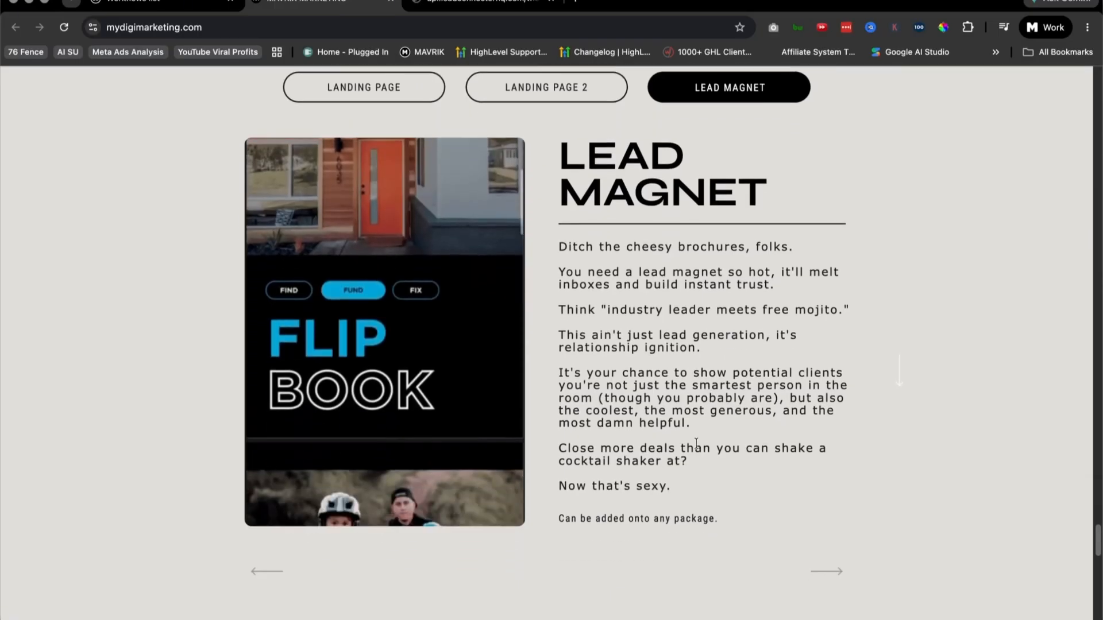
Step: Cycle through the Landing Page, Landing Page 2 and Lead Magnet options again, returning to the Landing Page example
{"action": "left_click", "coordinate": [423, 93]}
{"action": "scroll", "coordinate": [540, 295], "scroll_direction": "up", "scroll_amount": 5}
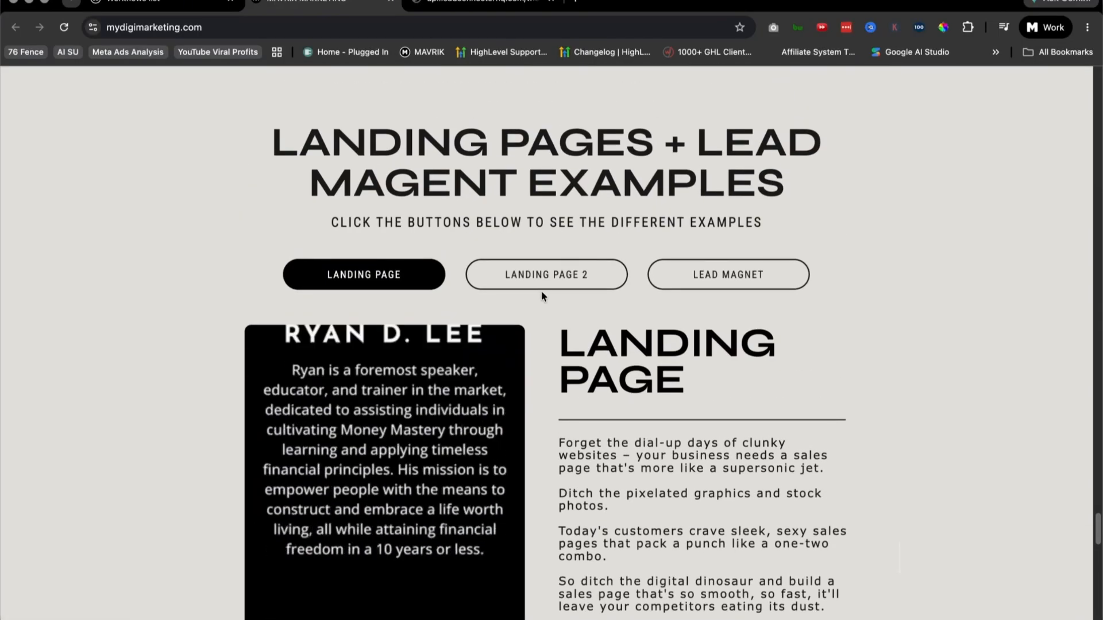
{"action": "left_click", "coordinate": [524, 274]}
{"action": "left_click", "coordinate": [728, 274]}
{"action": "left_click", "coordinate": [367, 270]}
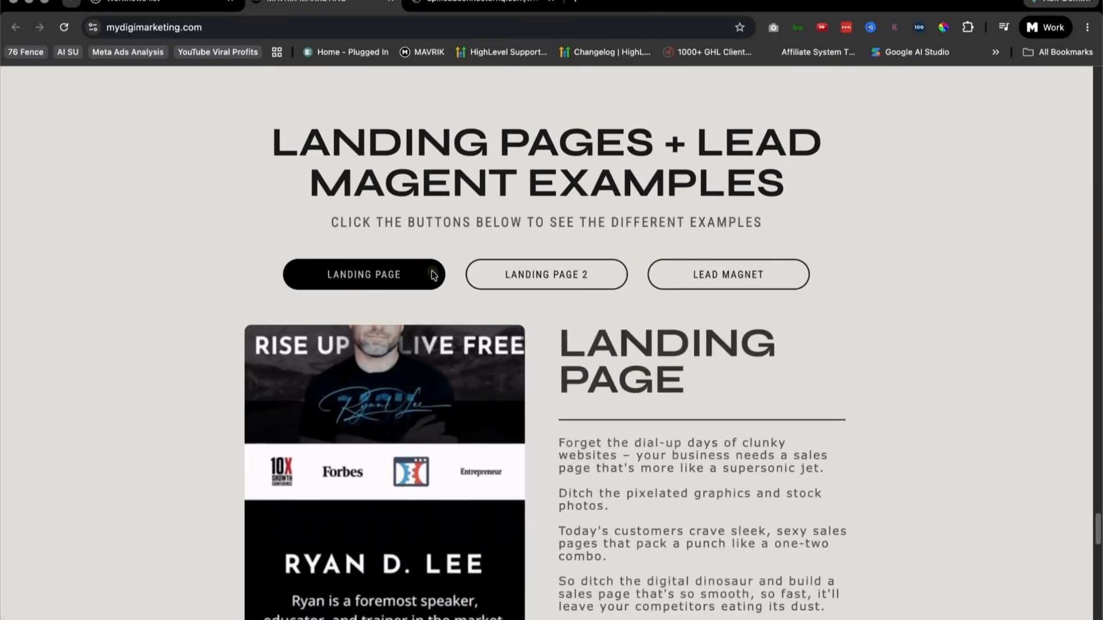
Step: Examine the original's marketing system section with its Book Demo Now button and the "Today is your day to take action" banner
{"action": "scroll", "coordinate": [722, 292], "scroll_direction": "down", "scroll_amount": 10}
{"action": "scroll", "coordinate": [719, 294], "scroll_direction": "down", "scroll_amount": 10}
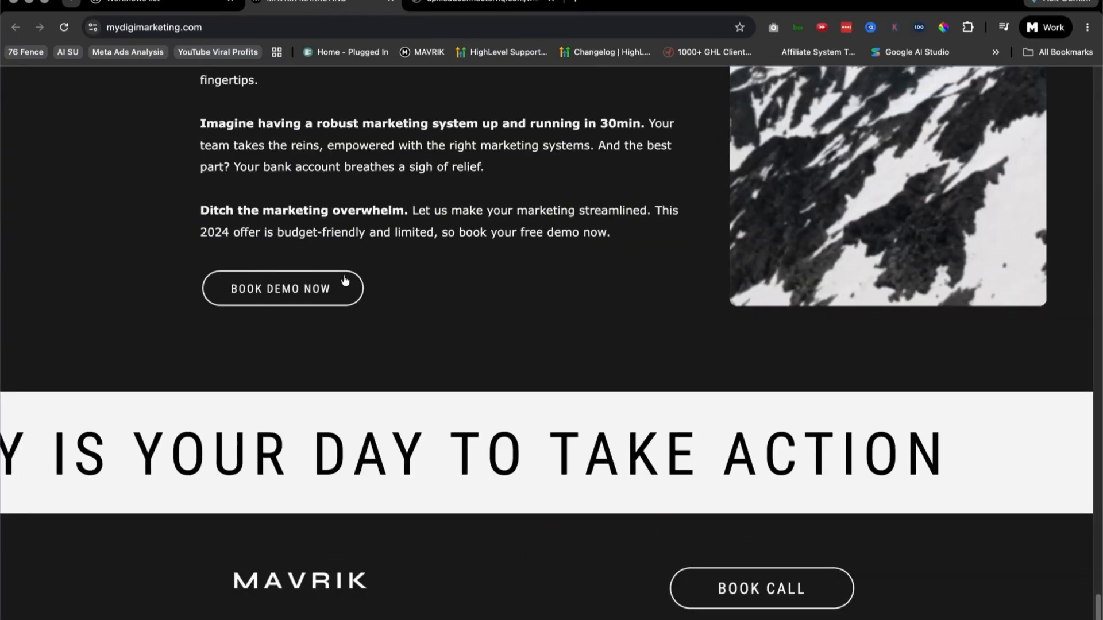
{"action": "scroll", "coordinate": [574, 365], "scroll_direction": "up", "scroll_amount": 3}
{"action": "left_click", "coordinate": [315, 413]}
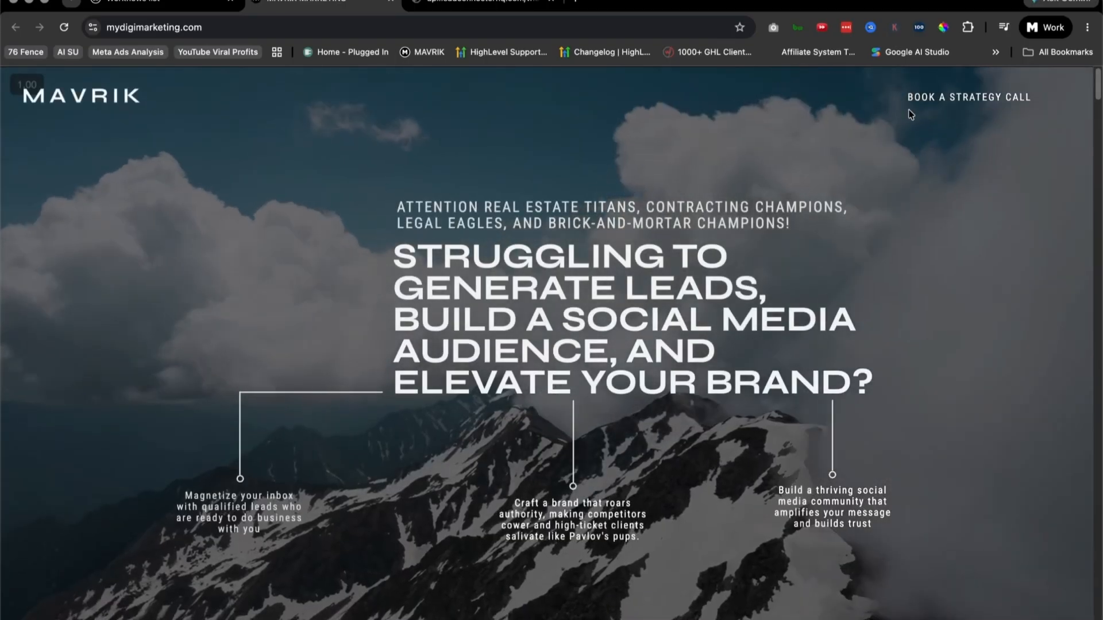
Step: Review the original page once more from the hero through the one-stop shop section to the Book Call footer
{"action": "left_click", "coordinate": [481, 1]}
{"action": "left_click", "coordinate": [295, 2]}
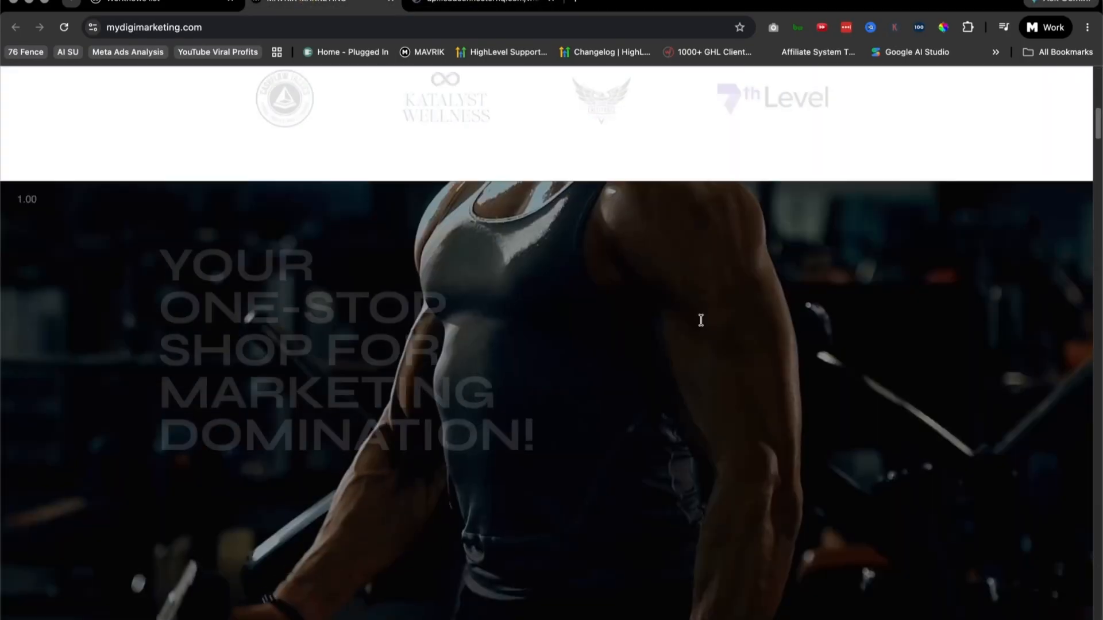
{"action": "scroll", "coordinate": [698, 319], "scroll_direction": "down", "scroll_amount": 20}
{"action": "scroll", "coordinate": [695, 327], "scroll_direction": "down", "scroll_amount": 15}
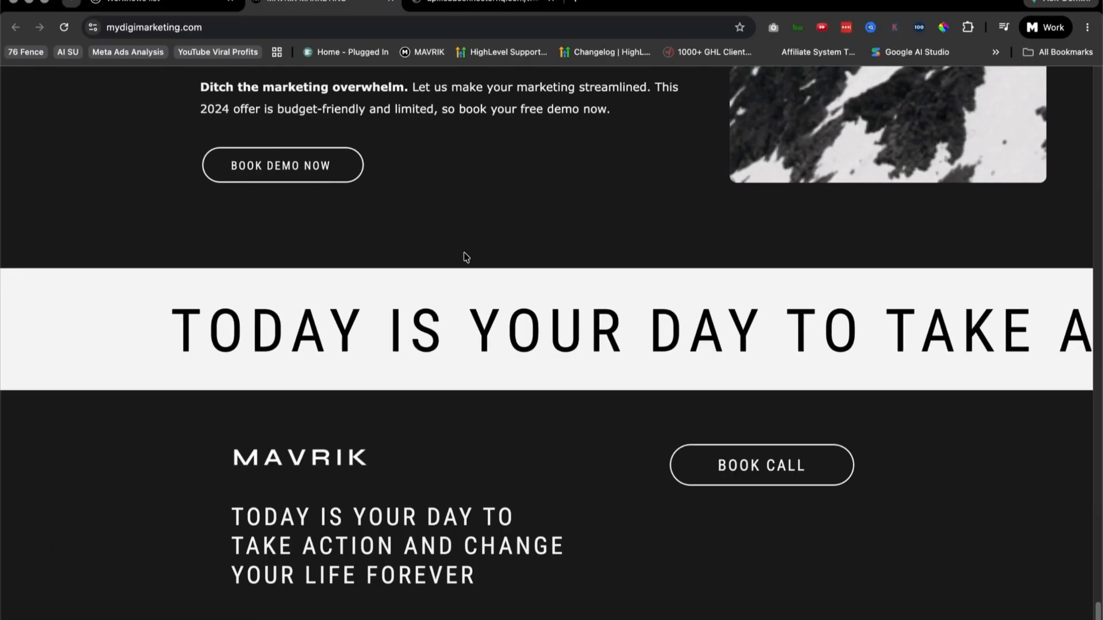
{"action": "scroll", "coordinate": [463, 253], "scroll_direction": "up", "scroll_amount": 20}
{"action": "scroll", "coordinate": [588, 344], "scroll_direction": "up", "scroll_amount": 10}
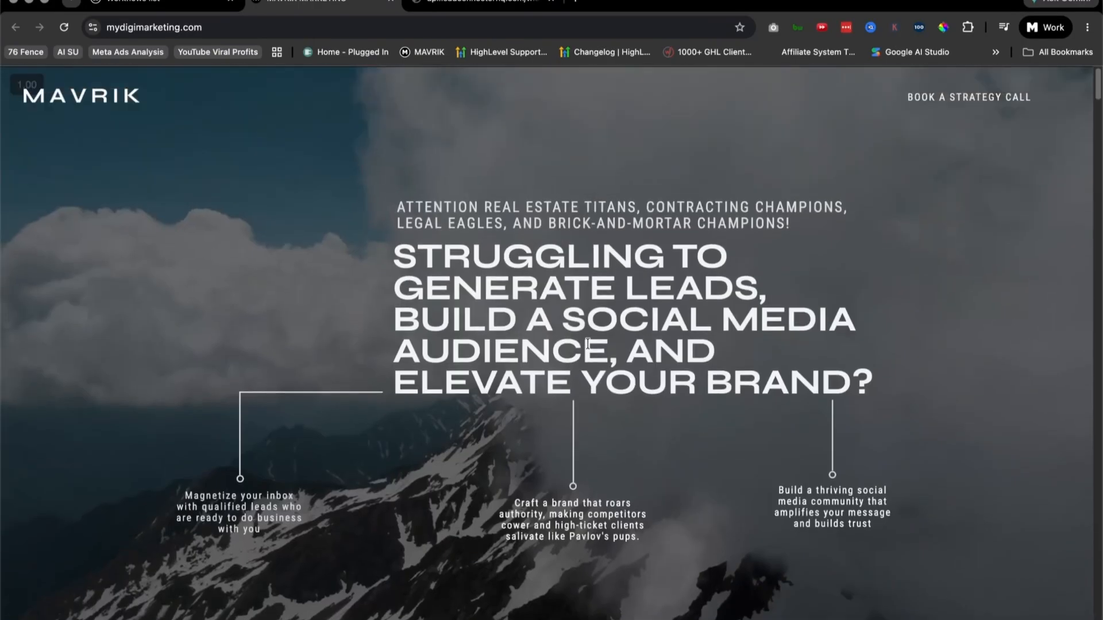
Step: Switch to the DigiMarketing Clone project and examine the recreated hero, Happy Clients logos, one-stop shop and "Trade in your someday" sections
{"action": "left_click", "coordinate": [139, 4]}
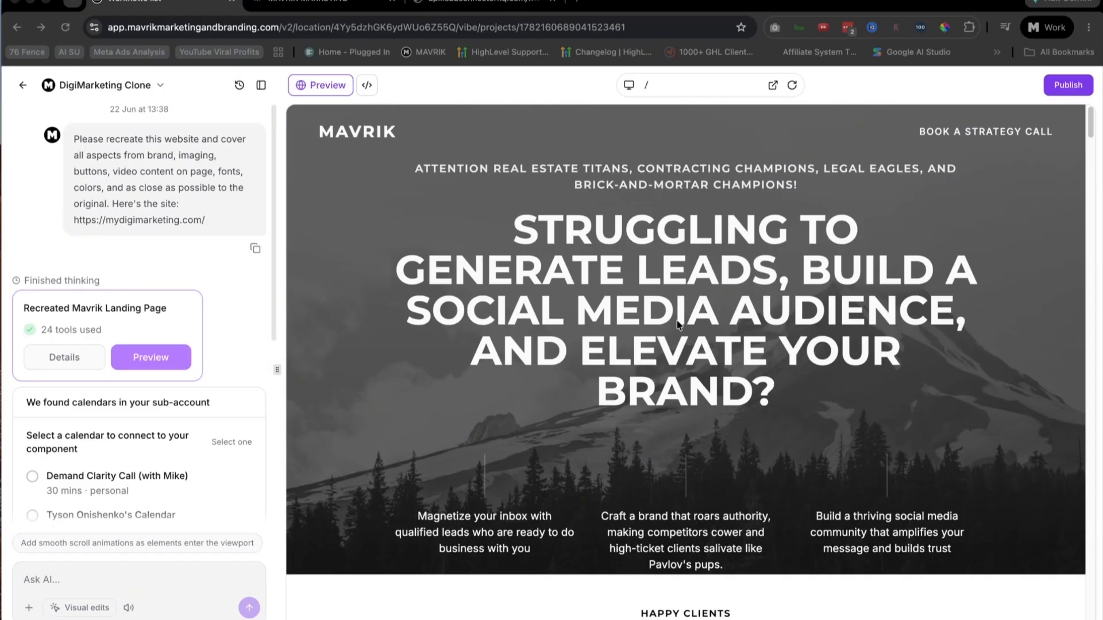
{"action": "scroll", "coordinate": [678, 325], "scroll_direction": "down", "scroll_amount": 9}
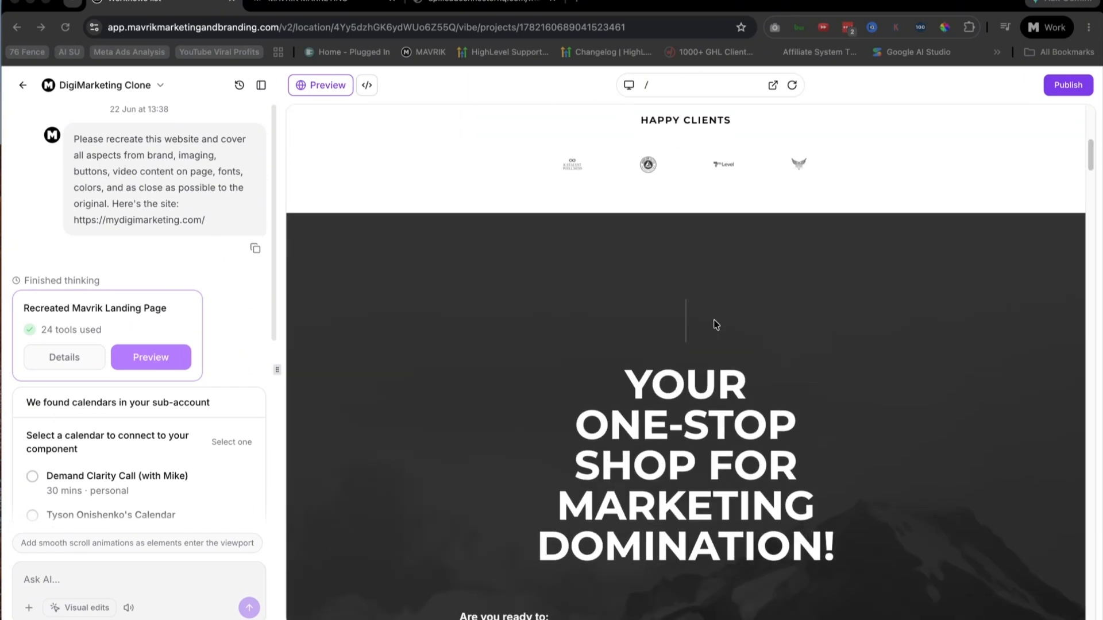
{"action": "scroll", "coordinate": [694, 339], "scroll_direction": "up", "scroll_amount": 3}
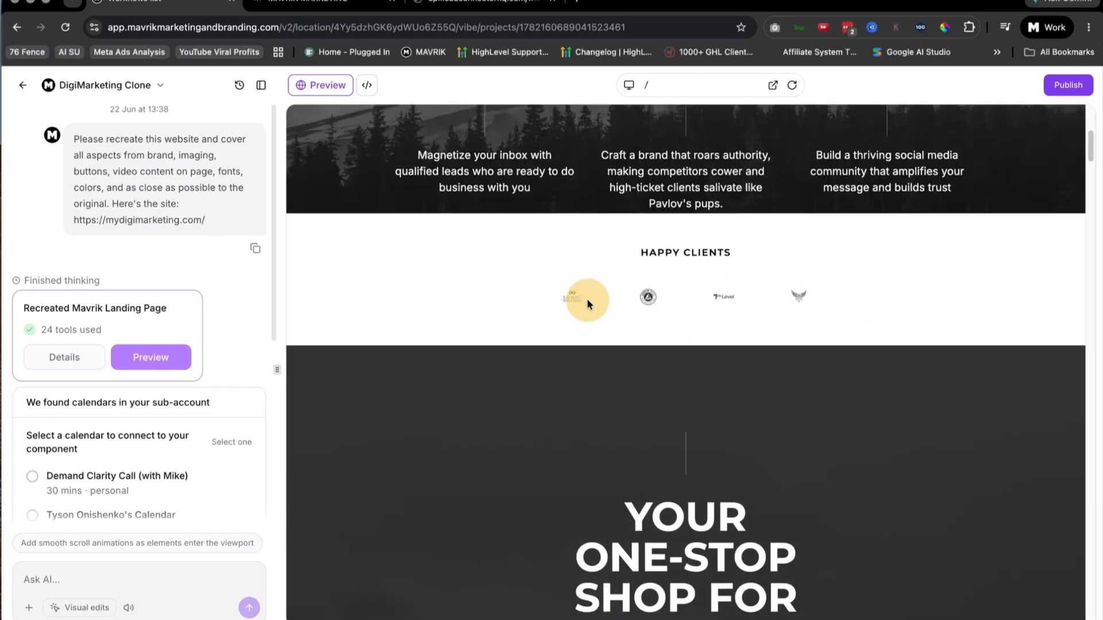
{"action": "scroll", "coordinate": [796, 344], "scroll_direction": "down", "scroll_amount": 15}
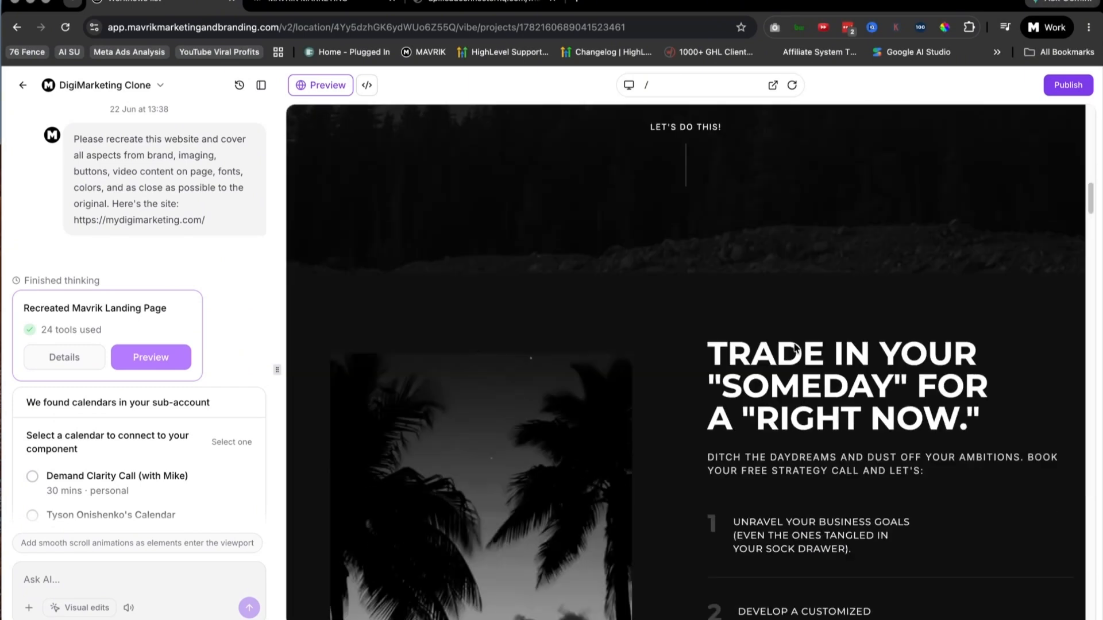
{"action": "scroll", "coordinate": [794, 345], "scroll_direction": "down", "scroll_amount": 7}
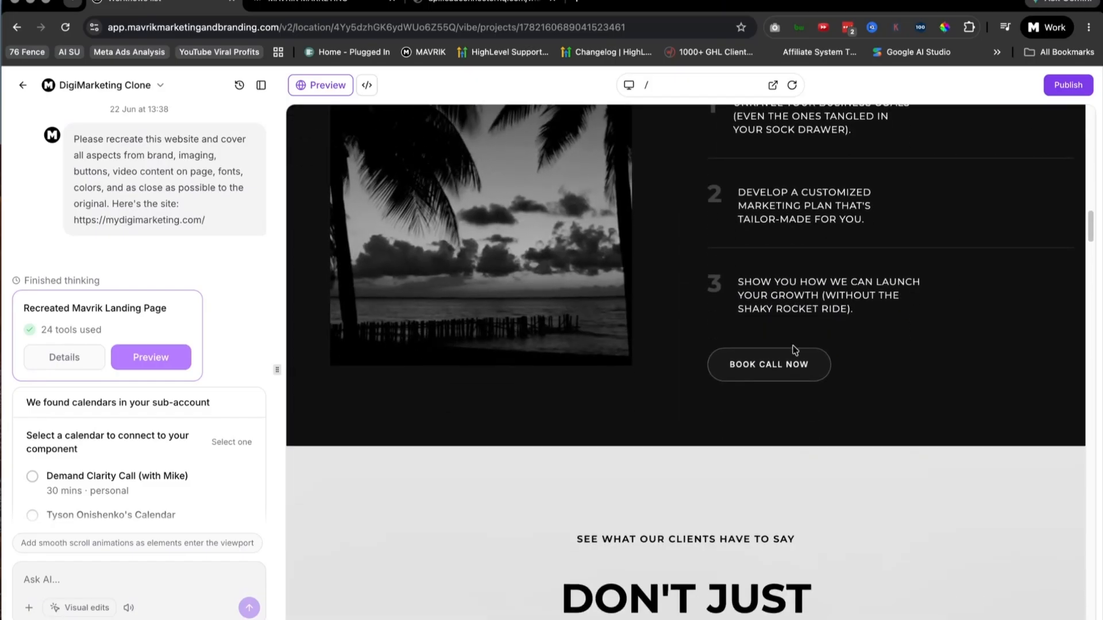
Step: Examine the clone's client testimonial cards and the "This isn't for everyone" section with its website video and Book Call Now button
{"action": "scroll", "coordinate": [791, 349], "scroll_direction": "down", "scroll_amount": 3}
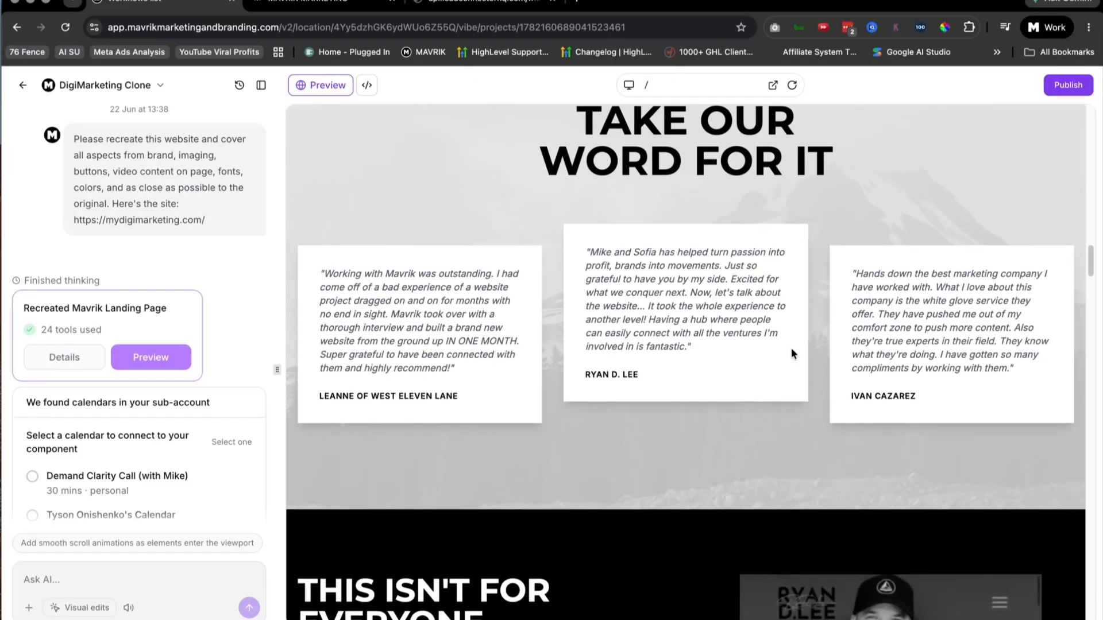
{"action": "scroll", "coordinate": [790, 348], "scroll_direction": "down", "scroll_amount": 4}
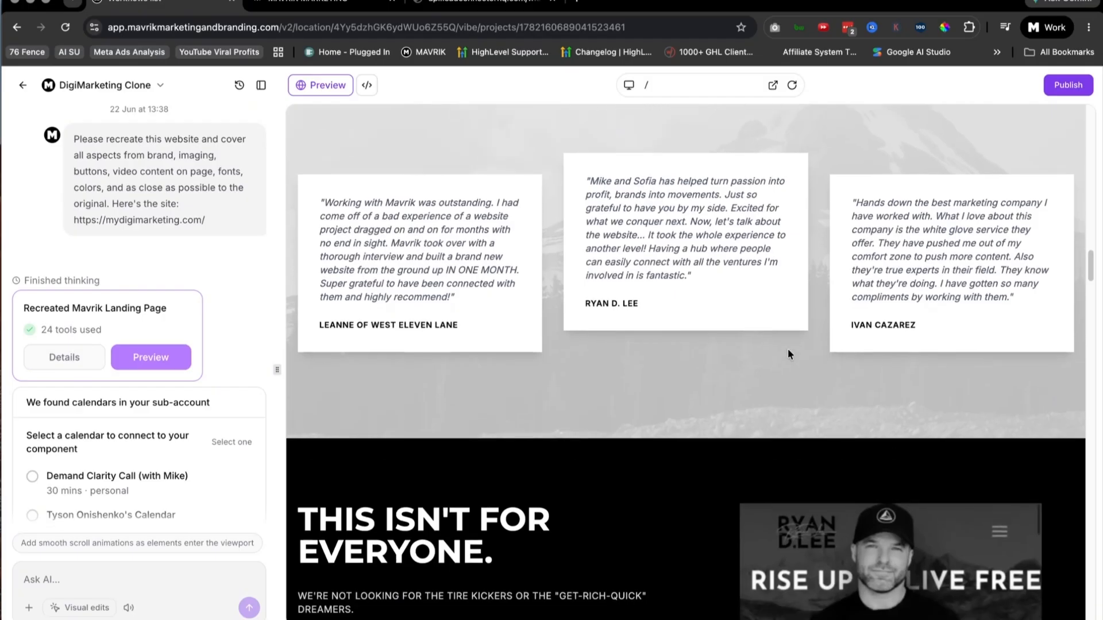
{"action": "scroll", "coordinate": [787, 349], "scroll_direction": "down", "scroll_amount": 2}
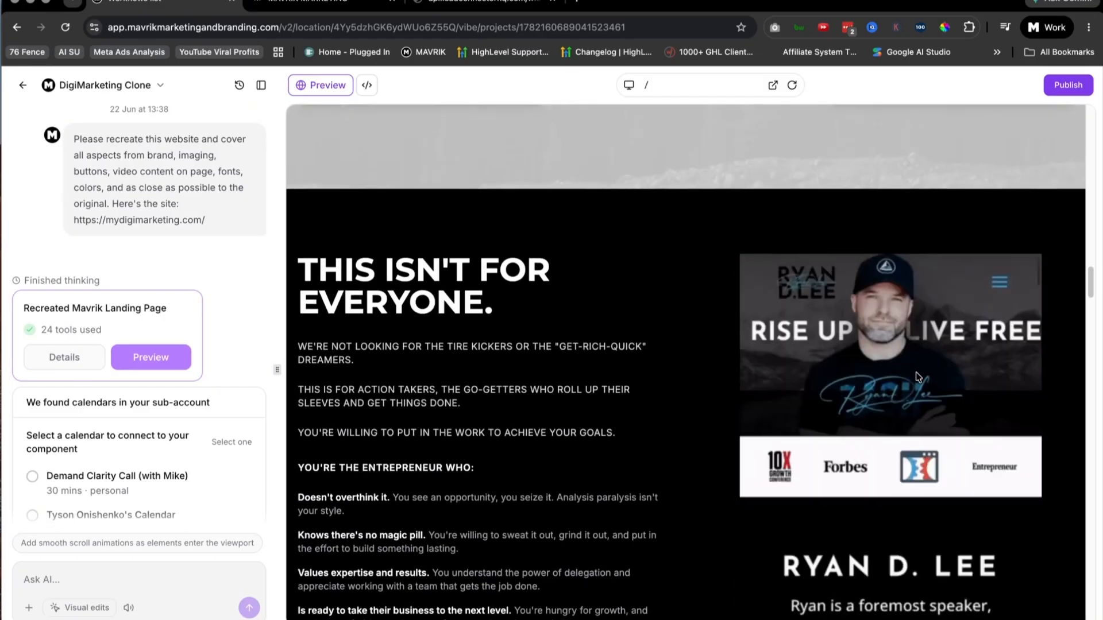
{"action": "scroll", "coordinate": [546, 351], "scroll_direction": "down", "scroll_amount": 3}
{"action": "scroll", "coordinate": [619, 344], "scroll_direction": "up", "scroll_amount": 2}
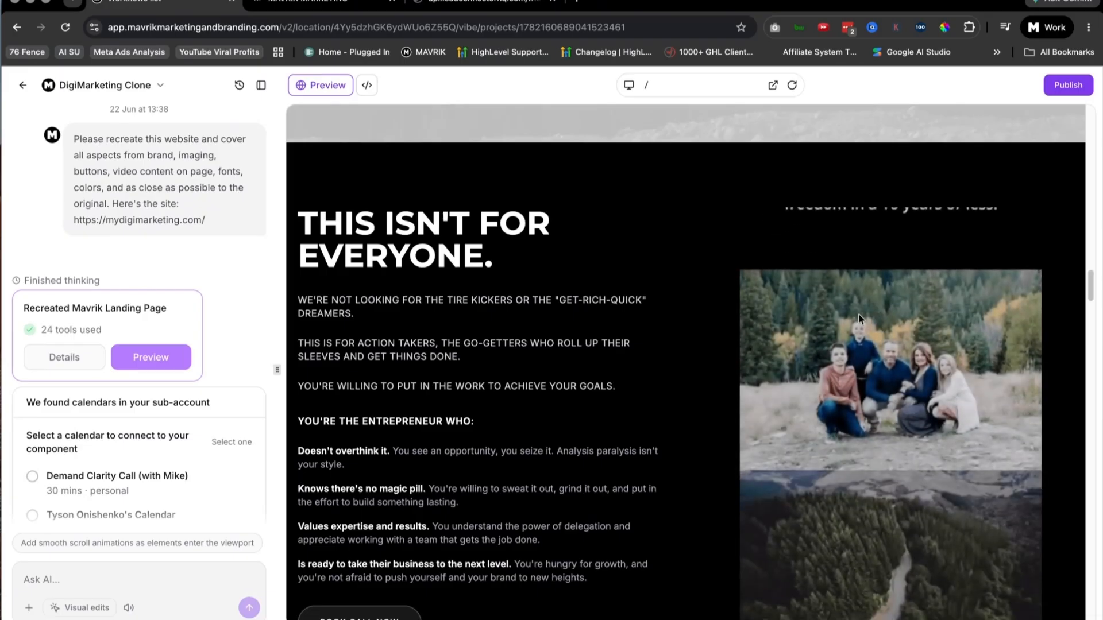
{"action": "scroll", "coordinate": [669, 305], "scroll_direction": "up", "scroll_amount": 5}
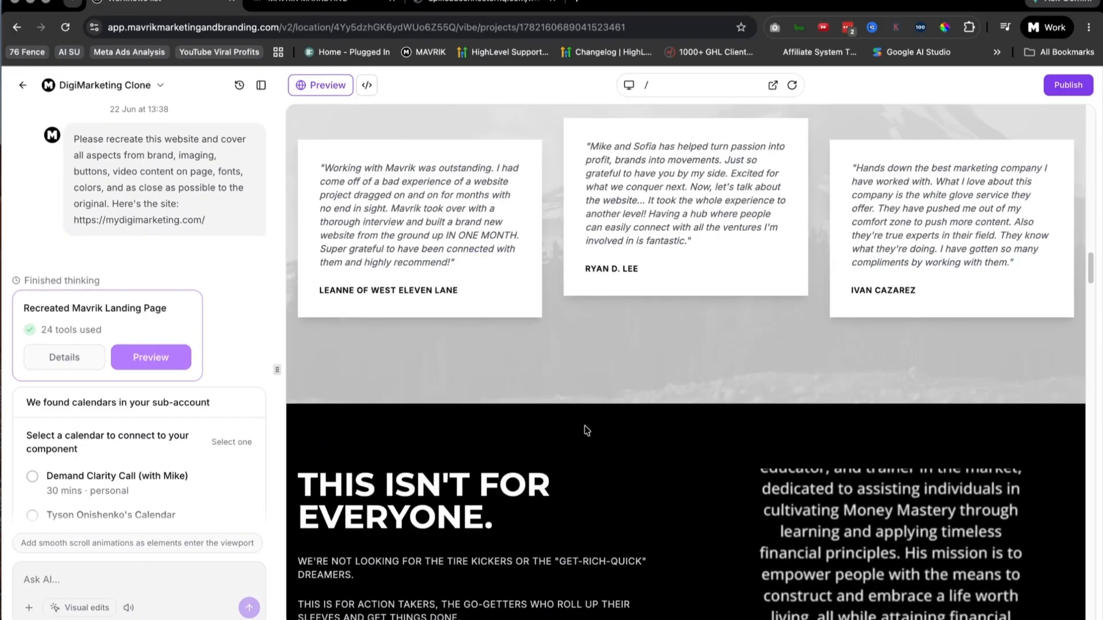
{"action": "scroll", "coordinate": [718, 356], "scroll_direction": "down", "scroll_amount": 4}
{"action": "scroll", "coordinate": [762, 390], "scroll_direction": "down", "scroll_amount": 5}
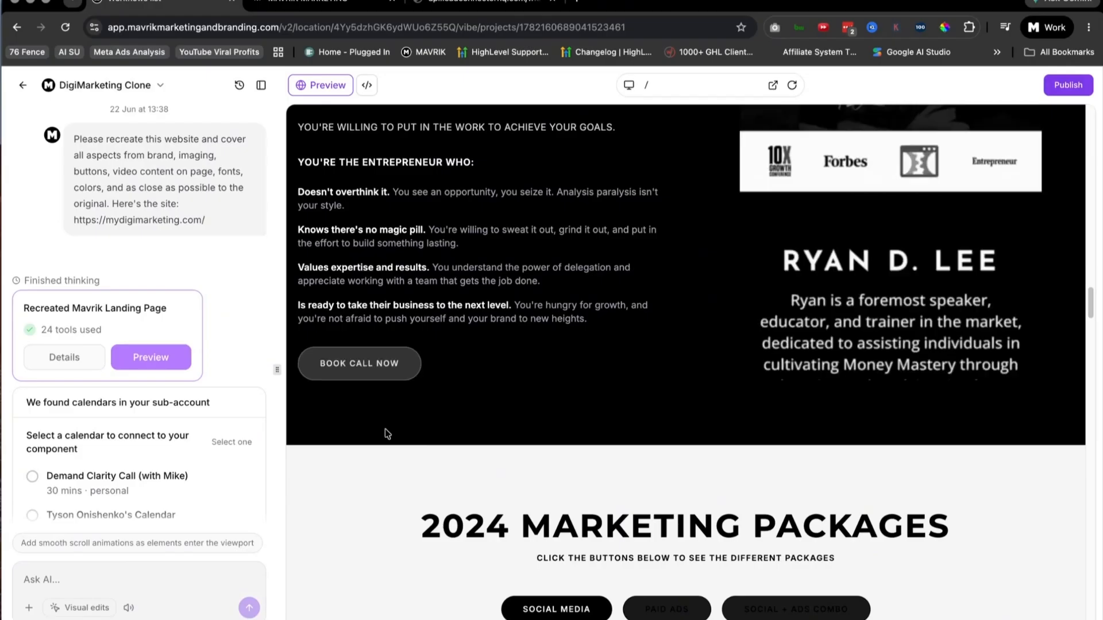
Step: Check the clone's 2024 Marketing Packages section, testing the Paid Ads option and comparing the three package buttons
{"action": "scroll", "coordinate": [517, 368], "scroll_direction": "down", "scroll_amount": 4}
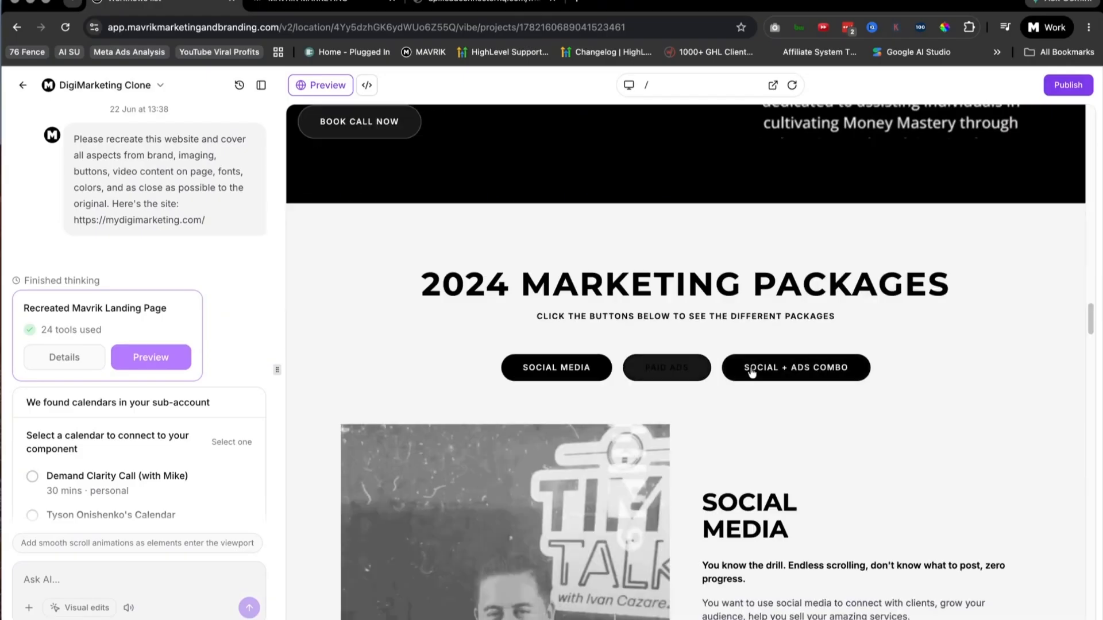
{"action": "scroll", "coordinate": [715, 372], "scroll_direction": "down", "scroll_amount": 3}
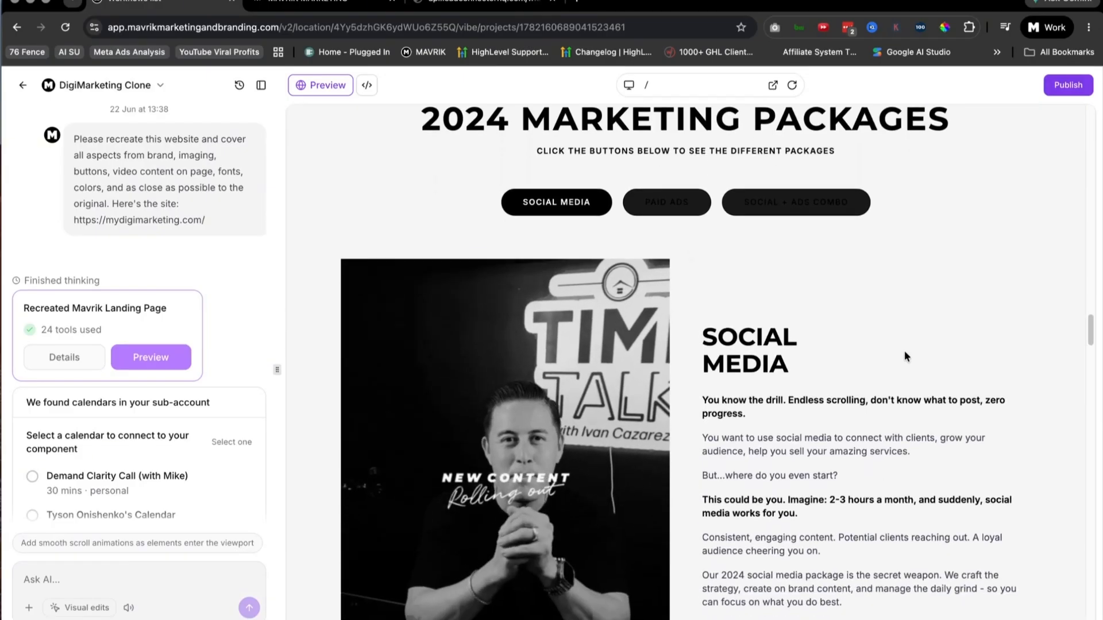
{"action": "left_click", "coordinate": [684, 202]}
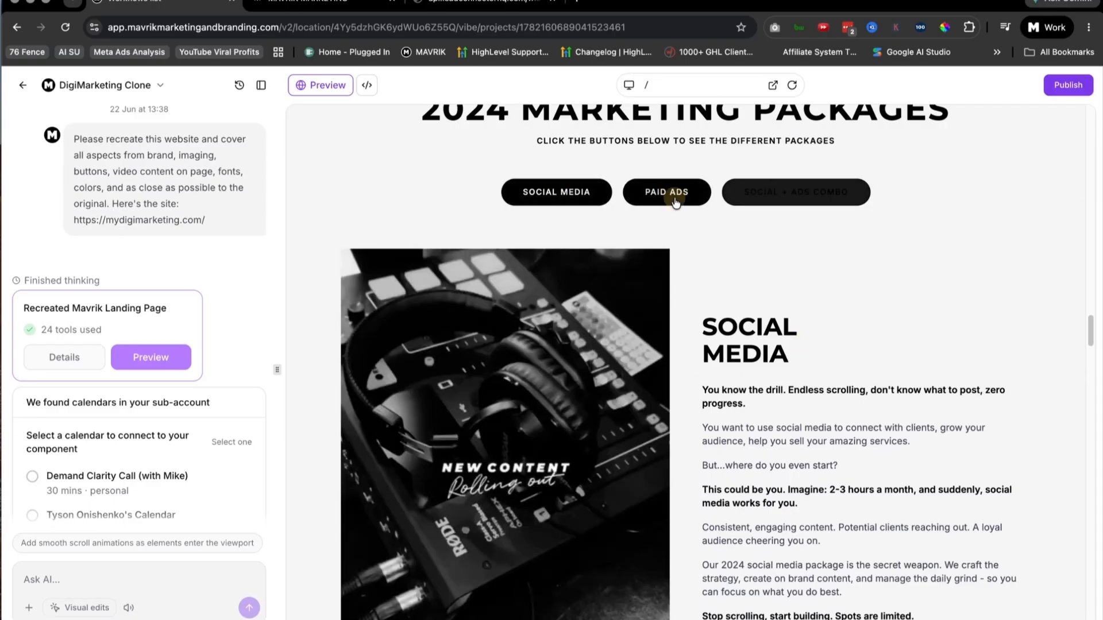
{"action": "scroll", "coordinate": [811, 363], "scroll_direction": "down", "scroll_amount": 2}
{"action": "scroll", "coordinate": [501, 367], "scroll_direction": "up", "scroll_amount": 4}
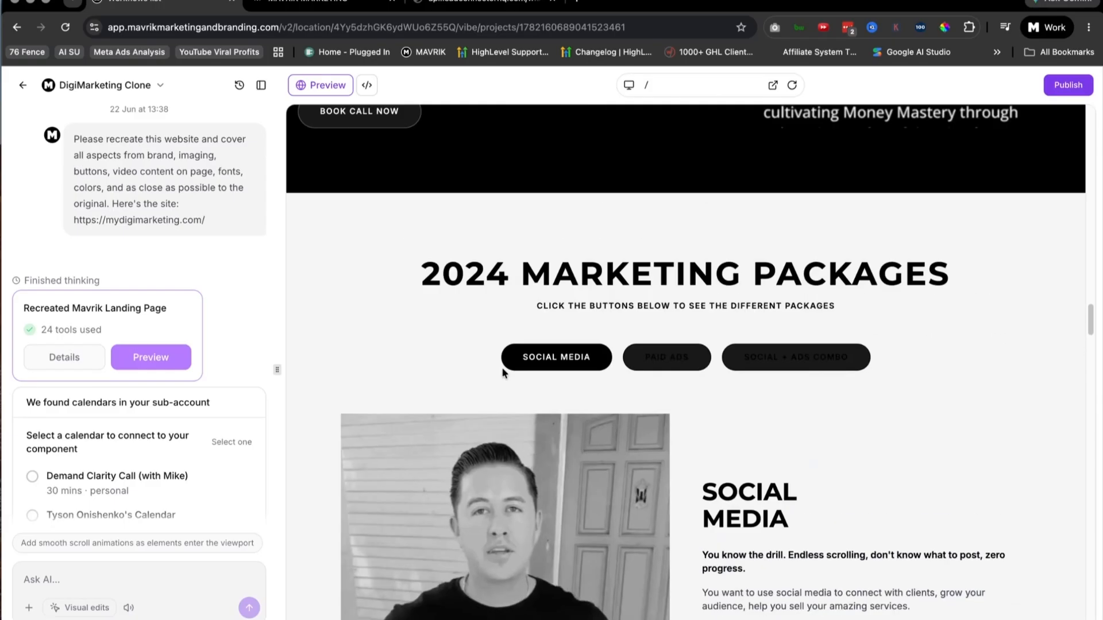
{"action": "scroll", "coordinate": [595, 358], "scroll_direction": "down", "scroll_amount": 8}
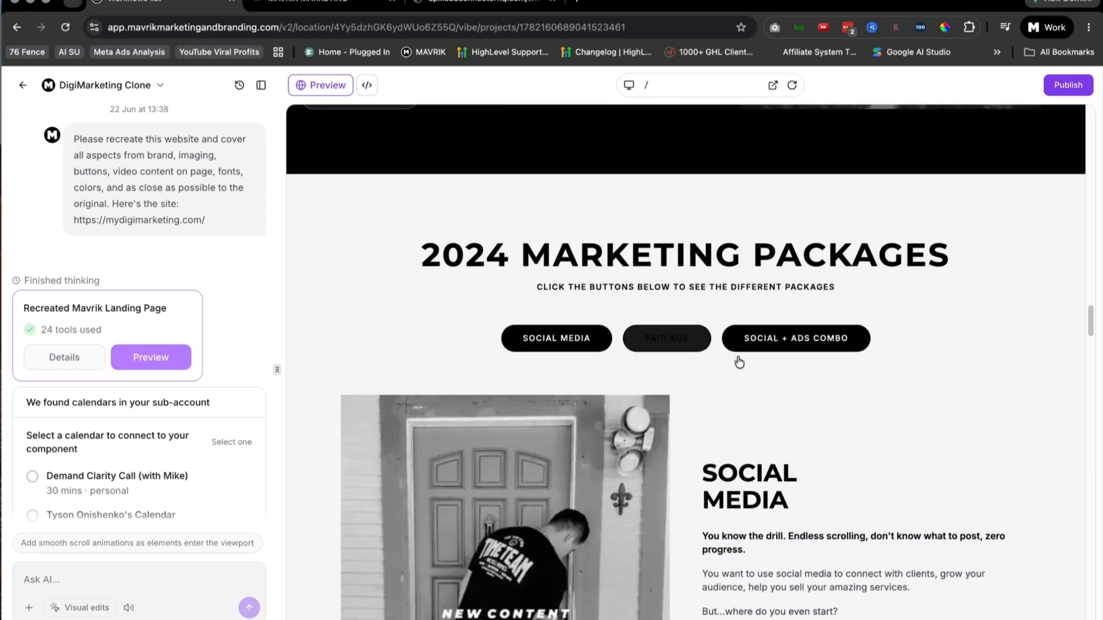
{"action": "scroll", "coordinate": [669, 289], "scroll_direction": "up", "scroll_amount": 4}
Step: Examine the clone's brand dream team section, the social media example media and the "Marketing dark ages" section
{"action": "scroll", "coordinate": [740, 410], "scroll_direction": "down", "scroll_amount": 6}
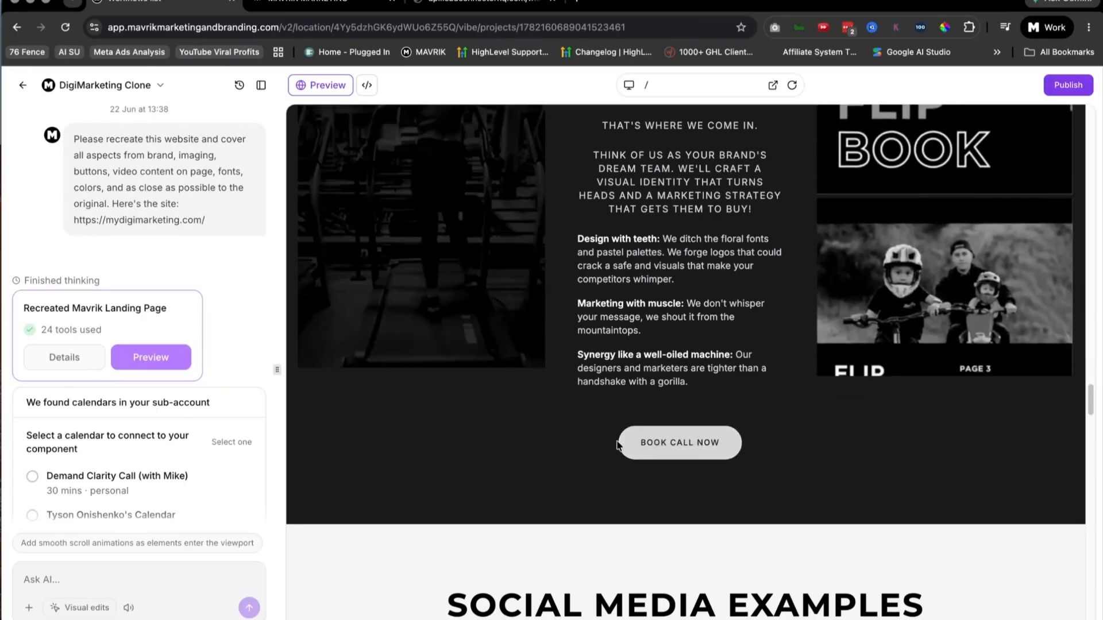
{"action": "scroll", "coordinate": [458, 415], "scroll_direction": "down", "scroll_amount": 8}
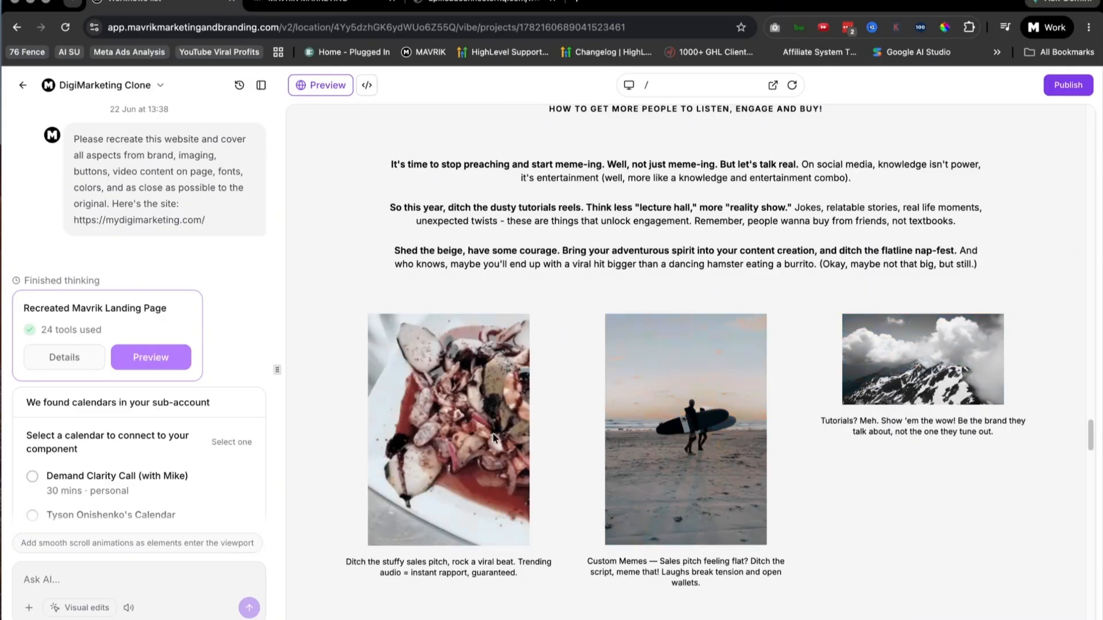
{"action": "scroll", "coordinate": [793, 414], "scroll_direction": "down", "scroll_amount": 5}
{"action": "scroll", "coordinate": [793, 409], "scroll_direction": "down", "scroll_amount": 7}
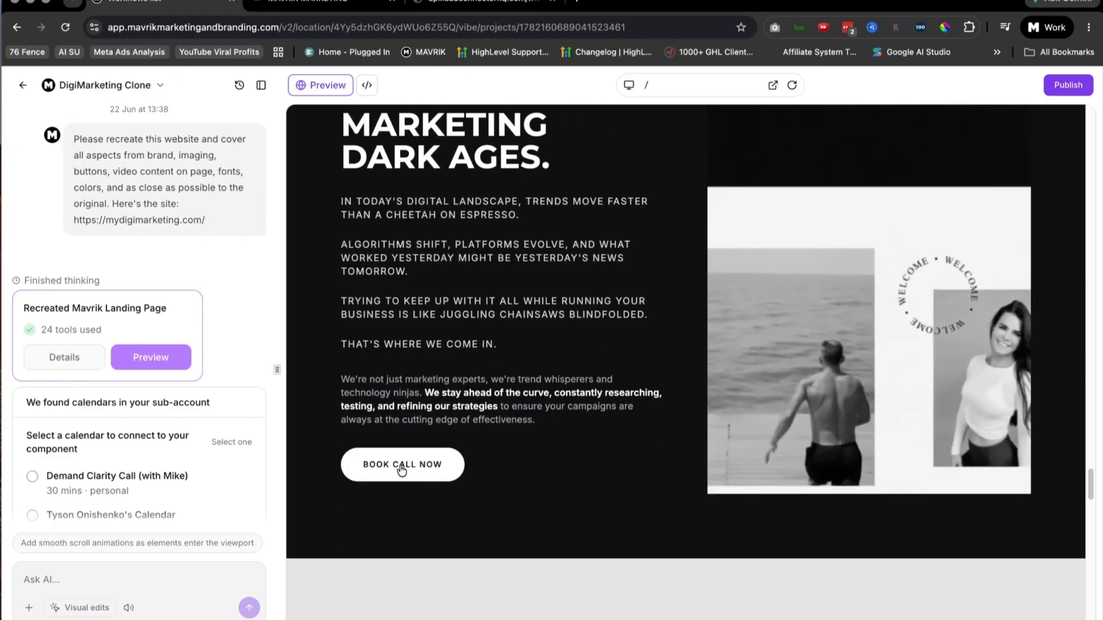
{"action": "scroll", "coordinate": [623, 494], "scroll_direction": "down", "scroll_amount": 1}
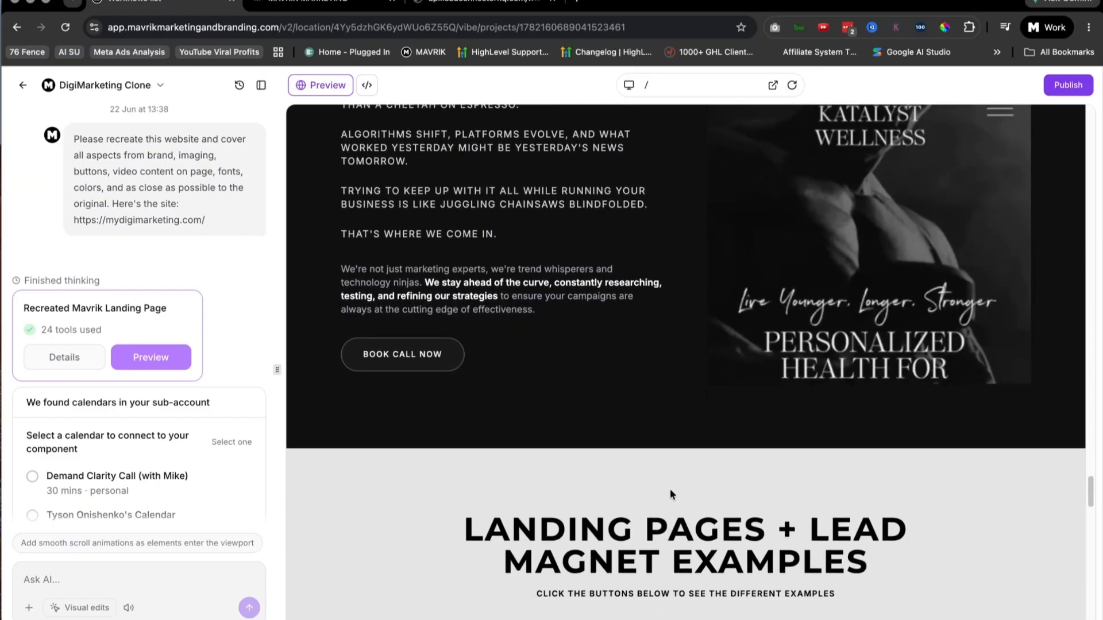
{"action": "scroll", "coordinate": [638, 451], "scroll_direction": "up", "scroll_amount": 5}
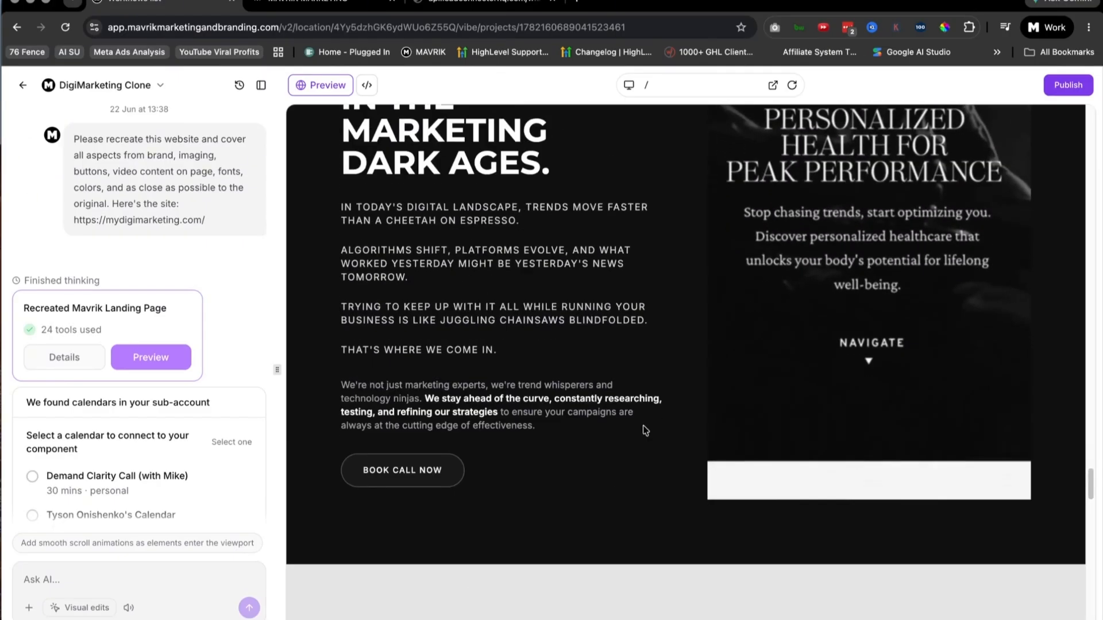
Step: Check the clone's Landing Pages + Lead Magnet Examples section, including its option buttons, Landing Page video and description
{"action": "scroll", "coordinate": [502, 581], "scroll_direction": "down", "scroll_amount": 5}
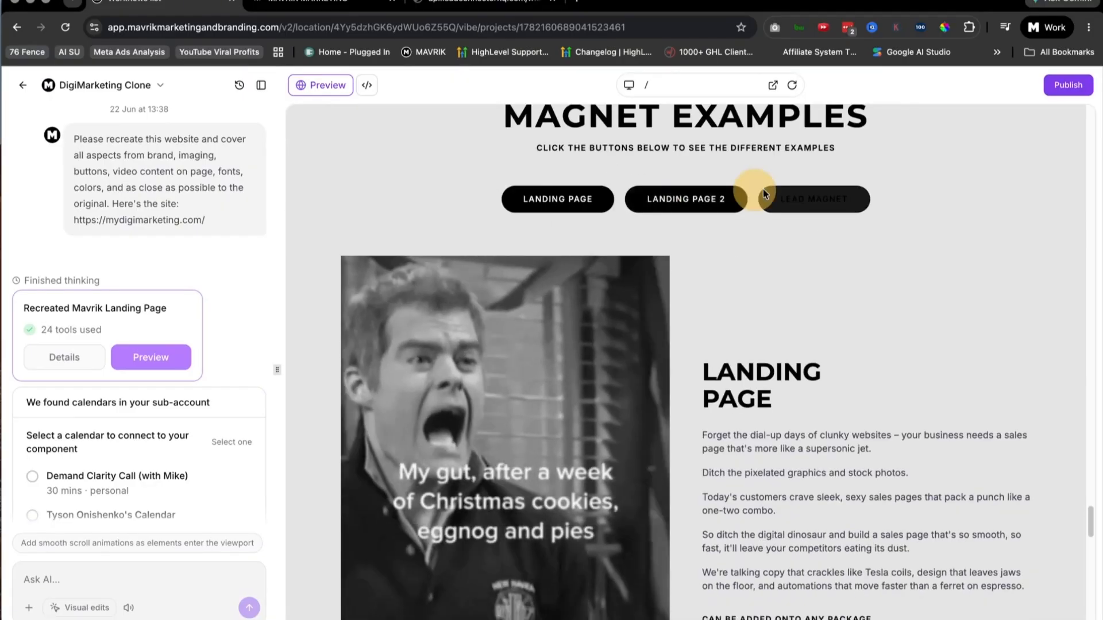
{"action": "scroll", "coordinate": [727, 426], "scroll_direction": "down", "scroll_amount": 3}
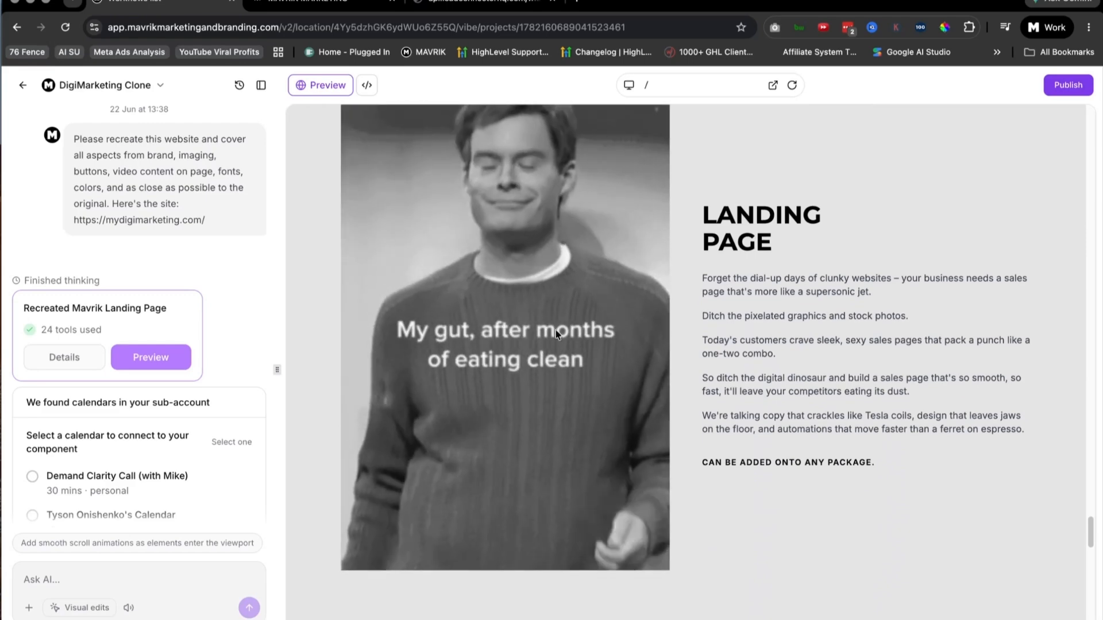
{"action": "scroll", "coordinate": [747, 399], "scroll_direction": "up", "scroll_amount": 6}
{"action": "scroll", "coordinate": [764, 399], "scroll_direction": "down", "scroll_amount": 6}
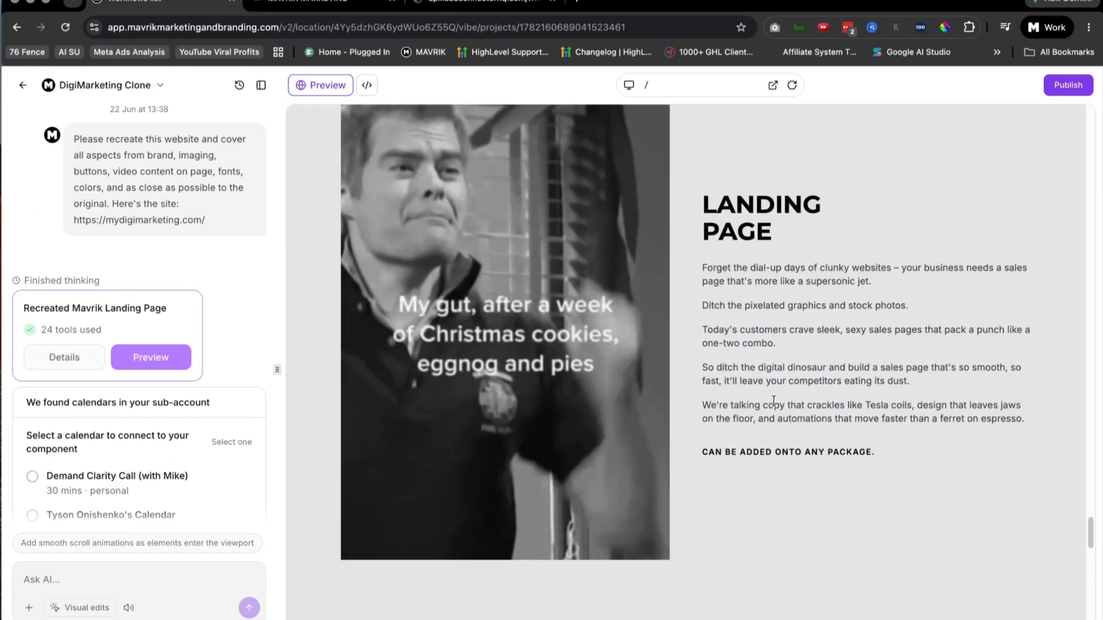
Step: Examine the clone's ready-to-run system section, Book Demo Now button, call-to-action banner and Book Call footer
{"action": "scroll", "coordinate": [608, 365], "scroll_direction": "down", "scroll_amount": 10}
{"action": "scroll", "coordinate": [608, 365], "scroll_direction": "down", "scroll_amount": 4}
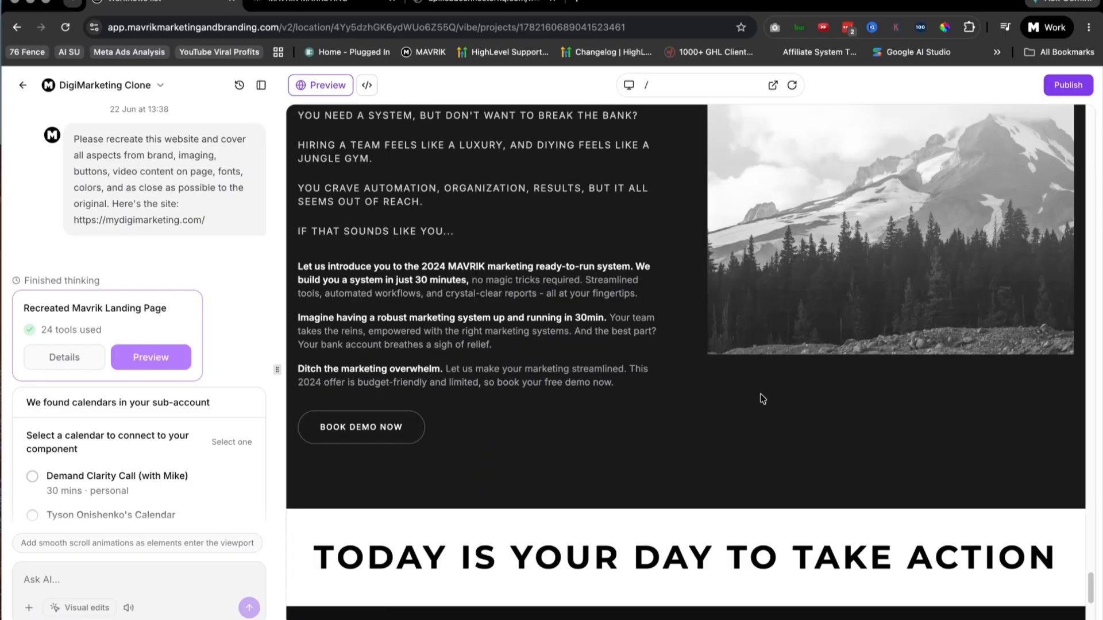
{"action": "scroll", "coordinate": [747, 415], "scroll_direction": "down", "scroll_amount": 3}
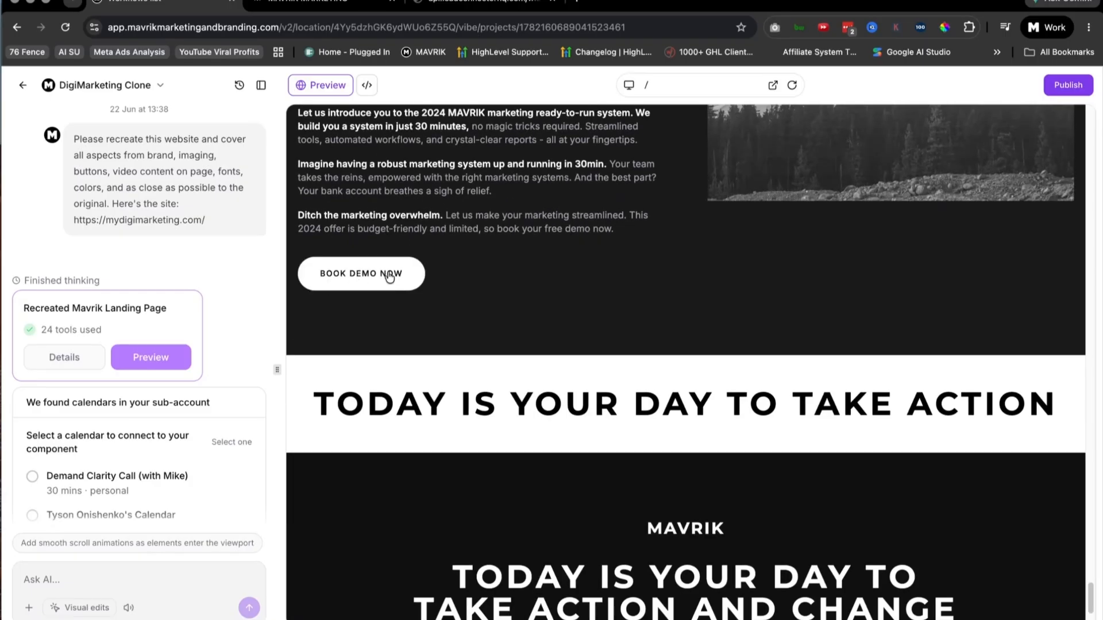
{"action": "scroll", "coordinate": [794, 415], "scroll_direction": "down", "scroll_amount": 3}
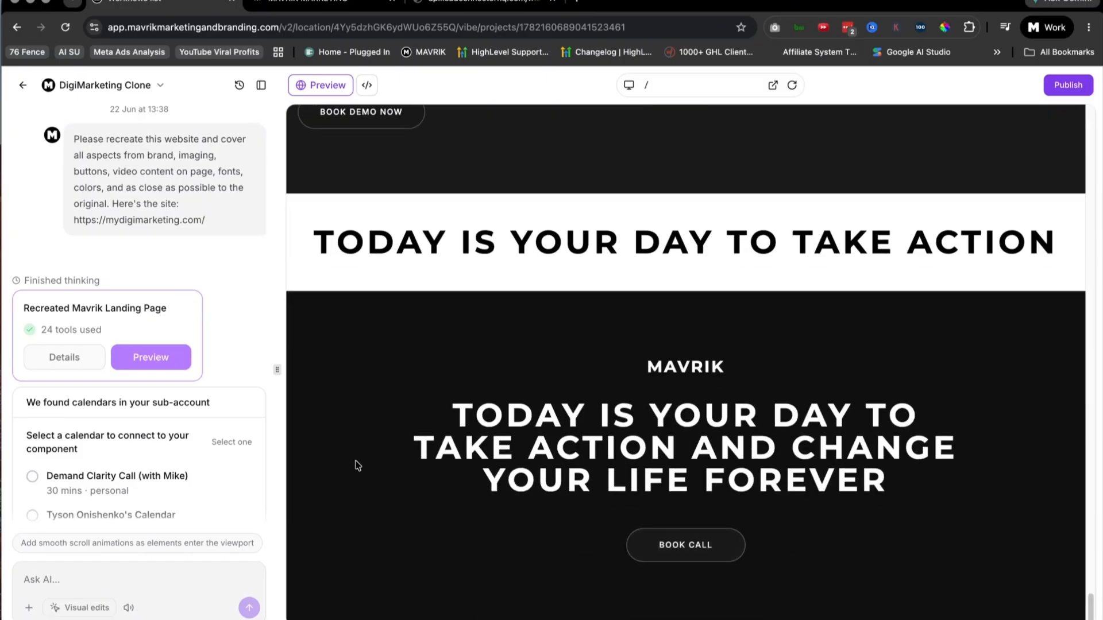
Step: Connect the Mavrik Appointments - 30min calendar to the cloned site's calendar component
{"action": "scroll", "coordinate": [161, 393], "scroll_direction": "down", "scroll_amount": 10}
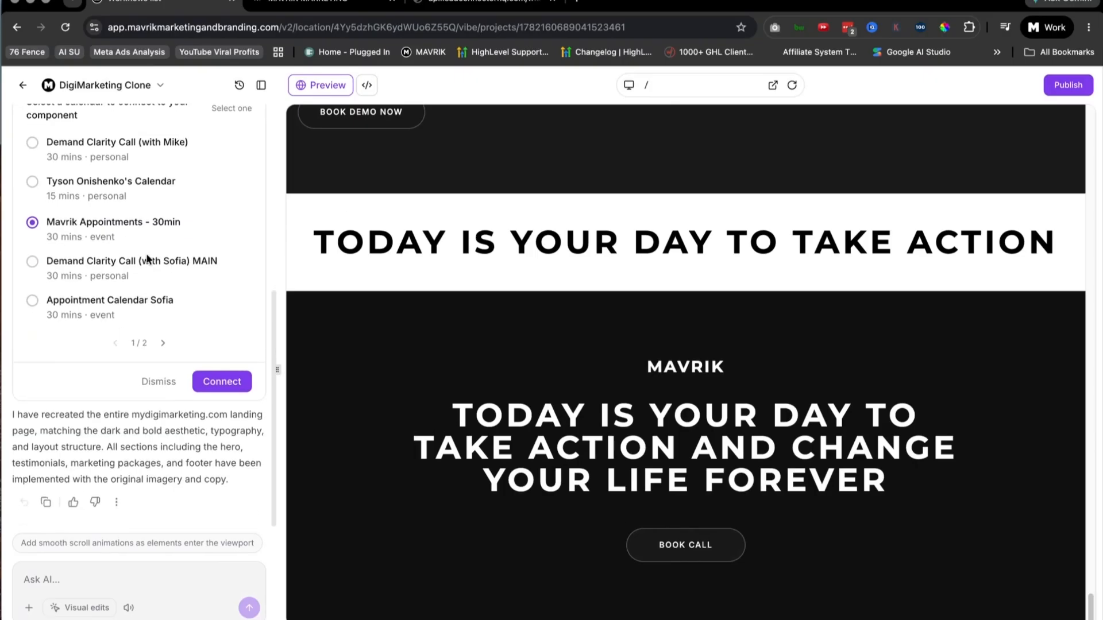
{"action": "scroll", "coordinate": [167, 297], "scroll_direction": "up", "scroll_amount": 2}
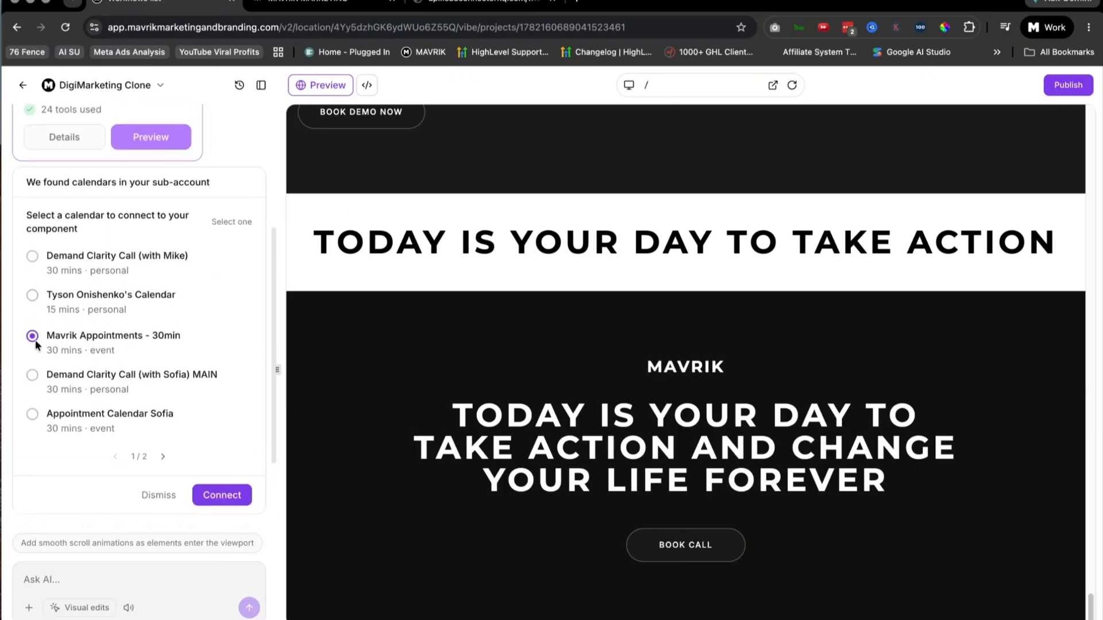
{"action": "left_click", "coordinate": [221, 495]}
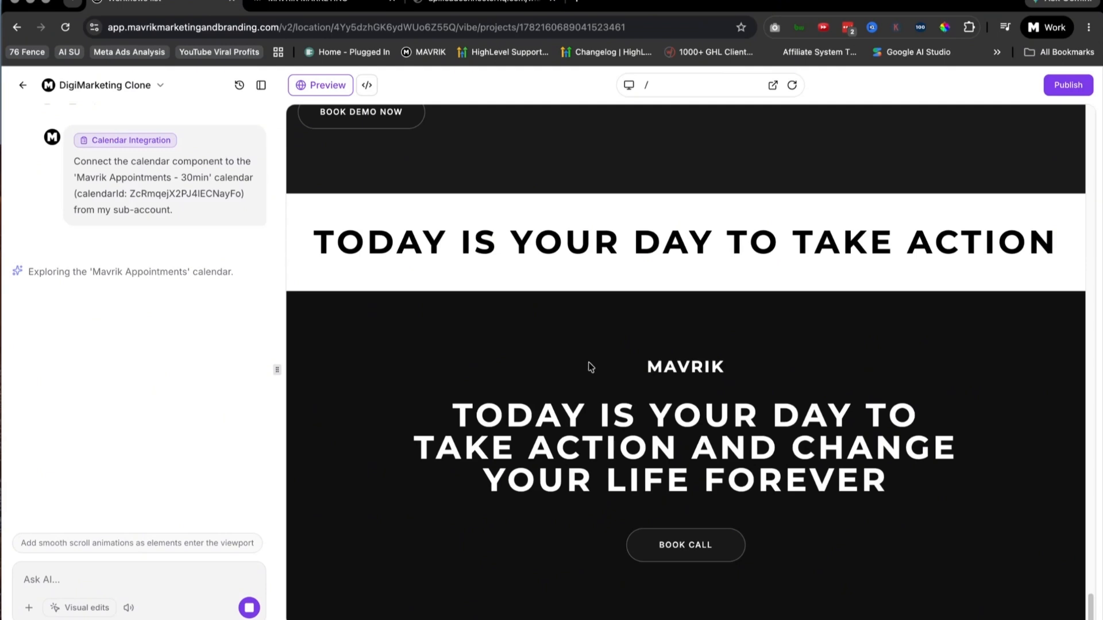
Step: Duplicate the DigiMarketing Clone browser tab and work in the copy while the AI builder processes the calendar integration
{"action": "right_click", "coordinate": [167, 4]}
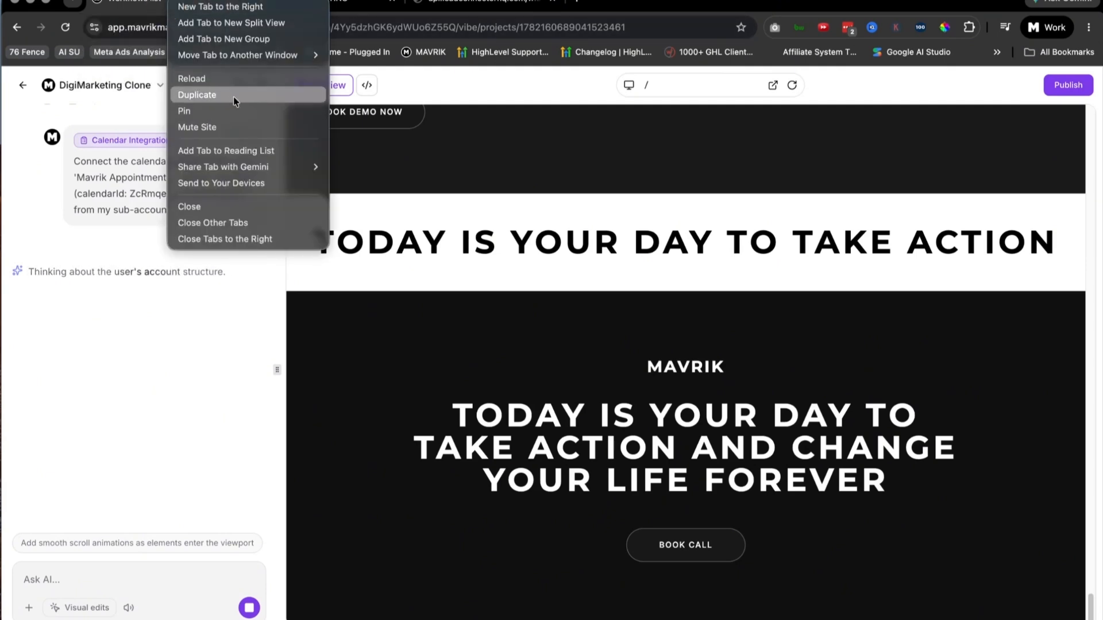
{"action": "left_click", "coordinate": [233, 96]}
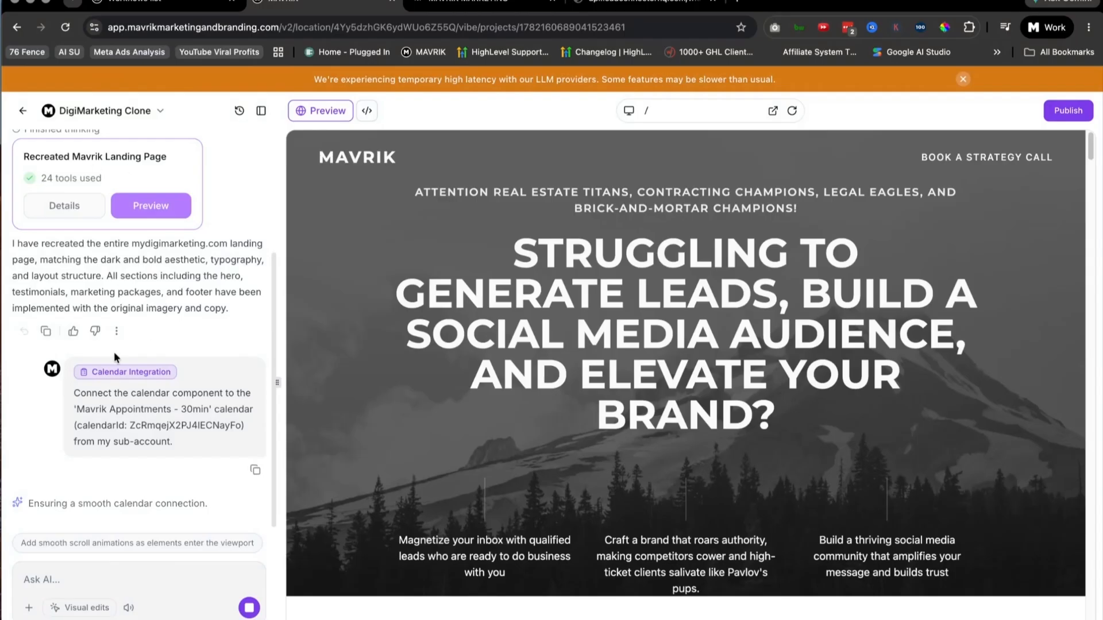
{"action": "left_click", "coordinate": [163, 4]}
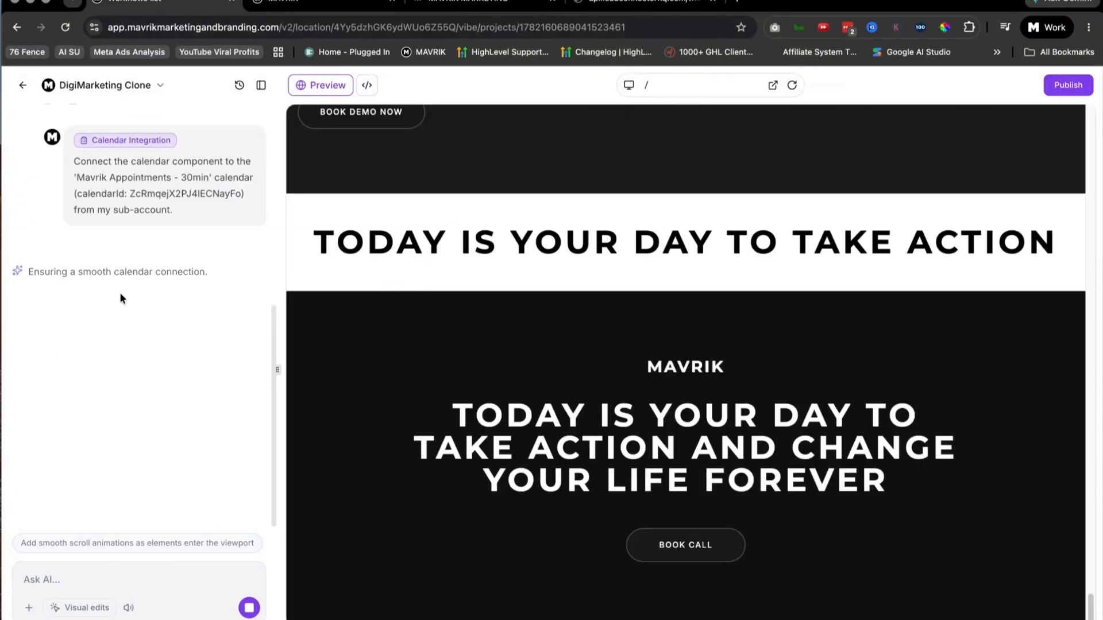
{"action": "key", "text": "ctrl+Tab"}
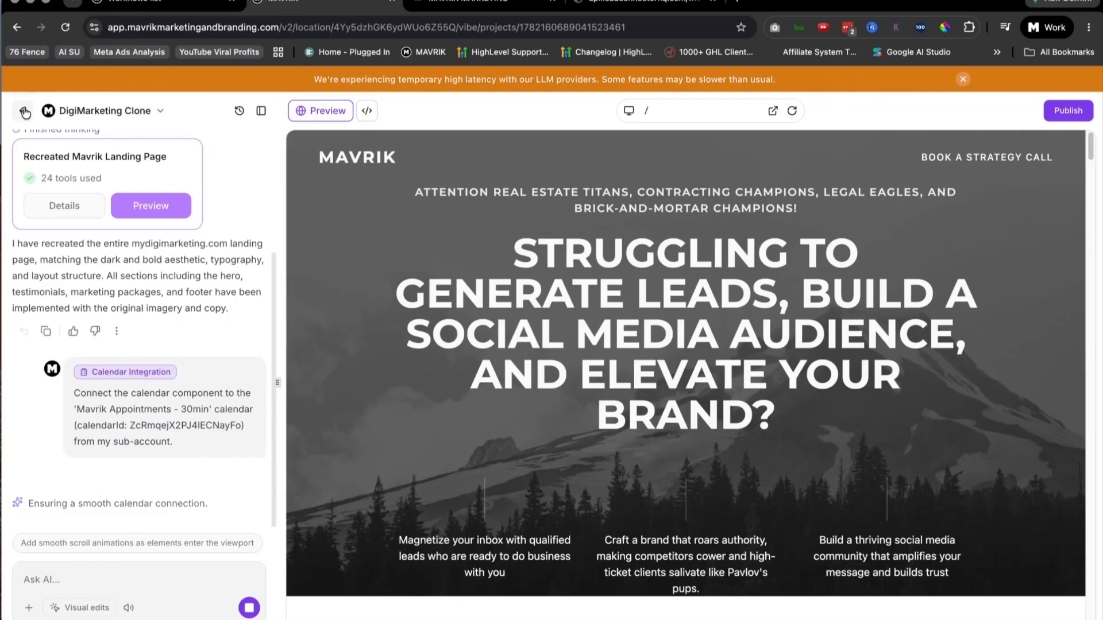
Step: Leave the project in the duplicate tab and create a new all-in-one chat widget in the Sites area
{"action": "left_click", "coordinate": [22, 111]}
{"action": "left_click", "coordinate": [22, 110]}
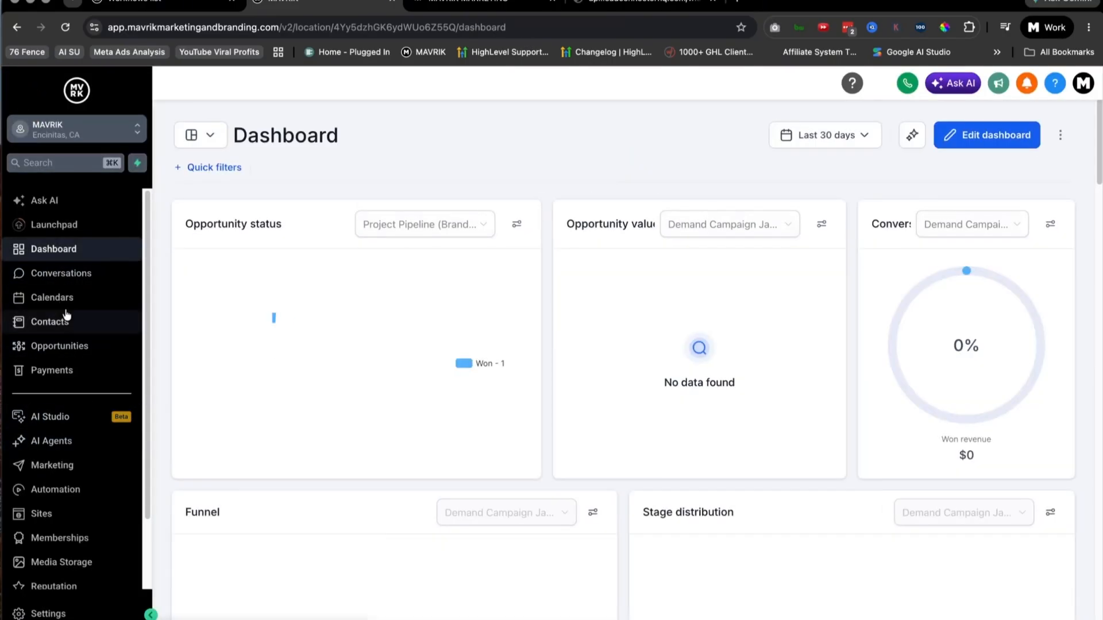
{"action": "scroll", "coordinate": [87, 373], "scroll_direction": "down", "scroll_amount": 2}
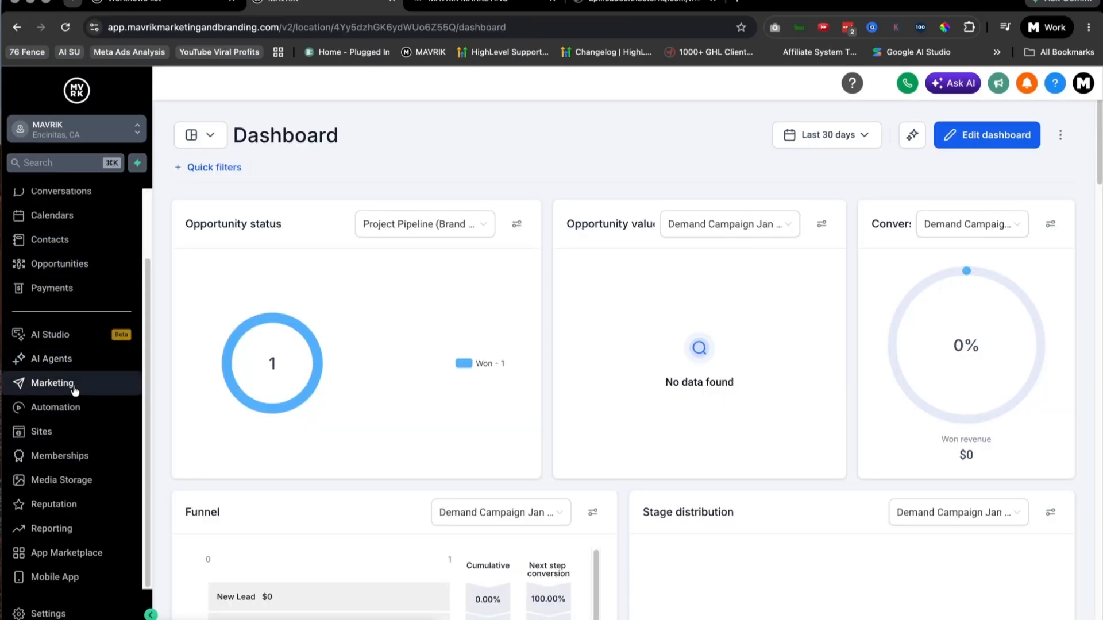
{"action": "left_click", "coordinate": [42, 429]}
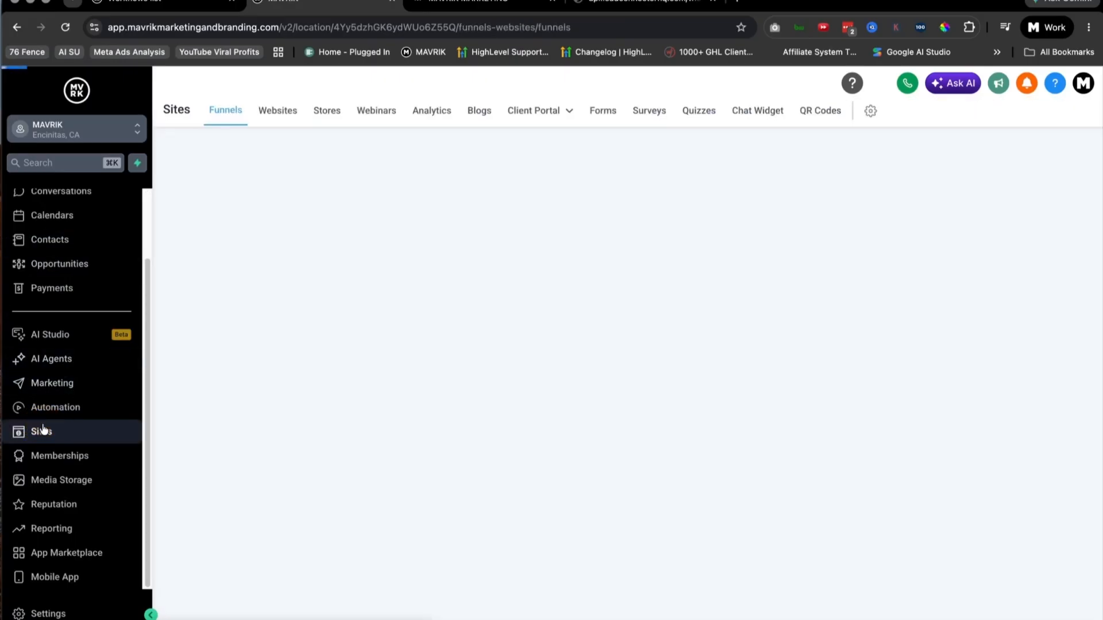
{"action": "left_click", "coordinate": [825, 111]}
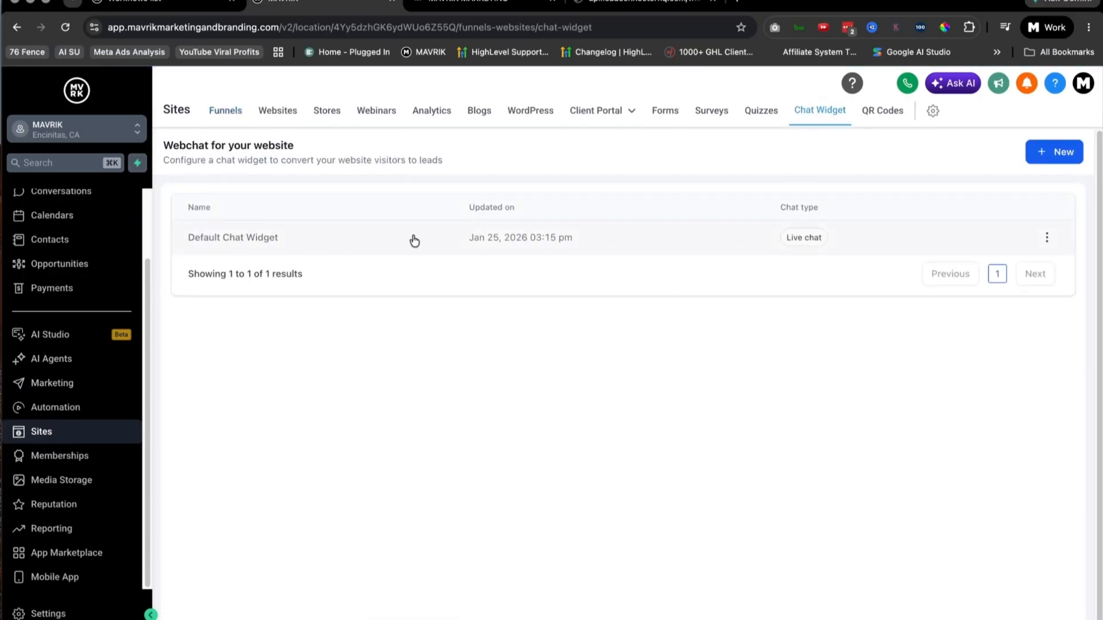
{"action": "left_click", "coordinate": [1053, 150]}
{"action": "left_click", "coordinate": [406, 222]}
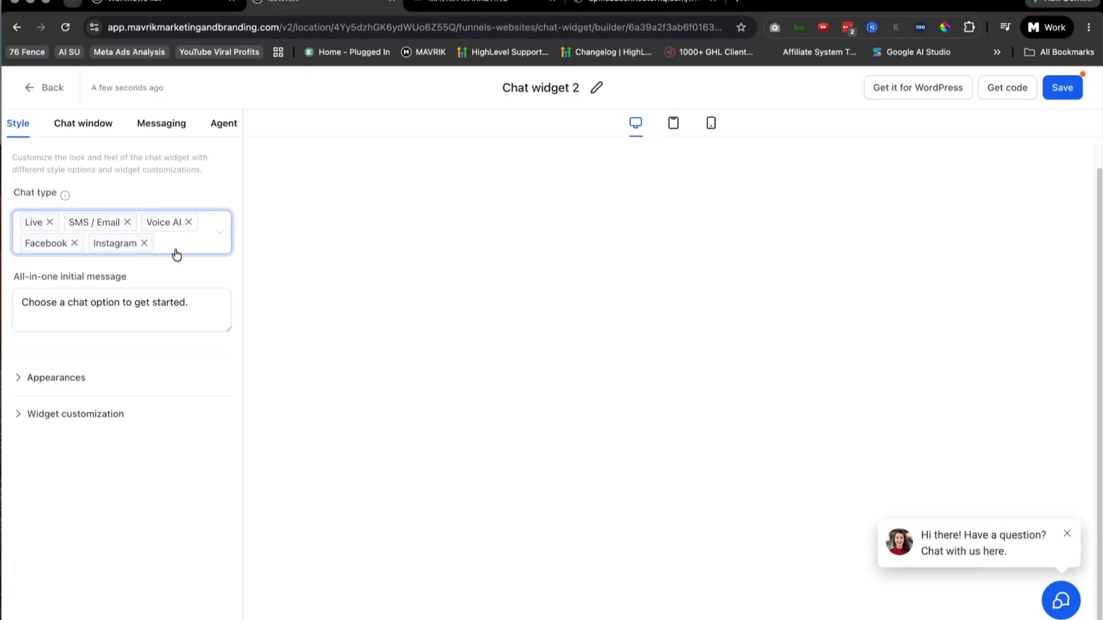
Step: Review the widget's Appearances settings, including chat prompt, icon, theme, welcome message and returning-visitor greeting
{"action": "left_click", "coordinate": [21, 382]}
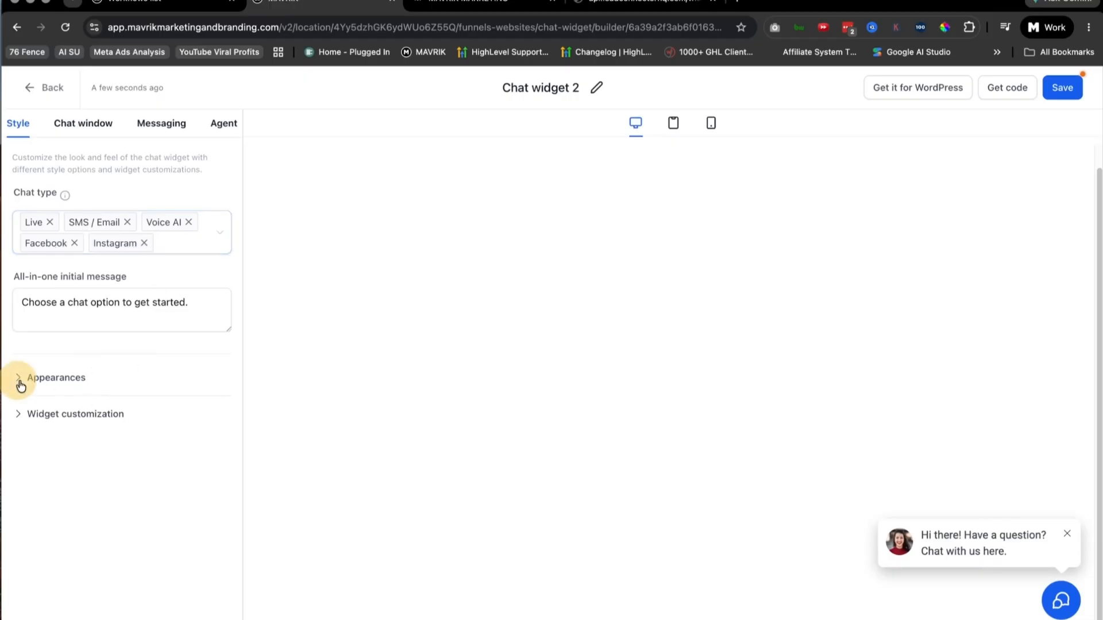
{"action": "left_click", "coordinate": [15, 380]}
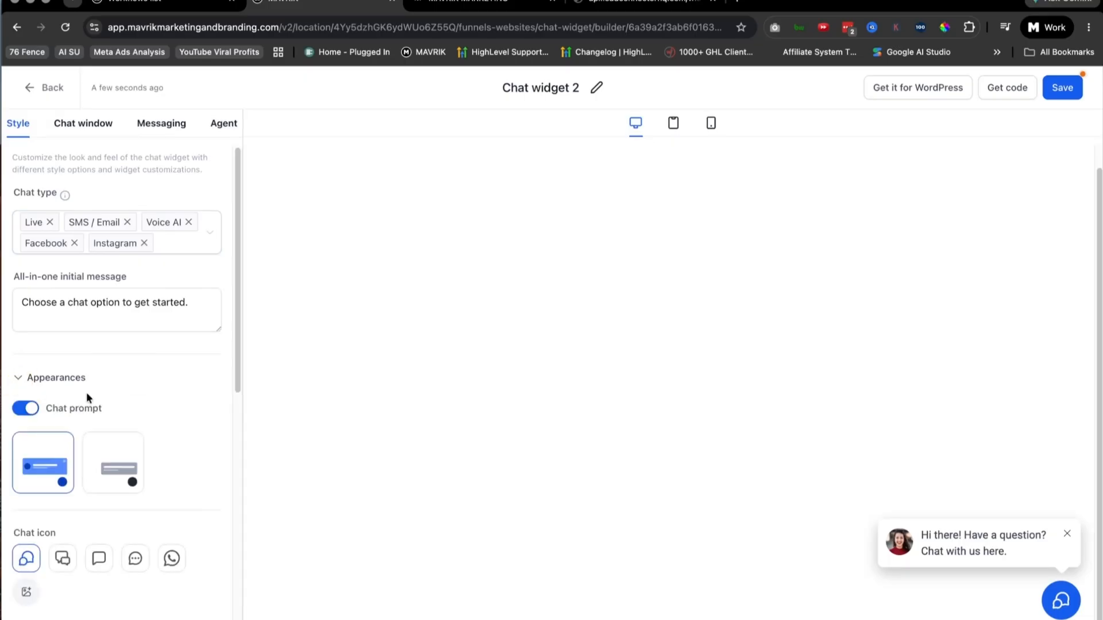
{"action": "scroll", "coordinate": [181, 396], "scroll_direction": "down", "scroll_amount": 8}
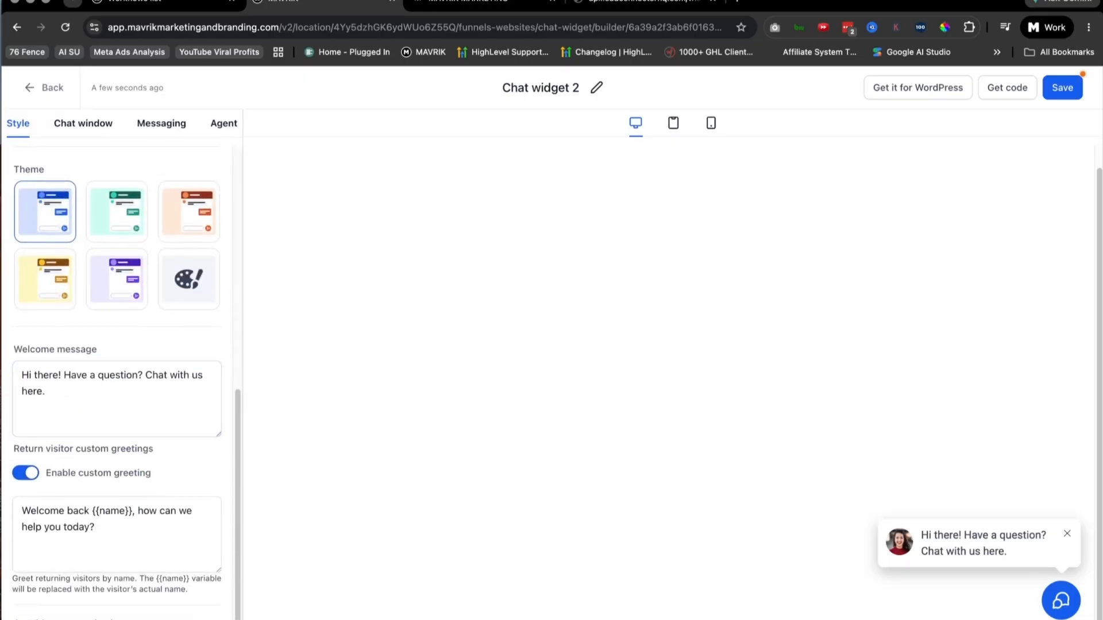
{"action": "scroll", "coordinate": [126, 454], "scroll_direction": "up", "scroll_amount": 8}
{"action": "scroll", "coordinate": [132, 448], "scroll_direction": "down", "scroll_amount": 8}
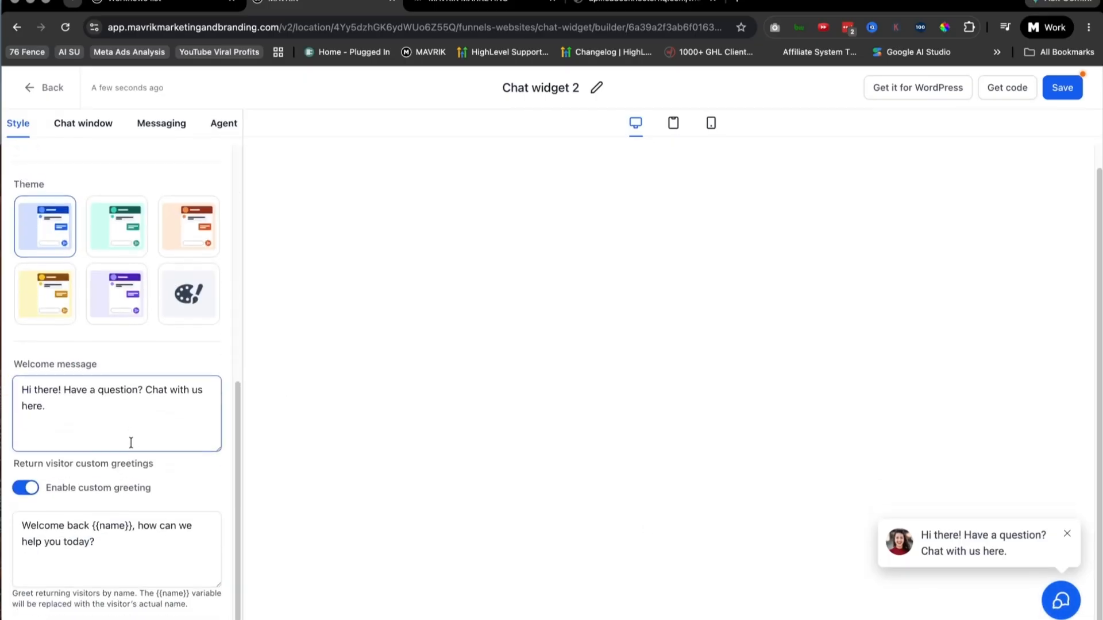
{"action": "left_click", "coordinate": [81, 401]}
{"action": "key", "text": "super+a"}
{"action": "left_click", "coordinate": [87, 538]}
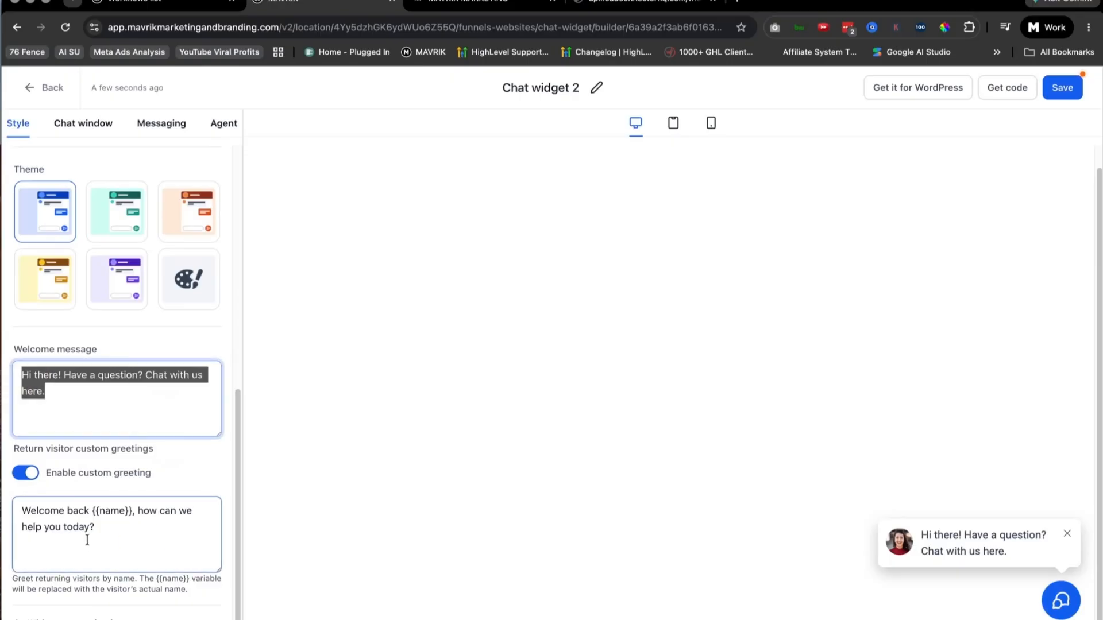
{"action": "key", "text": "super+a"}
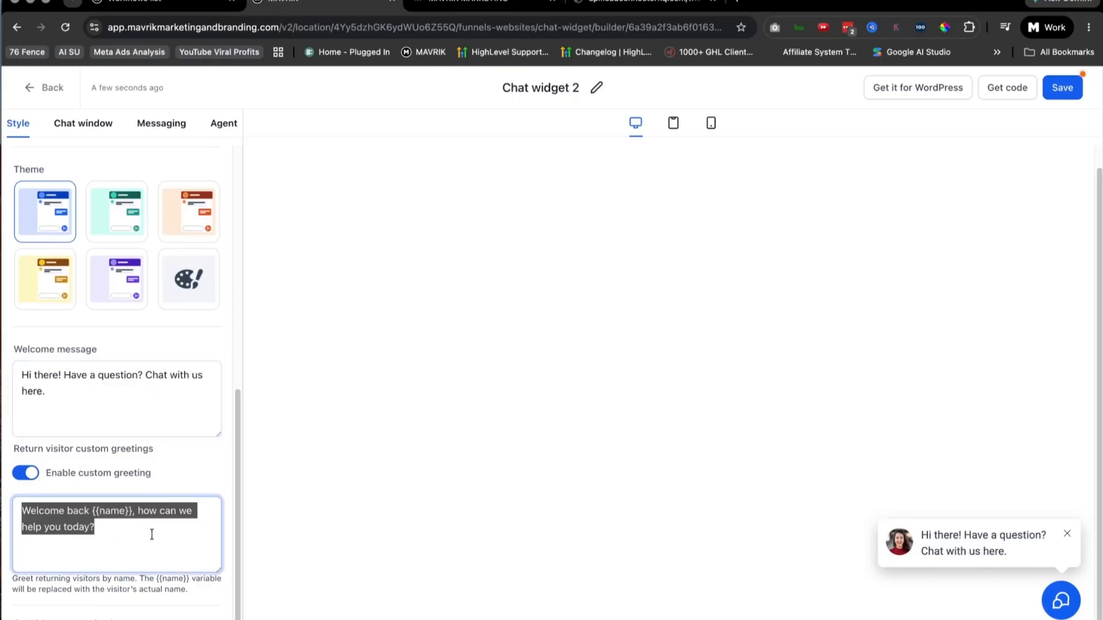
Step: Examine the Widget customization settings for avatar image, alt text, widget position and dimension
{"action": "scroll", "coordinate": [173, 531], "scroll_direction": "up", "scroll_amount": 5}
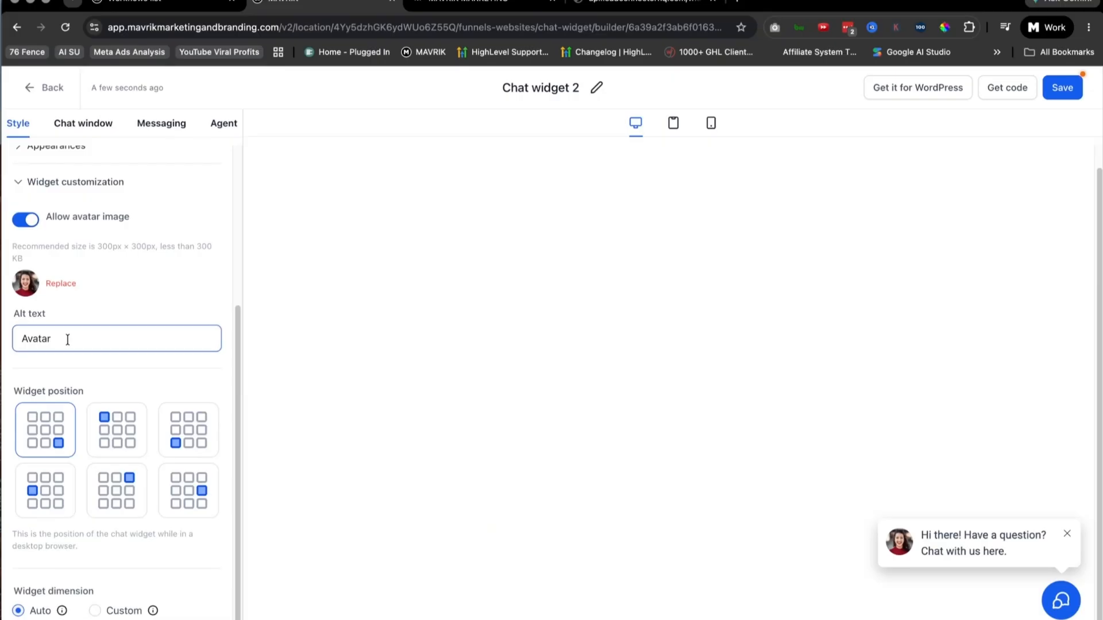
{"action": "left_click_drag", "start_coordinate": [69, 340], "coordinate": [2, 346]}
{"action": "left_click", "coordinate": [172, 363]}
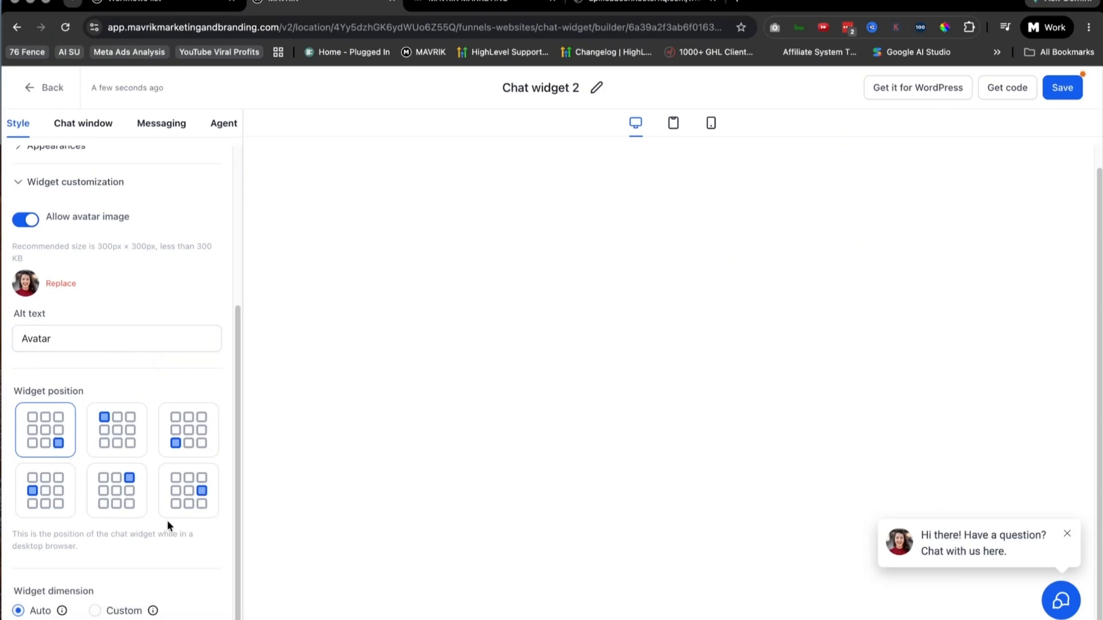
{"action": "scroll", "coordinate": [149, 518], "scroll_direction": "up", "scroll_amount": 4}
Step: Review the chat window's Title & intro settings, from window title and contact form to button texts and redirect call-to-action
{"action": "left_click", "coordinate": [83, 124]}
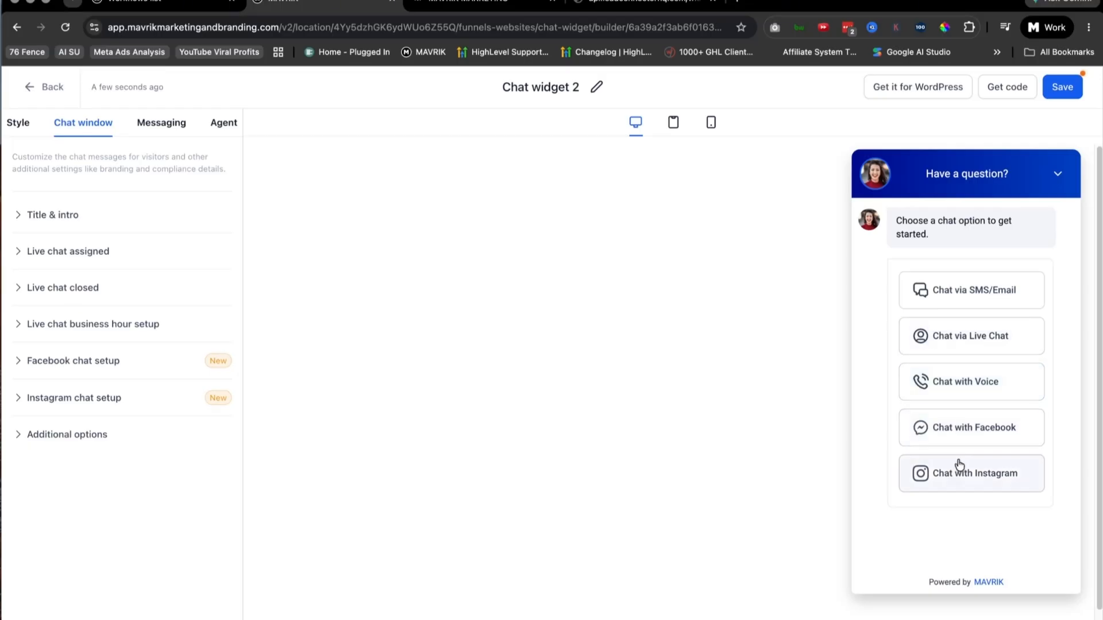
{"action": "left_click", "coordinate": [16, 220]}
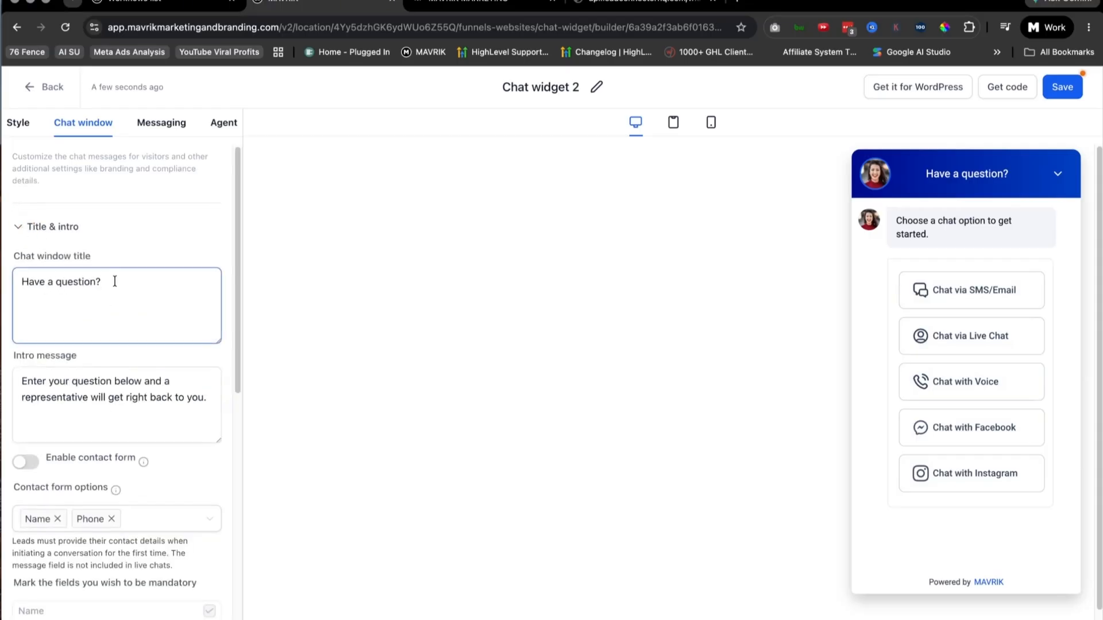
{"action": "scroll", "coordinate": [92, 275], "scroll_direction": "down", "scroll_amount": 5}
{"action": "scroll", "coordinate": [82, 269], "scroll_direction": "down", "scroll_amount": 4}
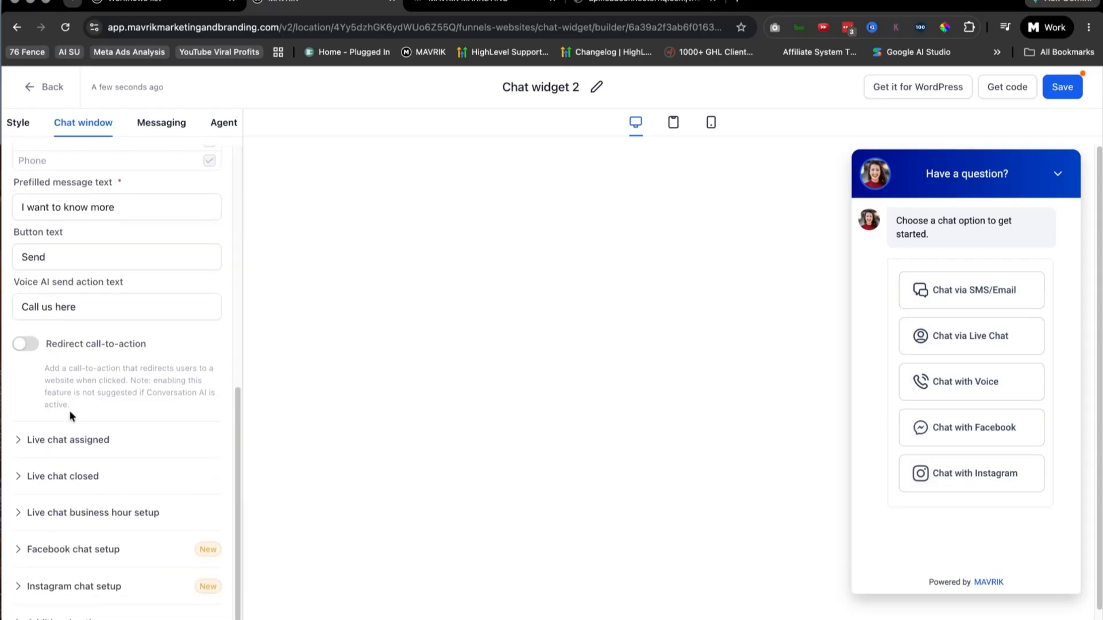
{"action": "scroll", "coordinate": [64, 527], "scroll_direction": "up", "scroll_amount": 10}
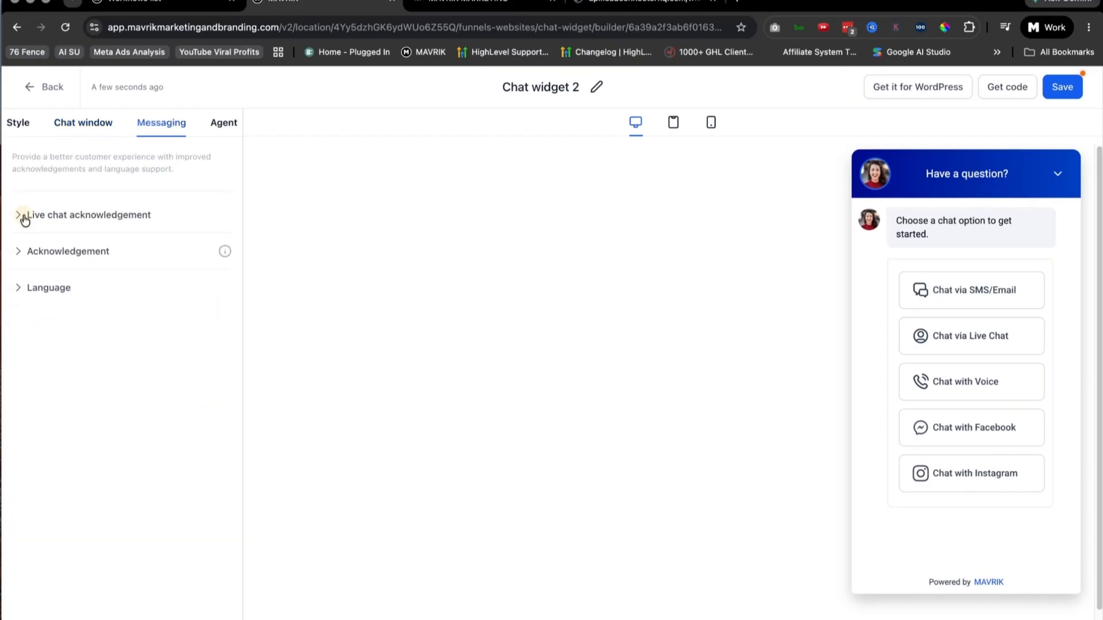
Step: Examine the widget's messaging settings for live chat acknowledgement, chat ended message, general acknowledgement and language
{"action": "left_click", "coordinate": [25, 220]}
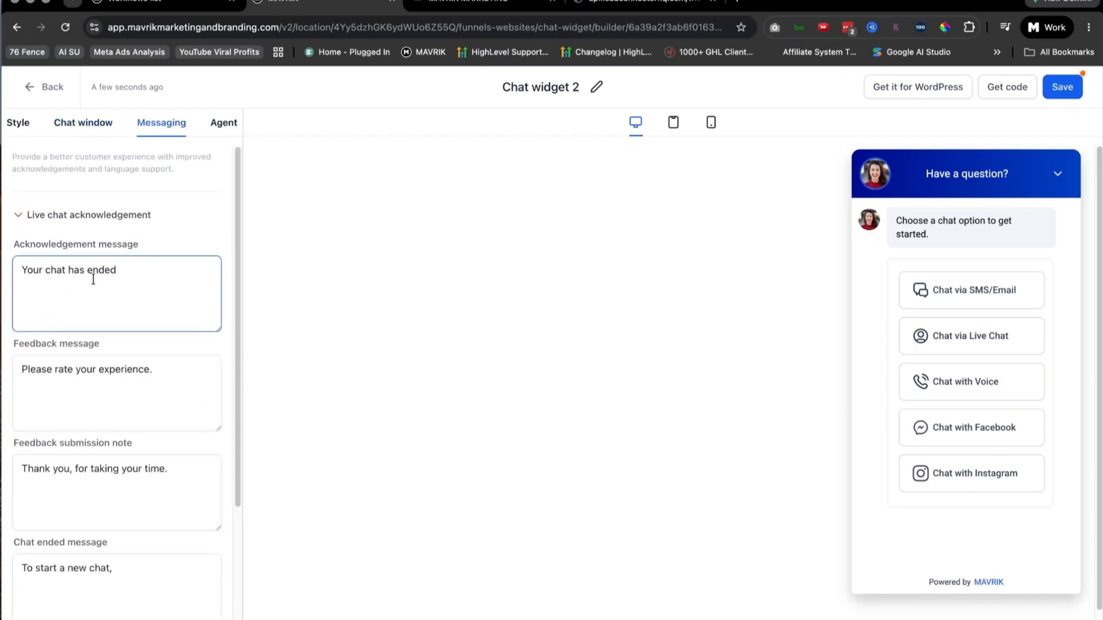
{"action": "scroll", "coordinate": [100, 332], "scroll_direction": "down", "scroll_amount": 5}
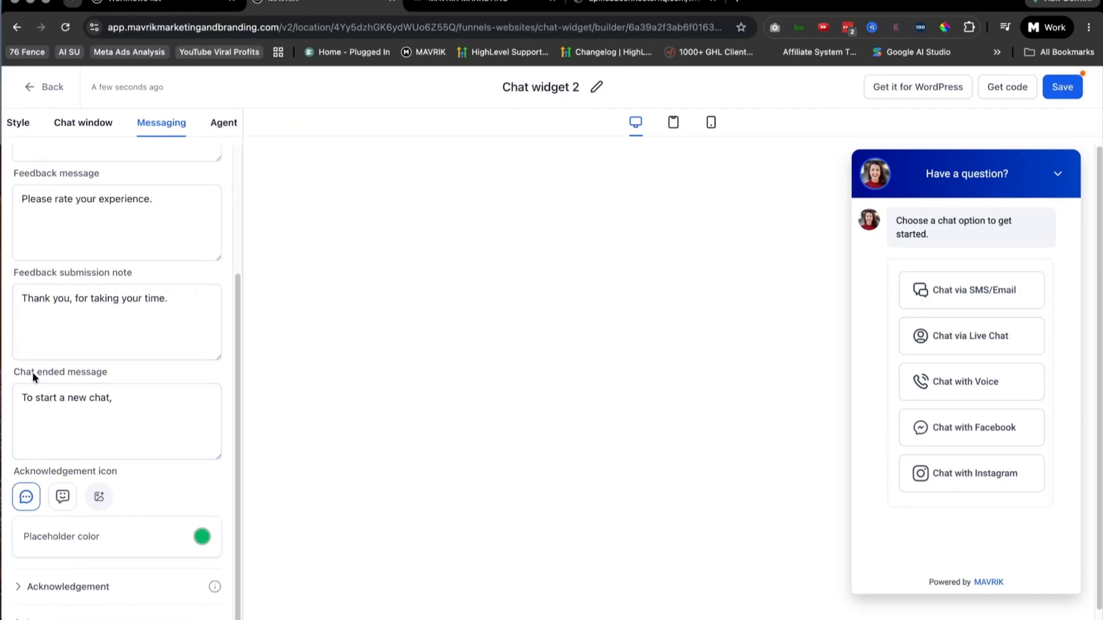
{"action": "left_click", "coordinate": [78, 400]}
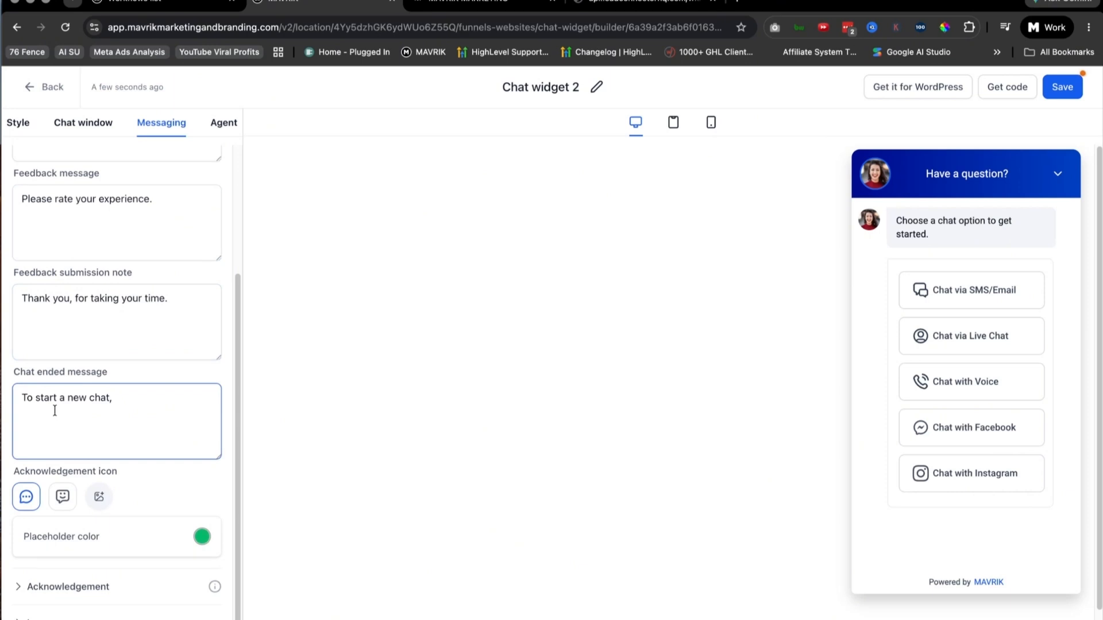
{"action": "left_click", "coordinate": [165, 585]}
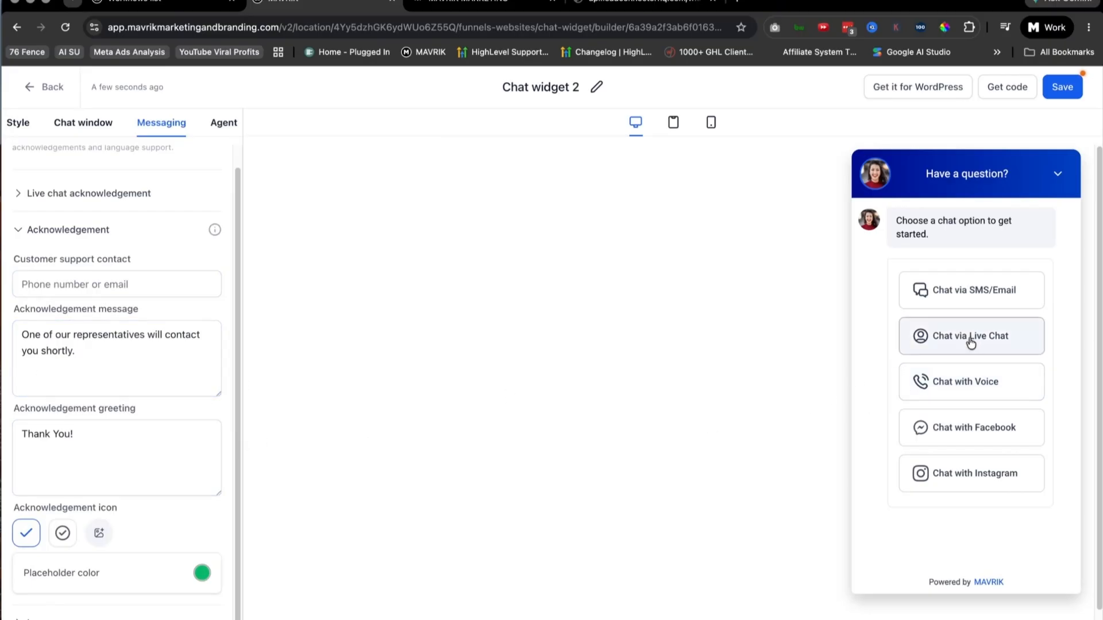
{"action": "left_click", "coordinate": [41, 616]}
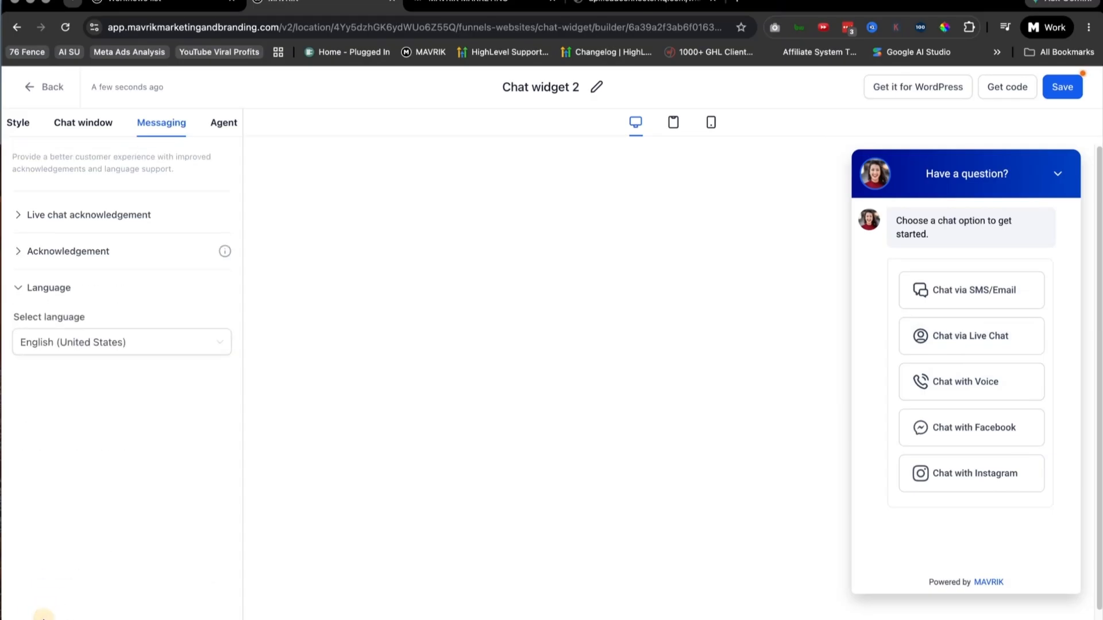
Step: Check the widget's Voice AI agent settings and save the chat widget
{"action": "left_click", "coordinate": [224, 123]}
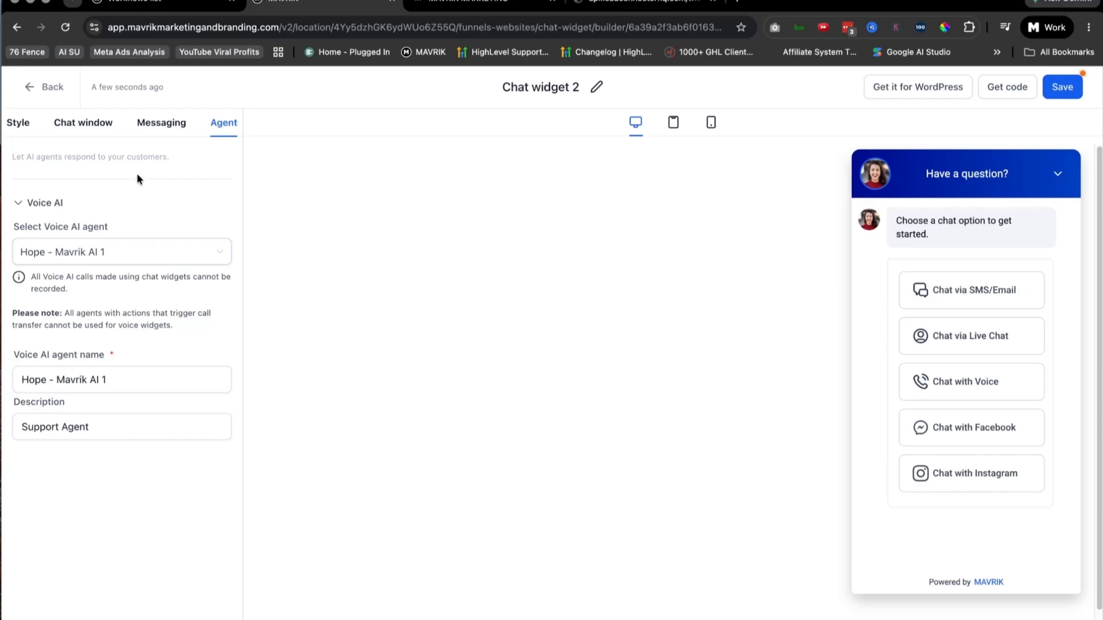
{"action": "left_click", "coordinate": [597, 89]}
{"action": "left_click", "coordinate": [732, 89]}
{"action": "left_click", "coordinate": [1067, 86]}
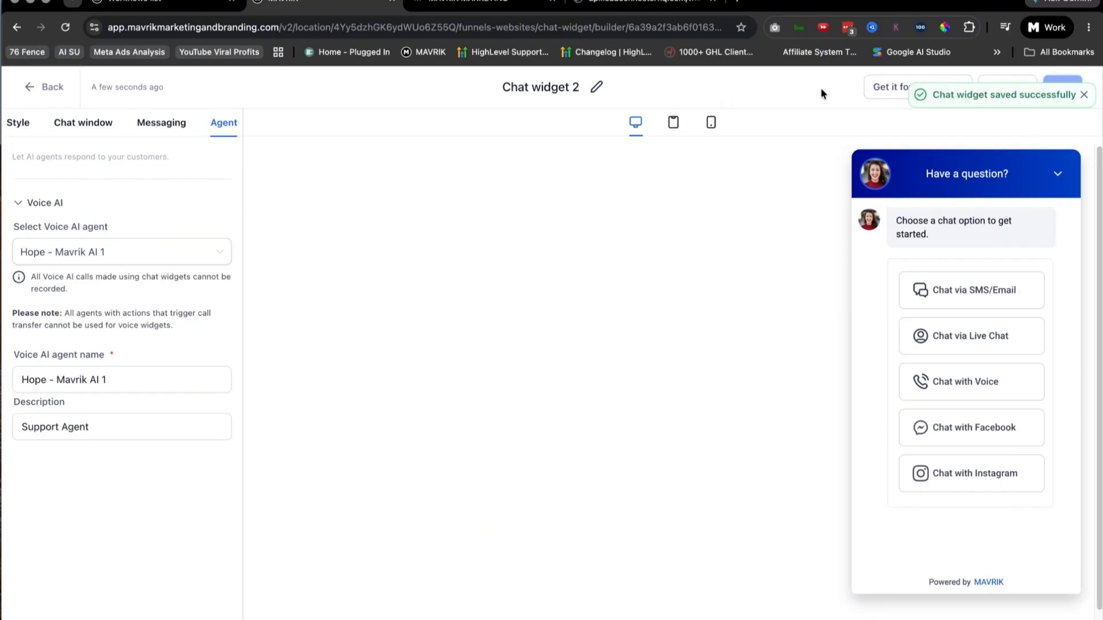
Step: Get the chat widget's embed code, select the whole script, and close the code dialog
{"action": "left_click", "coordinate": [1007, 87]}
{"action": "left_click_drag", "start_coordinate": [520, 331], "coordinate": [253, 304]}
{"action": "key", "text": "ctrl+c"}
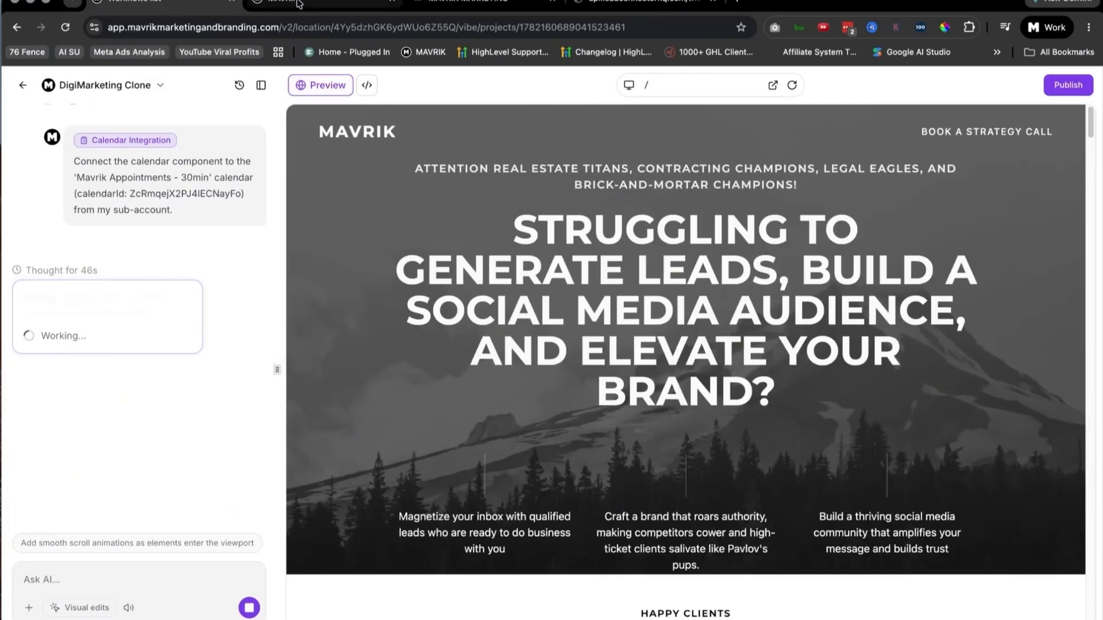
{"action": "left_click", "coordinate": [299, 3]}
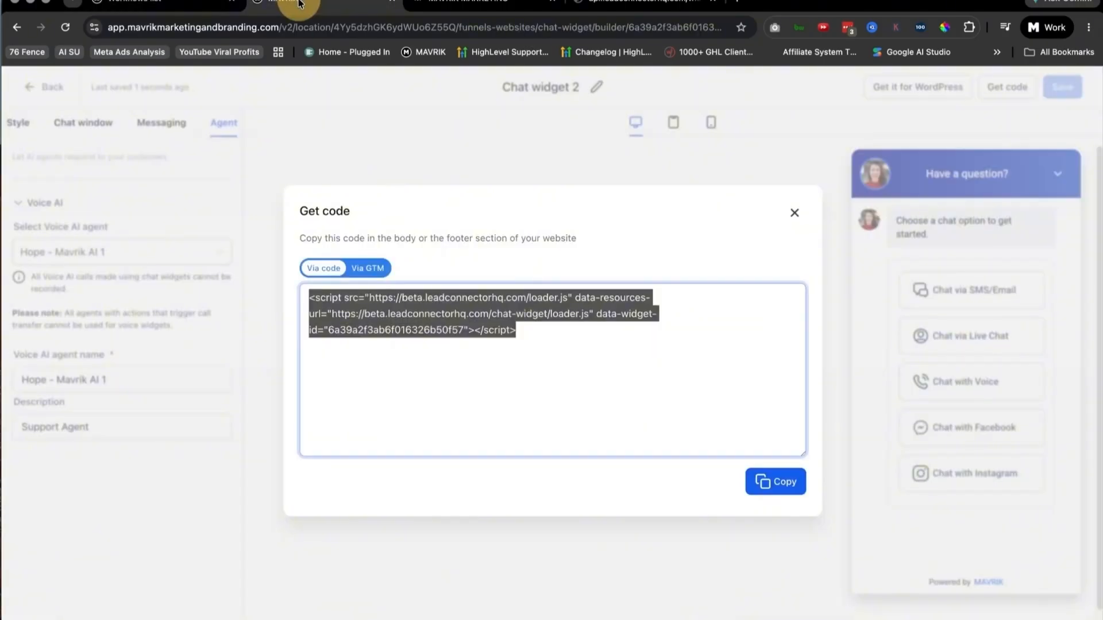
{"action": "left_click", "coordinate": [795, 214]}
Step: Return to the chat widget list, then switch back to the DigiMarketing Clone project to check the calendar integration's progress
{"action": "left_click", "coordinate": [49, 87]}
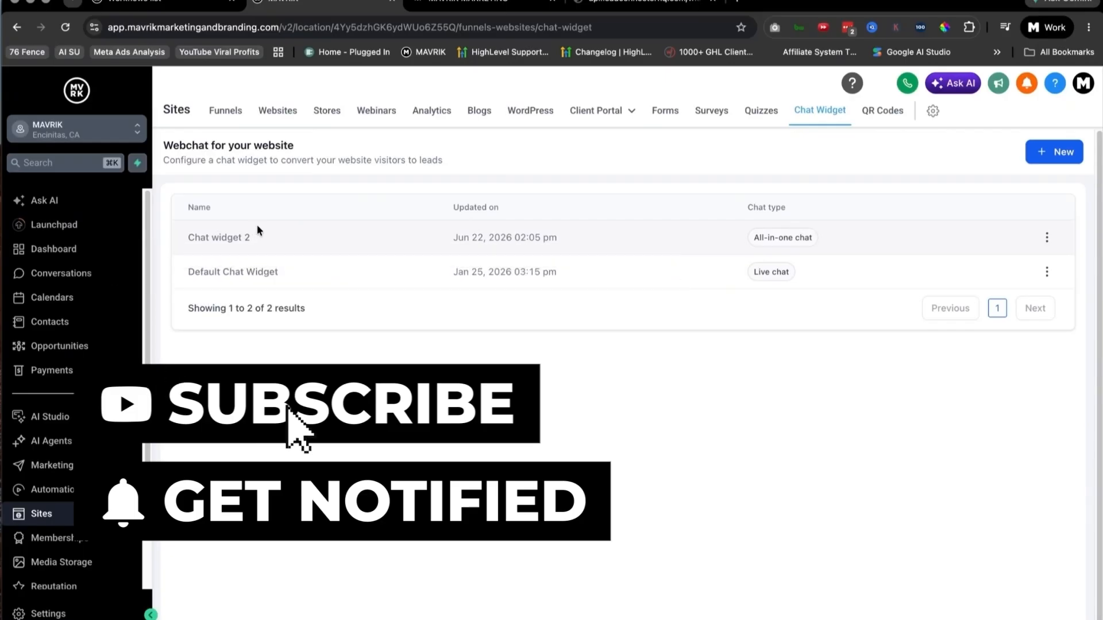
{"action": "left_click", "coordinate": [166, 7]}
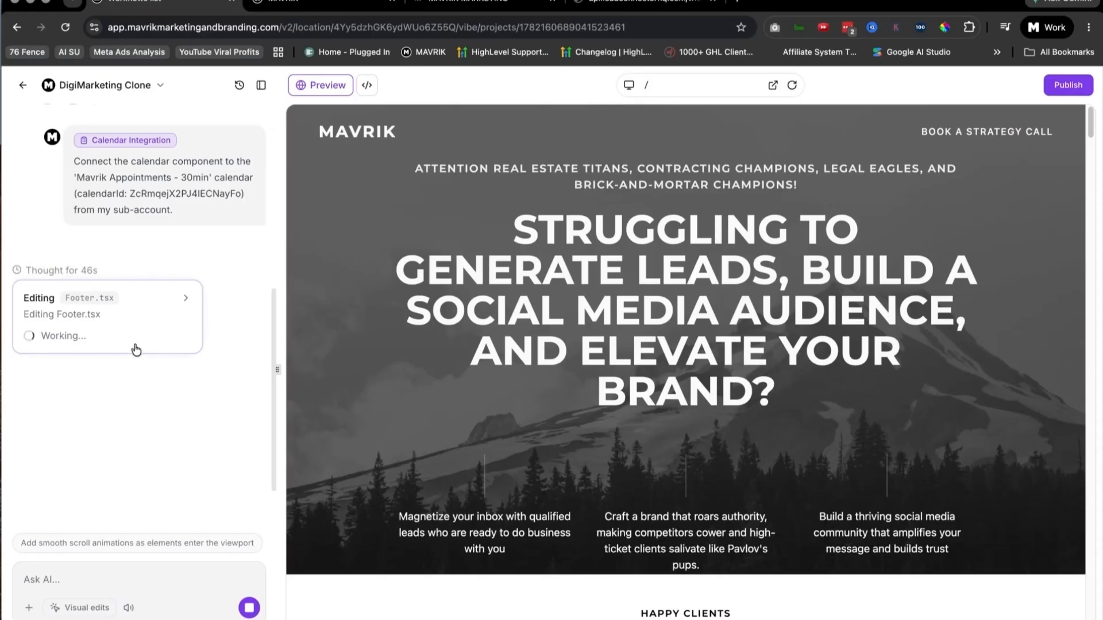
Step: Send the AI the request "Please add this chat widget to the site, using the following code:" followed by the copied embed script
{"action": "scroll", "coordinate": [736, 462], "scroll_direction": "down", "scroll_amount": 6}
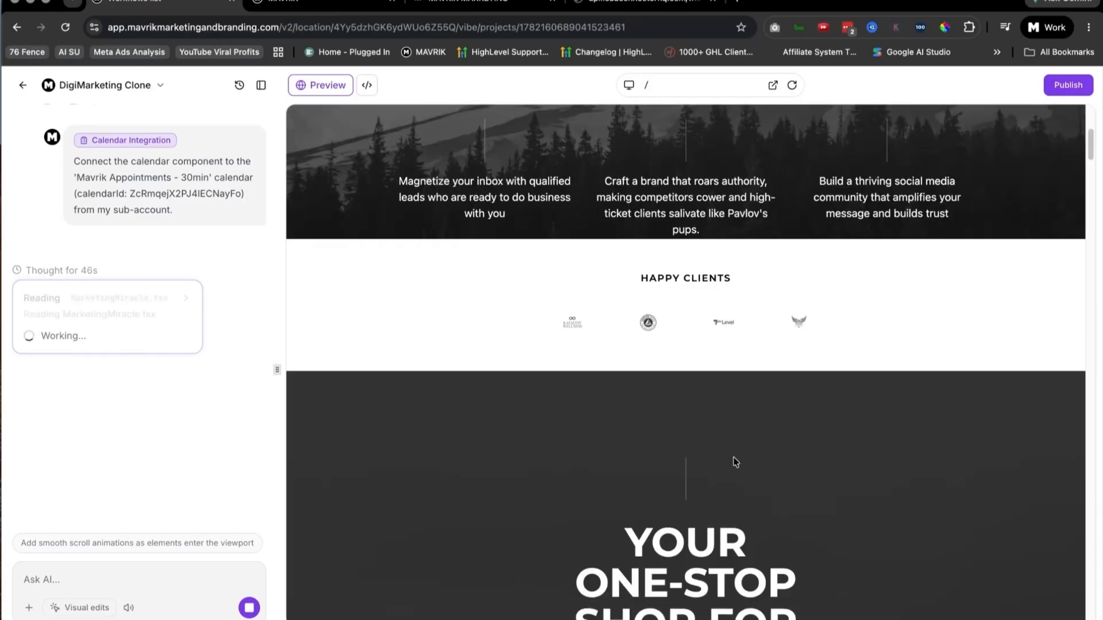
{"action": "scroll", "coordinate": [736, 463], "scroll_direction": "down", "scroll_amount": 20}
{"action": "scroll", "coordinate": [769, 338], "scroll_direction": "up", "scroll_amount": 7}
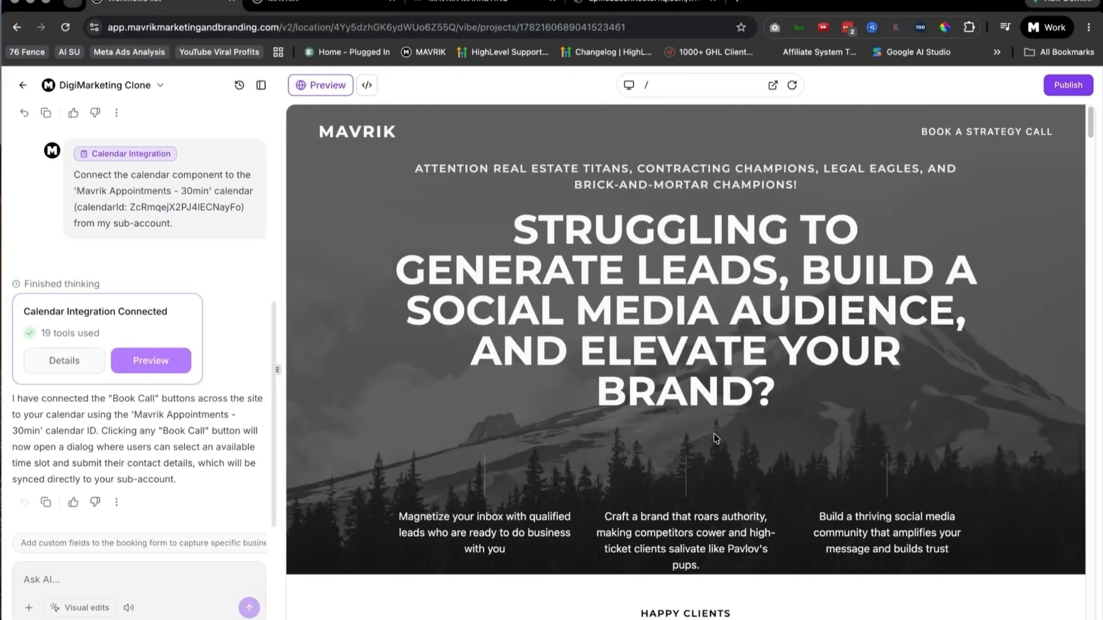
{"action": "scroll", "coordinate": [740, 443], "scroll_direction": "down", "scroll_amount": 3}
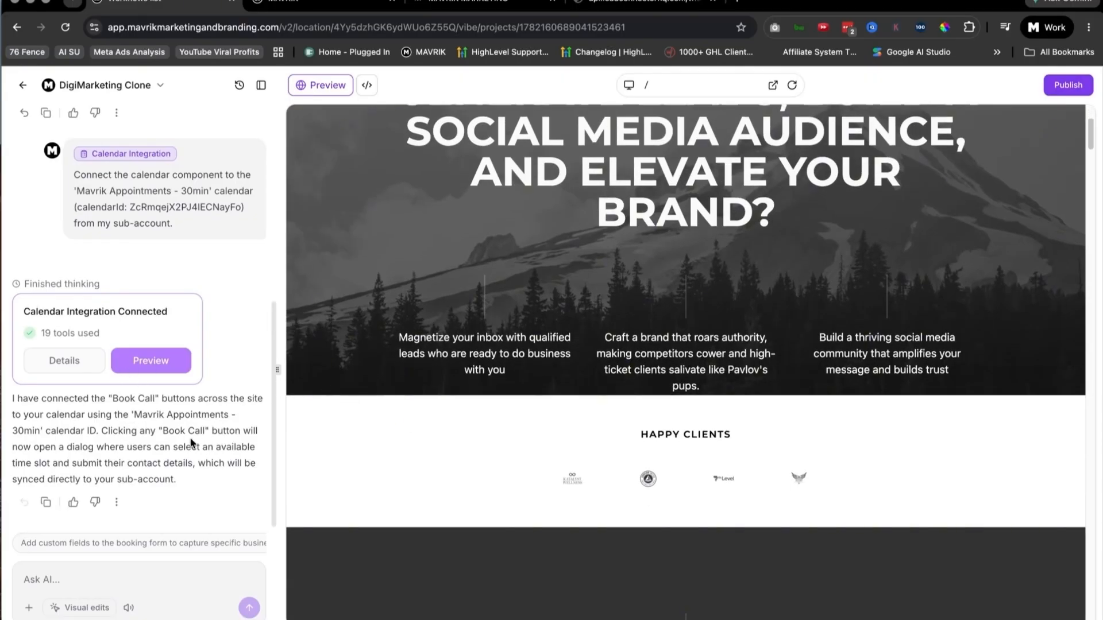
{"action": "left_click", "coordinate": [35, 578]}
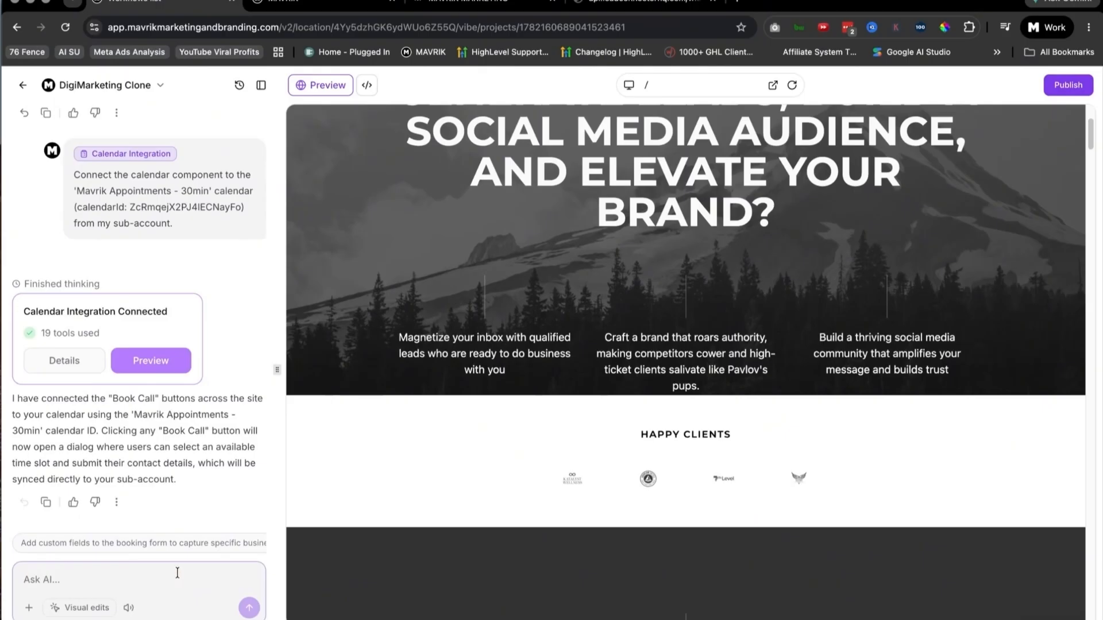
{"action": "type", "text": "Please add this chat"}
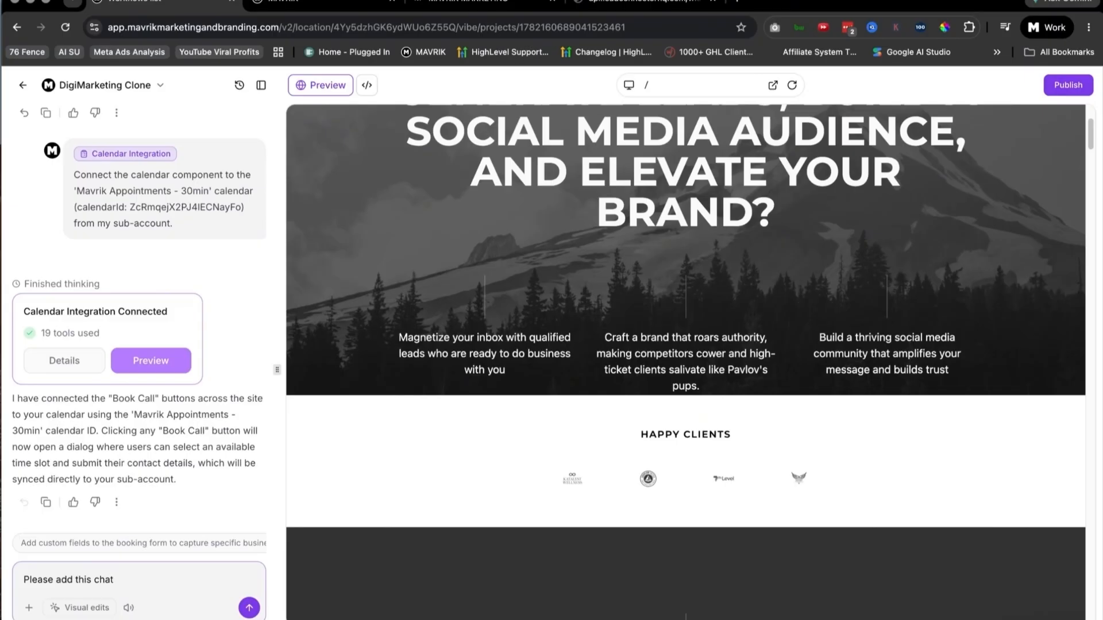
{"action": "type", "text": "widget to the site, using the following code"}
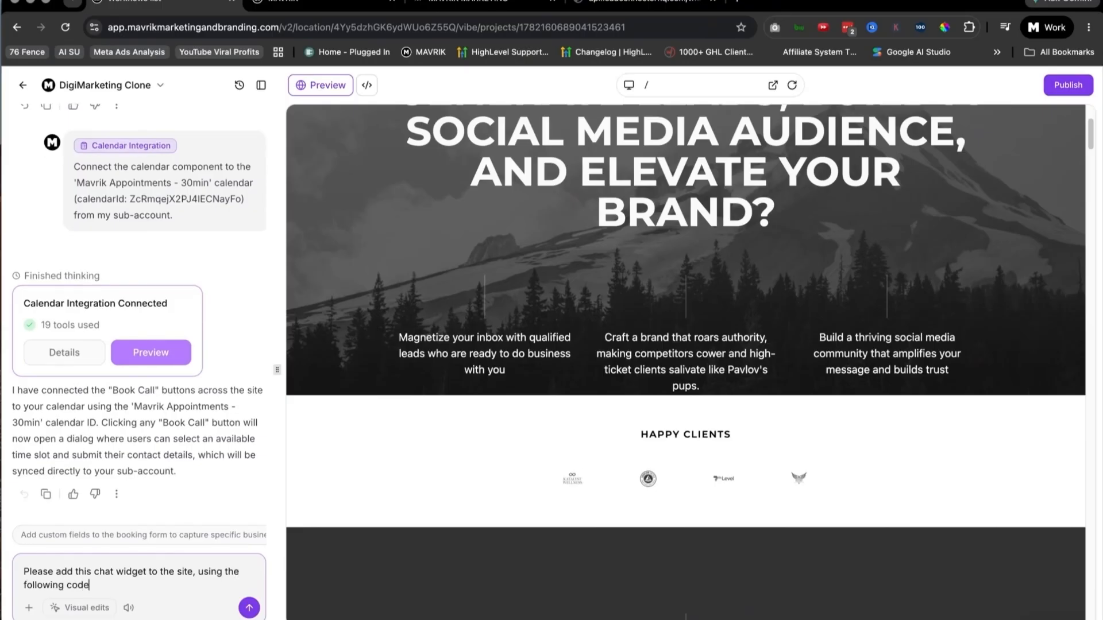
{"action": "type", "text": ":"}
{"action": "key", "text": "ctrl+v"}
{"action": "left_click", "coordinate": [253, 613]}
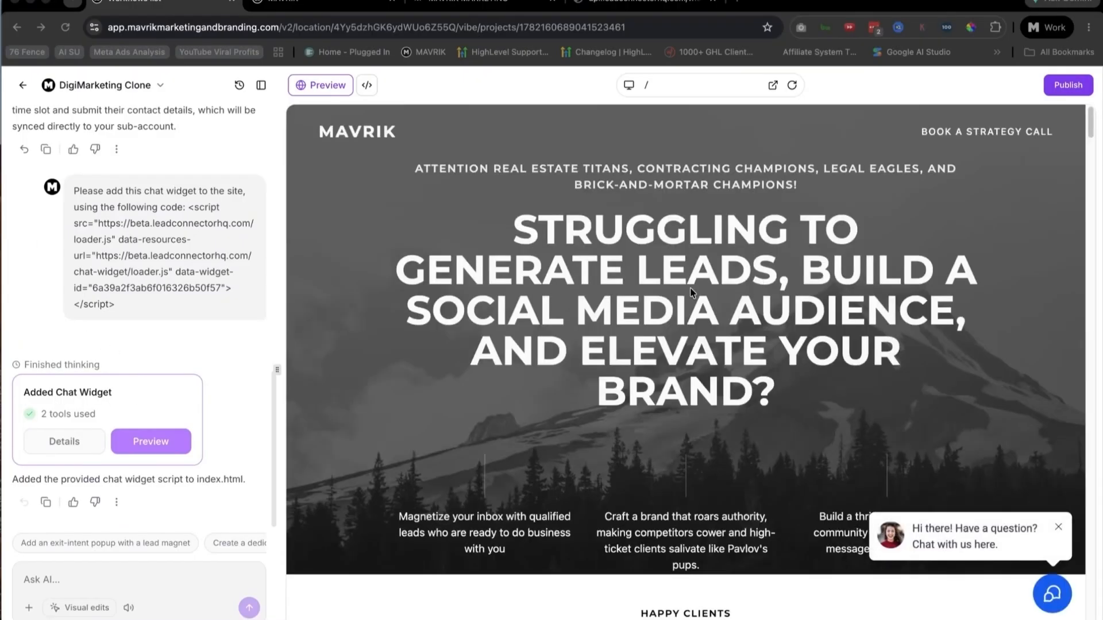
Step: Check the chat widget in the site preview and look through the AI's suggested follow-up prompts
{"action": "scroll", "coordinate": [975, 460], "scroll_direction": "down", "scroll_amount": 5}
{"action": "scroll", "coordinate": [925, 448], "scroll_direction": "up", "scroll_amount": 5}
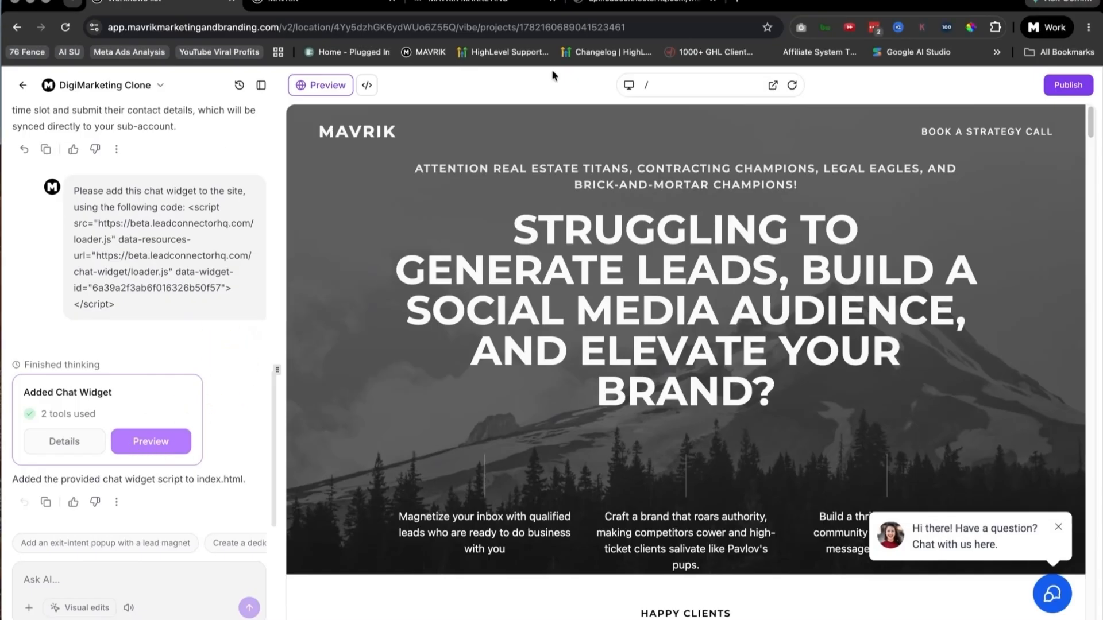
{"action": "left_click_drag", "start_coordinate": [101, 418], "coordinate": [29, 416]}
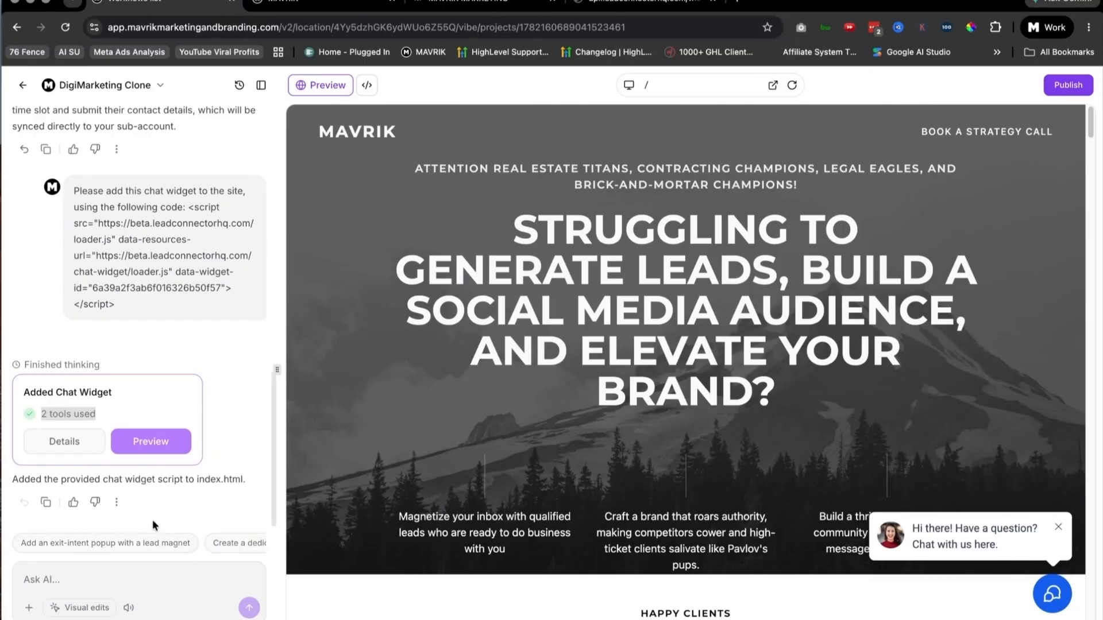
{"action": "scroll", "coordinate": [241, 549], "scroll_direction": "right", "scroll_amount": 3}
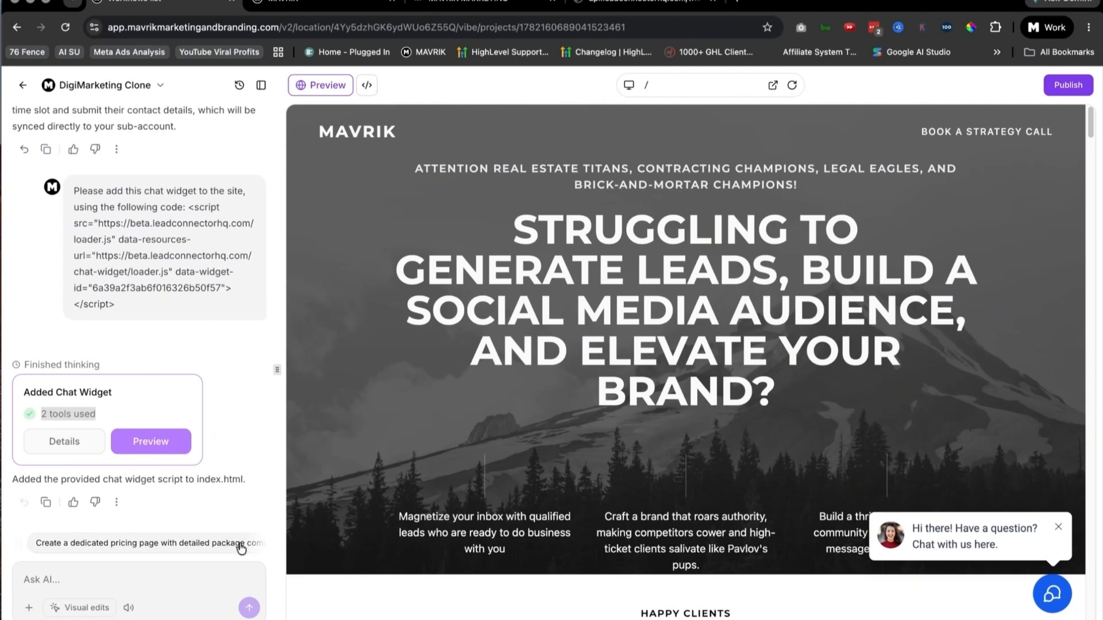
{"action": "scroll", "coordinate": [241, 549], "scroll_direction": "right", "scroll_amount": 2}
{"action": "scroll", "coordinate": [241, 549], "scroll_direction": "left", "scroll_amount": 3}
{"action": "scroll", "coordinate": [241, 549], "scroll_direction": "right", "scroll_amount": 2}
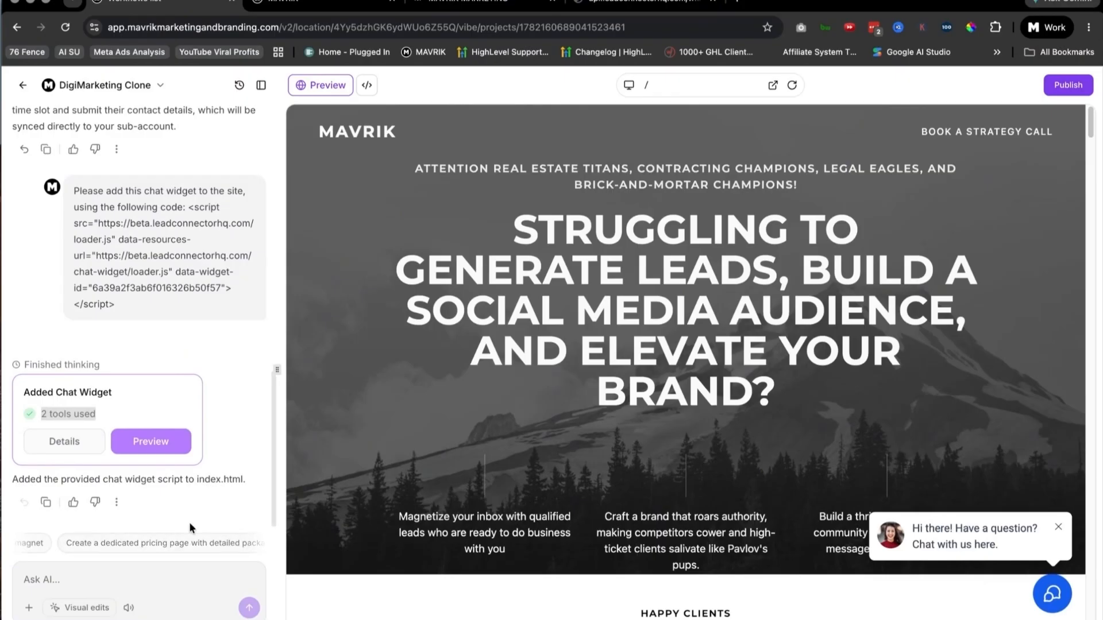
{"action": "left_click", "coordinate": [160, 531]}
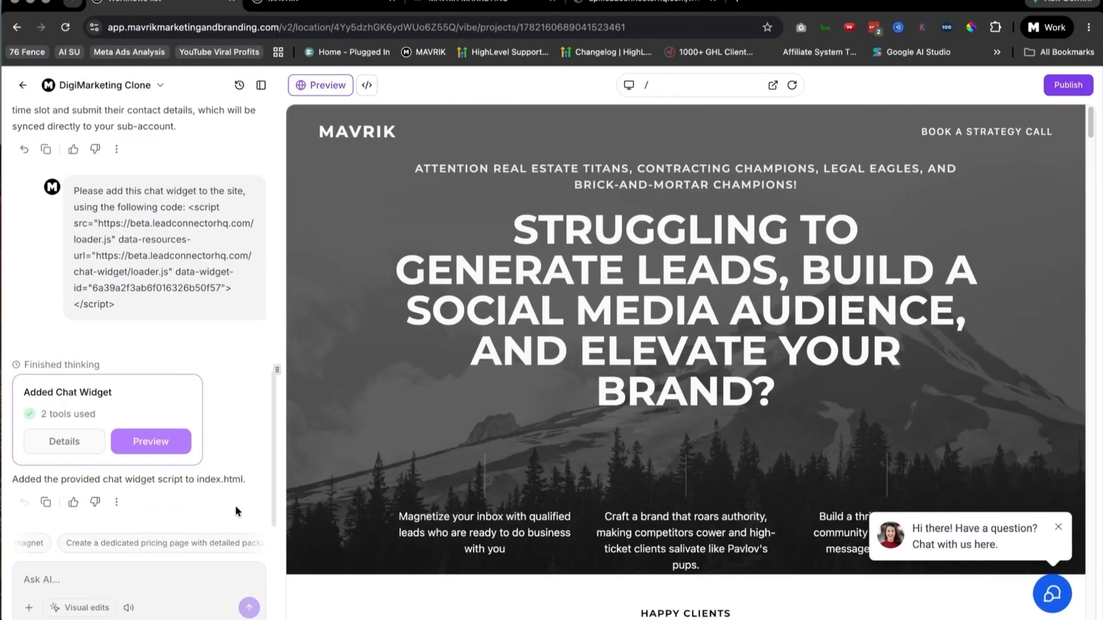
{"action": "scroll", "coordinate": [189, 546], "scroll_direction": "right", "scroll_amount": 2}
{"action": "scroll", "coordinate": [190, 546], "scroll_direction": "right", "scroll_amount": 4}
{"action": "scroll", "coordinate": [190, 547], "scroll_direction": "right", "scroll_amount": 6}
{"action": "scroll", "coordinate": [185, 542], "scroll_direction": "right", "scroll_amount": 2}
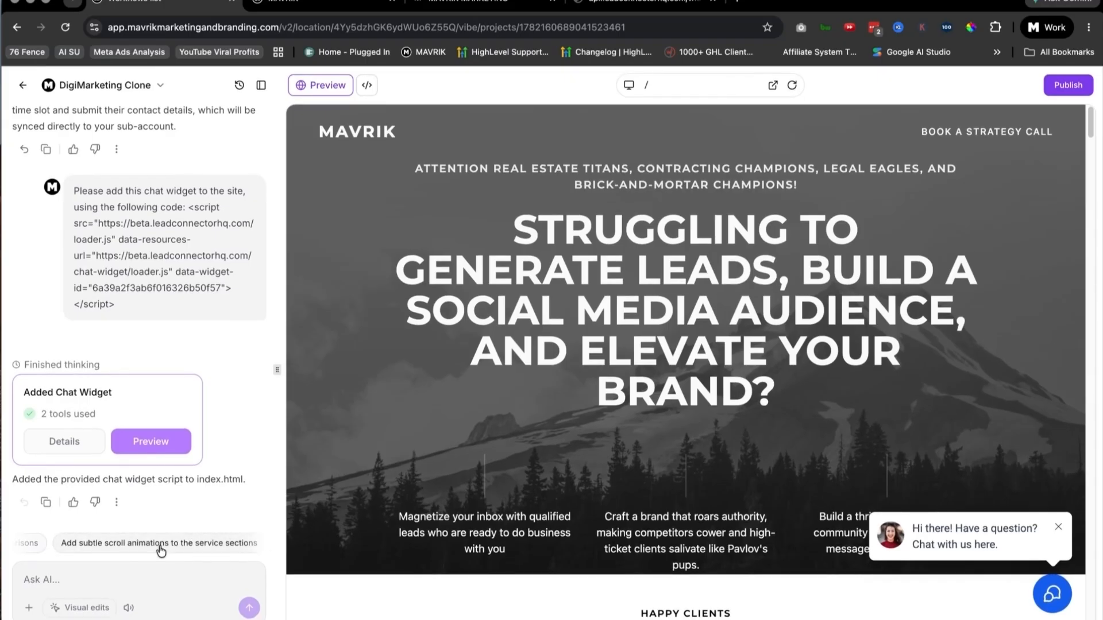
{"action": "scroll", "coordinate": [162, 548], "scroll_direction": "left", "scroll_amount": 5}
{"action": "scroll", "coordinate": [161, 546], "scroll_direction": "left", "scroll_amount": 5}
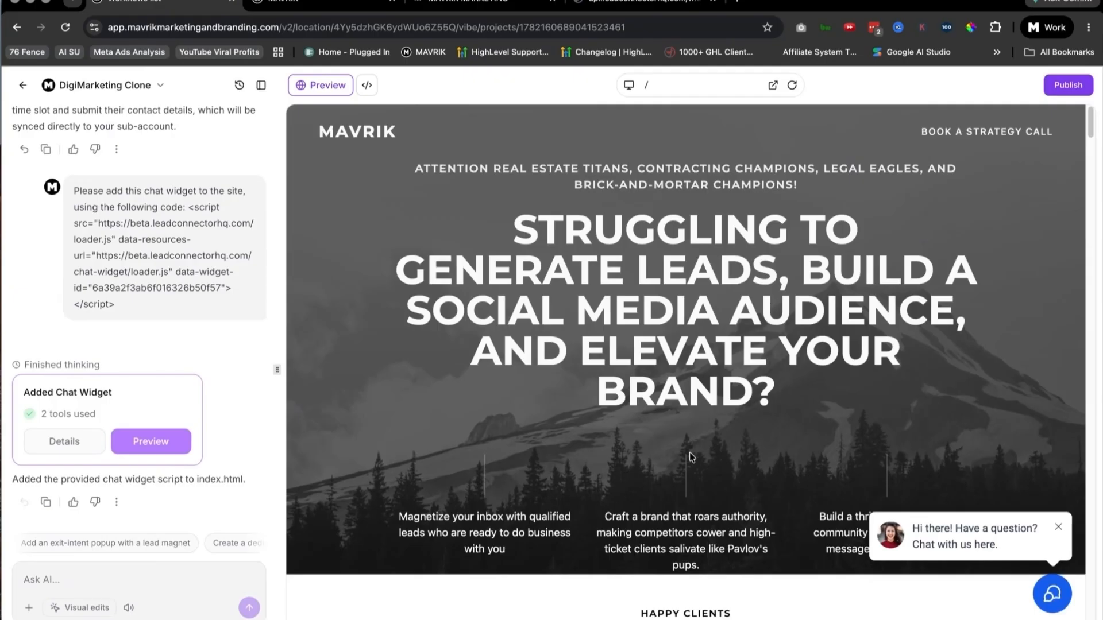
Step: Start publishing the clone and set the website title to "MAVRIK - Digital Marketing"
{"action": "scroll", "coordinate": [690, 453], "scroll_direction": "down", "scroll_amount": 7}
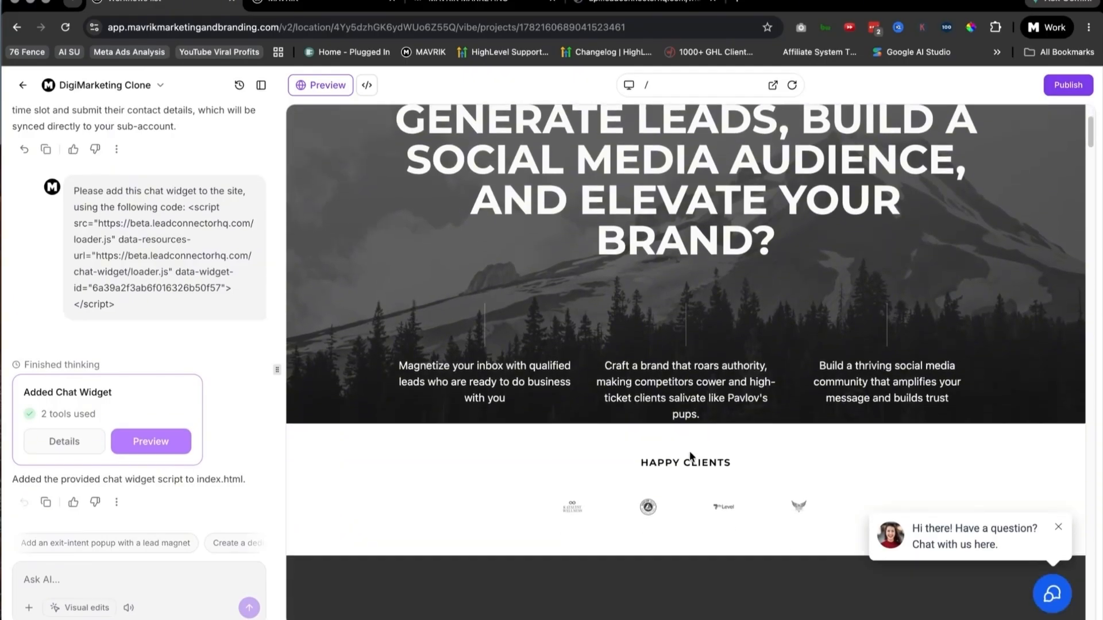
{"action": "scroll", "coordinate": [691, 457], "scroll_direction": "down", "scroll_amount": 1}
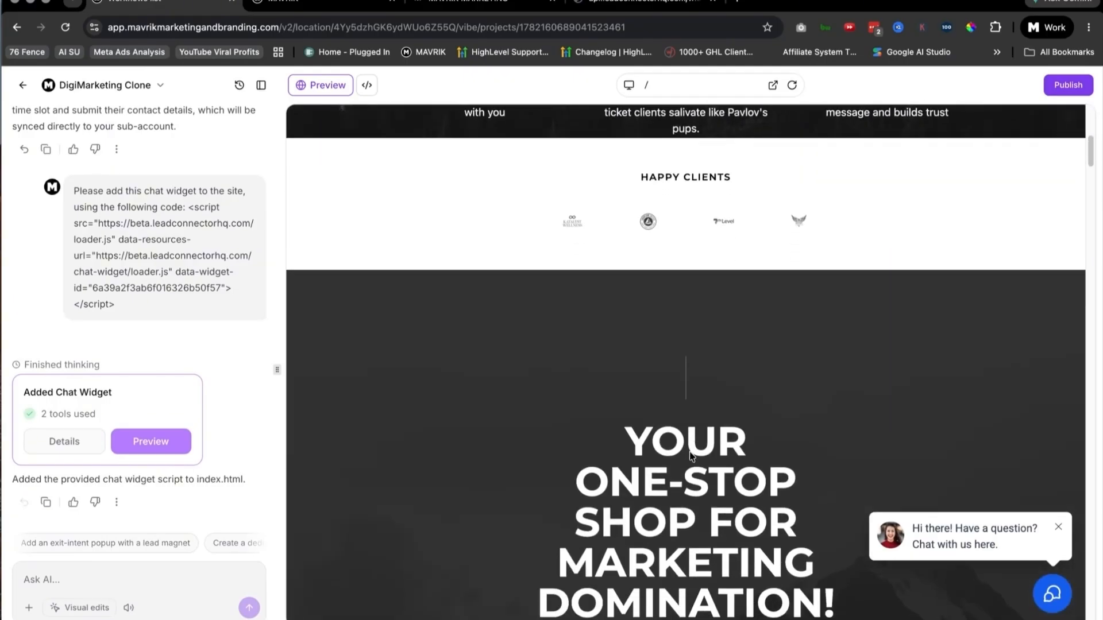
{"action": "scroll", "coordinate": [691, 457], "scroll_direction": "down", "scroll_amount": 2}
{"action": "scroll", "coordinate": [690, 452], "scroll_direction": "up", "scroll_amount": 9}
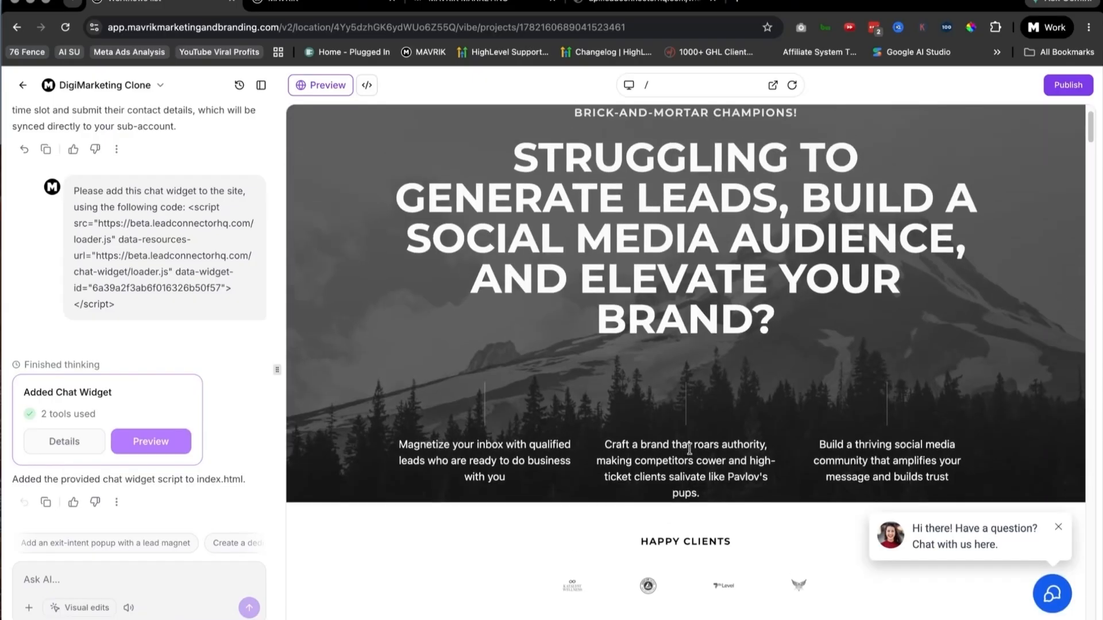
{"action": "scroll", "coordinate": [689, 450], "scroll_direction": "up", "scroll_amount": 2}
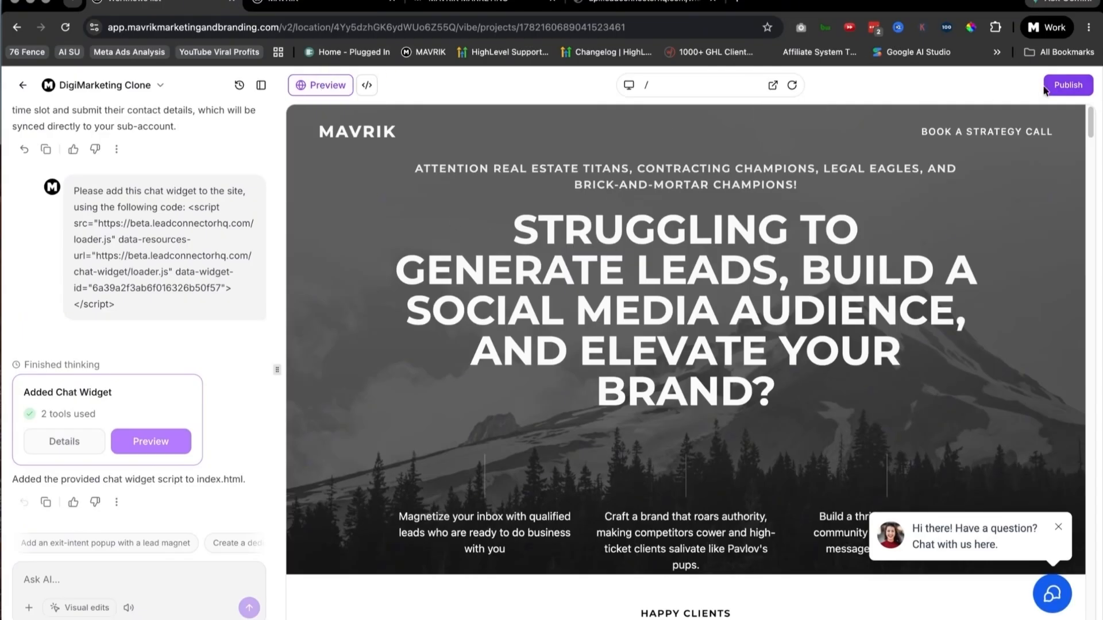
{"action": "left_click", "coordinate": [1062, 83]}
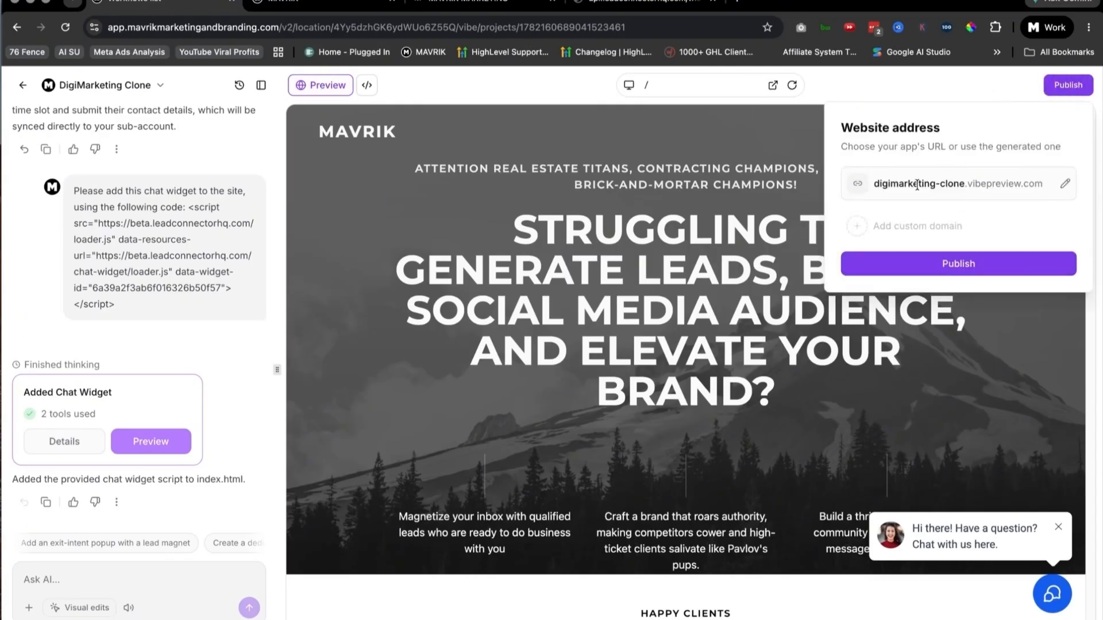
{"action": "left_click", "coordinate": [963, 266]}
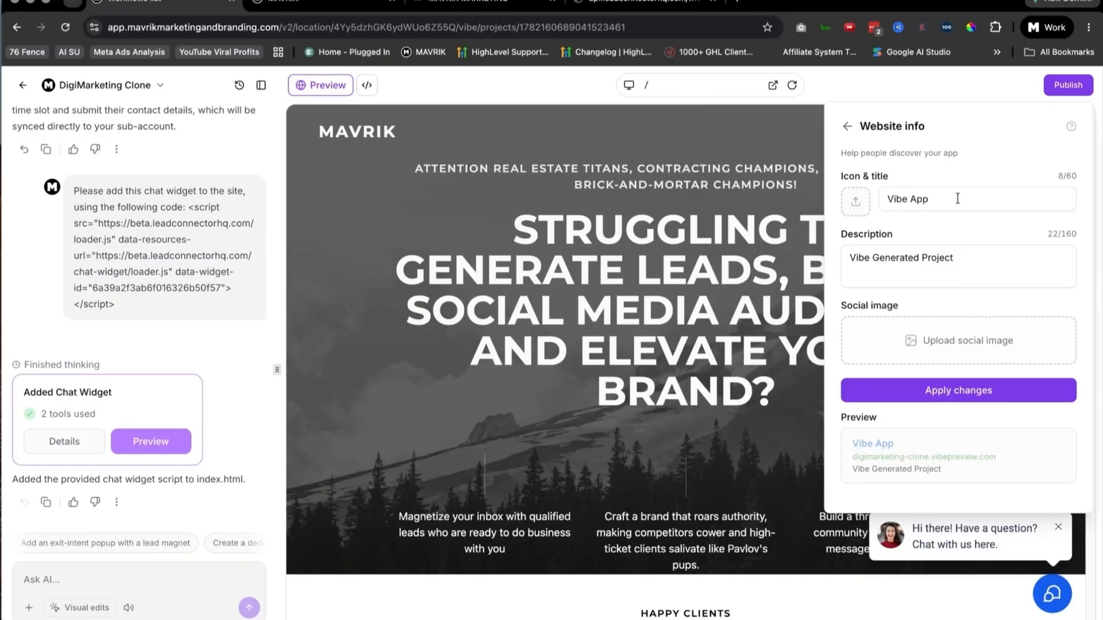
{"action": "left_click_drag", "start_coordinate": [957, 199], "coordinate": [811, 198]}
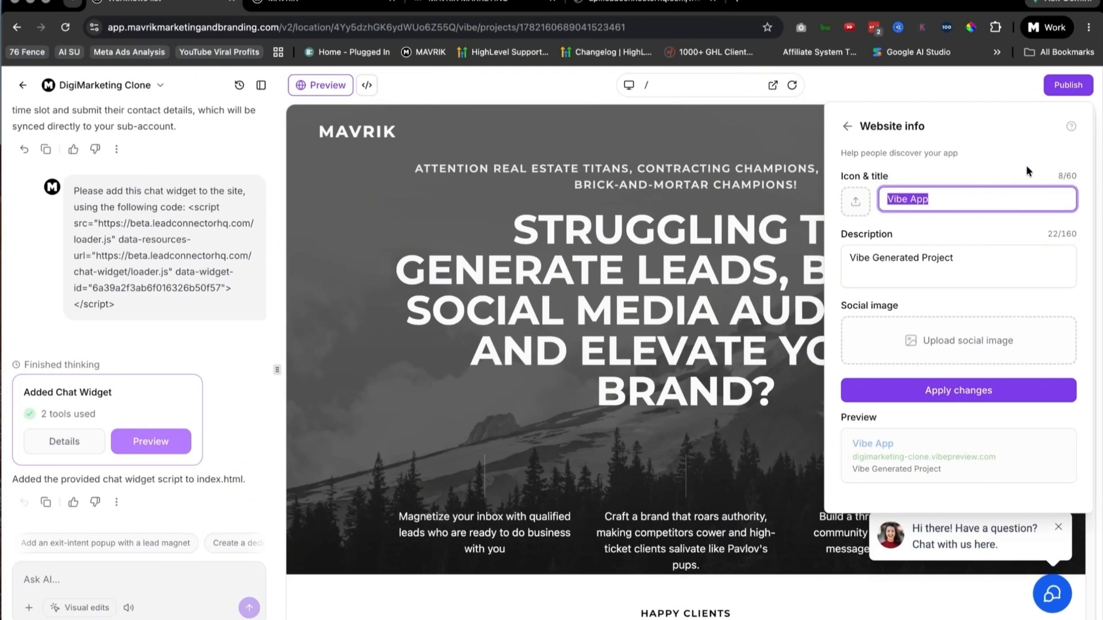
{"action": "type", "text": "Ma"}
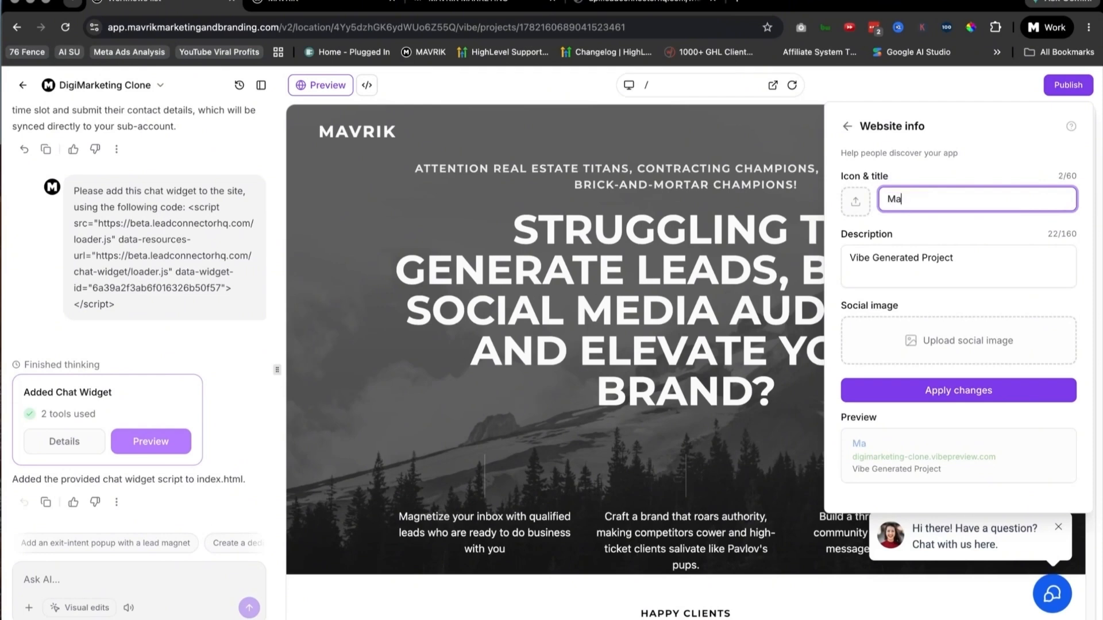
{"action": "type", "text": "VRIK - Digital"}
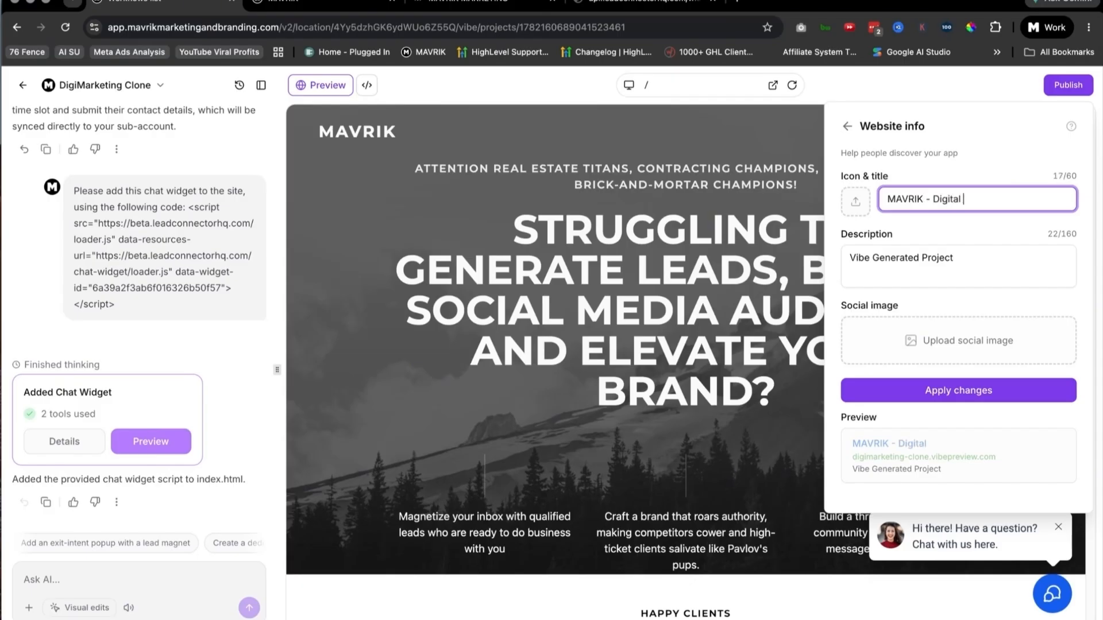
{"action": "type", "text": " Marketing"}
Step: Set the website description to "MAVRIK - Digital Marketing one pager" and apply the website info changes
{"action": "key", "text": "ctrl+a"}
{"action": "key", "text": "ctrl+c"}
{"action": "left_click", "coordinate": [960, 256]}
{"action": "key", "text": "ctrl+a"}
{"action": "key", "text": "ctrl+v"}
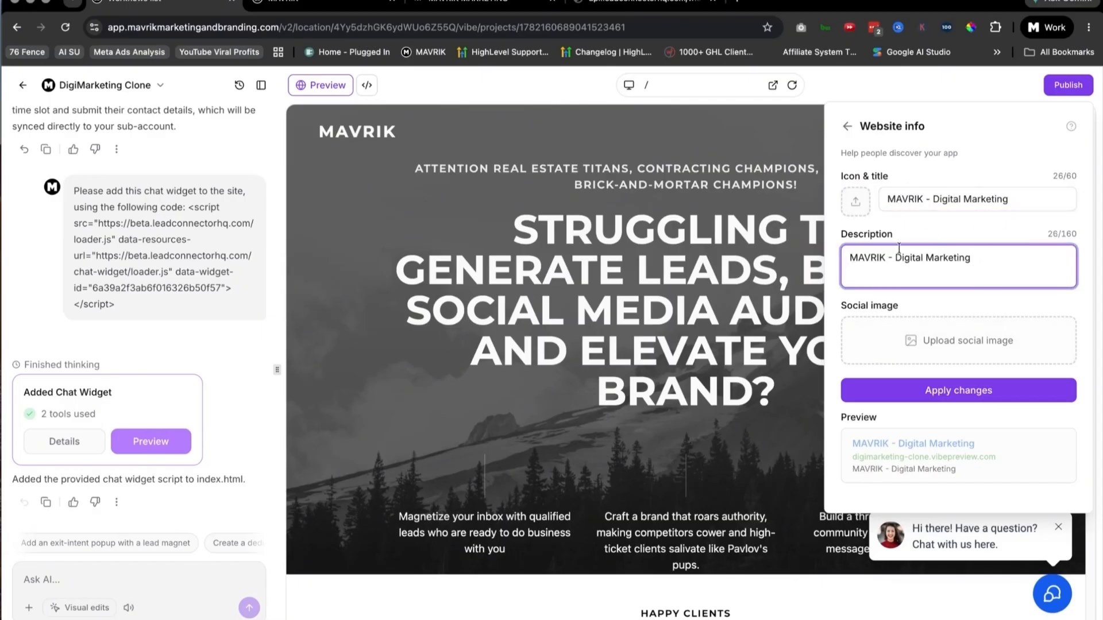
{"action": "type", "text": "one pager"}
{"action": "left_click", "coordinate": [975, 394]}
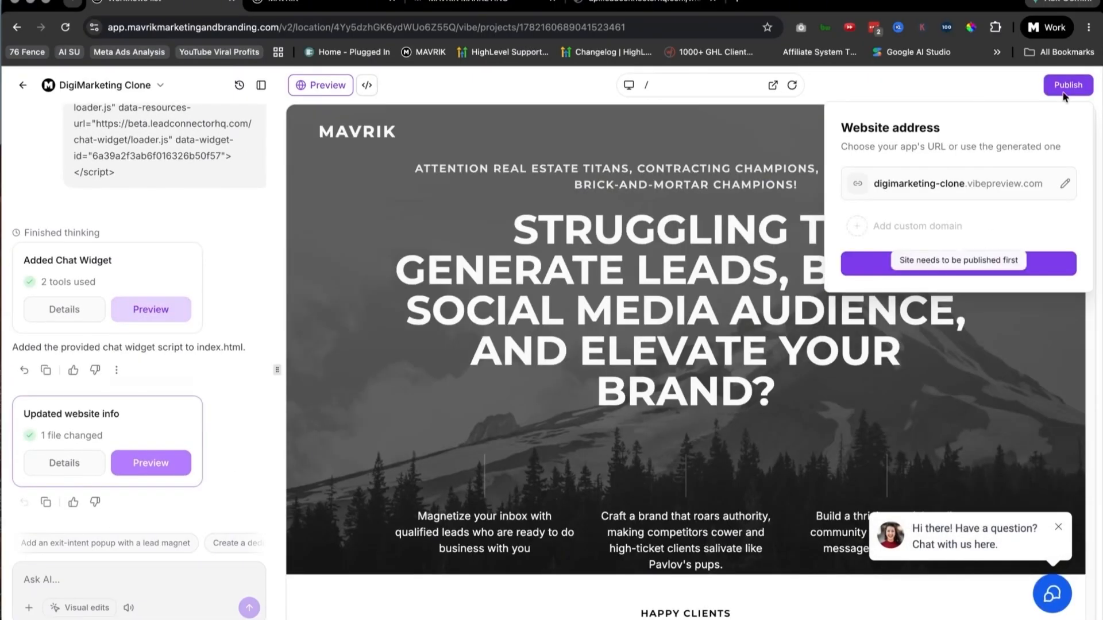
Step: Publish the site to digimarketing-clone.vibepreview.com and open the live app
{"action": "left_click", "coordinate": [1016, 263]}
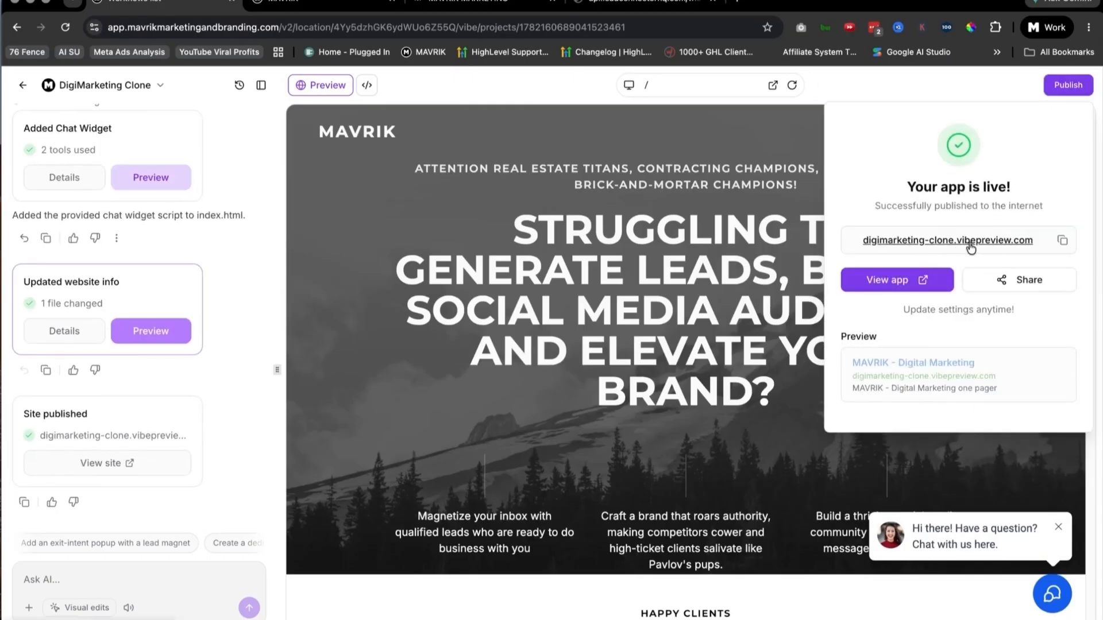
{"action": "left_click", "coordinate": [912, 279]}
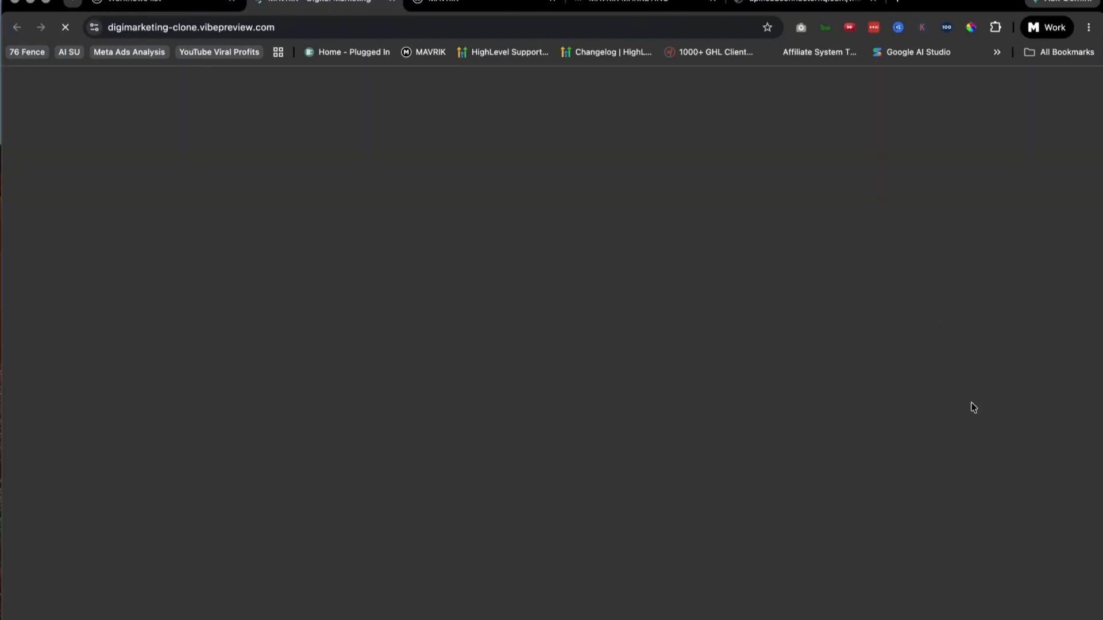
{"action": "scroll", "coordinate": [800, 408], "scroll_direction": "down", "scroll_amount": 3}
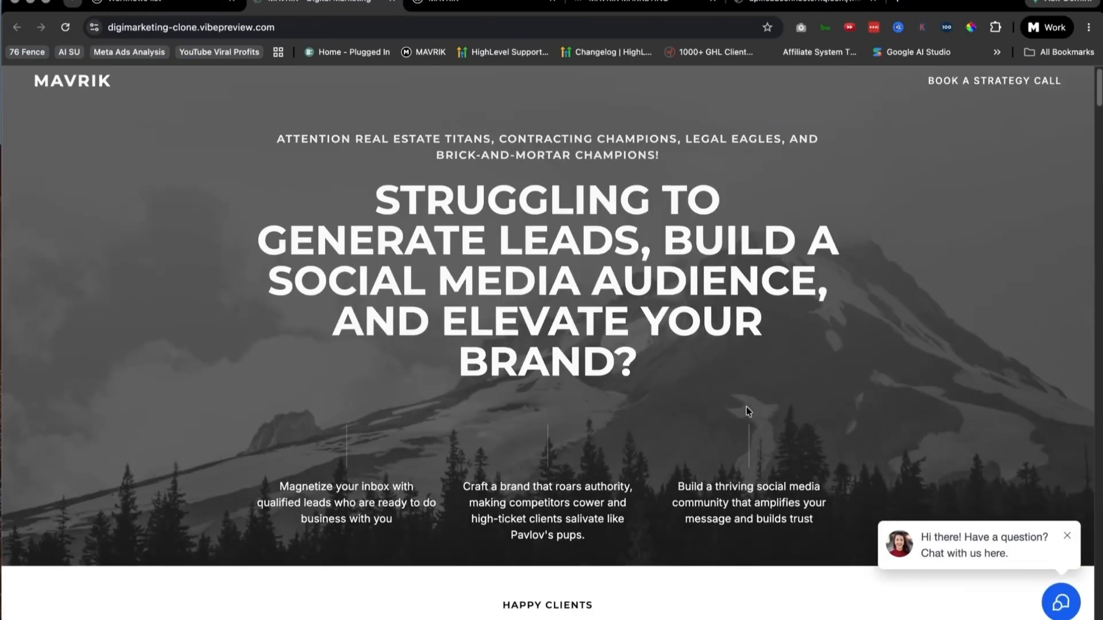
{"action": "scroll", "coordinate": [692, 409], "scroll_direction": "down", "scroll_amount": 5}
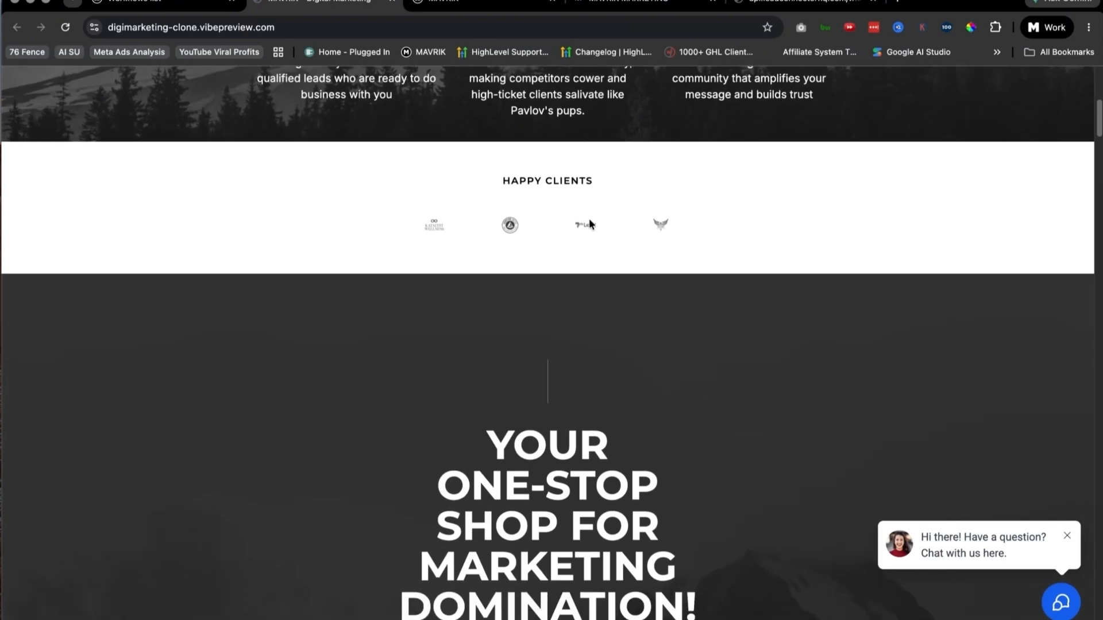
Step: Examine the published site's web address and its sections down to the 2024 marketing packages
{"action": "left_click", "coordinate": [311, 28]}
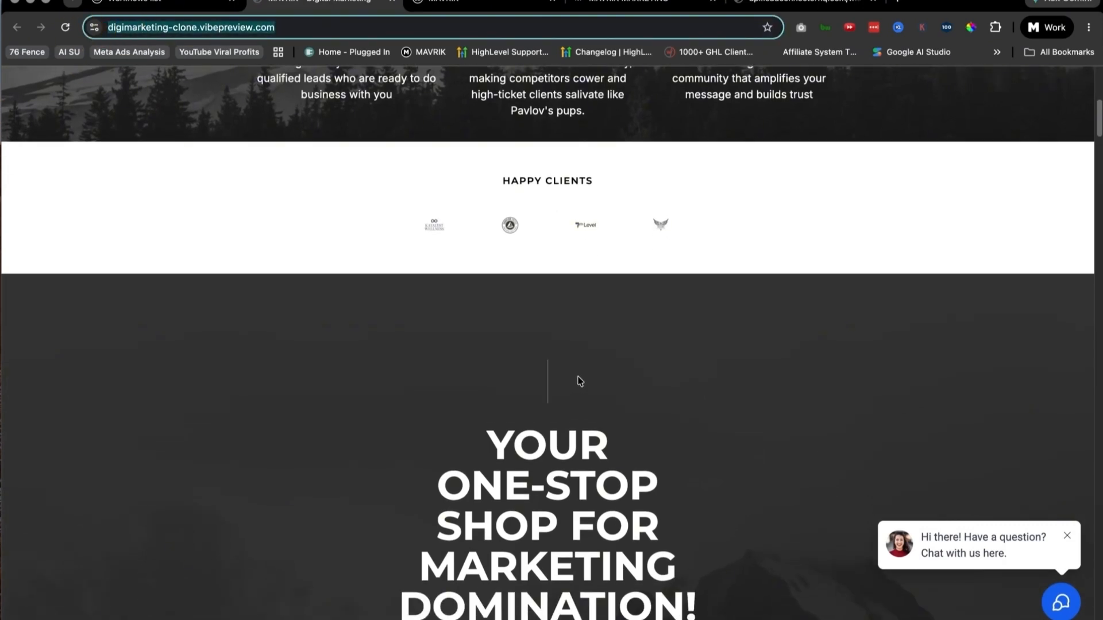
{"action": "scroll", "coordinate": [587, 380], "scroll_direction": "down", "scroll_amount": 1}
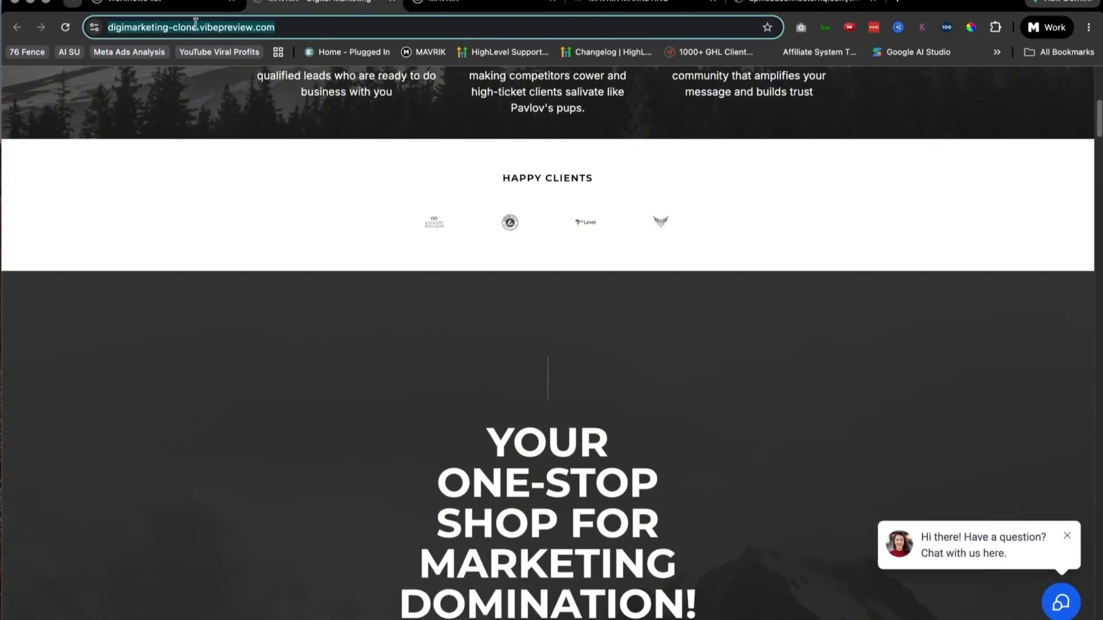
{"action": "left_click", "coordinate": [223, 27]}
{"action": "left_click", "coordinate": [298, 26]}
{"action": "left_click", "coordinate": [323, 24]}
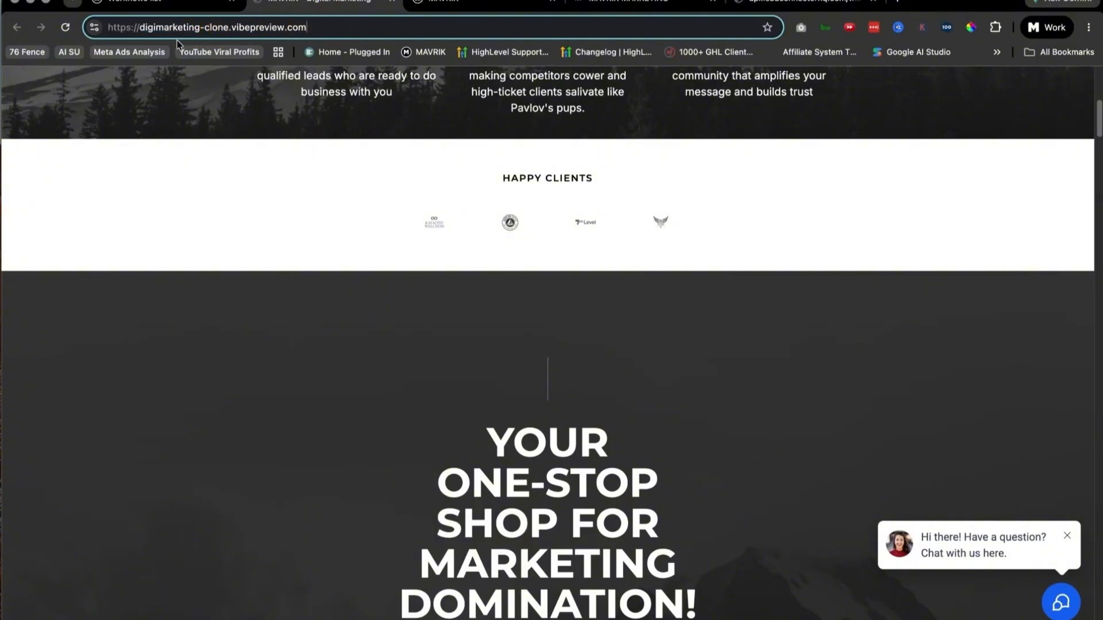
{"action": "scroll", "coordinate": [647, 425], "scroll_direction": "down", "scroll_amount": 10}
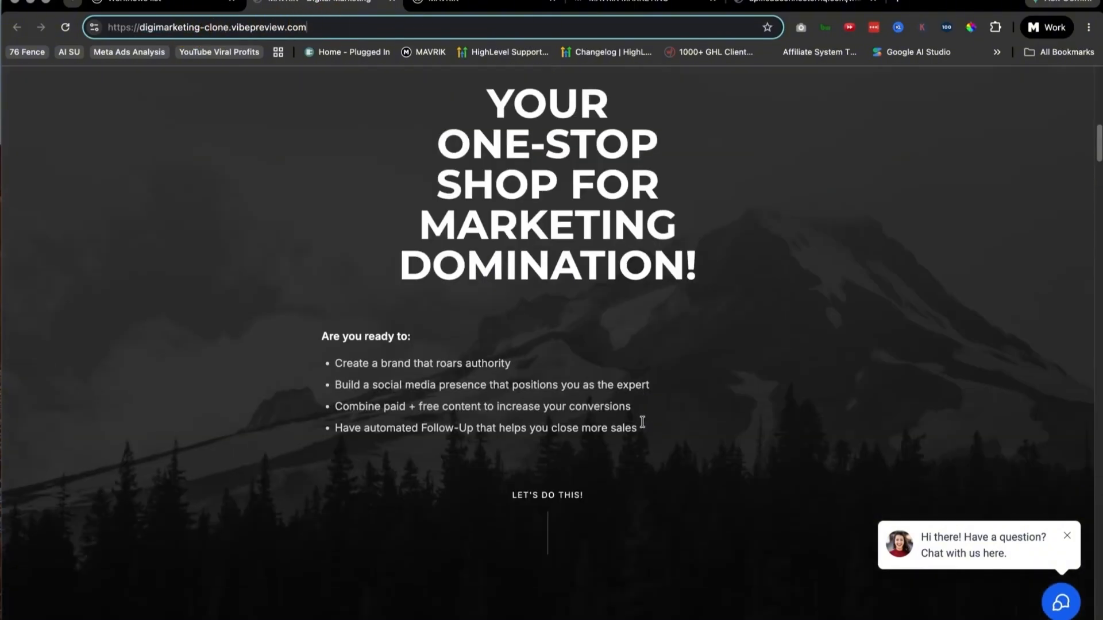
{"action": "scroll", "coordinate": [641, 424], "scroll_direction": "down", "scroll_amount": 15}
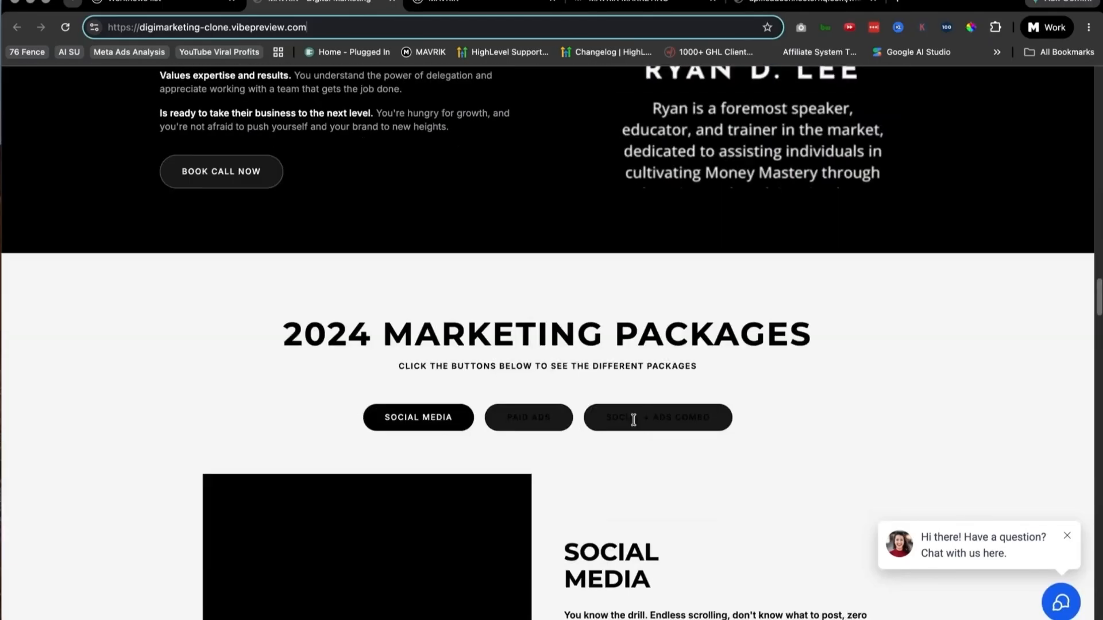
{"action": "scroll", "coordinate": [632, 425], "scroll_direction": "down", "scroll_amount": 5}
{"action": "scroll", "coordinate": [588, 197], "scroll_direction": "up", "scroll_amount": 1}
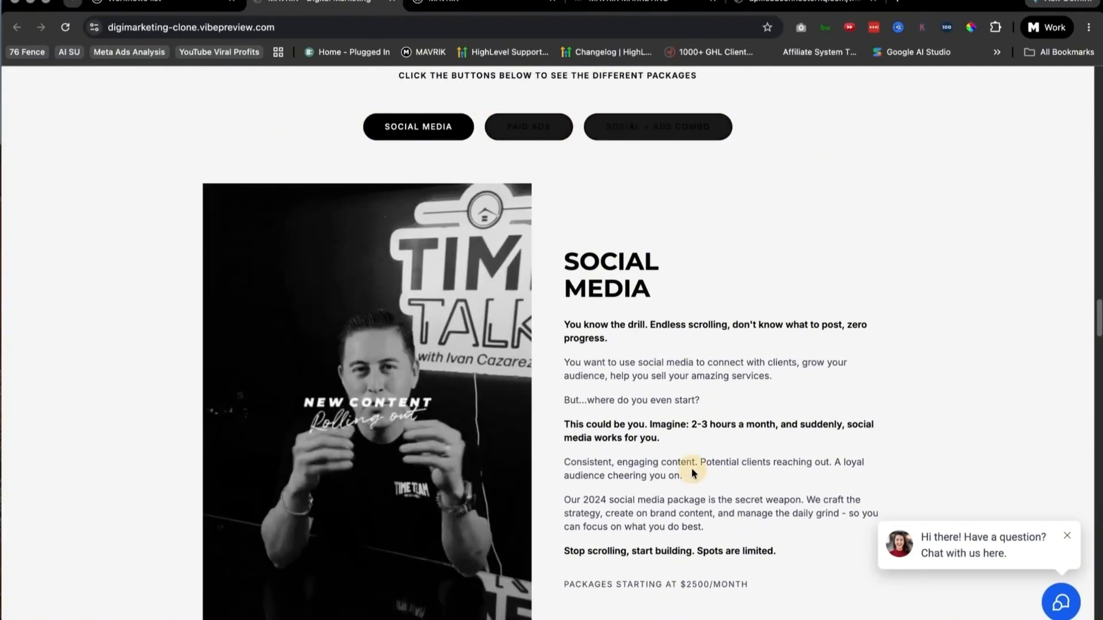
Step: Check the social media package section and the strategy call booking form opened from the page header, closing the form
{"action": "scroll", "coordinate": [670, 438], "scroll_direction": "down", "scroll_amount": 2}
{"action": "scroll", "coordinate": [675, 461], "scroll_direction": "down", "scroll_amount": 17}
{"action": "scroll", "coordinate": [649, 451], "scroll_direction": "up", "scroll_amount": 15}
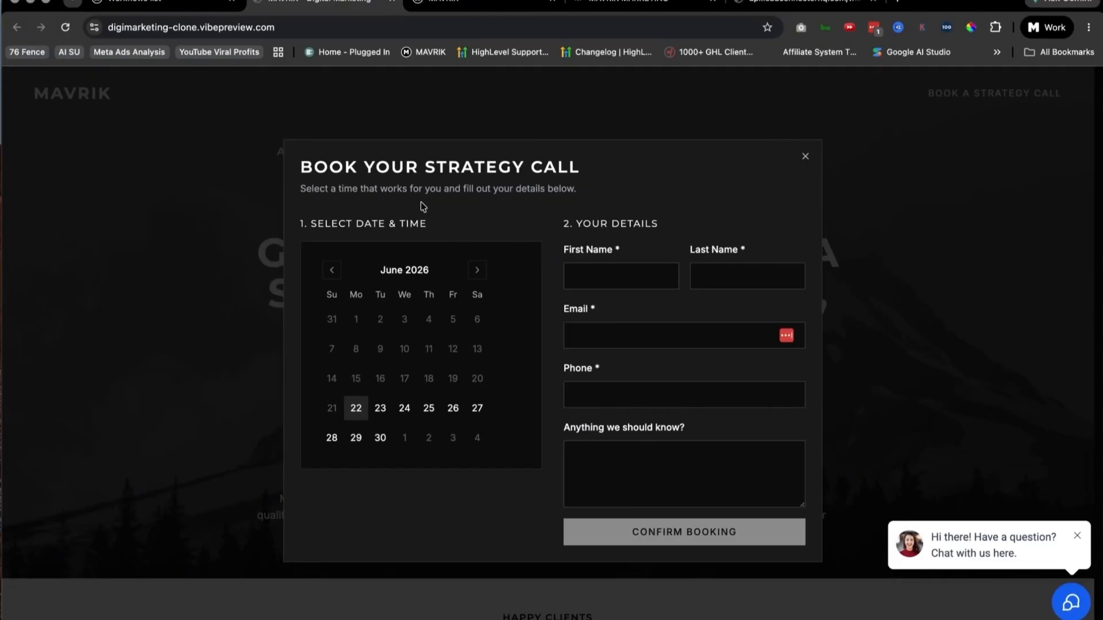
{"action": "left_click", "coordinate": [806, 158]}
{"action": "scroll", "coordinate": [653, 328], "scroll_direction": "down", "scroll_amount": 5}
{"action": "scroll", "coordinate": [653, 328], "scroll_direction": "up", "scroll_amount": 5}
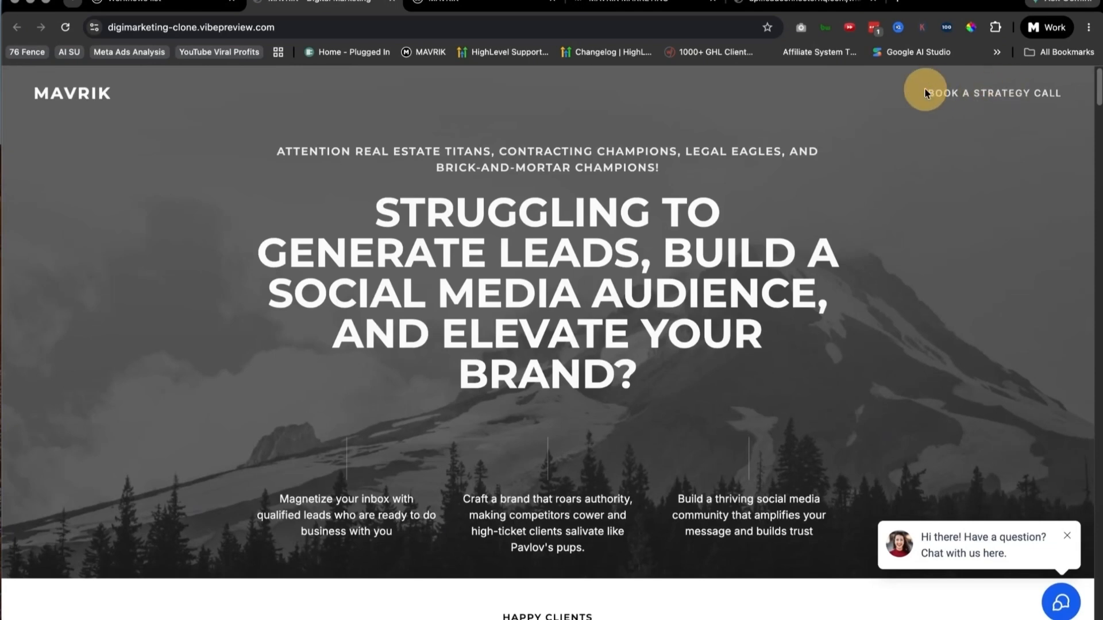
{"action": "left_click", "coordinate": [991, 96]}
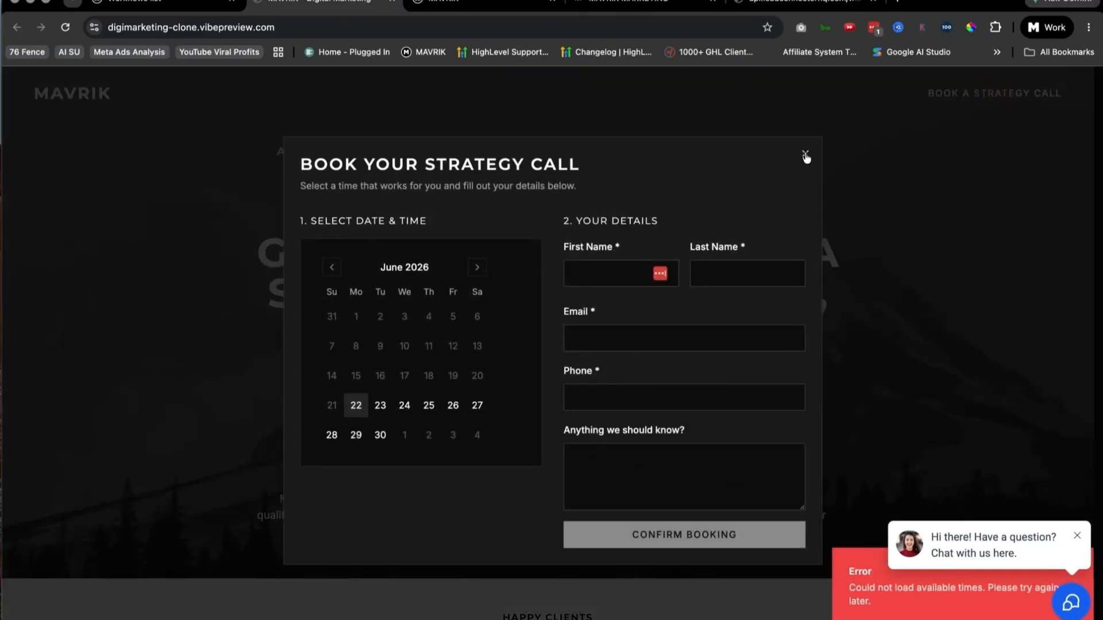
{"action": "left_click", "coordinate": [805, 155]}
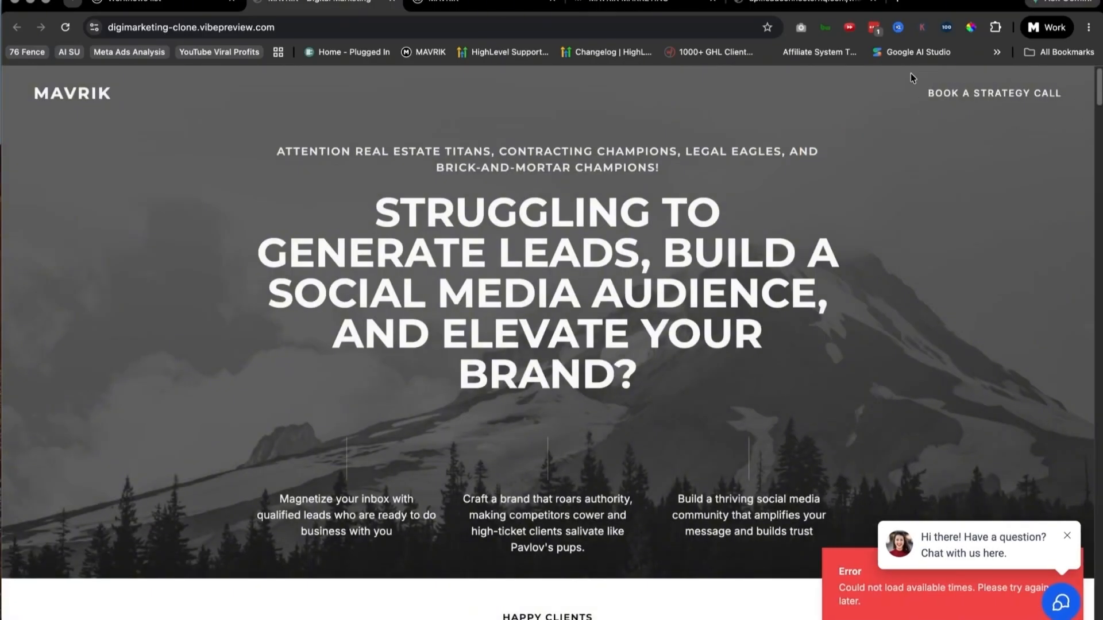
Step: Examine the Happy Clients logos and the marketing domination section of the published site
{"action": "scroll", "coordinate": [728, 385], "scroll_direction": "down", "scroll_amount": 7}
{"action": "scroll", "coordinate": [770, 402], "scroll_direction": "up", "scroll_amount": 4}
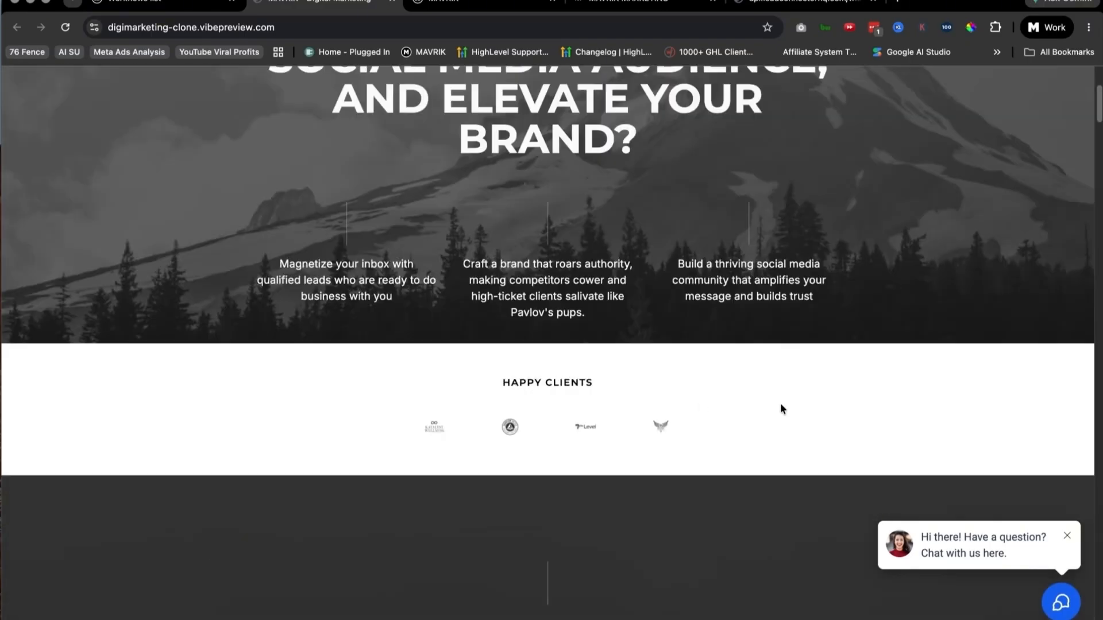
{"action": "left_click_drag", "start_coordinate": [757, 423], "coordinate": [346, 424]}
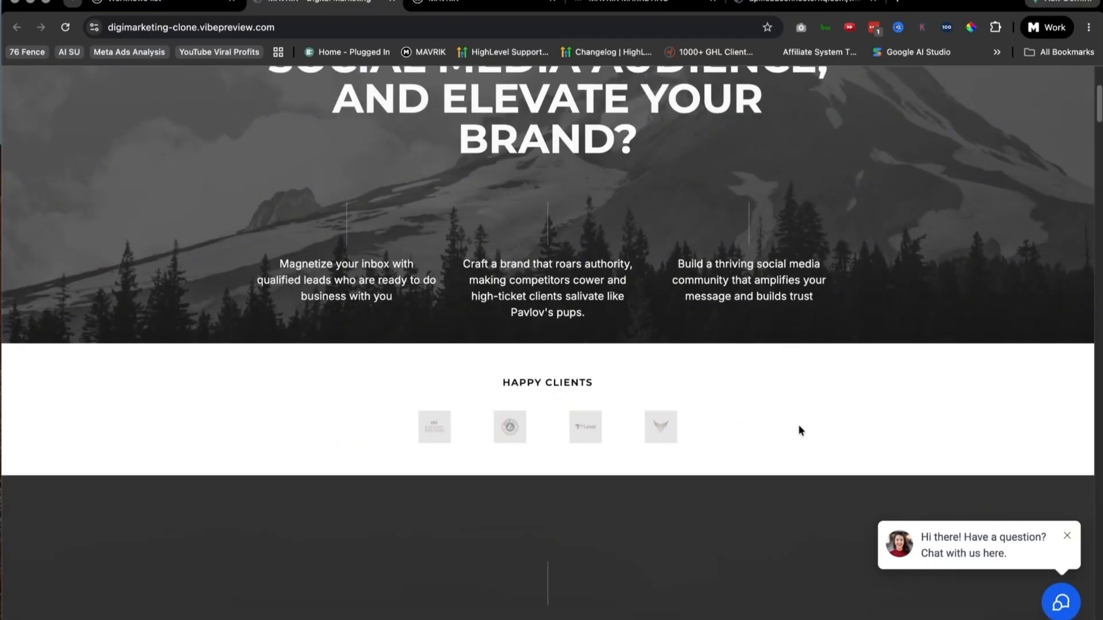
{"action": "scroll", "coordinate": [802, 413], "scroll_direction": "down", "scroll_amount": 11}
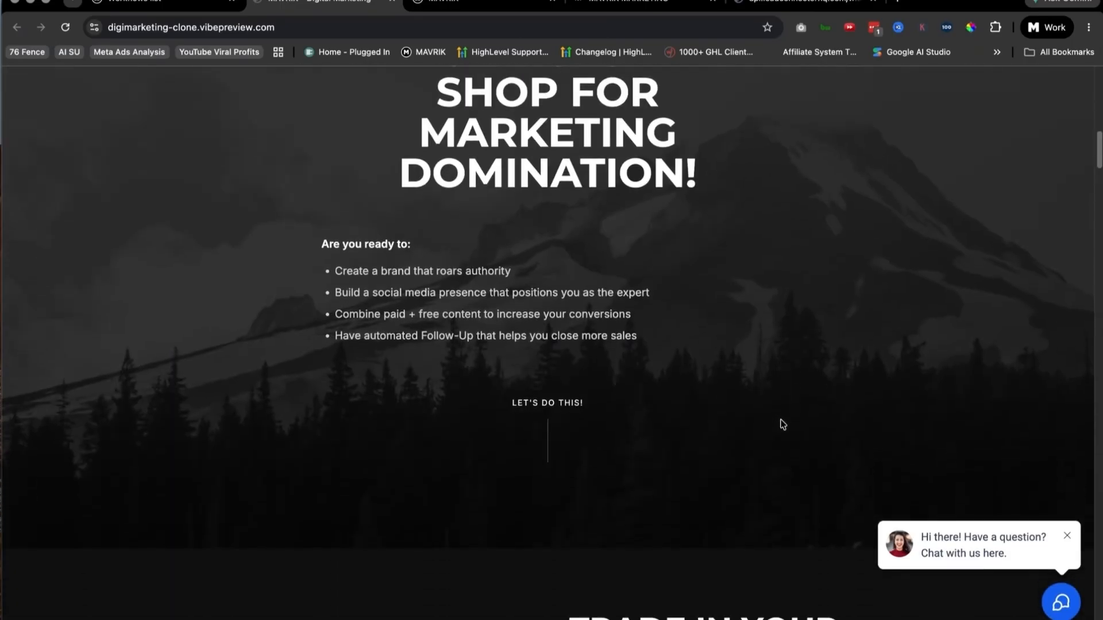
{"action": "scroll", "coordinate": [782, 424], "scroll_direction": "down", "scroll_amount": 10}
Step: Check the Book Call Now button below the three strategy call points and close the booking form it opens
{"action": "scroll", "coordinate": [786, 418], "scroll_direction": "up", "scroll_amount": 1}
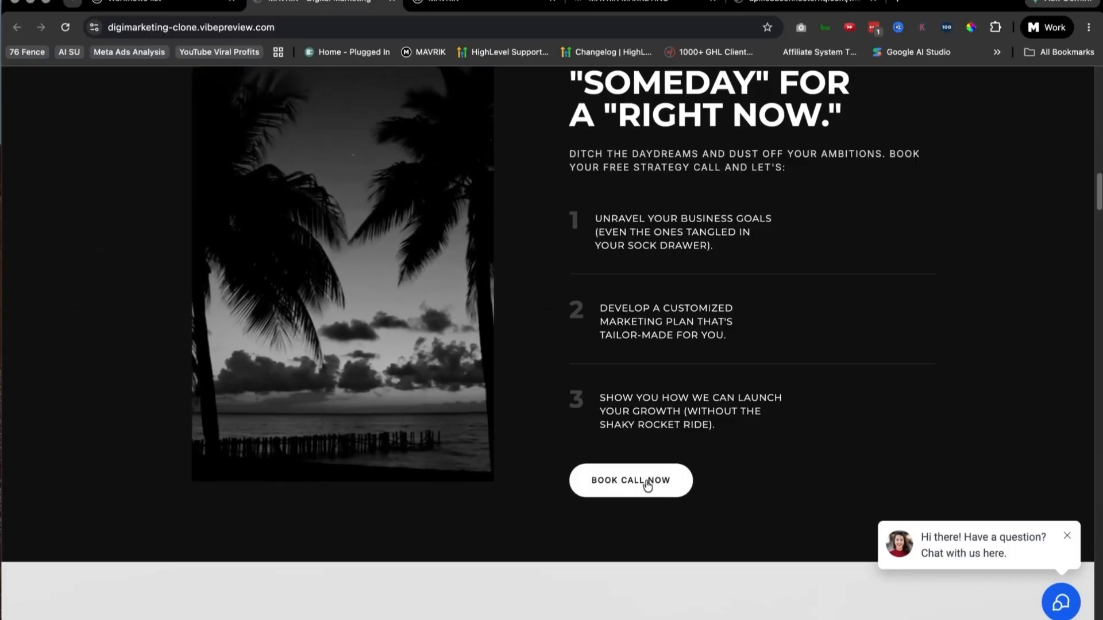
{"action": "scroll", "coordinate": [798, 483], "scroll_direction": "up", "scroll_amount": 1}
{"action": "scroll", "coordinate": [747, 485], "scroll_direction": "down", "scroll_amount": 1}
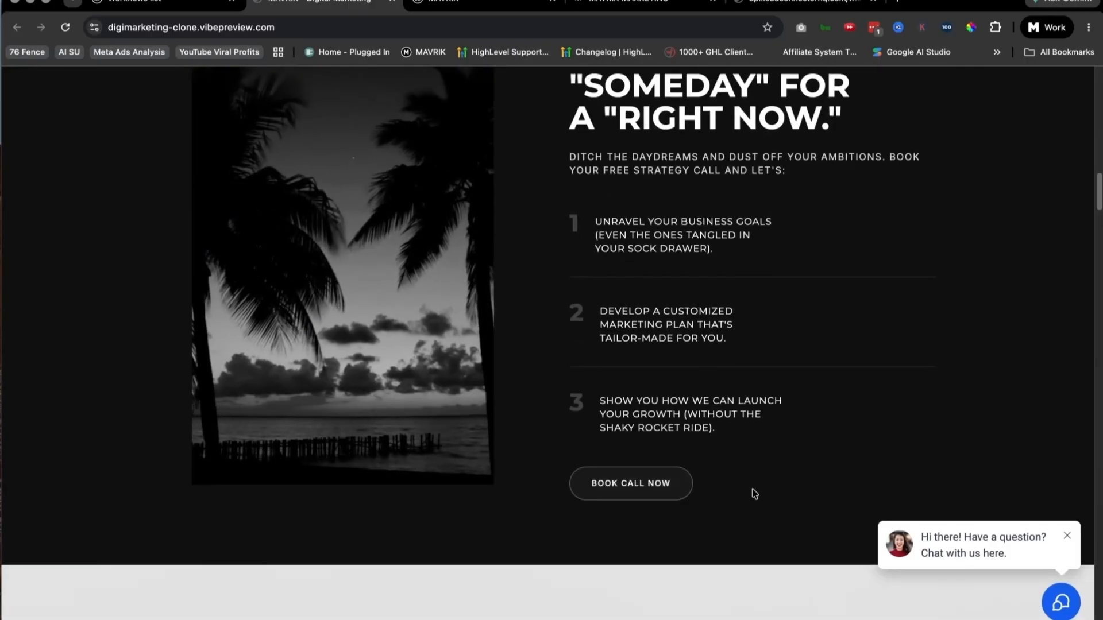
{"action": "scroll", "coordinate": [754, 494], "scroll_direction": "down", "scroll_amount": 1}
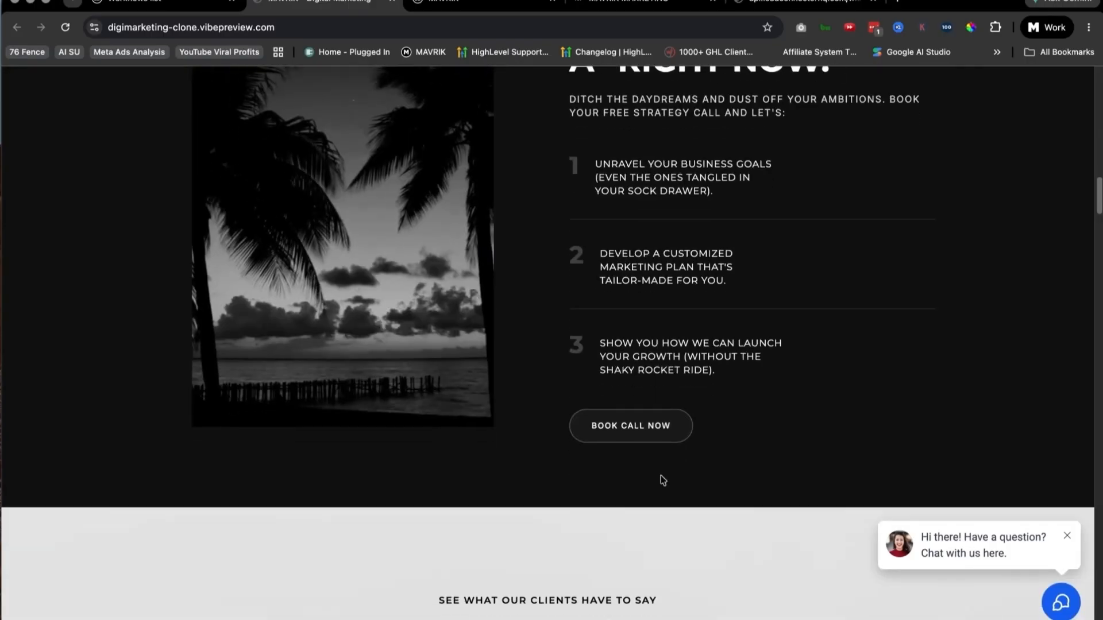
{"action": "left_click", "coordinate": [625, 431]}
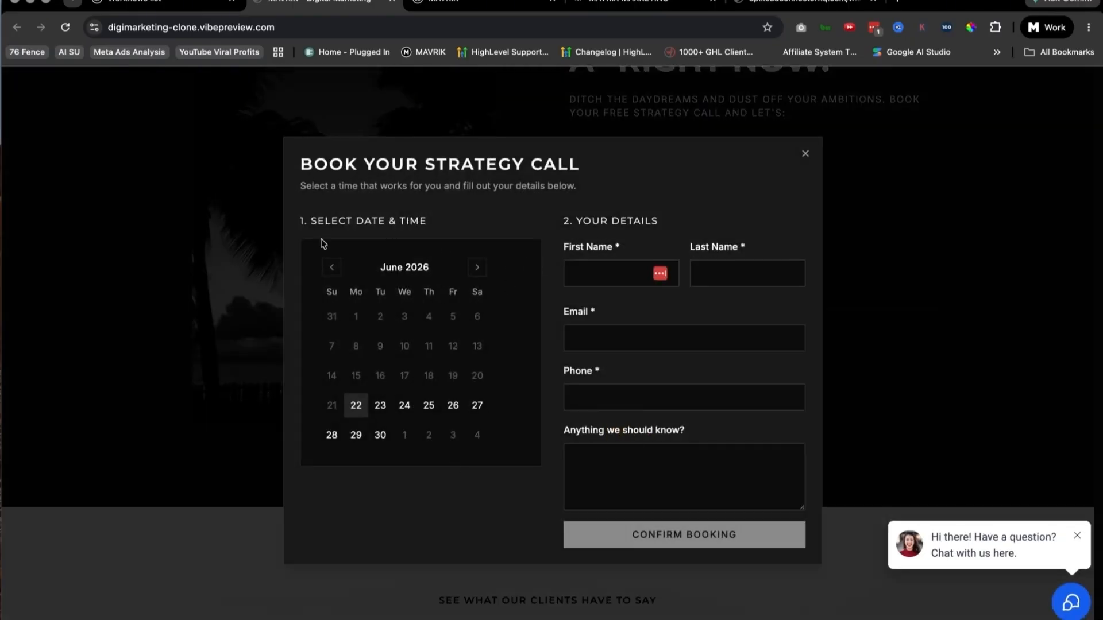
{"action": "left_click", "coordinate": [805, 155]}
Step: Examine the client testimonials and the "This isn't for everyone" section, including its text beside the scrolling image
{"action": "scroll", "coordinate": [751, 386], "scroll_direction": "down", "scroll_amount": 13}
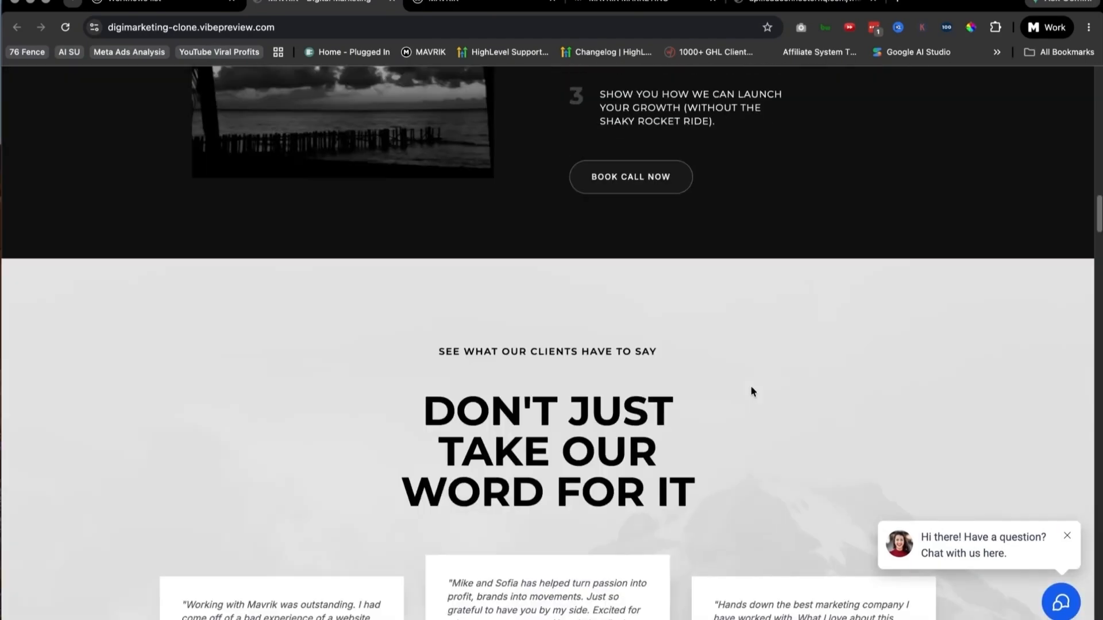
{"action": "scroll", "coordinate": [529, 370], "scroll_direction": "down", "scroll_amount": 8}
{"action": "scroll", "coordinate": [546, 356], "scroll_direction": "up", "scroll_amount": 5}
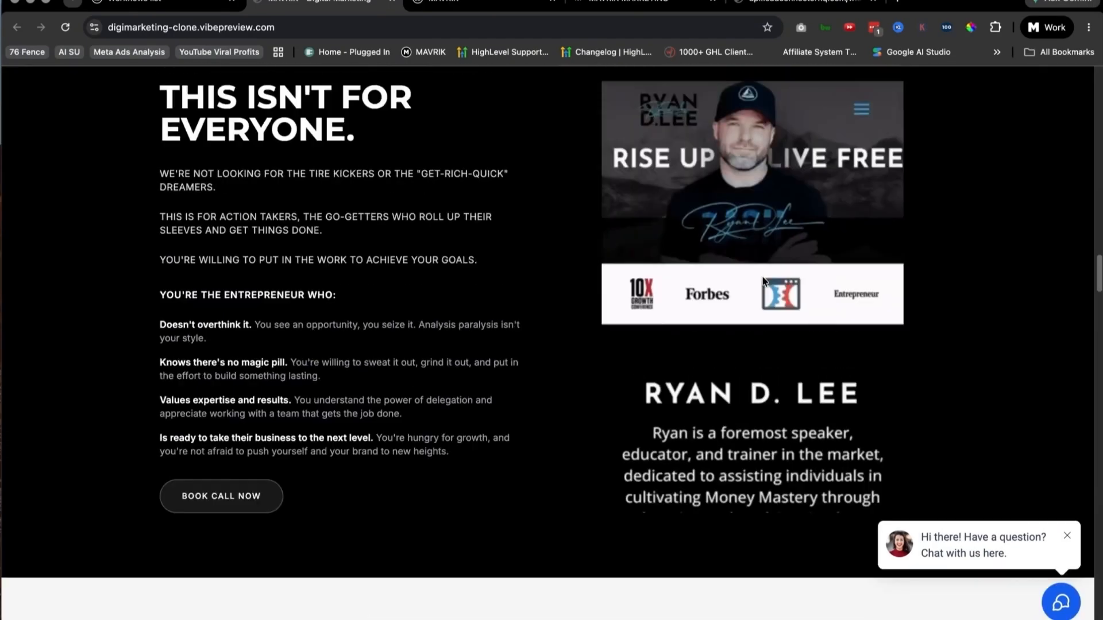
{"action": "scroll", "coordinate": [569, 344], "scroll_direction": "down", "scroll_amount": 5}
{"action": "scroll", "coordinate": [569, 344], "scroll_direction": "down", "scroll_amount": 4}
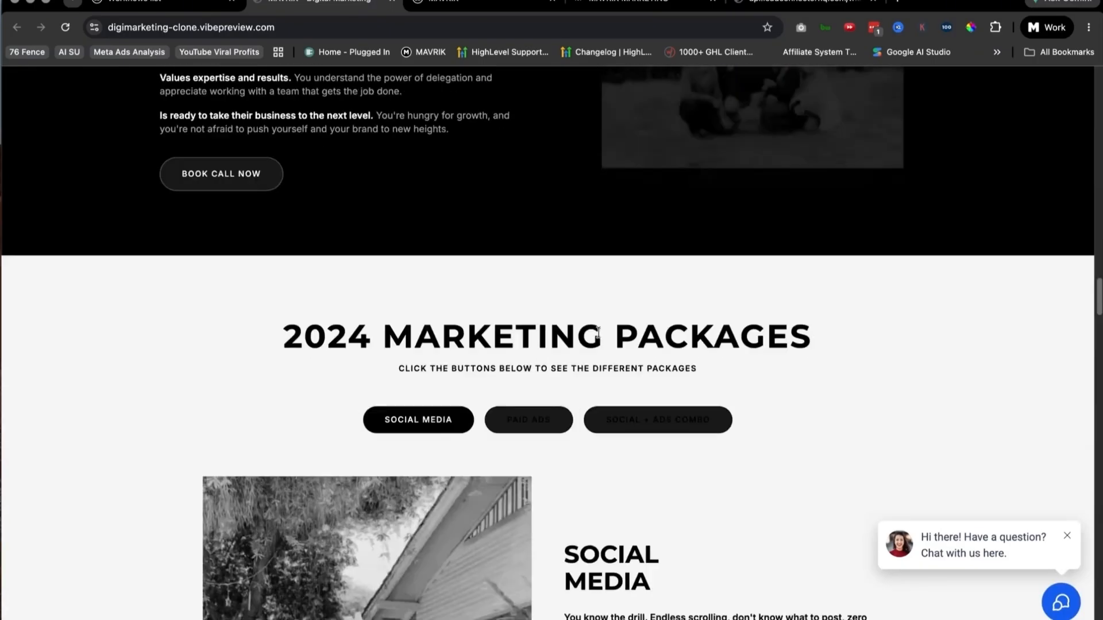
{"action": "scroll", "coordinate": [743, 263], "scroll_direction": "up", "scroll_amount": 5}
{"action": "scroll", "coordinate": [747, 248], "scroll_direction": "up", "scroll_amount": 6}
{"action": "scroll", "coordinate": [779, 328], "scroll_direction": "down", "scroll_amount": 5}
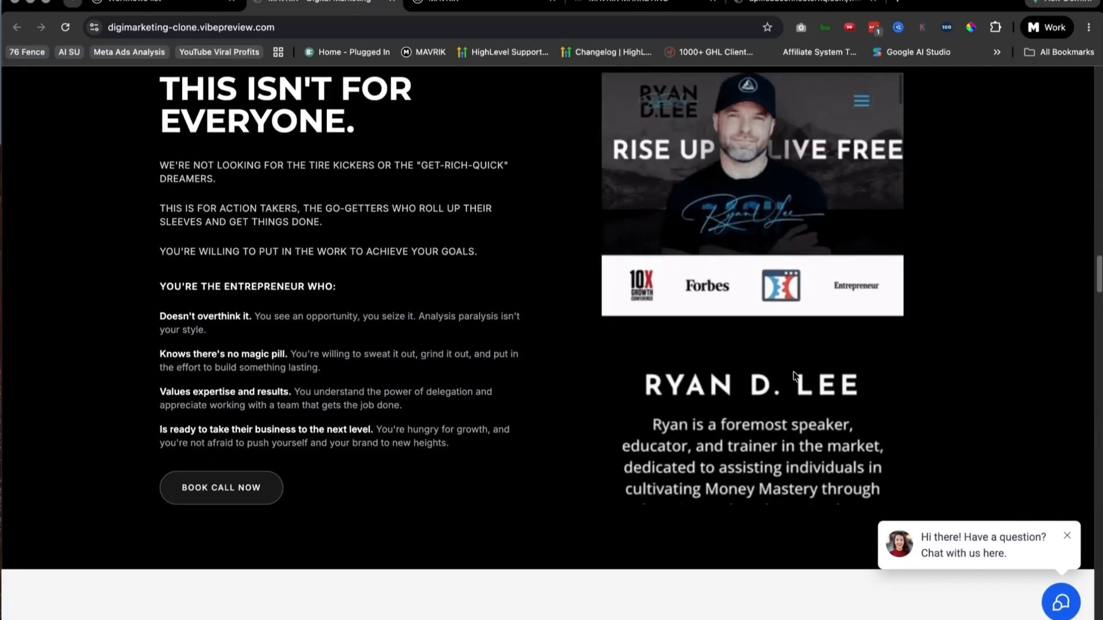
{"action": "left_click_drag", "start_coordinate": [150, 93], "coordinate": [472, 444]}
{"action": "scroll", "coordinate": [472, 444], "scroll_direction": "down", "scroll_amount": 15}
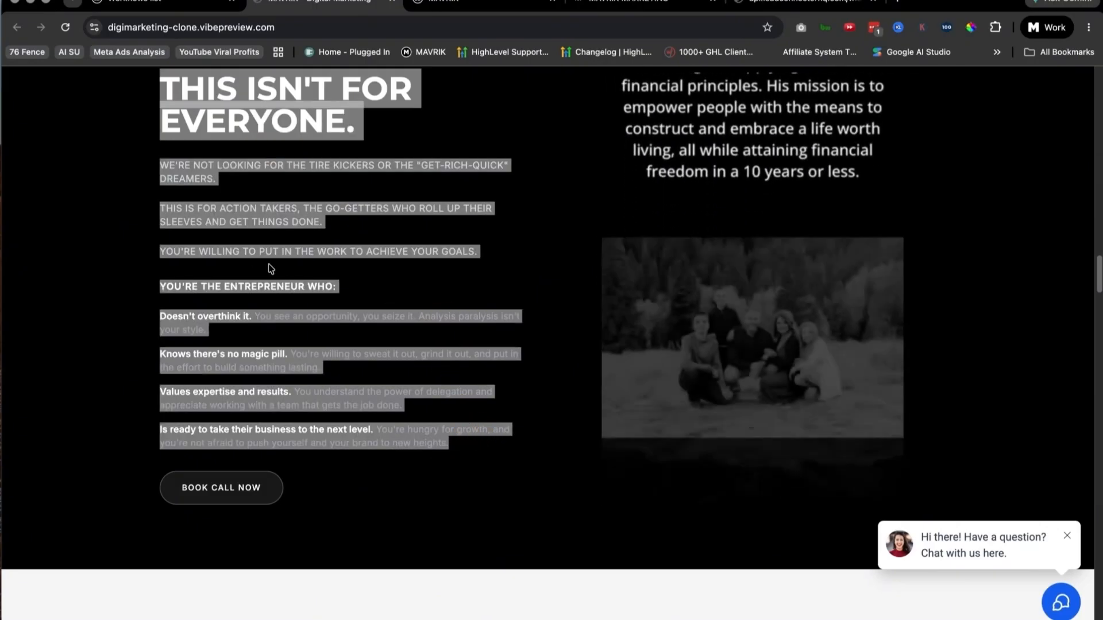
{"action": "scroll", "coordinate": [643, 394], "scroll_direction": "down", "scroll_amount": 10}
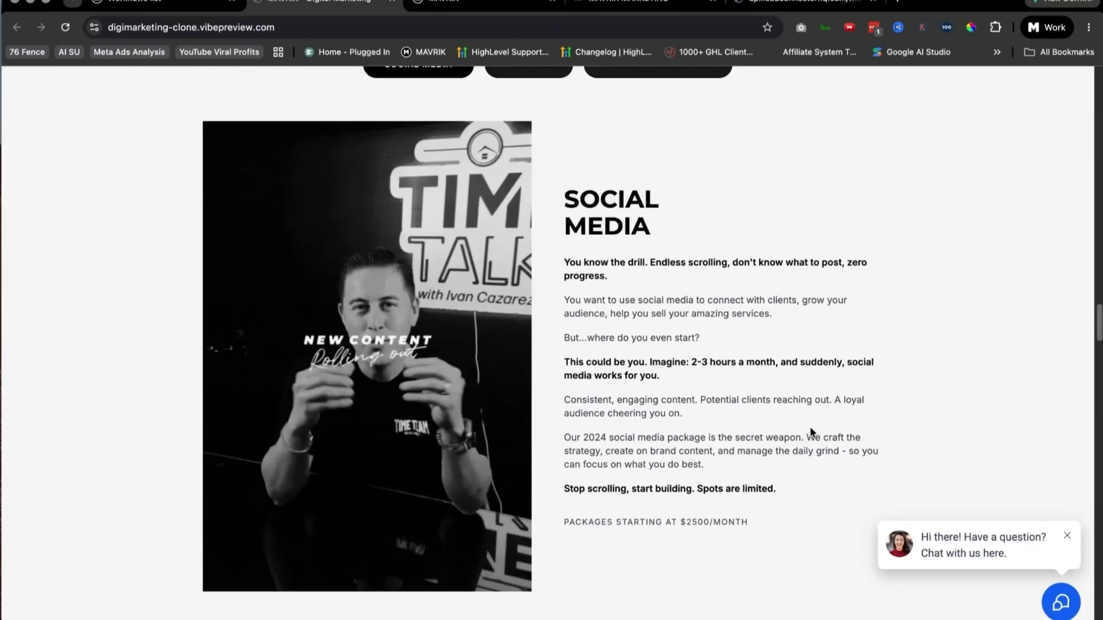
Step: Check the Paid Ads and Social + Ads Combo buttons and the heading of the 2024 marketing packages section
{"action": "scroll", "coordinate": [643, 396], "scroll_direction": "up", "scroll_amount": 12}
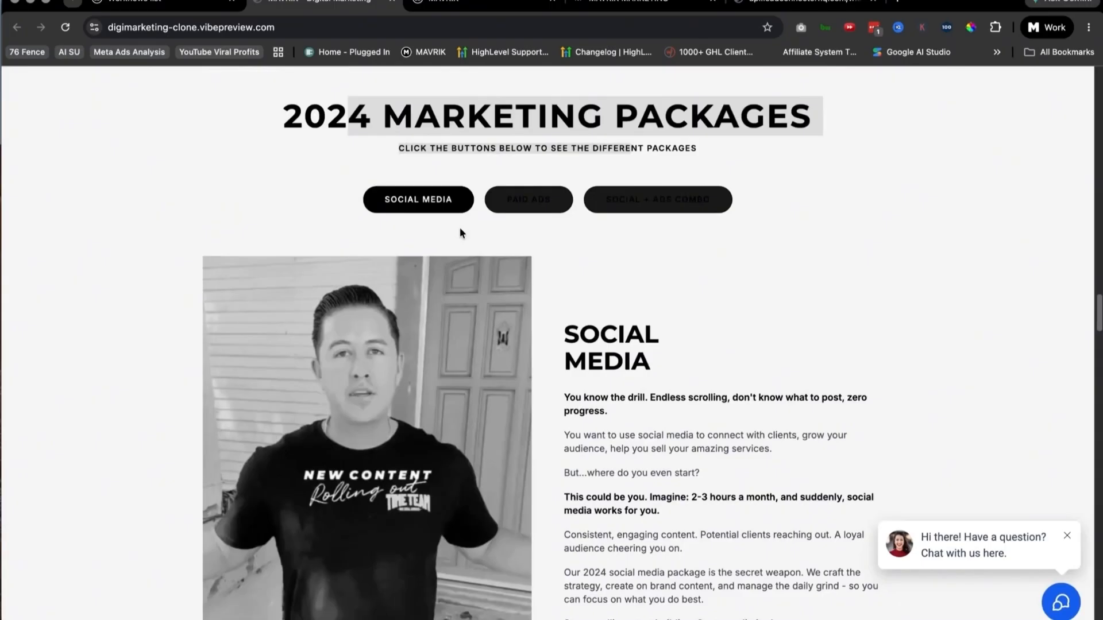
{"action": "left_click", "coordinate": [485, 206]}
{"action": "left_click", "coordinate": [637, 201]}
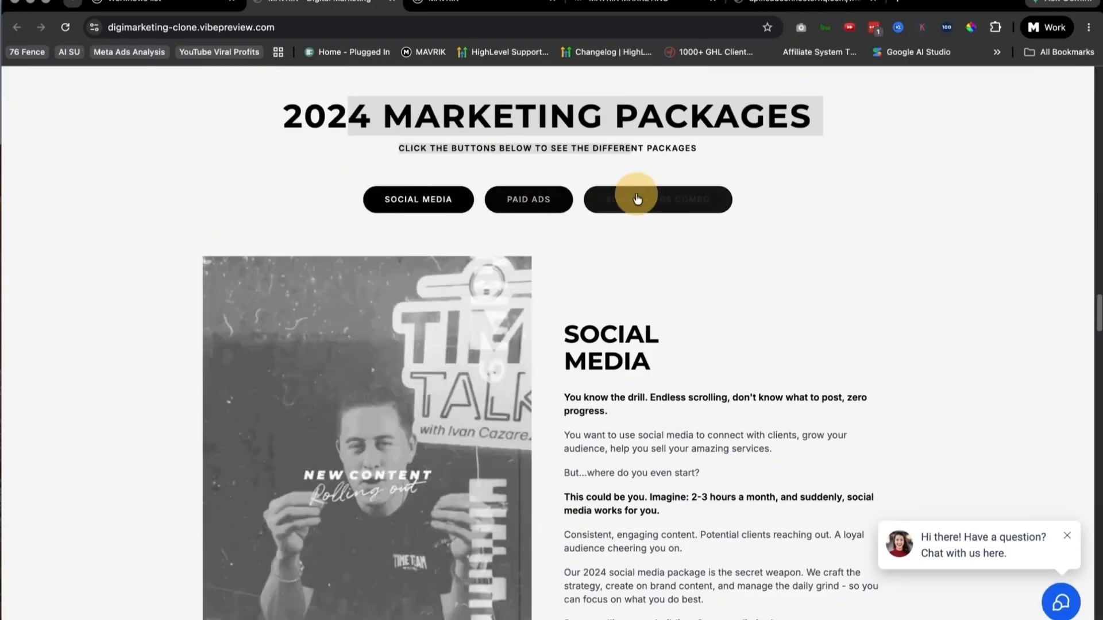
{"action": "left_click", "coordinate": [533, 200]}
{"action": "left_click", "coordinate": [642, 193]}
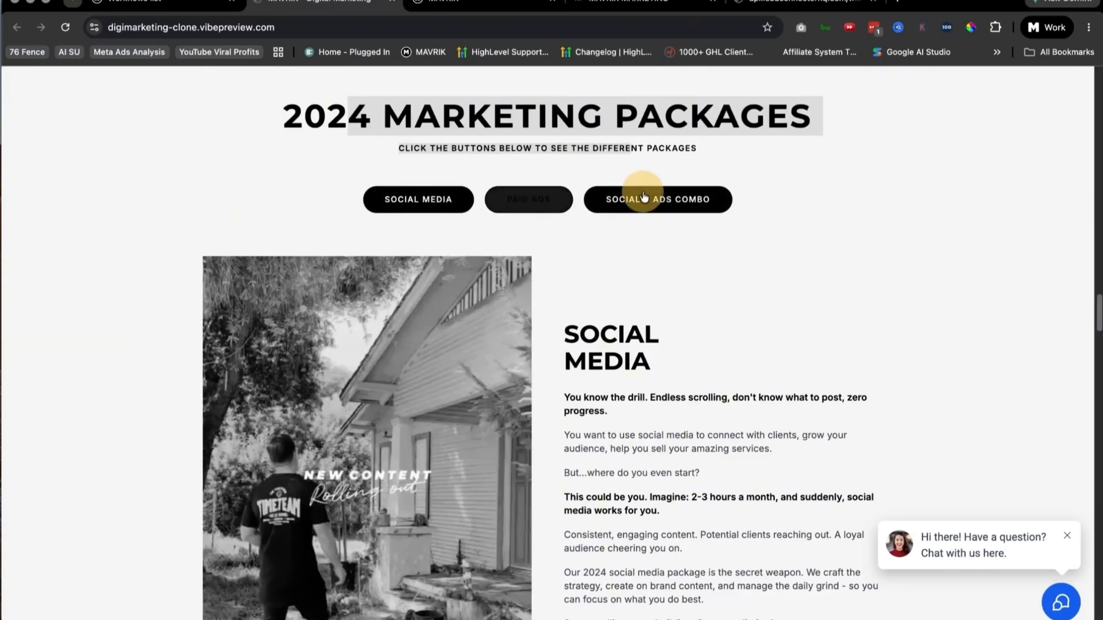
{"action": "left_click", "coordinate": [547, 200]}
{"action": "left_click", "coordinate": [362, 118]}
{"action": "left_click_drag", "start_coordinate": [275, 115], "coordinate": [391, 128]}
{"action": "left_click", "coordinate": [769, 173]}
Step: Review the remaining sections down to the Book Demo Now offer and open the chat widget to view its contact options
{"action": "scroll", "coordinate": [766, 370], "scroll_direction": "down", "scroll_amount": 1}
{"action": "scroll", "coordinate": [764, 369], "scroll_direction": "down", "scroll_amount": 20}
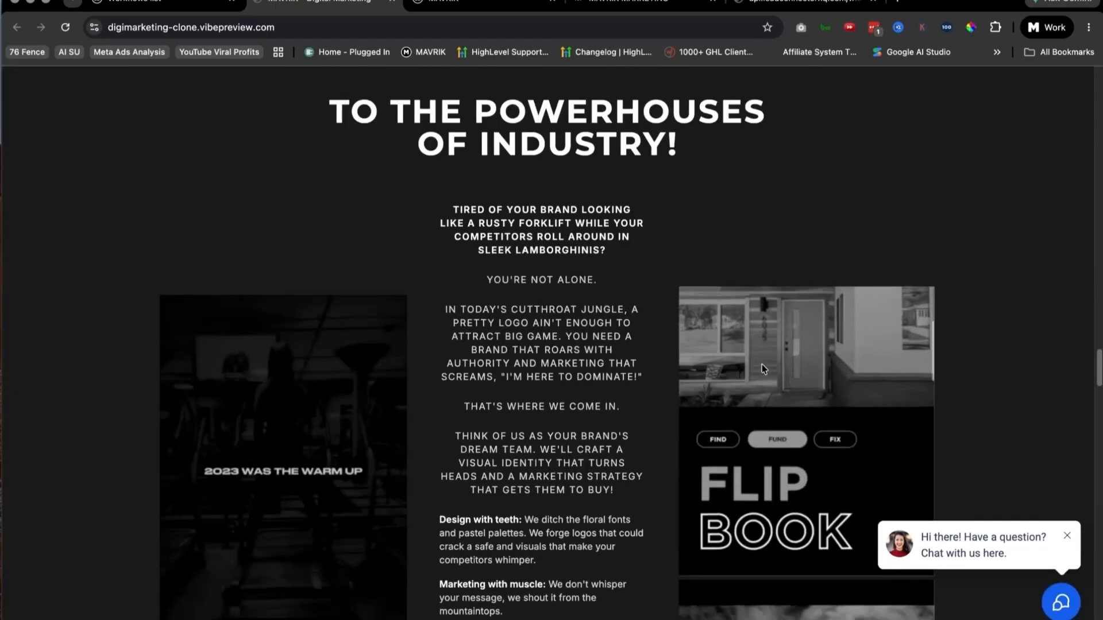
{"action": "scroll", "coordinate": [627, 334], "scroll_direction": "down", "scroll_amount": 20}
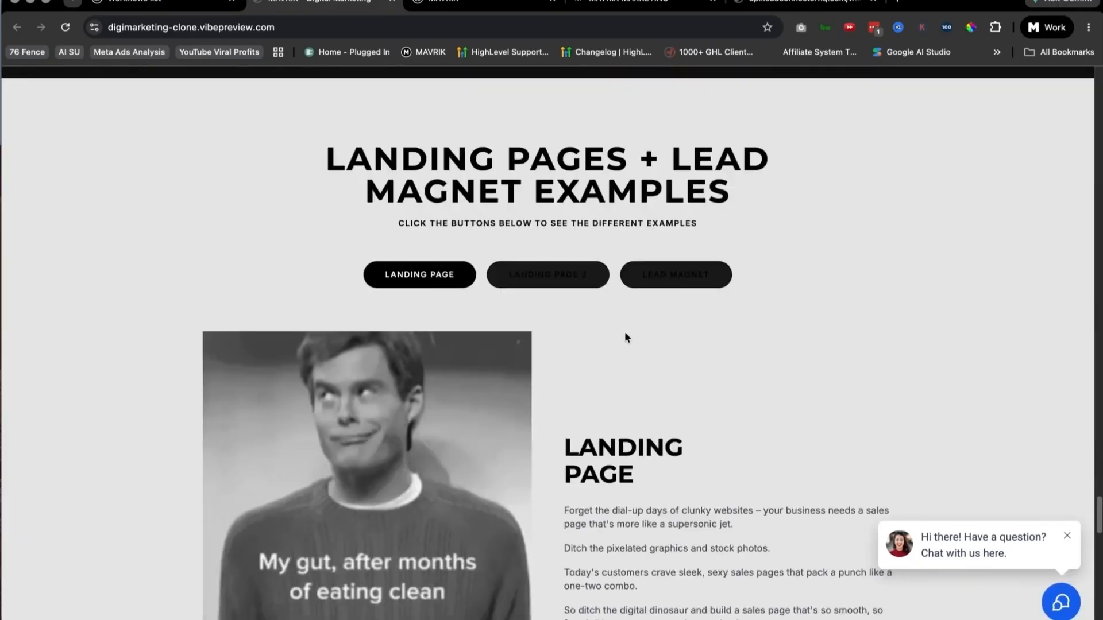
{"action": "scroll", "coordinate": [627, 339], "scroll_direction": "down", "scroll_amount": 8}
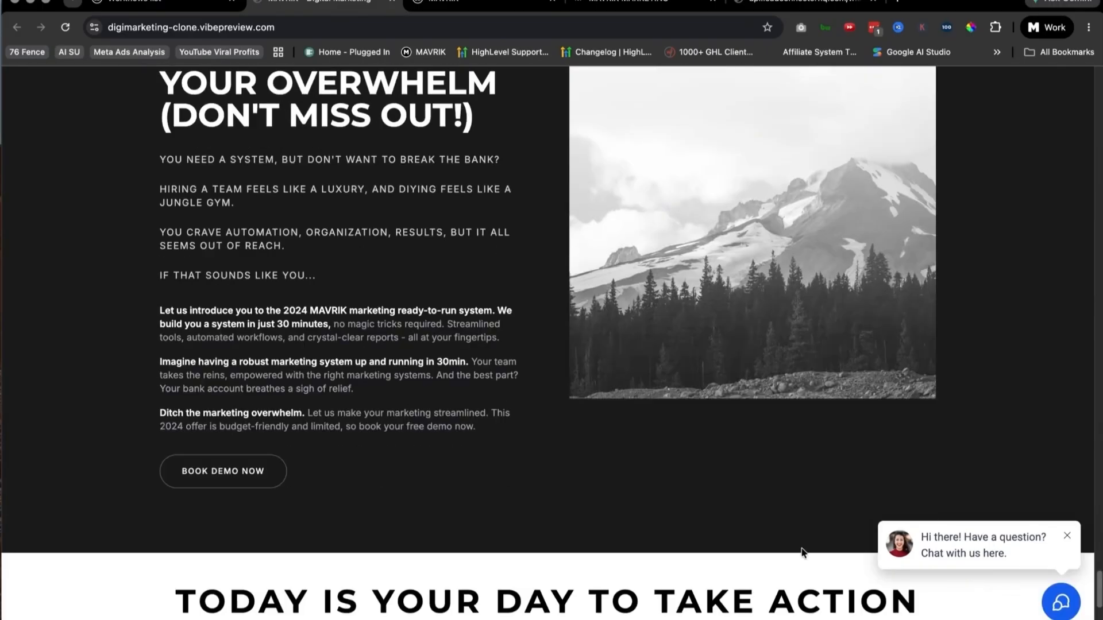
{"action": "left_click", "coordinate": [976, 538]}
{"action": "left_click", "coordinate": [975, 329]}
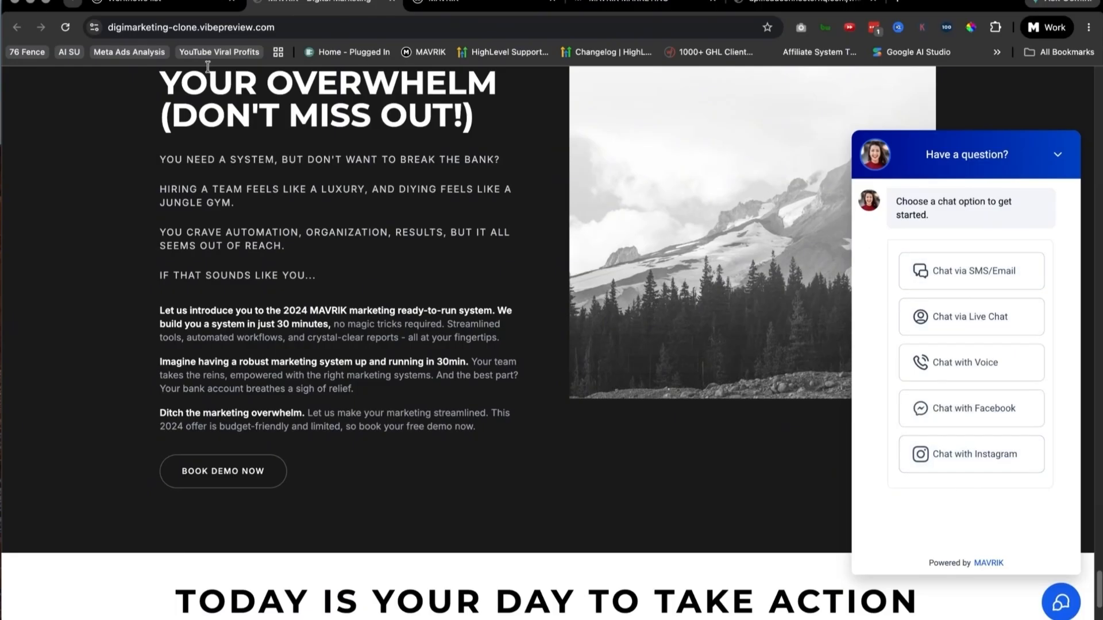
Step: Return to the DigiMarketing Clone project and dismiss the publish confirmation
{"action": "left_click", "coordinate": [138, 2]}
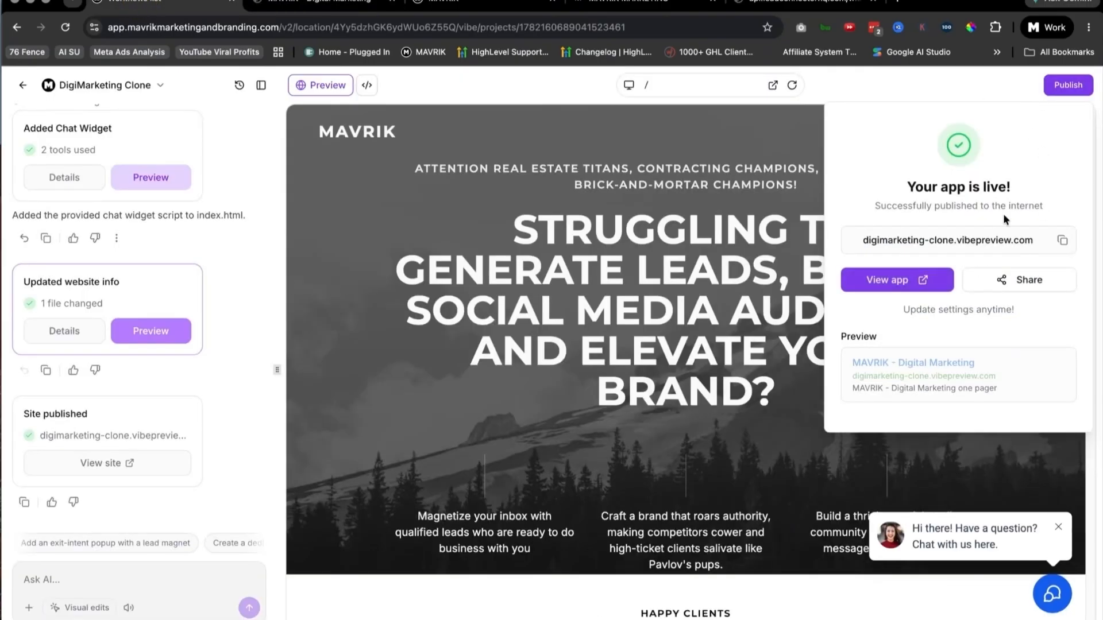
{"action": "left_click", "coordinate": [971, 92]}
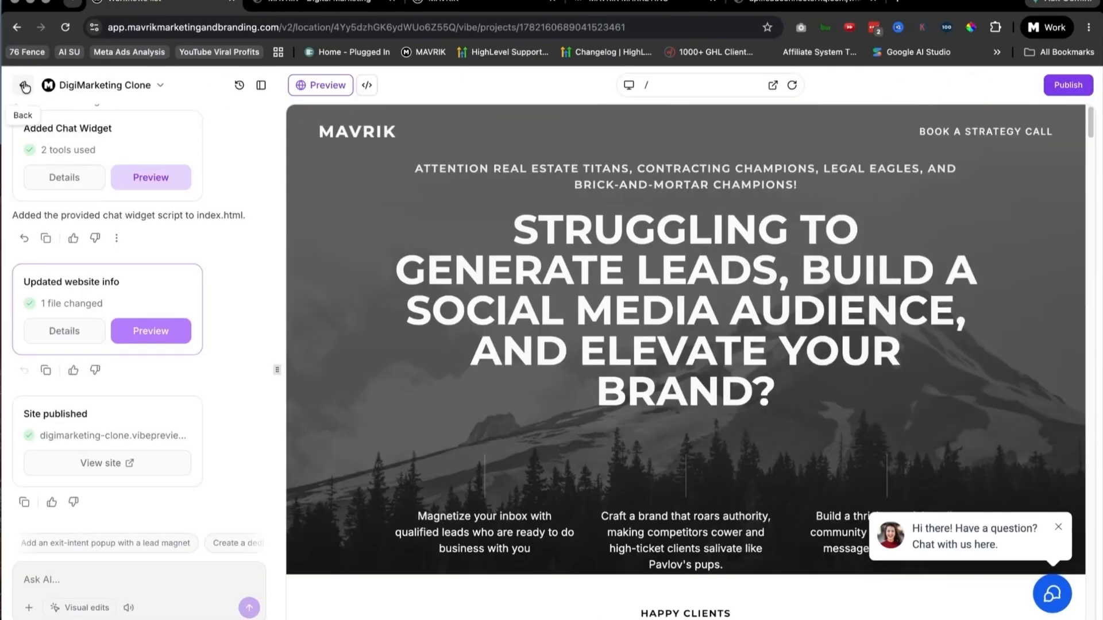
Step: View the list of chat widgets in the MAVRIK account and return to the DigiMarketing Clone project
{"action": "left_click", "coordinate": [322, 3]}
{"action": "left_click", "coordinate": [477, 5]}
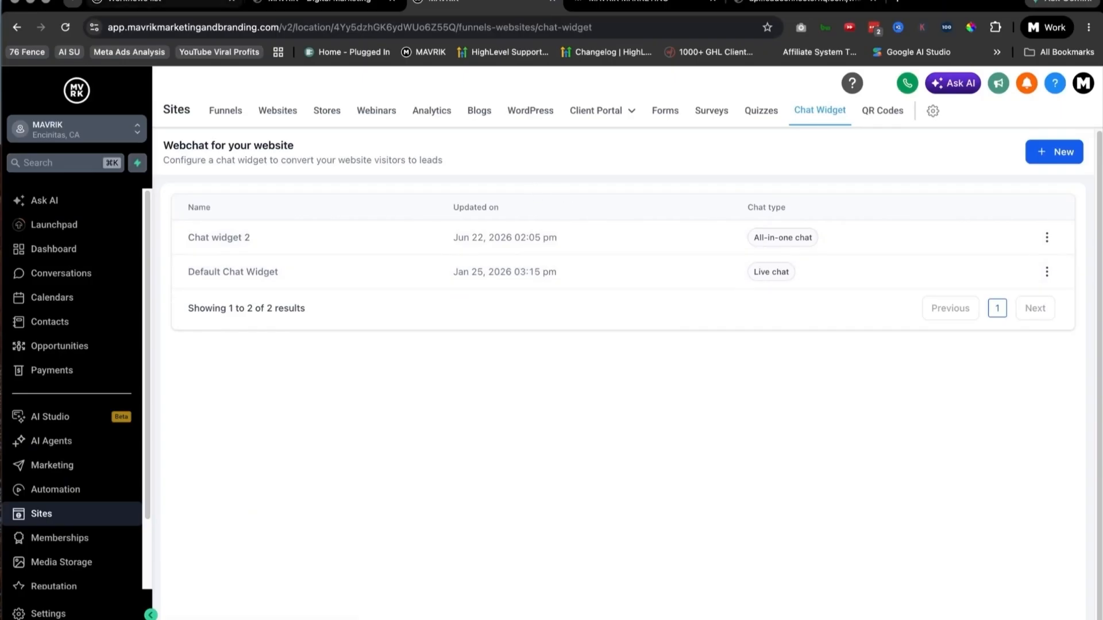
{"action": "left_click", "coordinate": [143, 2]}
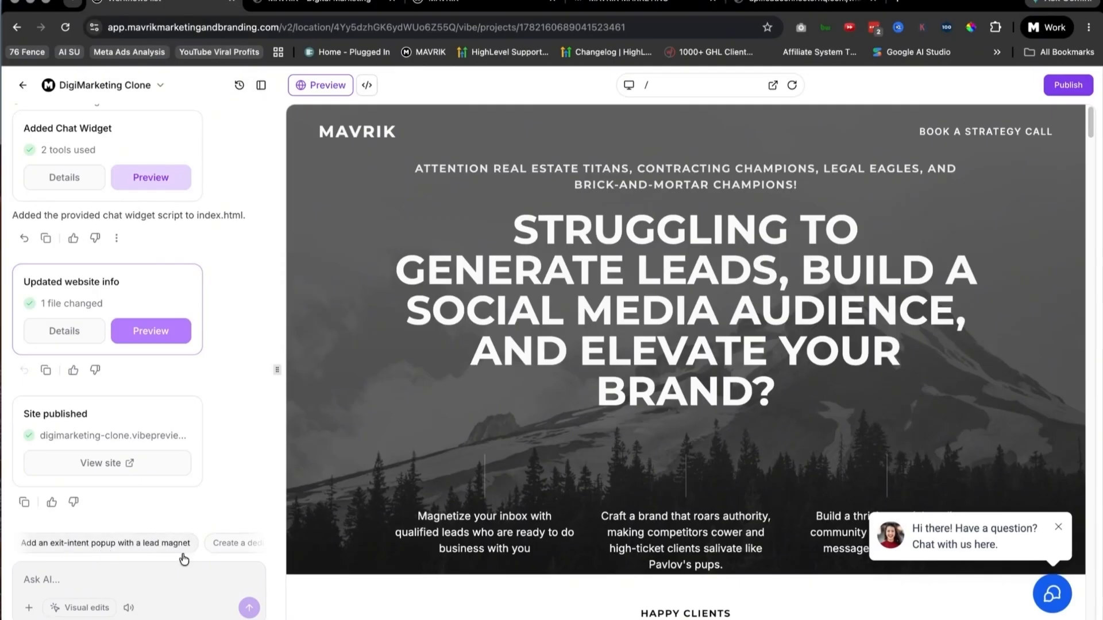
Step: Review the clone's preview from the Book a Strategy Call link down through the marketing packages to the Social Media Examples heading
{"action": "left_click_drag", "start_coordinate": [919, 131], "coordinate": [1060, 130]}
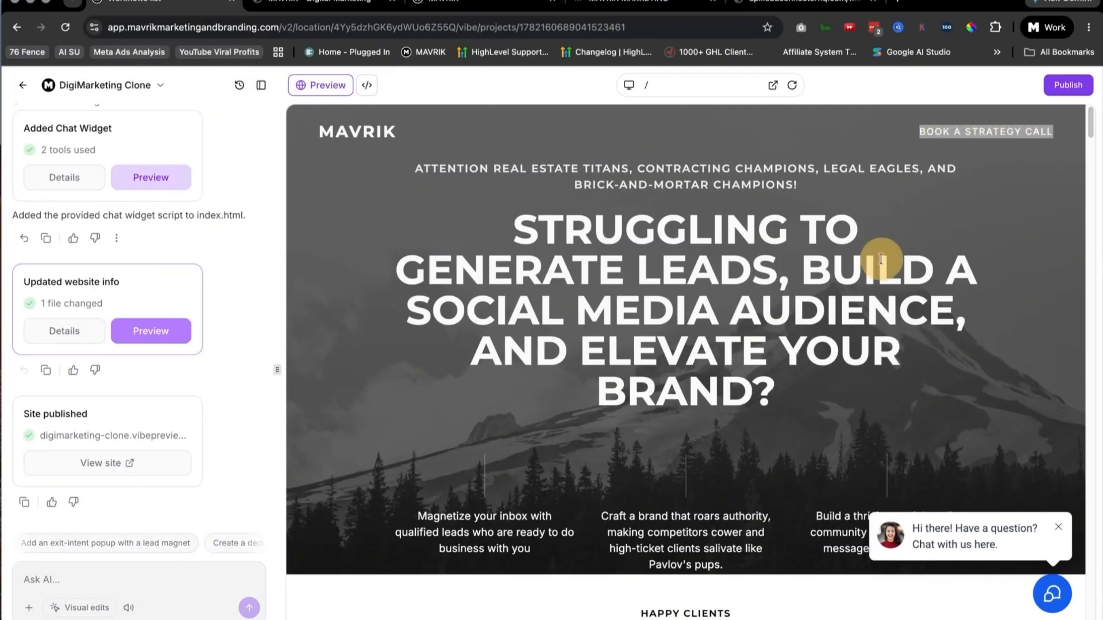
{"action": "left_click", "coordinate": [946, 216]}
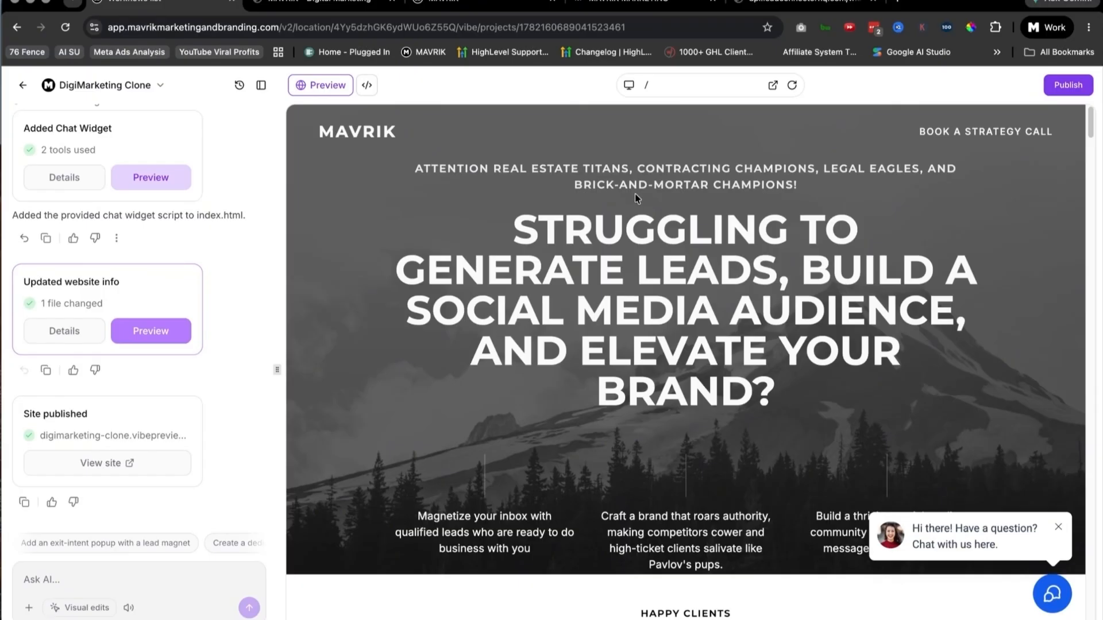
{"action": "scroll", "coordinate": [636, 198], "scroll_direction": "down", "scroll_amount": 20}
{"action": "scroll", "coordinate": [661, 200], "scroll_direction": "down", "scroll_amount": 15}
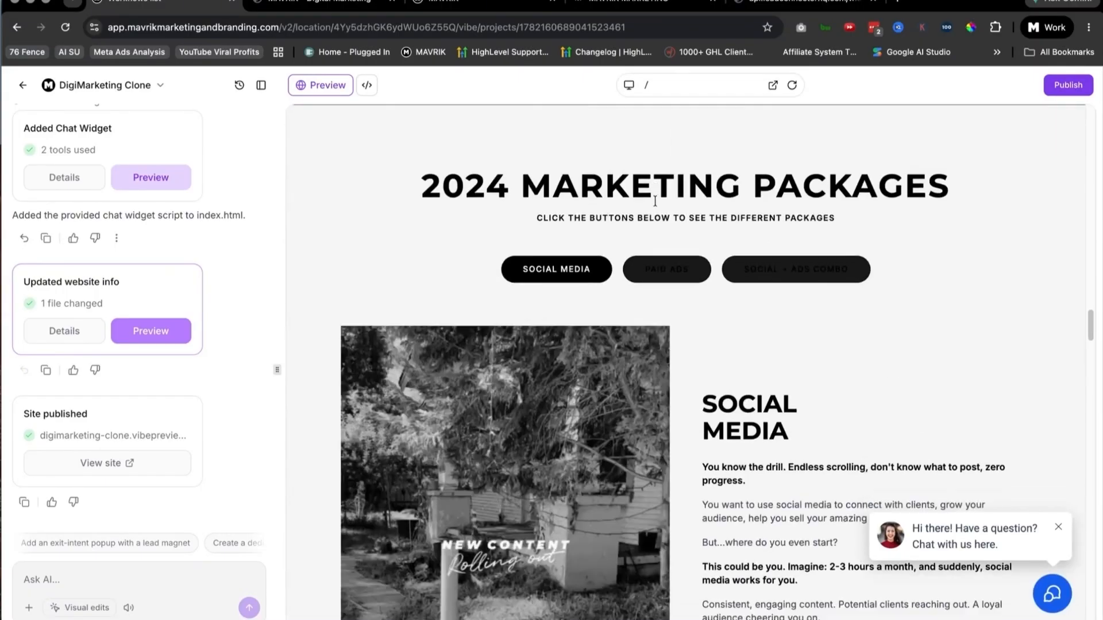
{"action": "scroll", "coordinate": [655, 201], "scroll_direction": "down", "scroll_amount": 10}
{"action": "scroll", "coordinate": [690, 224], "scroll_direction": "up", "scroll_amount": 5}
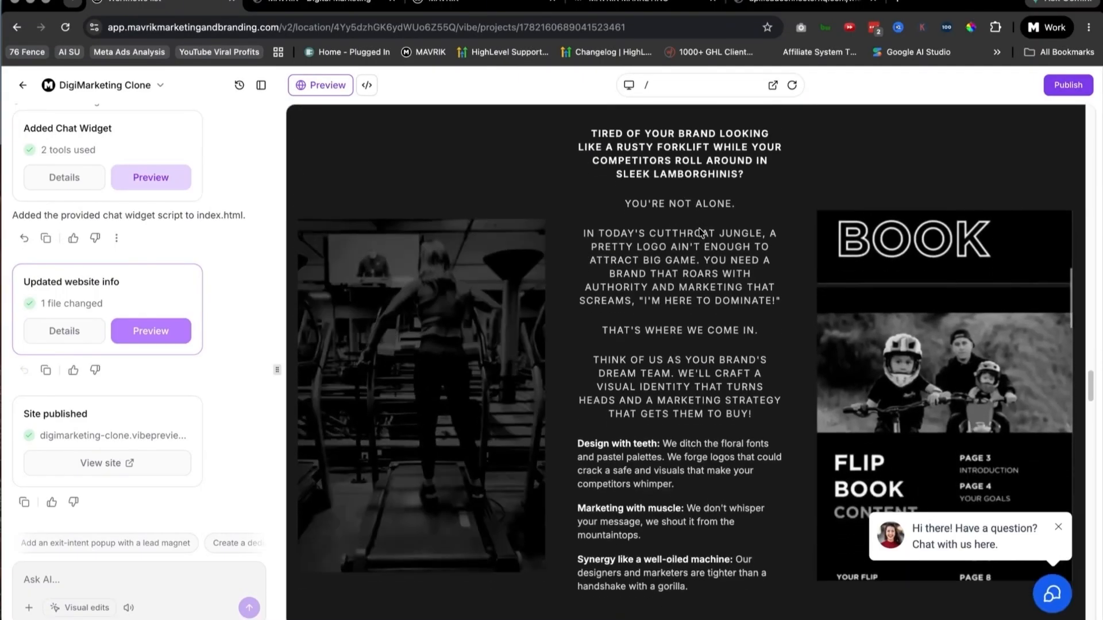
{"action": "scroll", "coordinate": [700, 232], "scroll_direction": "down", "scroll_amount": 1}
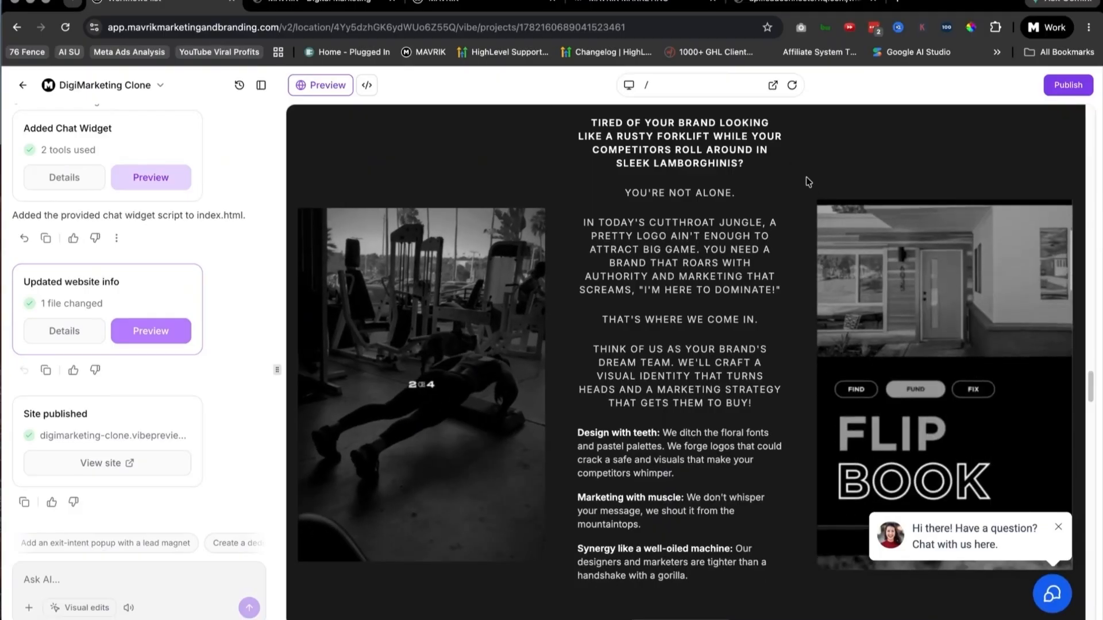
{"action": "scroll", "coordinate": [720, 307], "scroll_direction": "up", "scroll_amount": 2}
{"action": "scroll", "coordinate": [719, 306], "scroll_direction": "down", "scroll_amount": 3}
{"action": "scroll", "coordinate": [729, 316], "scroll_direction": "down", "scroll_amount": 4}
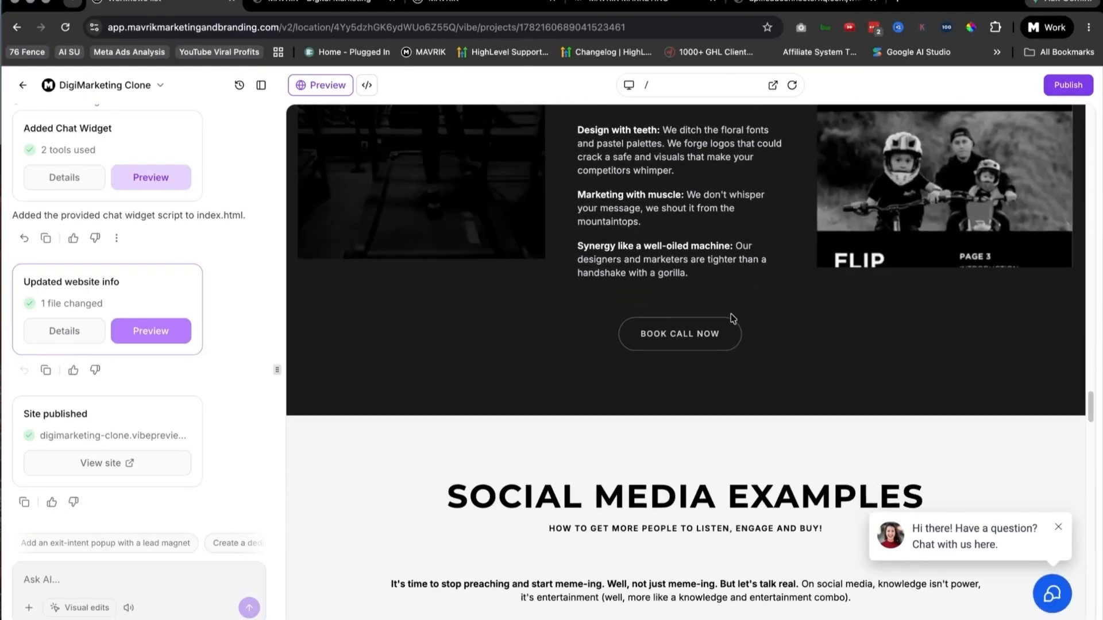
Step: Examine the preview's Landing Page section and go back to the branding section with the gym and Flip Book videos
{"action": "scroll", "coordinate": [733, 318], "scroll_direction": "down", "scroll_amount": 10}
{"action": "scroll", "coordinate": [766, 338], "scroll_direction": "down", "scroll_amount": 15}
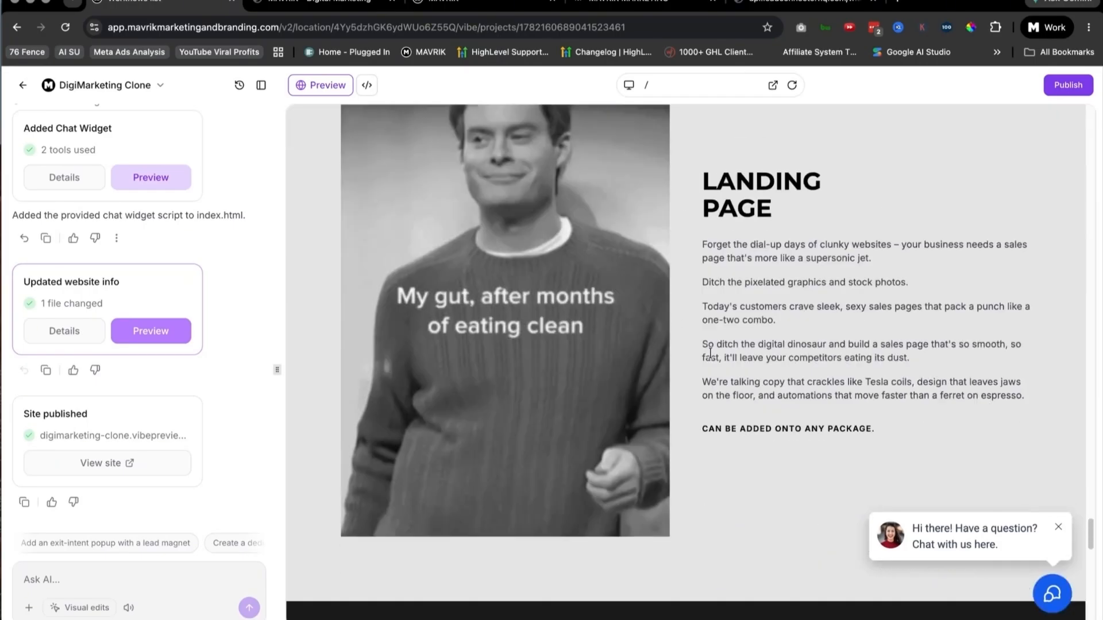
{"action": "scroll", "coordinate": [710, 353], "scroll_direction": "down", "scroll_amount": 1}
{"action": "scroll", "coordinate": [703, 355], "scroll_direction": "up", "scroll_amount": 20}
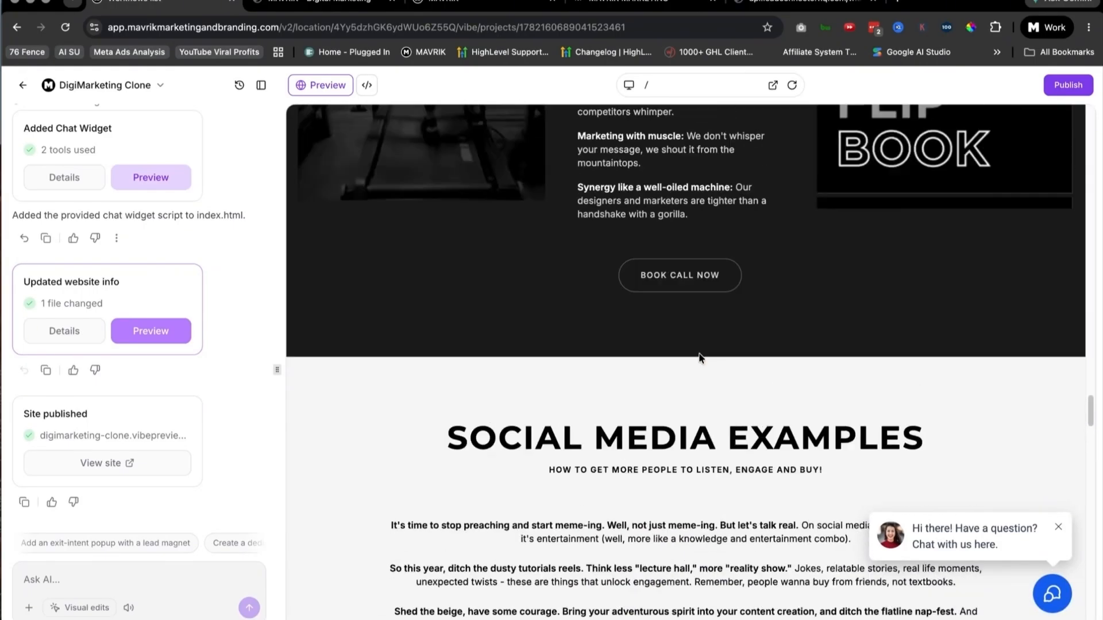
{"action": "scroll", "coordinate": [699, 352], "scroll_direction": "up", "scroll_amount": 7}
{"action": "scroll", "coordinate": [978, 321], "scroll_direction": "down", "scroll_amount": 2}
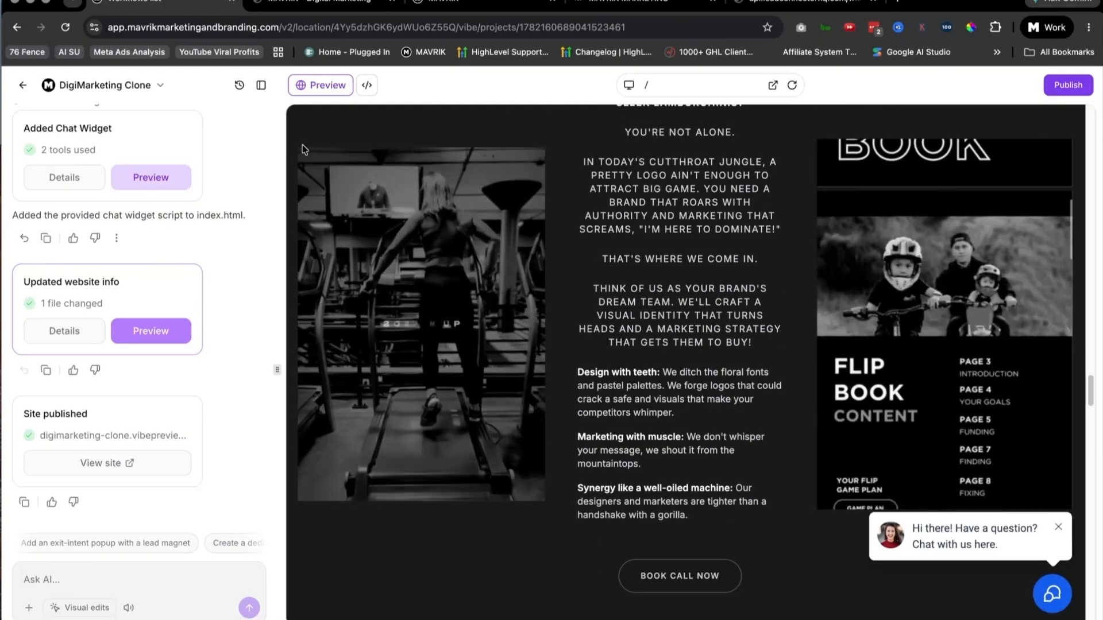
Step: Check the account's chat widget list, switch to the published clone site and collapse its open chat window
{"action": "left_click", "coordinate": [501, 2]}
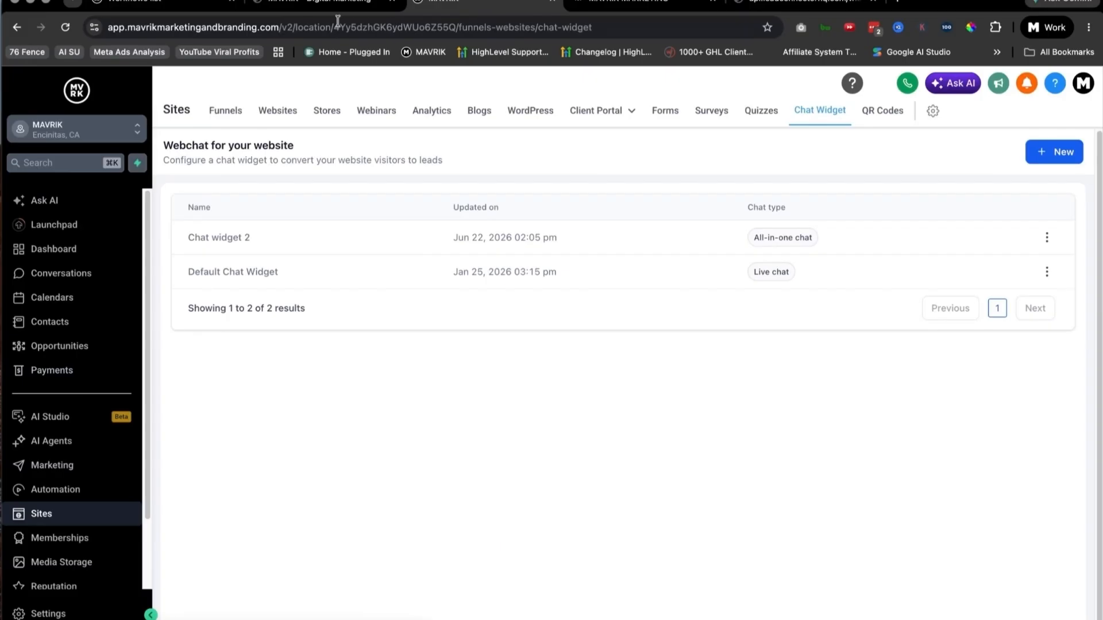
{"action": "left_click", "coordinate": [318, 3]}
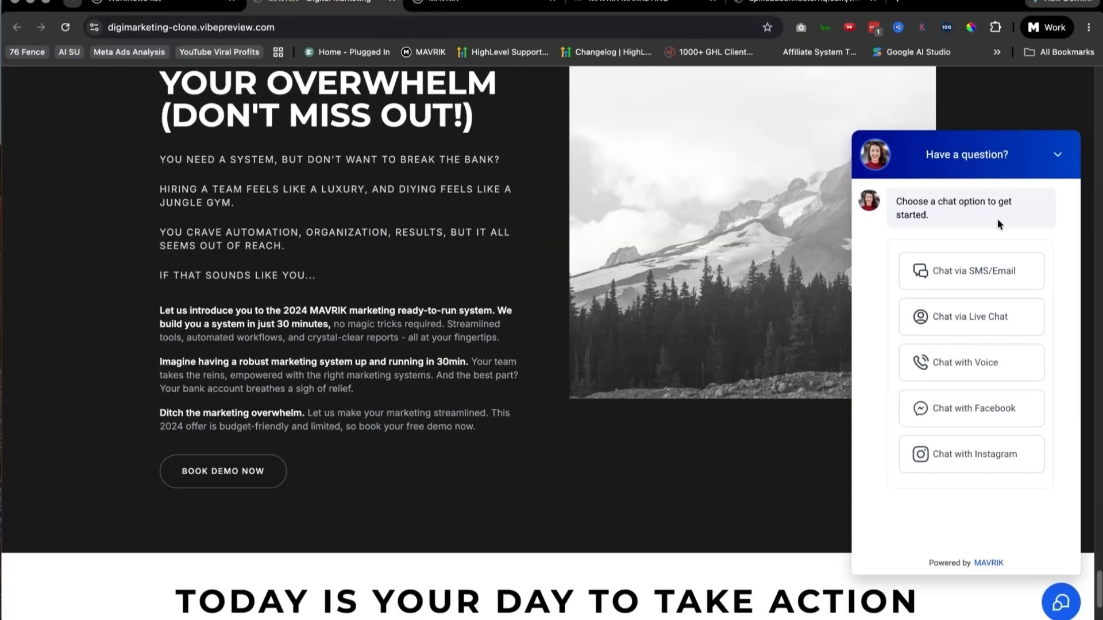
{"action": "left_click", "coordinate": [1061, 154]}
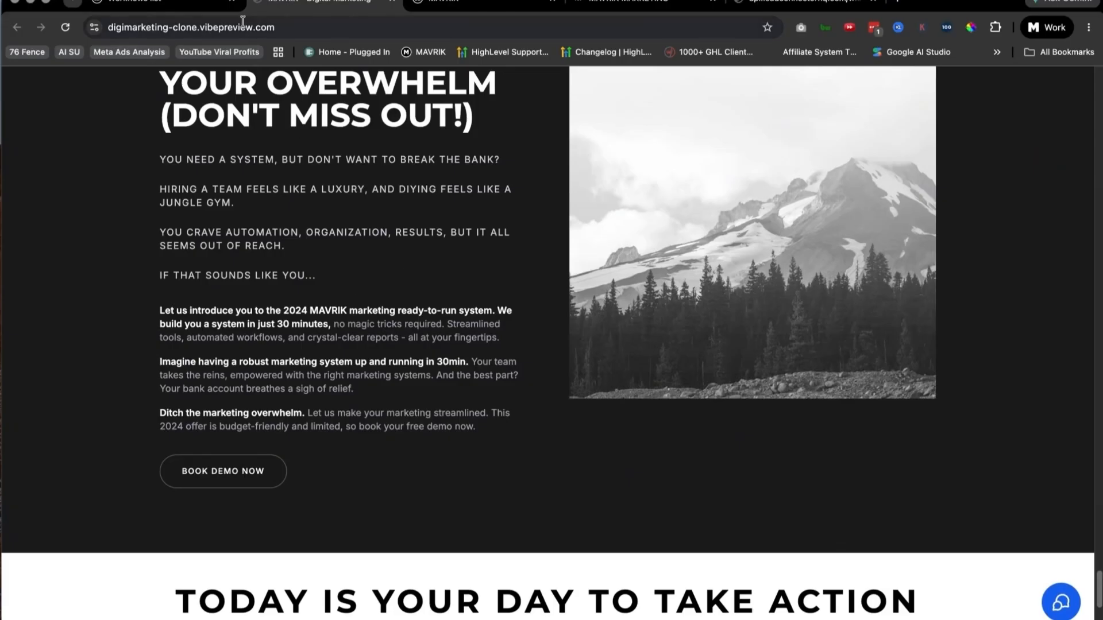
Step: View the original mydigimarketing.com site and its address for comparison, and return to the DigiMarketing Clone project
{"action": "left_click", "coordinate": [148, 1]}
{"action": "left_click", "coordinate": [624, 1]}
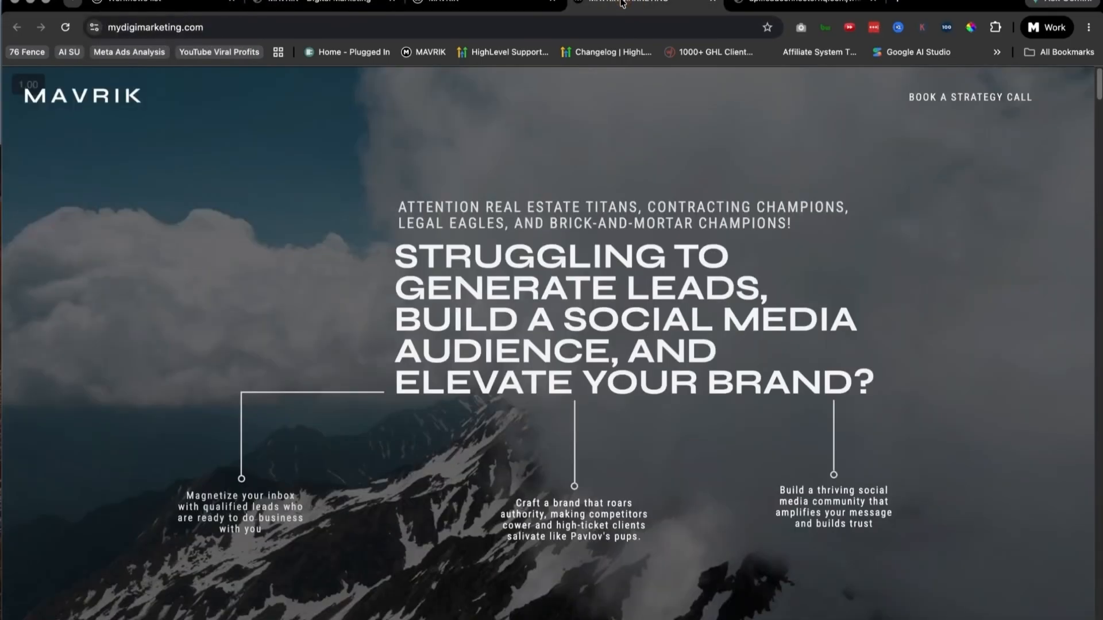
{"action": "left_click", "coordinate": [239, 23]}
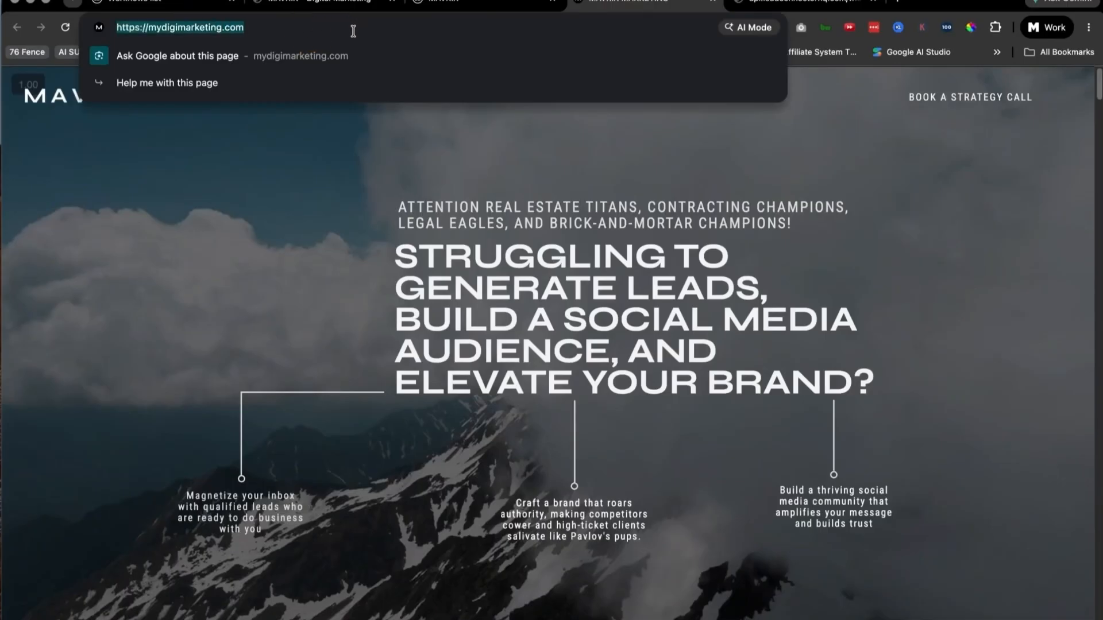
{"action": "left_click", "coordinate": [158, 3]}
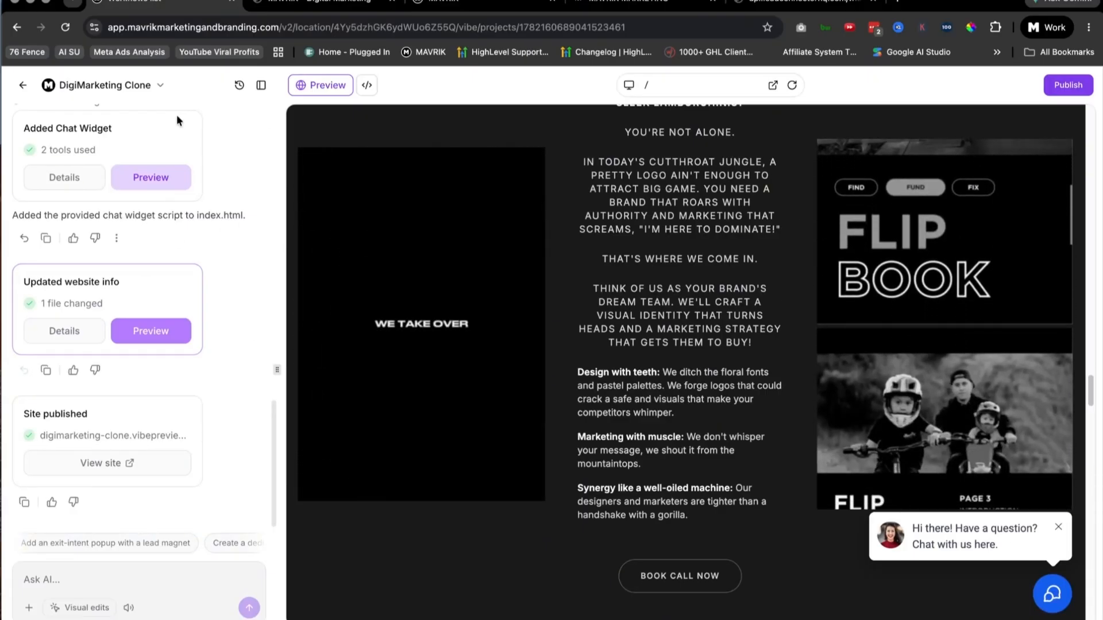
Step: Switch to the published clone and review its sections from the entrepreneur description and marketing packages to Don't Get Stuck in the Marketing Dark Ages
{"action": "left_click", "coordinate": [329, 5]}
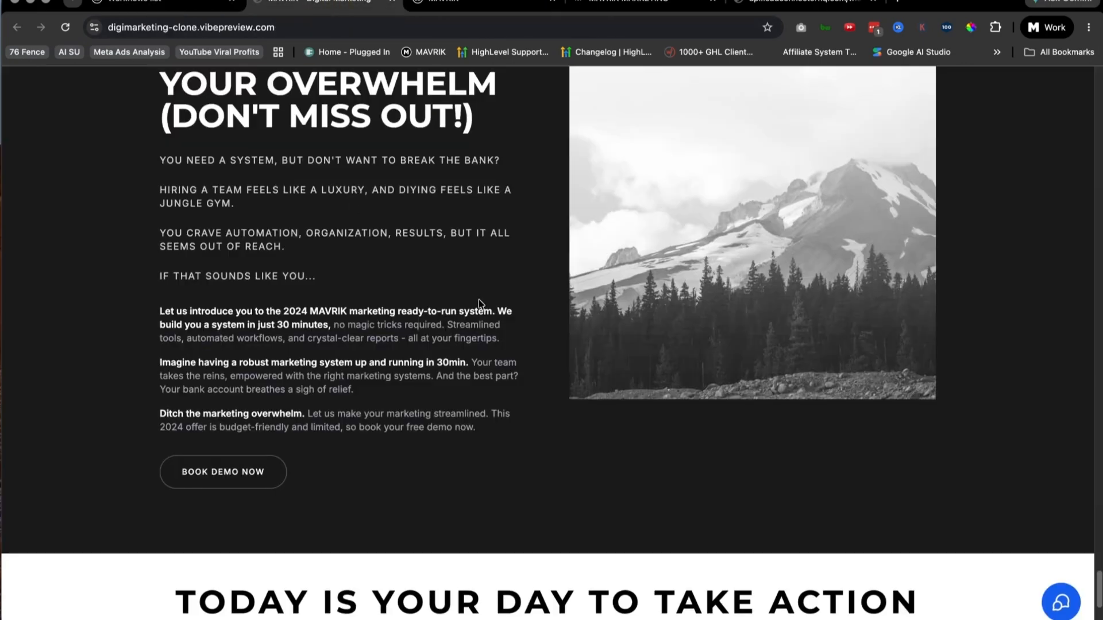
{"action": "scroll", "coordinate": [478, 298], "scroll_direction": "up", "scroll_amount": 20}
{"action": "scroll", "coordinate": [477, 294], "scroll_direction": "up", "scroll_amount": 20}
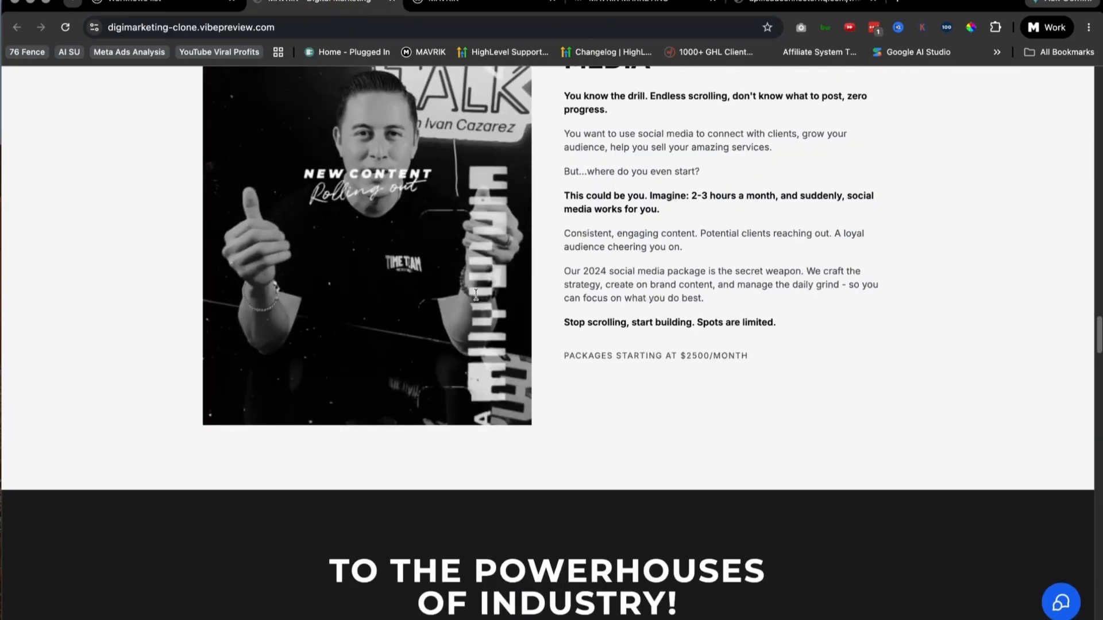
{"action": "scroll", "coordinate": [474, 293], "scroll_direction": "up", "scroll_amount": 5}
{"action": "scroll", "coordinate": [476, 293], "scroll_direction": "down", "scroll_amount": 15}
{"action": "scroll", "coordinate": [500, 291], "scroll_direction": "down", "scroll_amount": 20}
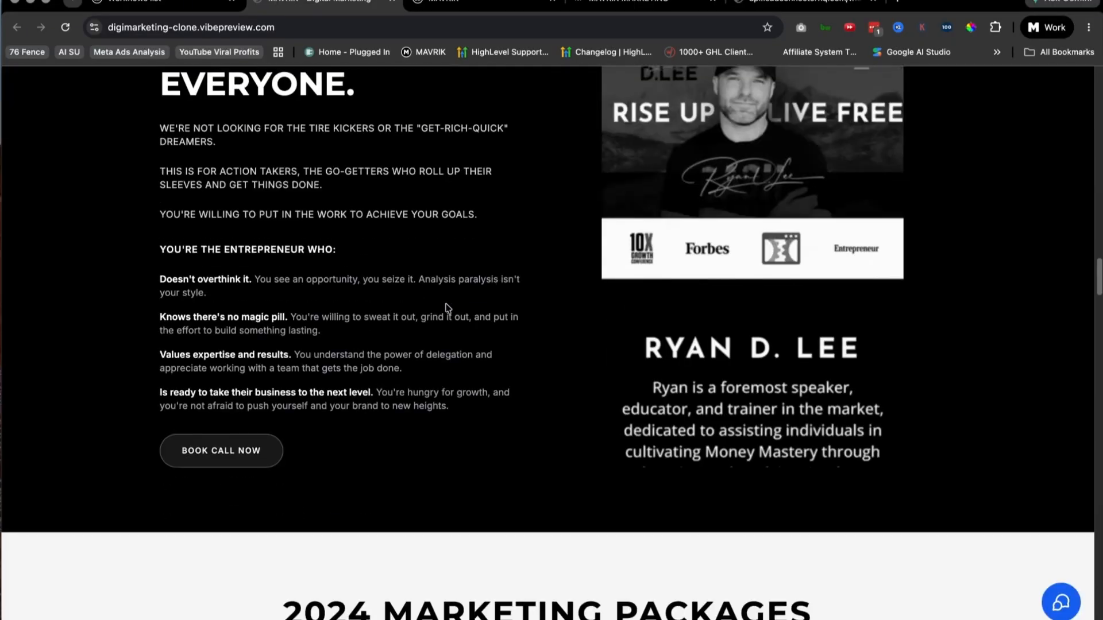
{"action": "scroll", "coordinate": [402, 215], "scroll_direction": "down", "scroll_amount": 10}
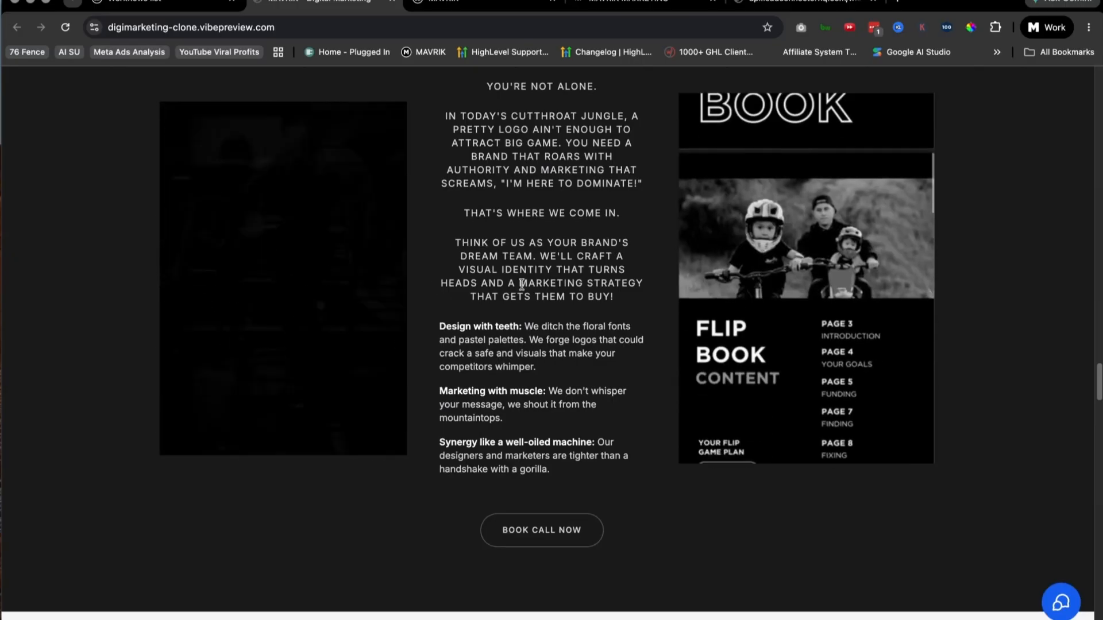
{"action": "scroll", "coordinate": [525, 284], "scroll_direction": "down", "scroll_amount": 9}
{"action": "scroll", "coordinate": [632, 296], "scroll_direction": "down", "scroll_amount": 10}
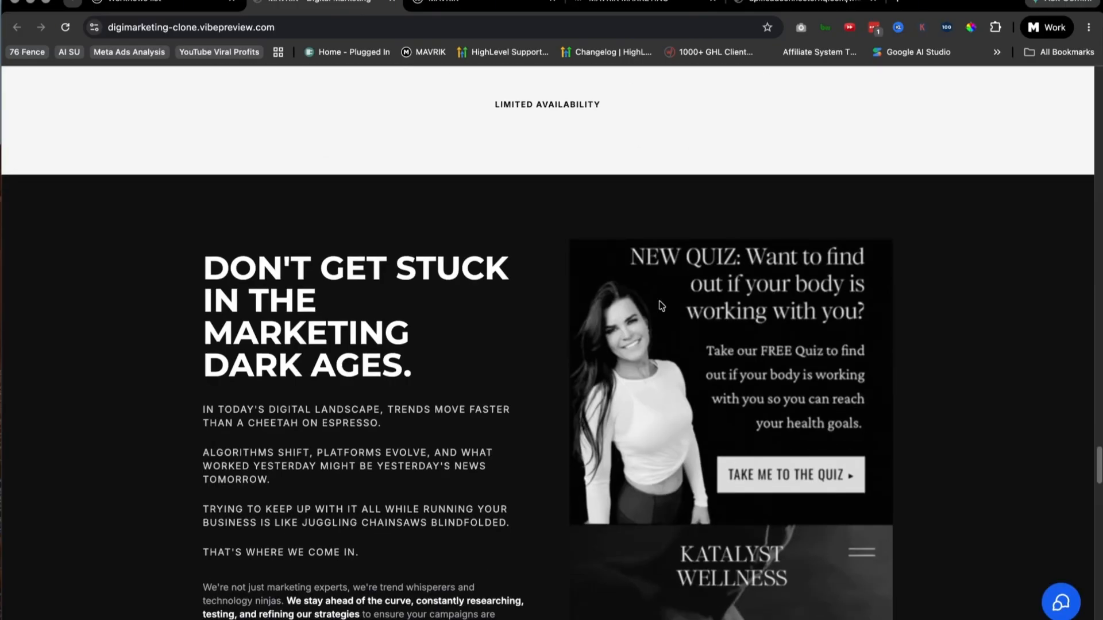
Step: Examine the three Social Media Examples media items and captions and the Marketing Dark Ages section on the published clone
{"action": "scroll", "coordinate": [546, 313], "scroll_direction": "up", "scroll_amount": 3}
{"action": "scroll", "coordinate": [448, 328], "scroll_direction": "up", "scroll_amount": 4}
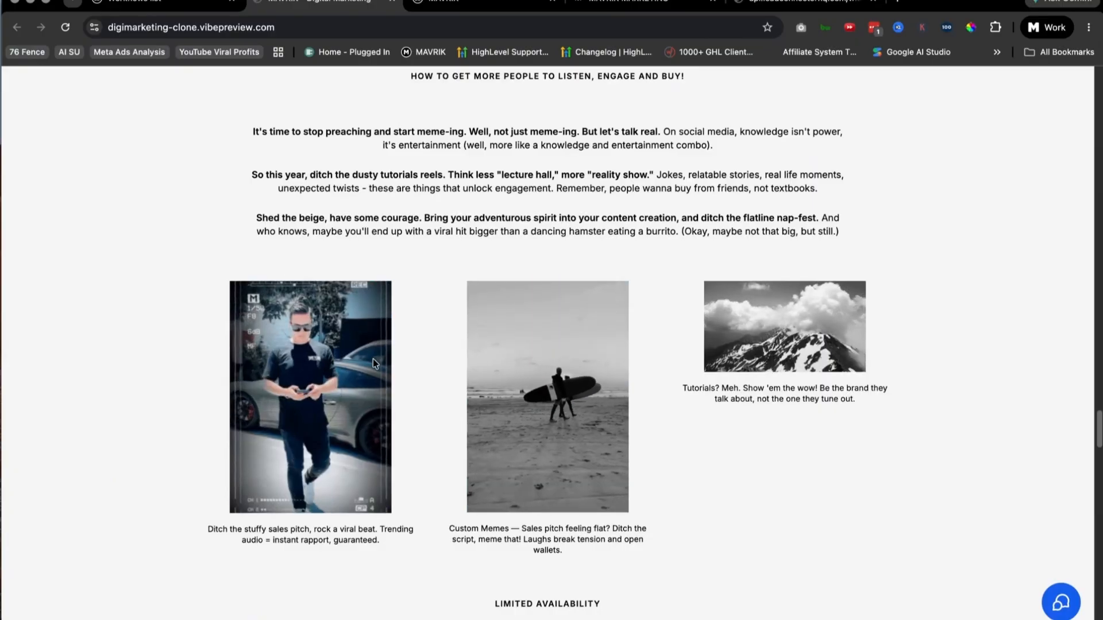
{"action": "scroll", "coordinate": [435, 335], "scroll_direction": "down", "scroll_amount": 3}
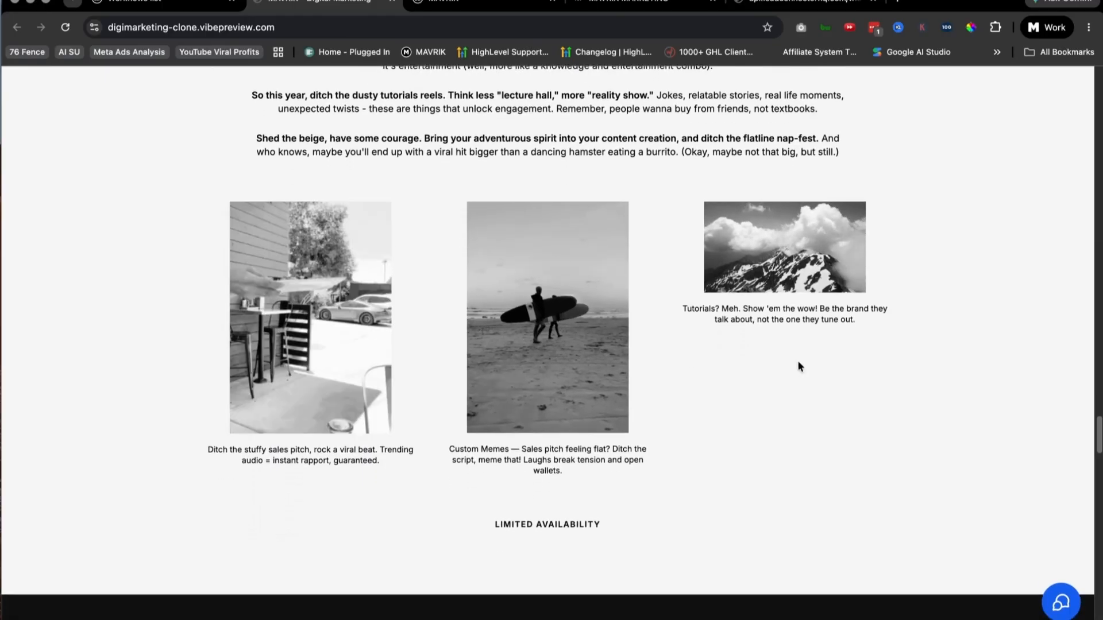
{"action": "scroll", "coordinate": [796, 362], "scroll_direction": "down", "scroll_amount": 9}
{"action": "scroll", "coordinate": [948, 317], "scroll_direction": "down", "scroll_amount": 4}
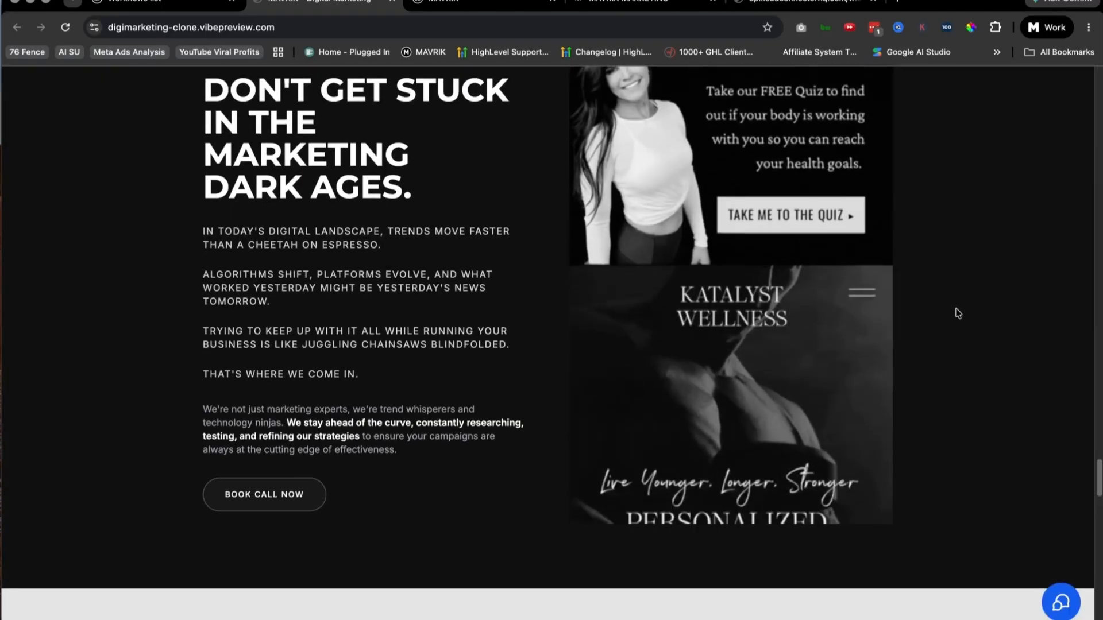
Step: Examine the Landing Page, 30-Minute Marketing Miracle and closing Book Call sections, and return to the hero section
{"action": "scroll", "coordinate": [957, 311], "scroll_direction": "down", "scroll_amount": 15}
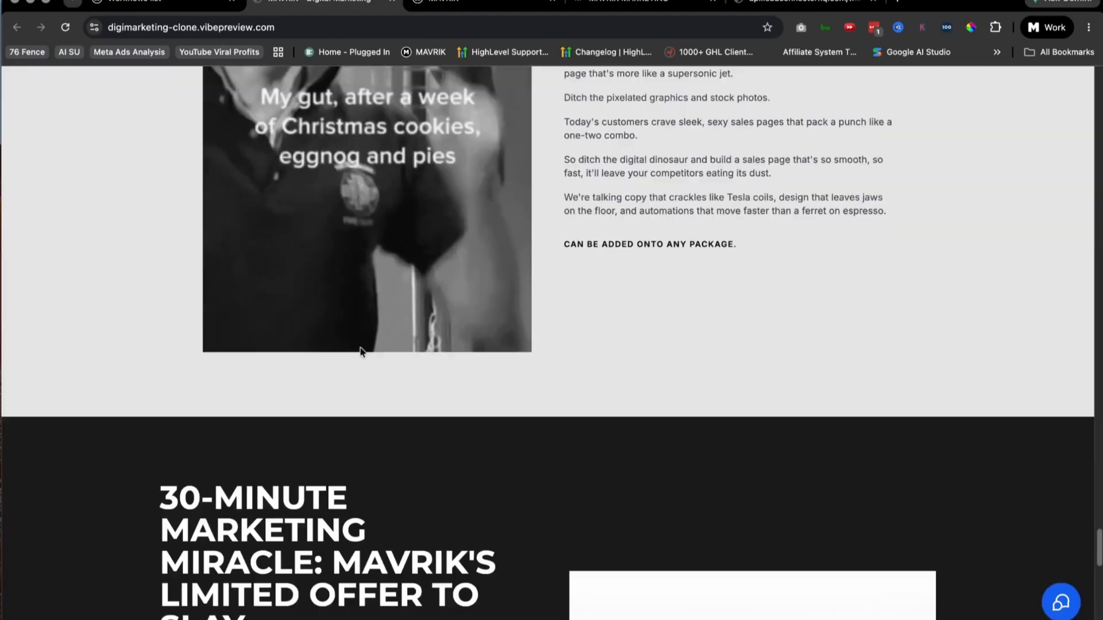
{"action": "scroll", "coordinate": [698, 339], "scroll_direction": "up", "scroll_amount": 2}
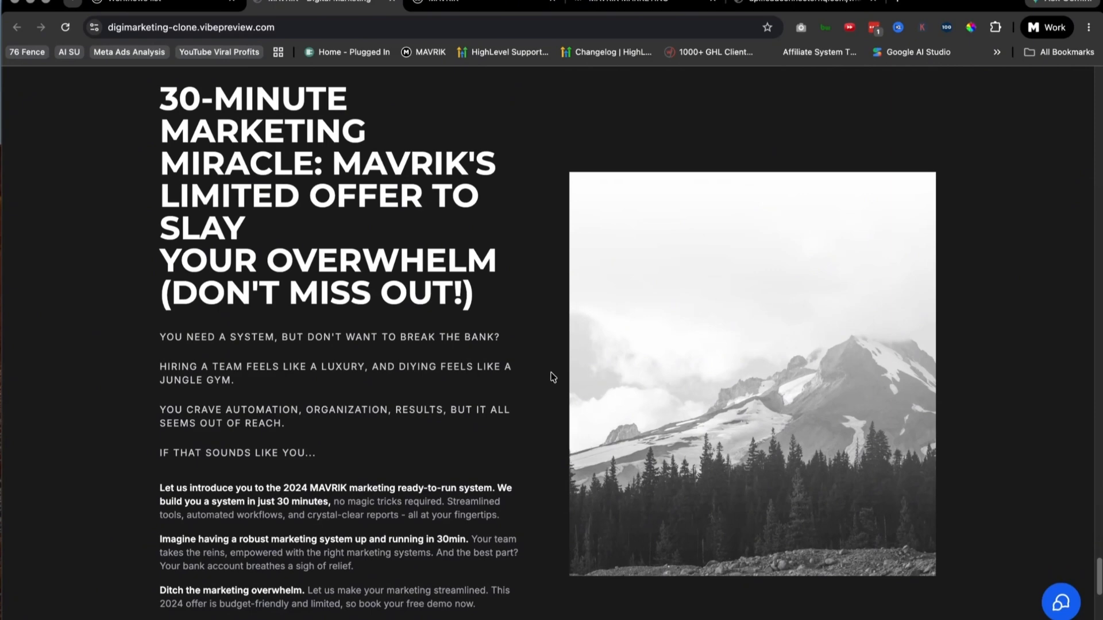
{"action": "scroll", "coordinate": [552, 377], "scroll_direction": "down", "scroll_amount": 9}
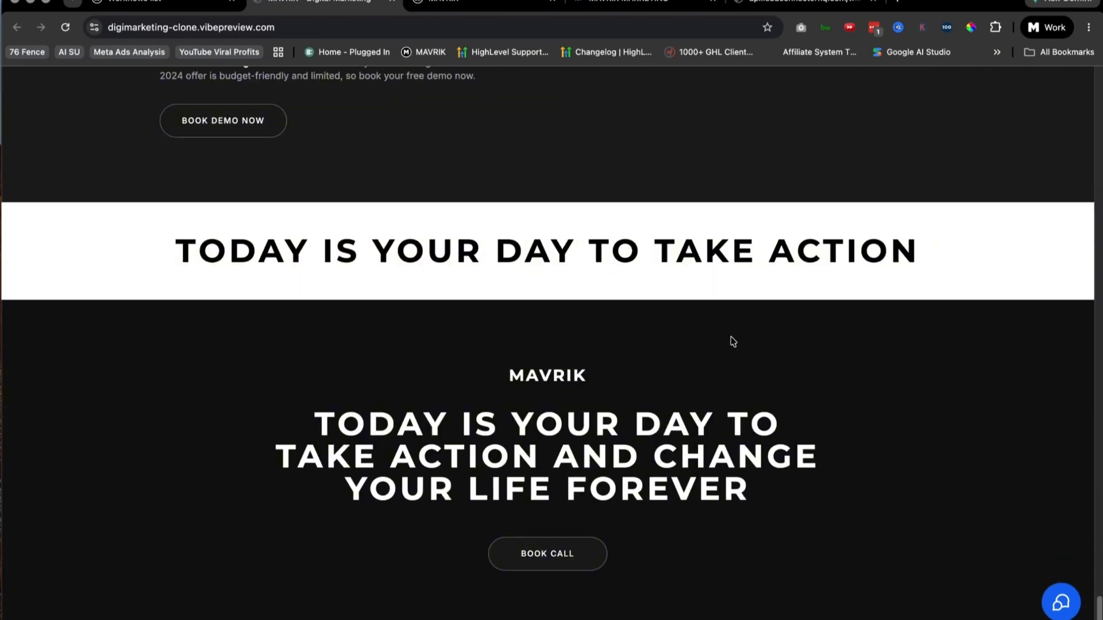
{"action": "scroll", "coordinate": [733, 341], "scroll_direction": "up", "scroll_amount": 20}
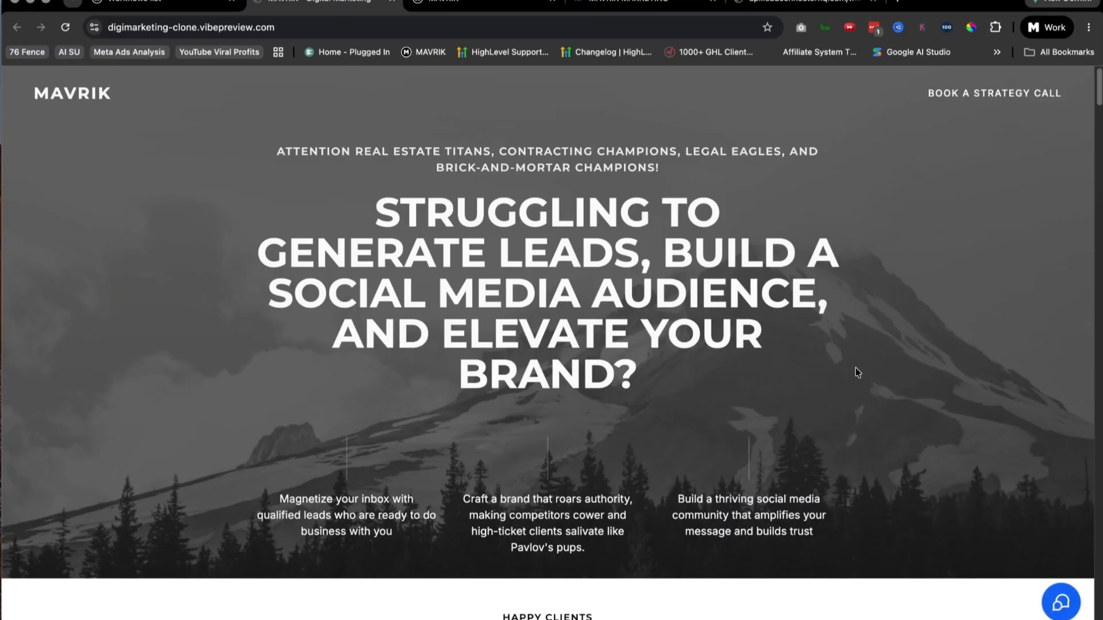
Step: Open the published site's chat widget to view its contact options over the page and collapse it again
{"action": "left_click", "coordinate": [1060, 603]}
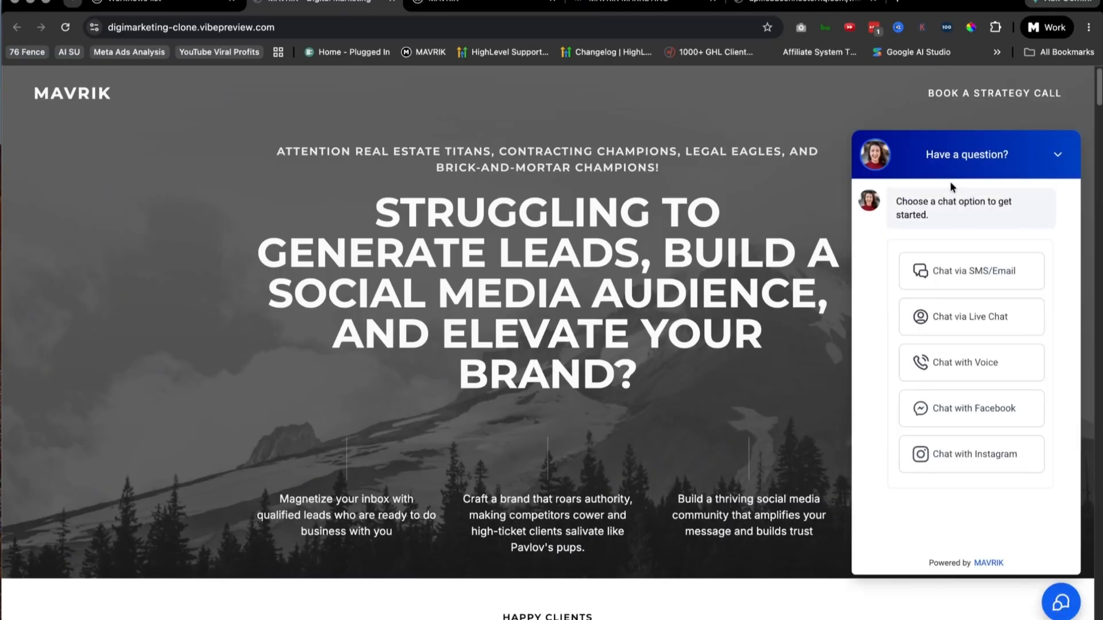
{"action": "scroll", "coordinate": [577, 487], "scroll_direction": "down", "scroll_amount": 9}
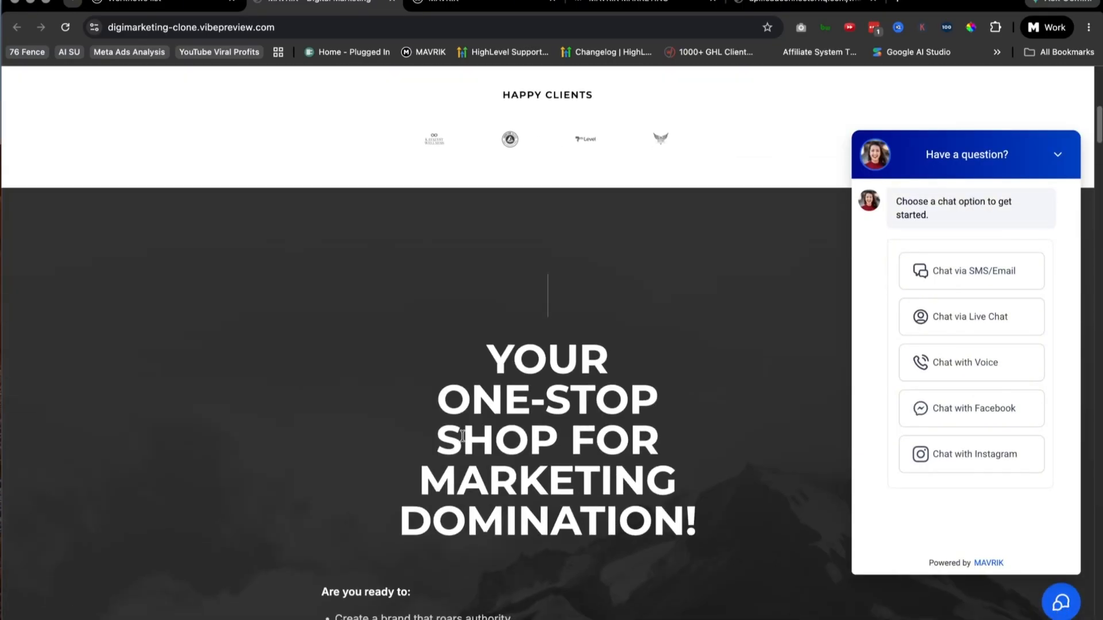
{"action": "left_click", "coordinate": [1060, 156]}
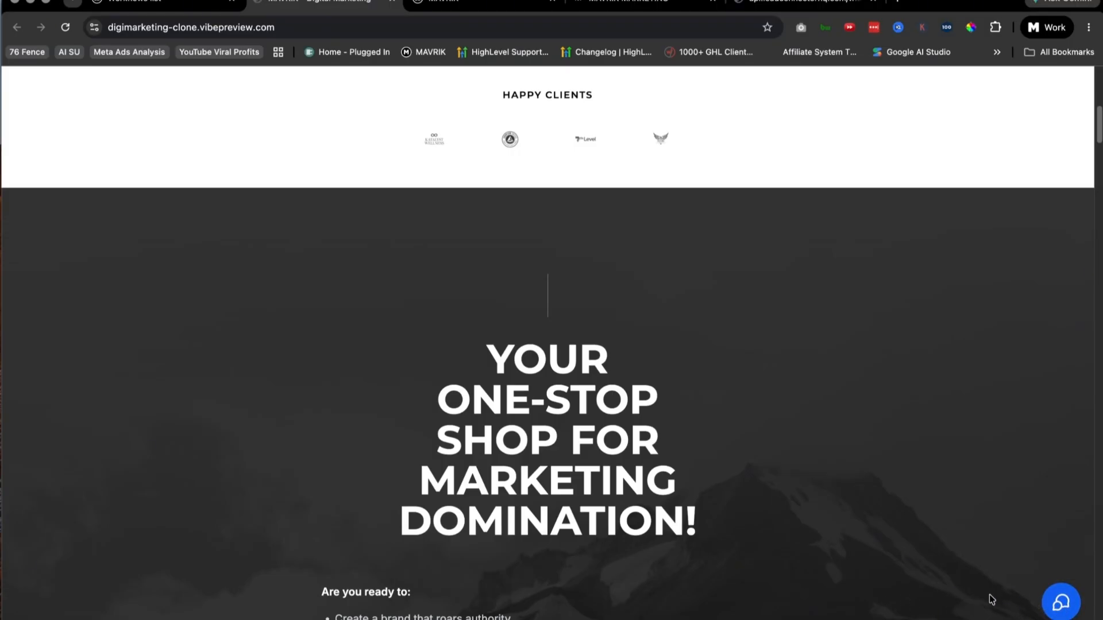
Step: Look over the published clone's hero and Happy Clients sections and return to the DigiMarketing Clone project
{"action": "scroll", "coordinate": [747, 505], "scroll_direction": "up", "scroll_amount": 9}
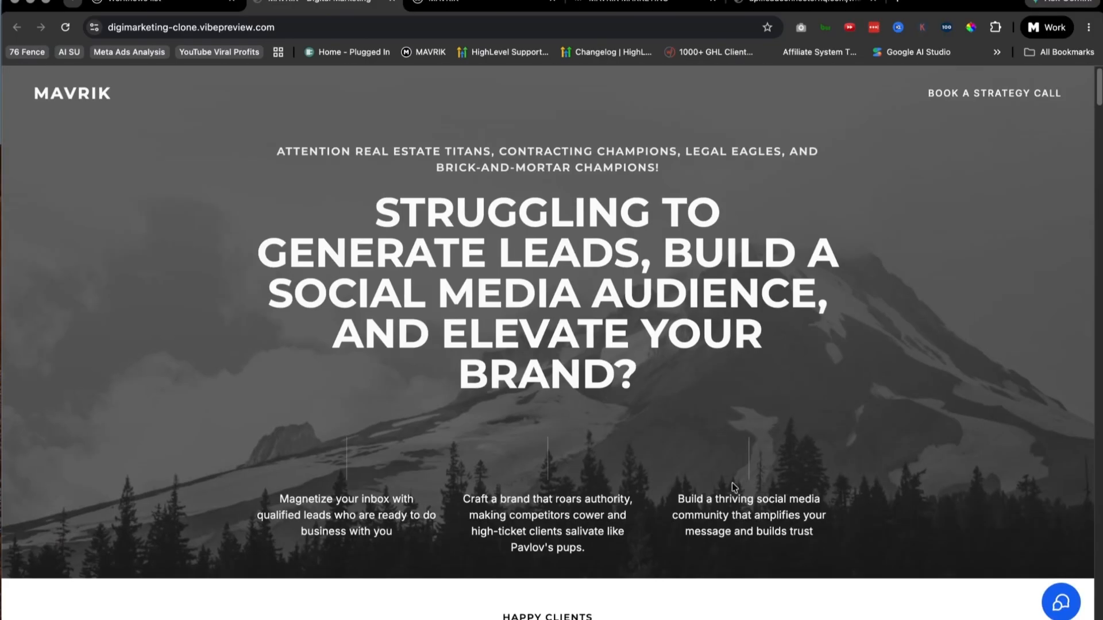
{"action": "scroll", "coordinate": [732, 485], "scroll_direction": "down", "scroll_amount": 2}
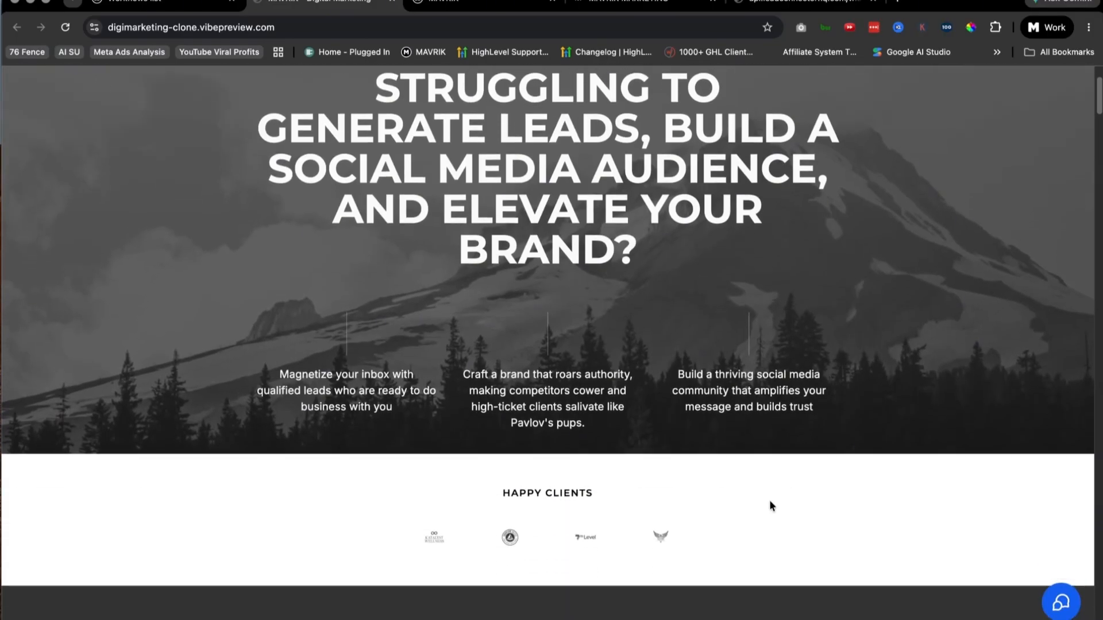
{"action": "scroll", "coordinate": [747, 509], "scroll_direction": "up", "scroll_amount": 2}
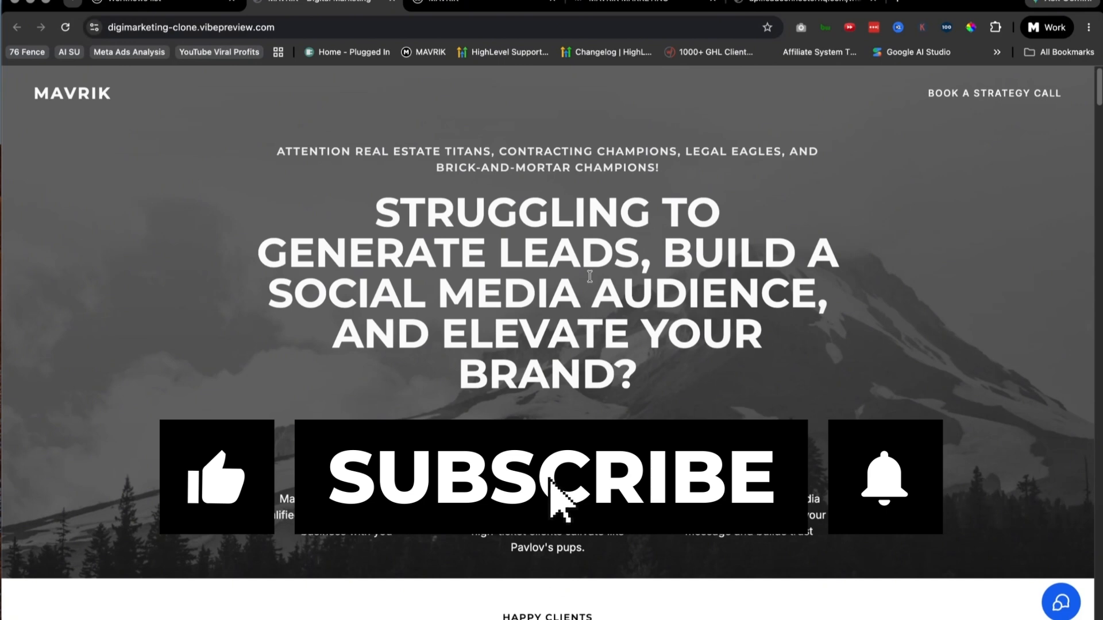
{"action": "scroll", "coordinate": [548, 396], "scroll_direction": "down", "scroll_amount": 5}
{"action": "scroll", "coordinate": [548, 397], "scroll_direction": "up", "scroll_amount": 5}
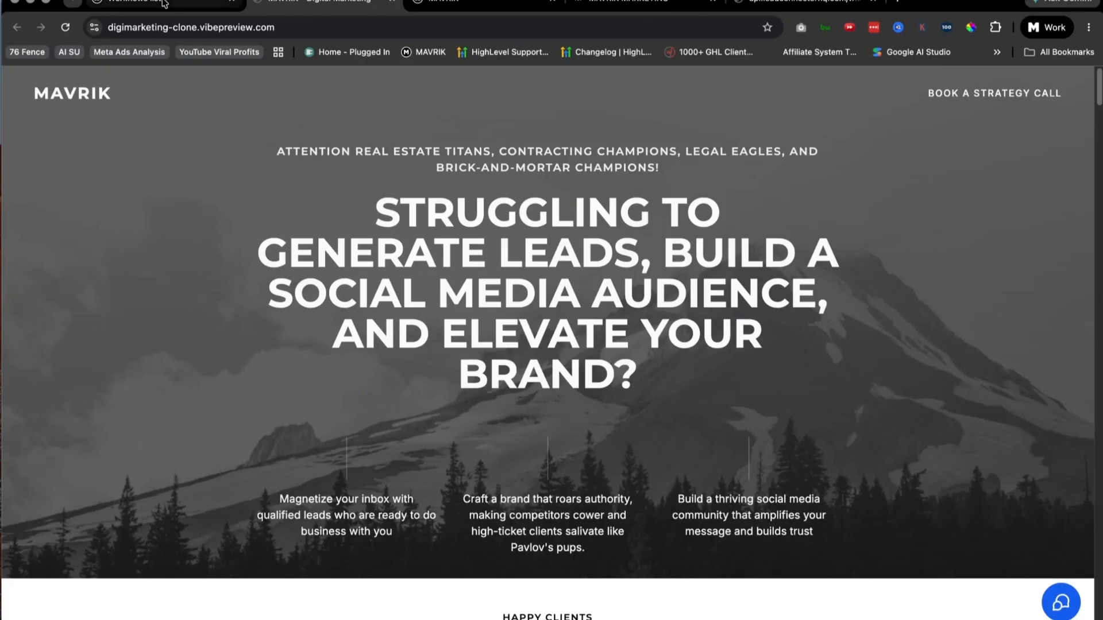
{"action": "left_click", "coordinate": [163, 3]}
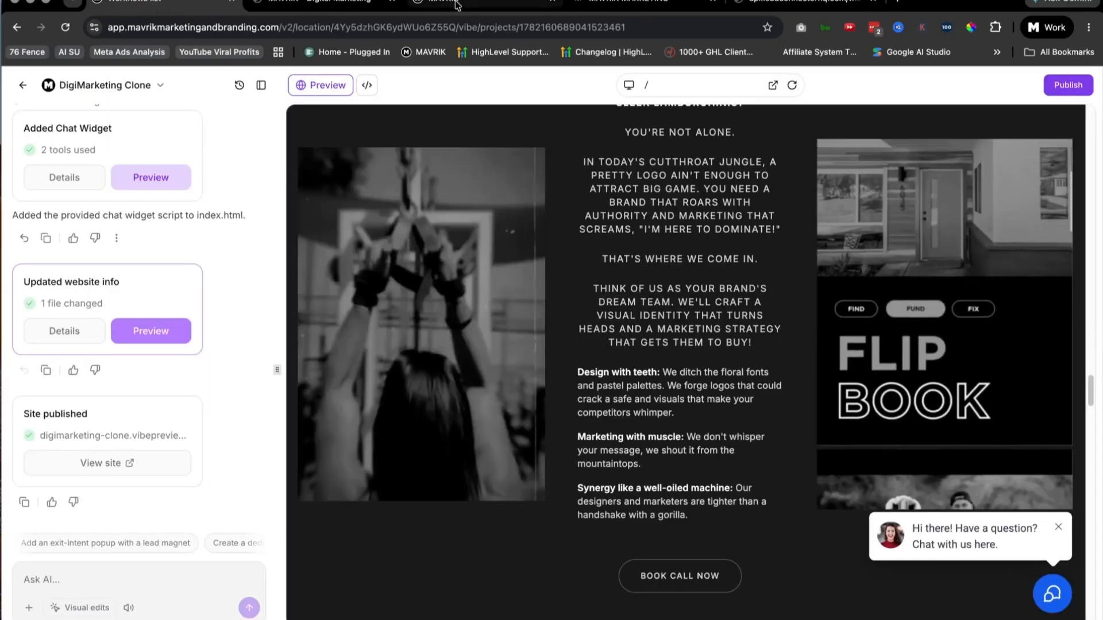
Step: Leave the MAVRIK sub-account's domain settings, view the AI Studio home and open the AI Agents overview
{"action": "left_click", "coordinate": [474, 5]}
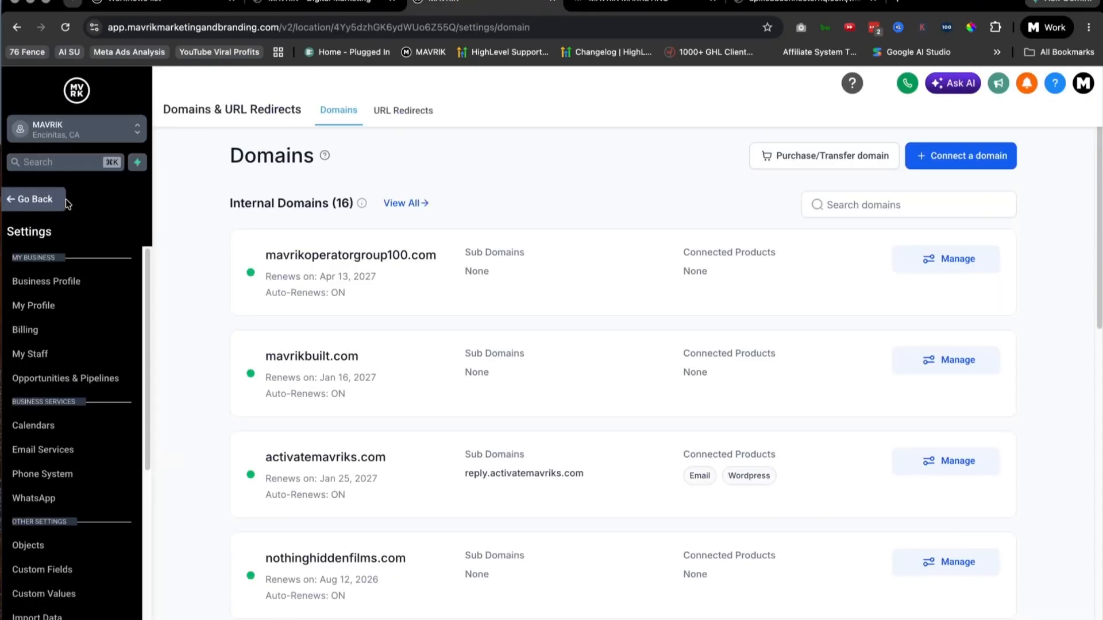
{"action": "left_click", "coordinate": [41, 201]}
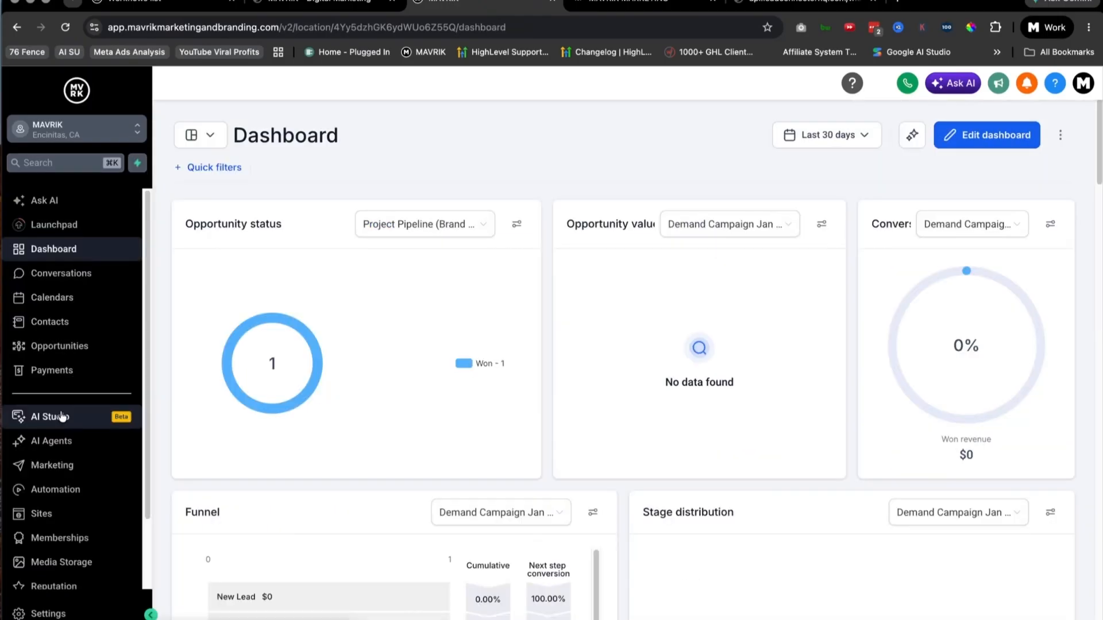
{"action": "left_click", "coordinate": [50, 418]}
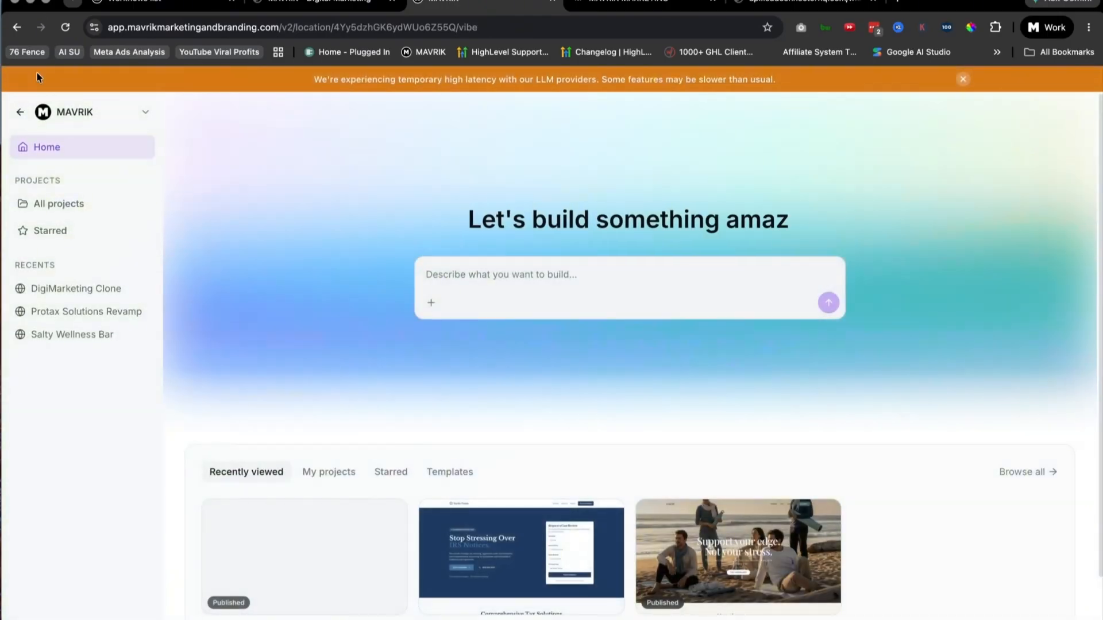
{"action": "left_click", "coordinate": [23, 116]}
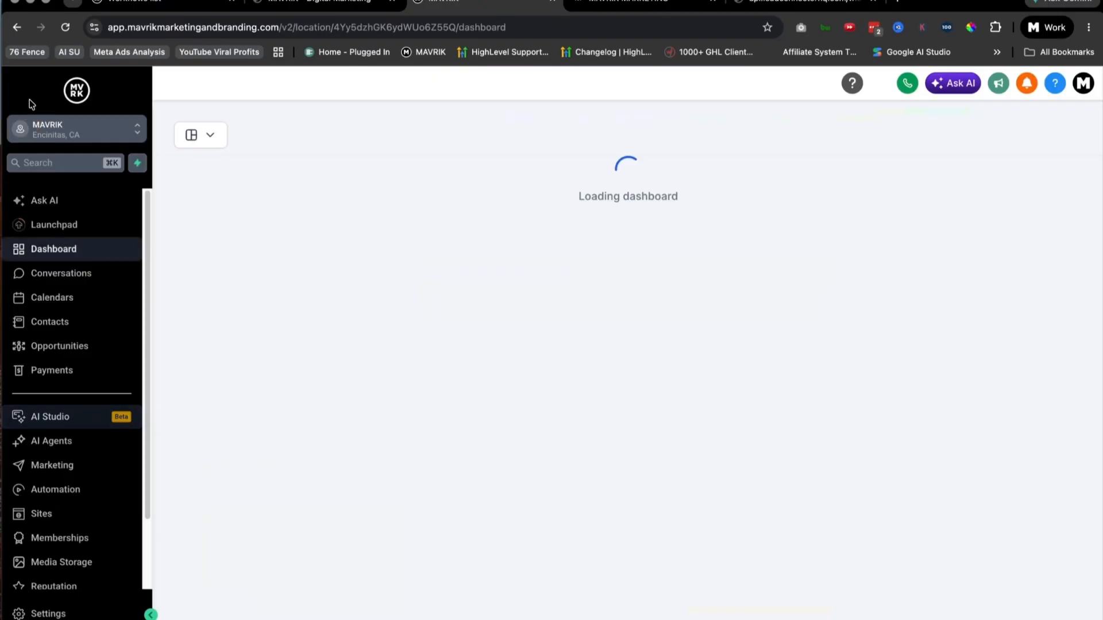
{"action": "left_click", "coordinate": [49, 443]}
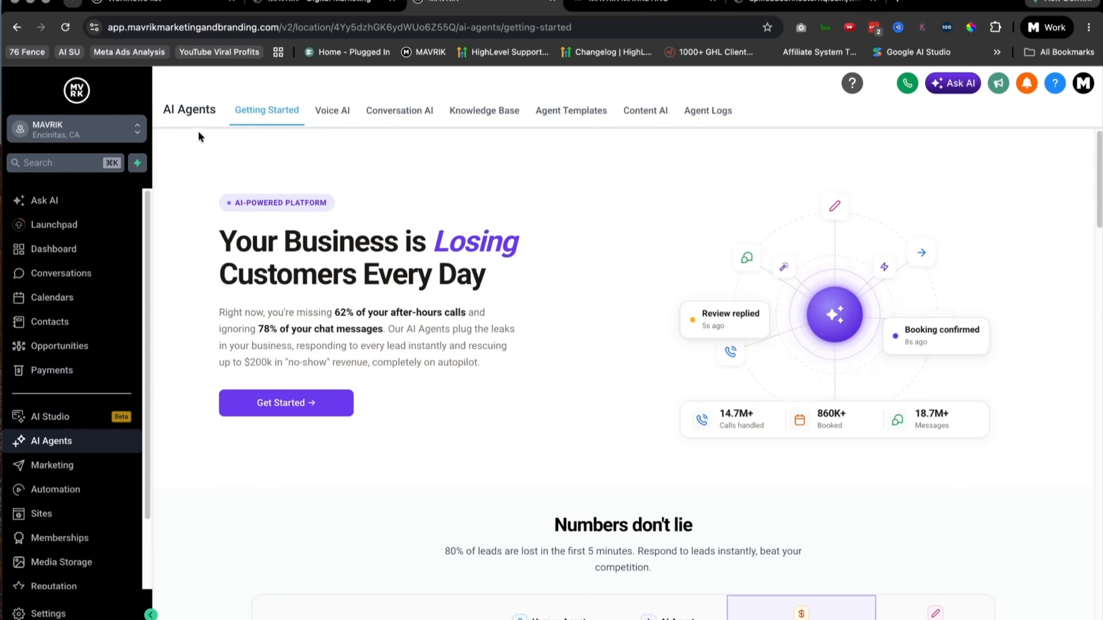
Step: Switch to the agency view and read the Summer of AI promotion down to the $100,000 contest's campaign dates
{"action": "left_click", "coordinate": [124, 125]}
{"action": "left_click", "coordinate": [190, 167]}
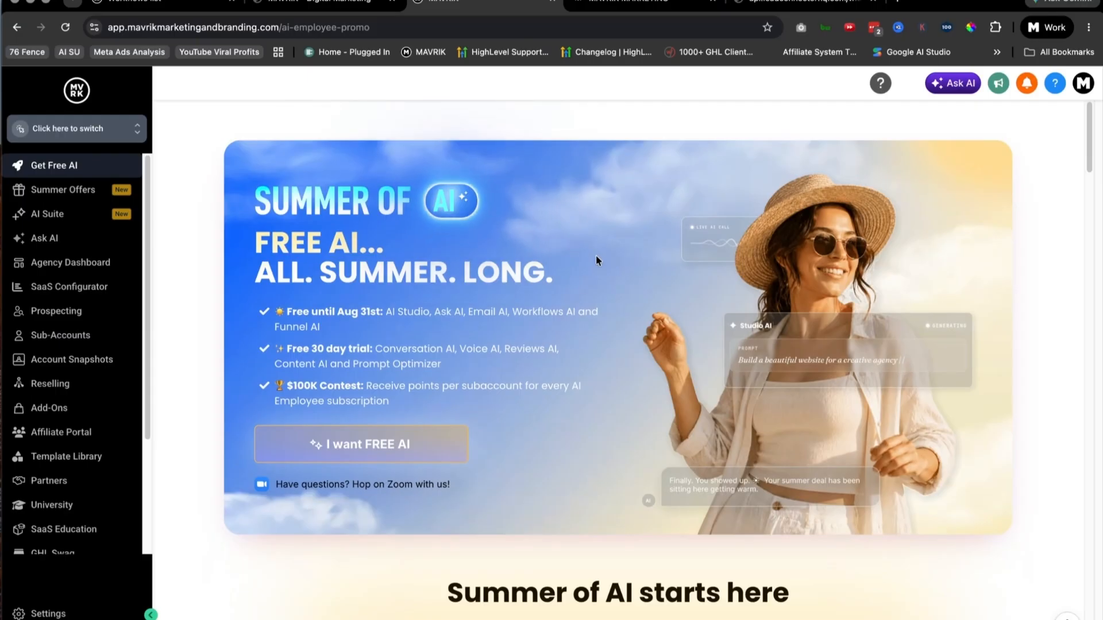
{"action": "scroll", "coordinate": [516, 297], "scroll_direction": "down", "scroll_amount": 2}
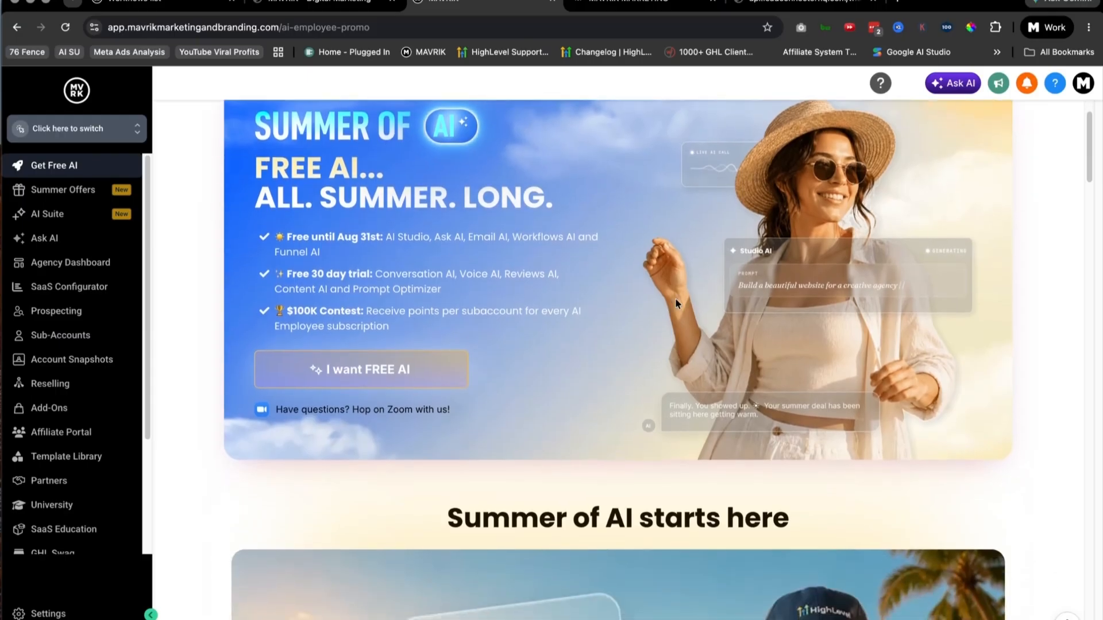
{"action": "scroll", "coordinate": [672, 299], "scroll_direction": "down", "scroll_amount": 6}
{"action": "scroll", "coordinate": [668, 299], "scroll_direction": "down", "scroll_amount": 3}
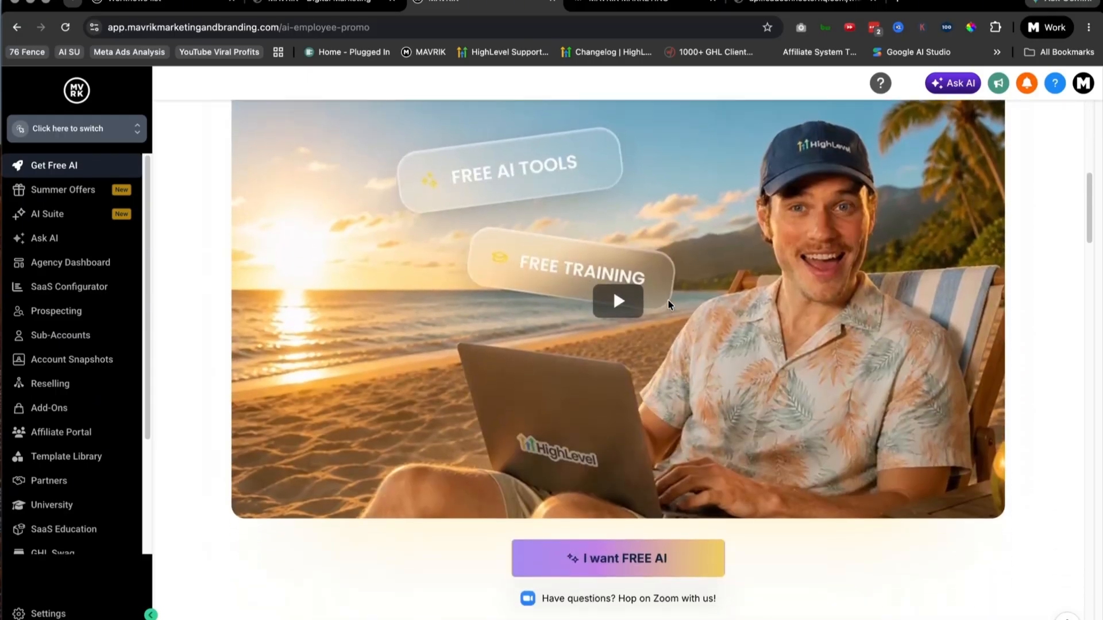
{"action": "scroll", "coordinate": [667, 298], "scroll_direction": "down", "scroll_amount": 1}
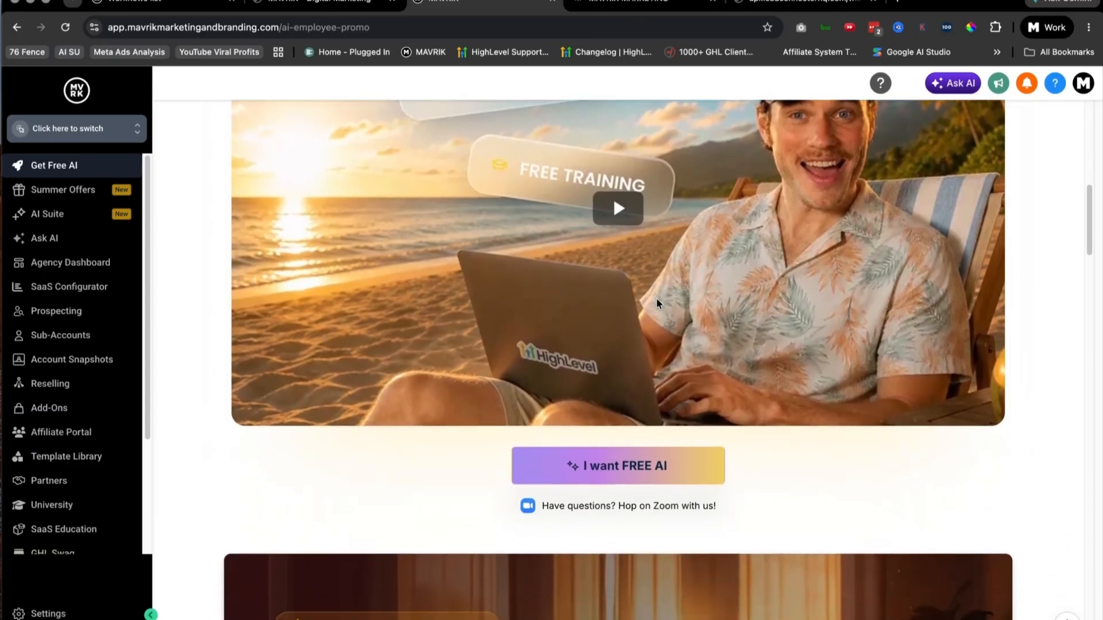
{"action": "scroll", "coordinate": [651, 313], "scroll_direction": "down", "scroll_amount": 9}
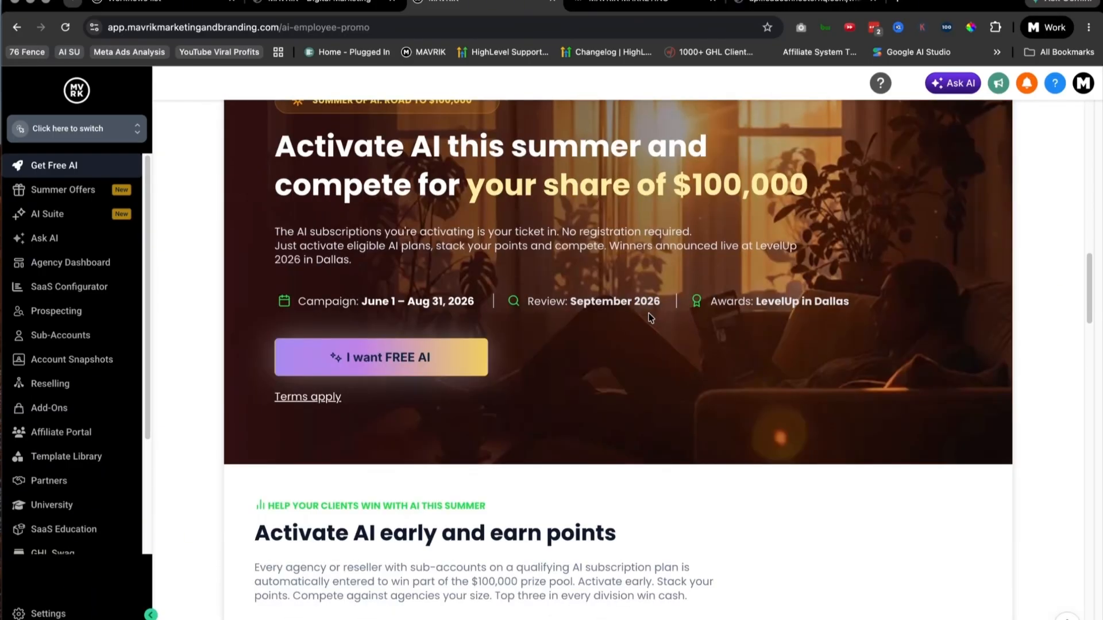
{"action": "scroll", "coordinate": [651, 318], "scroll_direction": "down", "scroll_amount": 1}
{"action": "left_click_drag", "start_coordinate": [475, 295], "coordinate": [353, 300]}
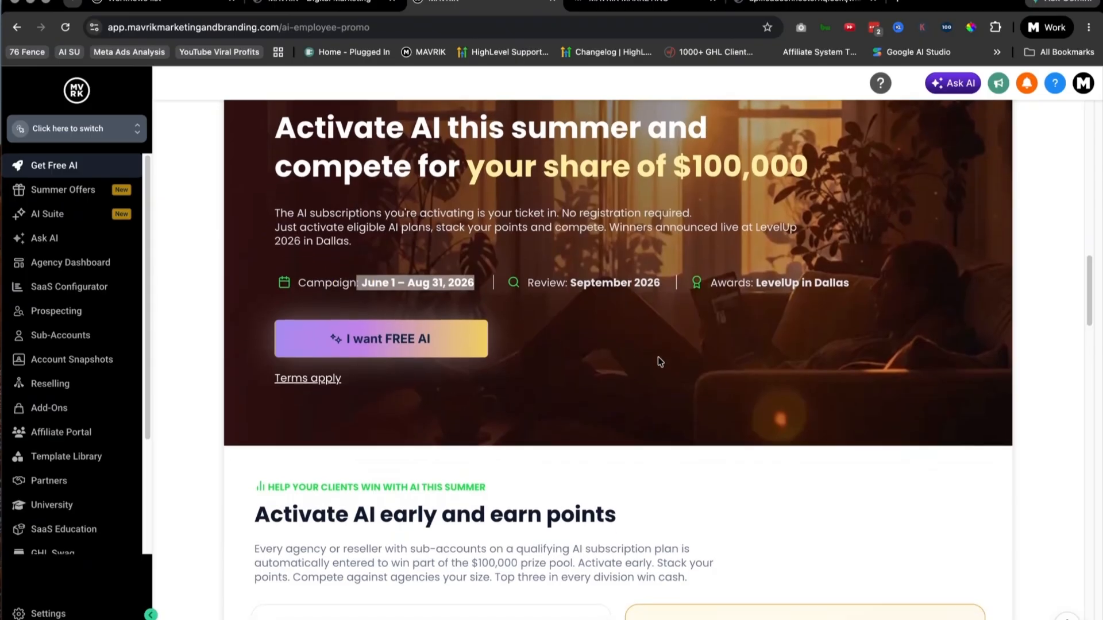
Step: Examine the contest's points per AI Employee plan and the division table with its prize amounts
{"action": "scroll", "coordinate": [669, 360], "scroll_direction": "down", "scroll_amount": 5}
{"action": "scroll", "coordinate": [674, 360], "scroll_direction": "down", "scroll_amount": 2}
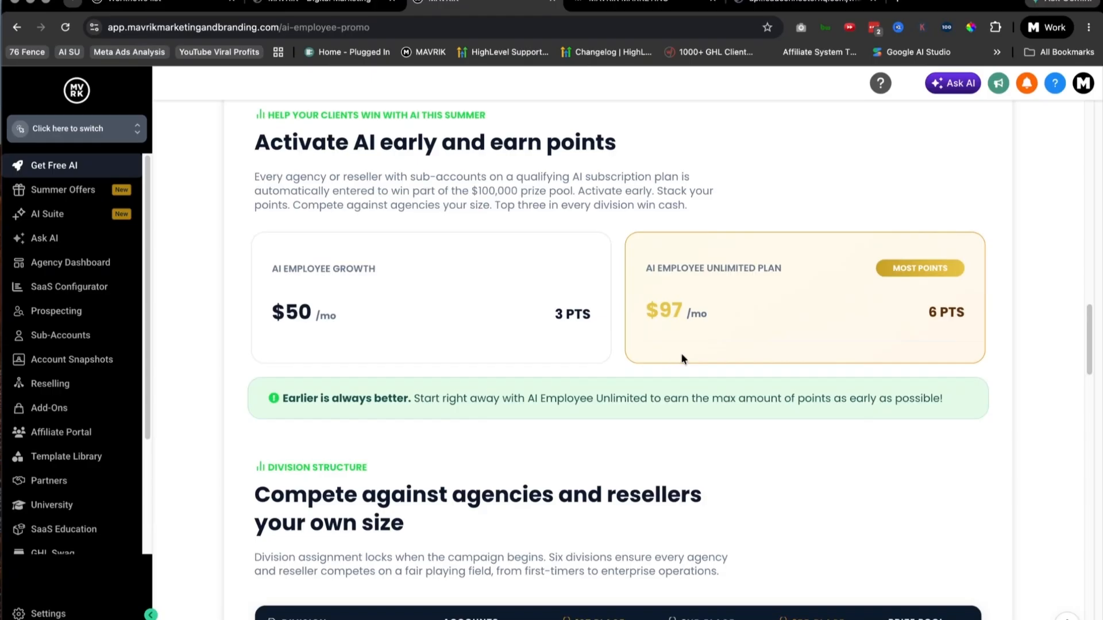
{"action": "scroll", "coordinate": [677, 359], "scroll_direction": "down", "scroll_amount": 1}
{"action": "scroll", "coordinate": [675, 359], "scroll_direction": "down", "scroll_amount": 2}
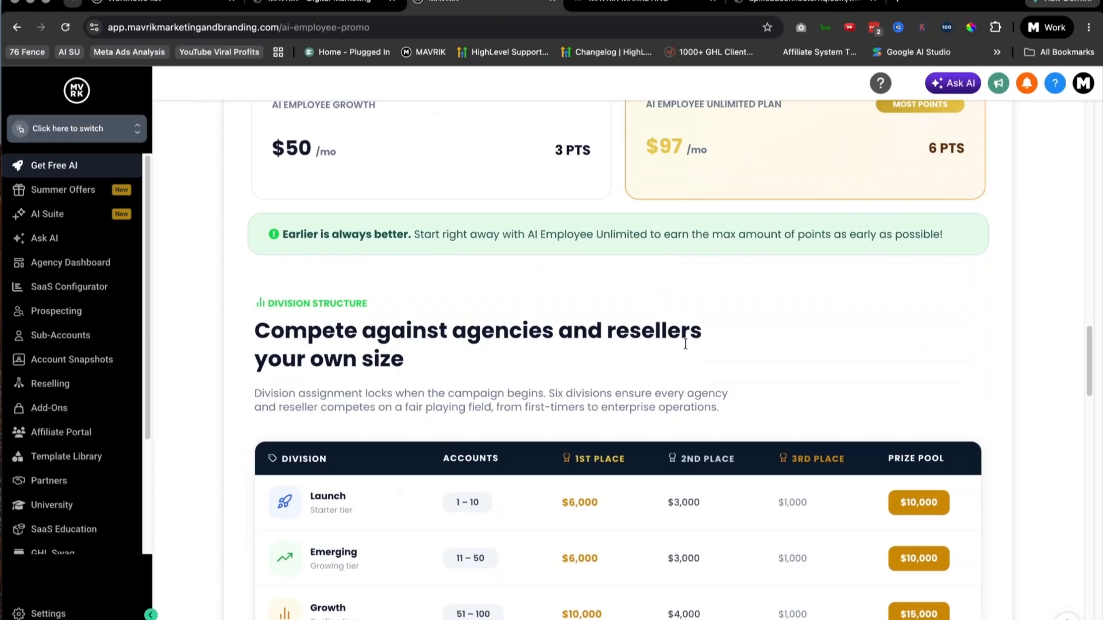
{"action": "scroll", "coordinate": [687, 347], "scroll_direction": "down", "scroll_amount": 5}
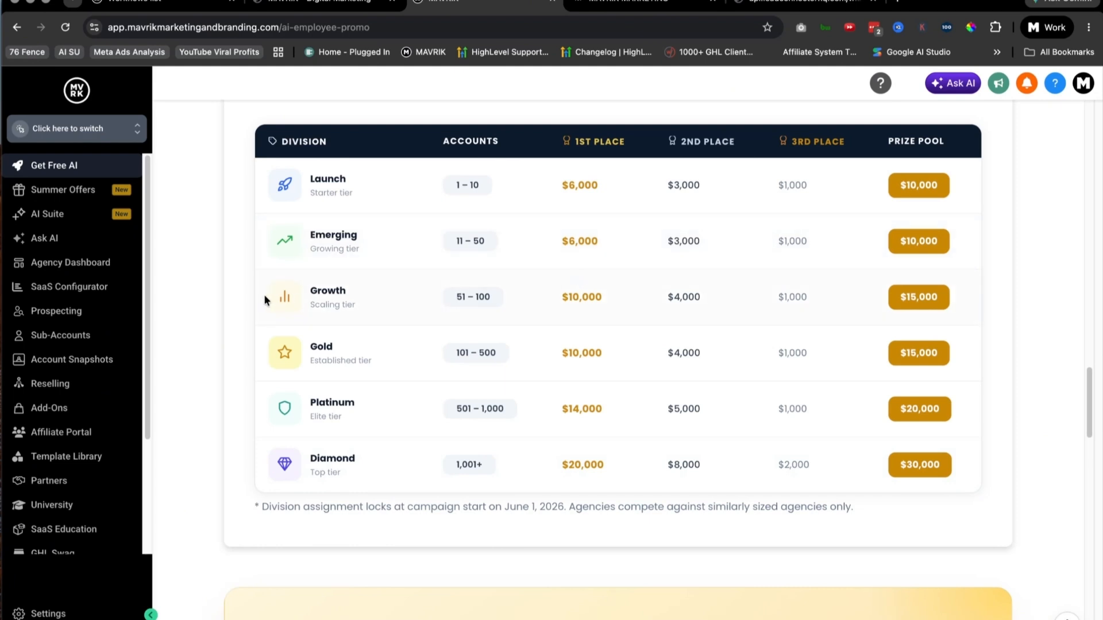
{"action": "scroll", "coordinate": [229, 308], "scroll_direction": "down", "scroll_amount": 4}
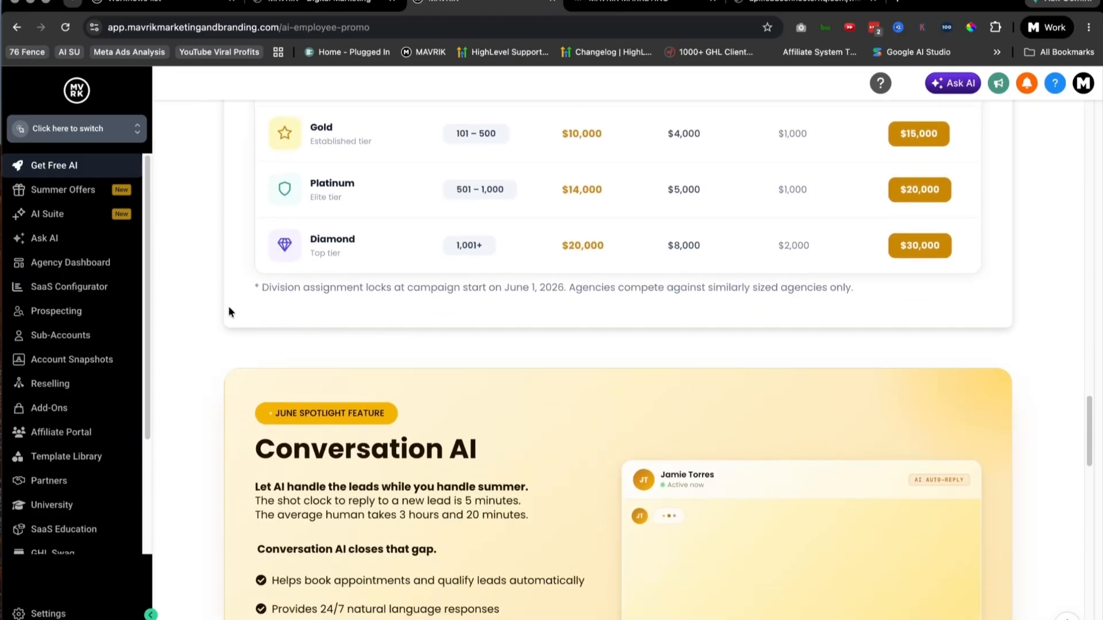
Step: Examine the Conversation AI spotlight and the free summer tool cards, highlighting the AI Studio entry
{"action": "scroll", "coordinate": [230, 308], "scroll_direction": "down", "scroll_amount": 8}
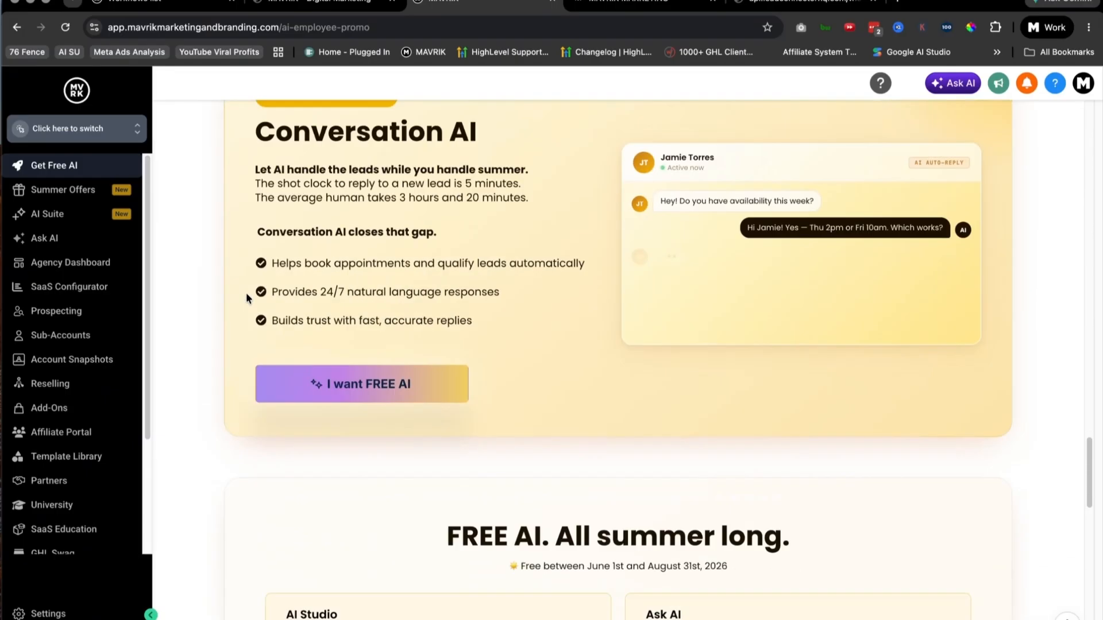
{"action": "scroll", "coordinate": [243, 295], "scroll_direction": "down", "scroll_amount": 2}
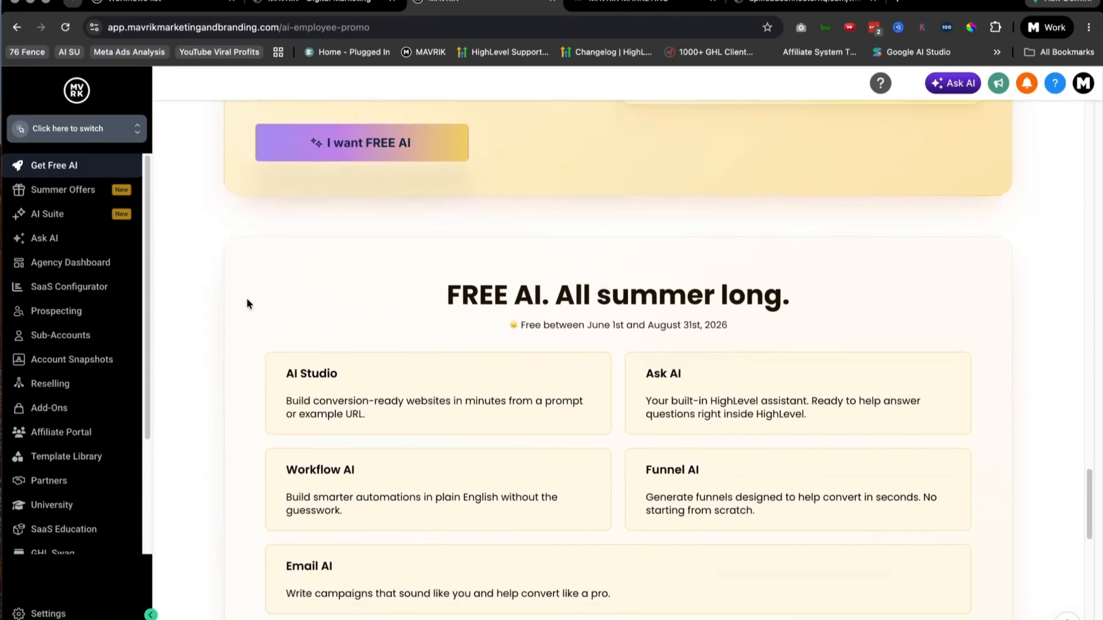
{"action": "scroll", "coordinate": [512, 216], "scroll_direction": "up", "scroll_amount": 3}
{"action": "scroll", "coordinate": [461, 199], "scroll_direction": "down", "scroll_amount": 5}
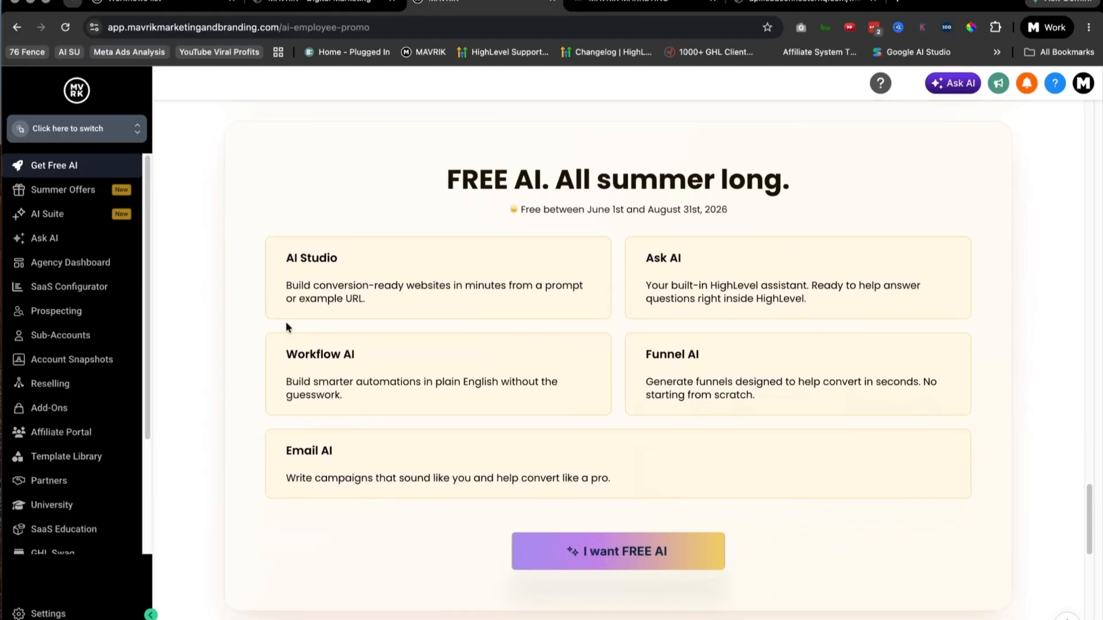
{"action": "left_click_drag", "start_coordinate": [256, 224], "coordinate": [999, 601]}
{"action": "left_click", "coordinate": [712, 473]}
{"action": "left_click_drag", "start_coordinate": [476, 478], "coordinate": [347, 435]}
{"action": "left_click", "coordinate": [367, 446]}
{"action": "left_click", "coordinate": [274, 257]}
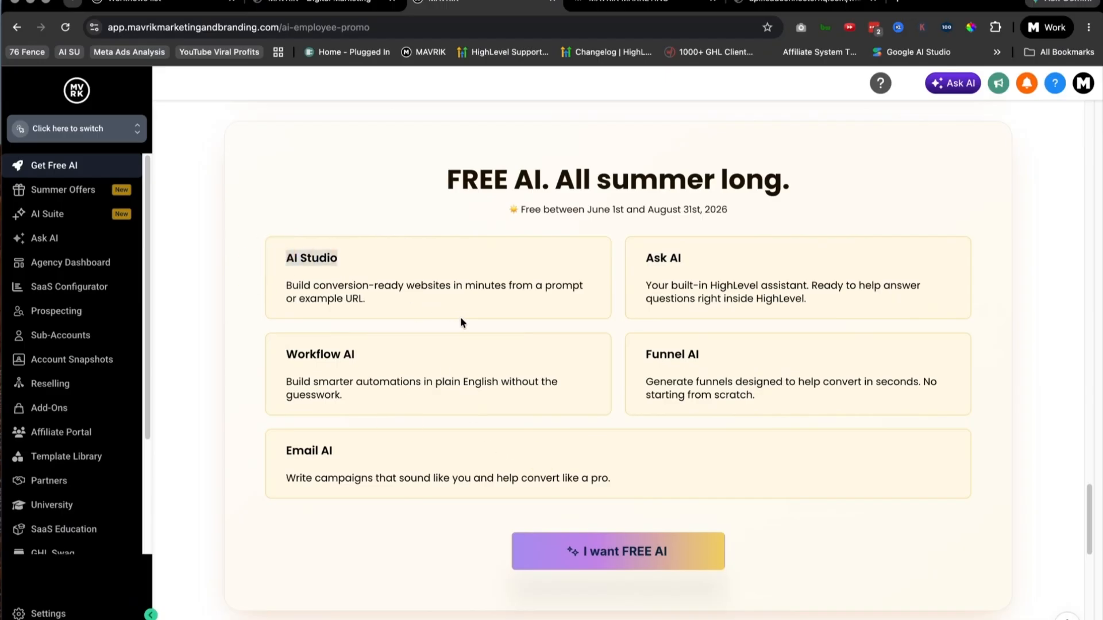
{"action": "left_click", "coordinate": [277, 276]}
Step: Find the promotion's FAQs and read the answer on who is eligible for Summer of AI
{"action": "scroll", "coordinate": [279, 277], "scroll_direction": "up", "scroll_amount": 2}
{"action": "scroll", "coordinate": [280, 277], "scroll_direction": "down", "scroll_amount": 4}
{"action": "scroll", "coordinate": [279, 276], "scroll_direction": "down", "scroll_amount": 10}
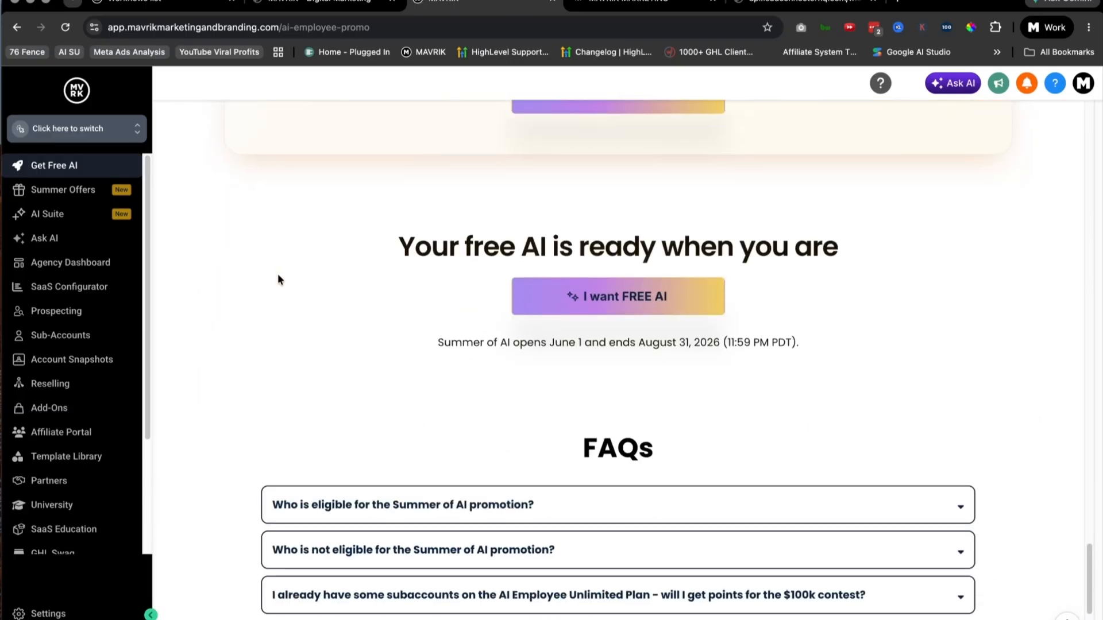
{"action": "scroll", "coordinate": [660, 252], "scroll_direction": "down", "scroll_amount": 3}
{"action": "scroll", "coordinate": [539, 332], "scroll_direction": "down", "scroll_amount": 1}
{"action": "scroll", "coordinate": [470, 329], "scroll_direction": "up", "scroll_amount": 4}
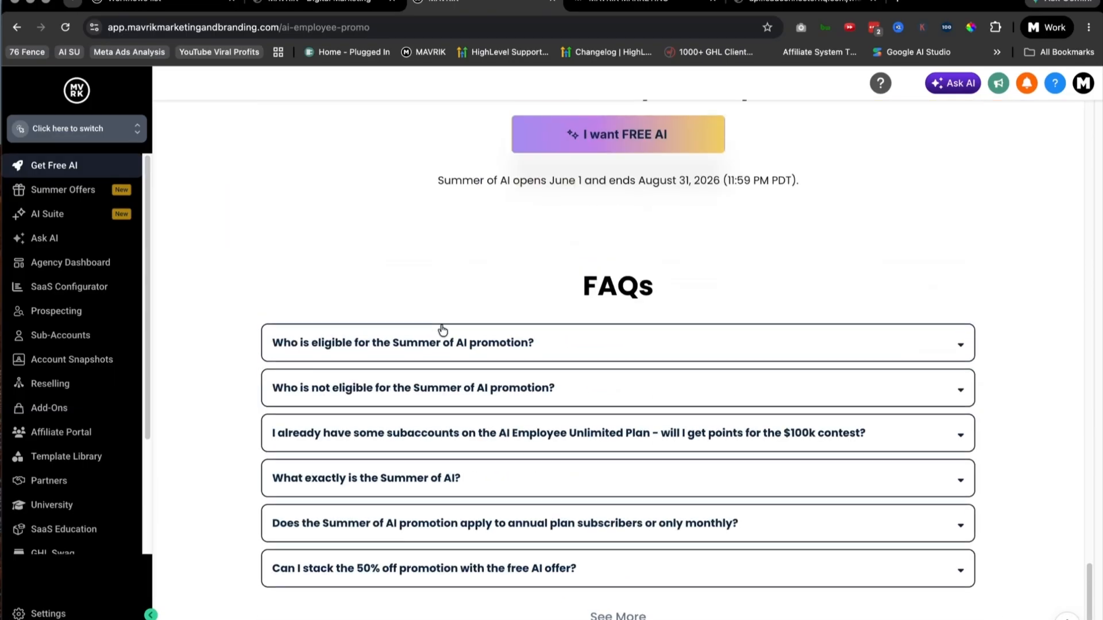
{"action": "left_click", "coordinate": [958, 348]}
{"action": "left_click_drag", "start_coordinate": [287, 381], "coordinate": [733, 419]}
{"action": "left_click_drag", "start_coordinate": [677, 399], "coordinate": [323, 361]}
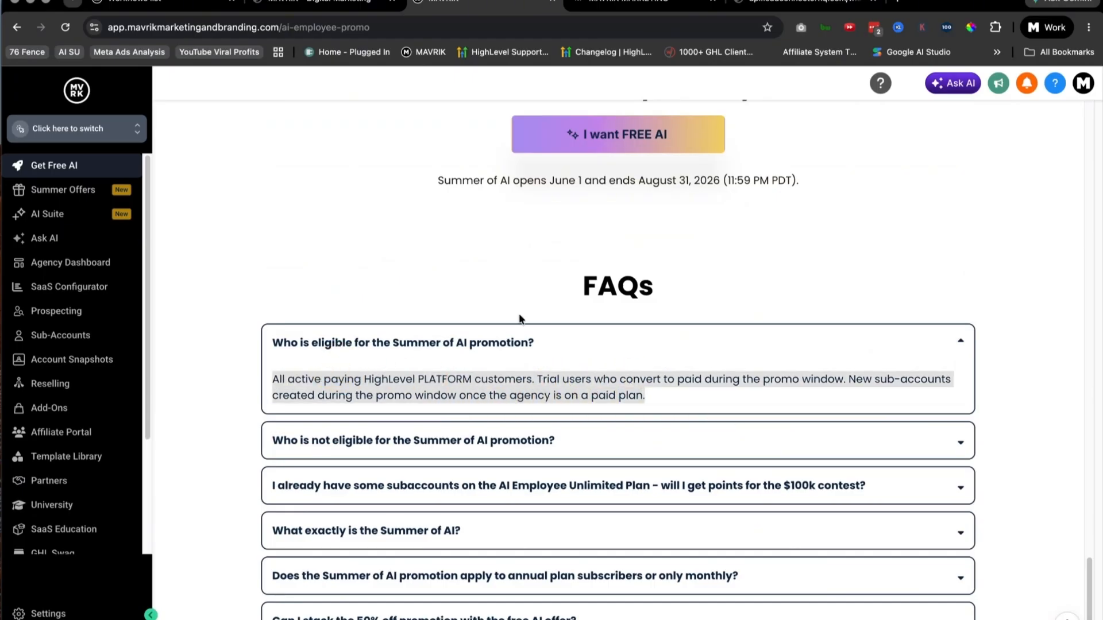
{"action": "left_click", "coordinate": [520, 293]}
Step: Expand the FAQ on who is not eligible and highlight the Pay Per Use exclusion
{"action": "left_click", "coordinate": [453, 424]}
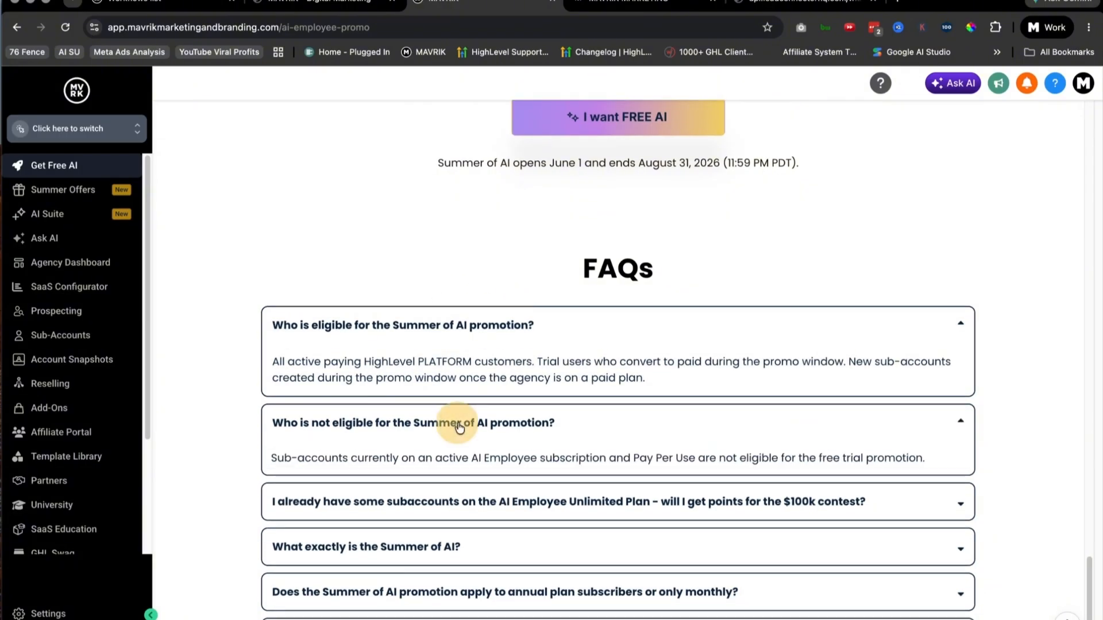
{"action": "scroll", "coordinate": [390, 374], "scroll_direction": "down", "scroll_amount": 4}
{"action": "left_click_drag", "start_coordinate": [378, 345], "coordinate": [539, 355]}
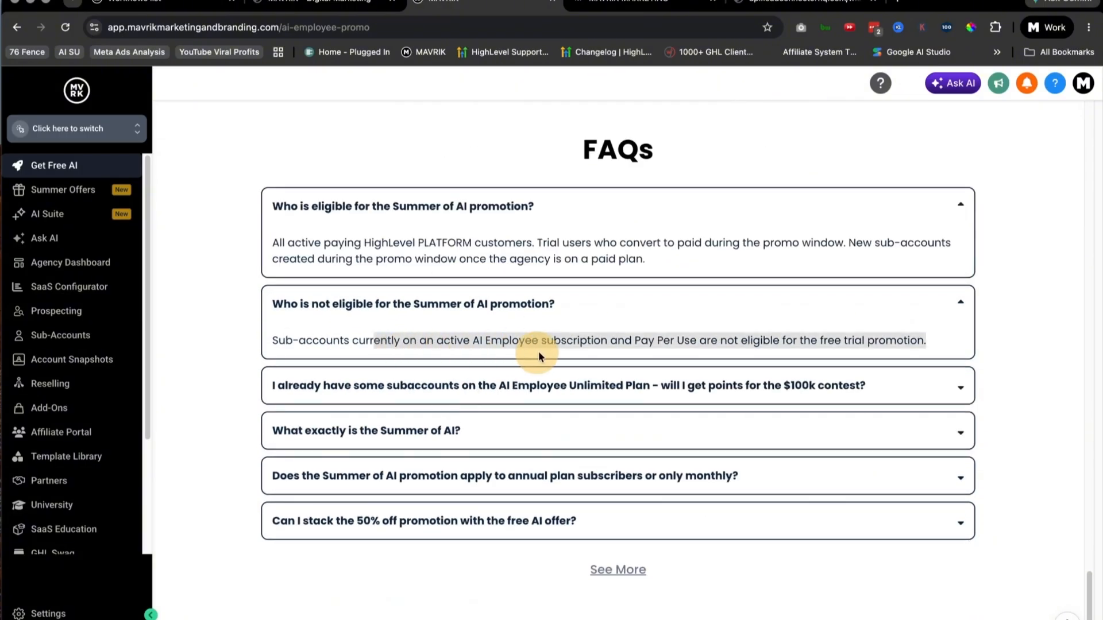
{"action": "left_click", "coordinate": [374, 343]}
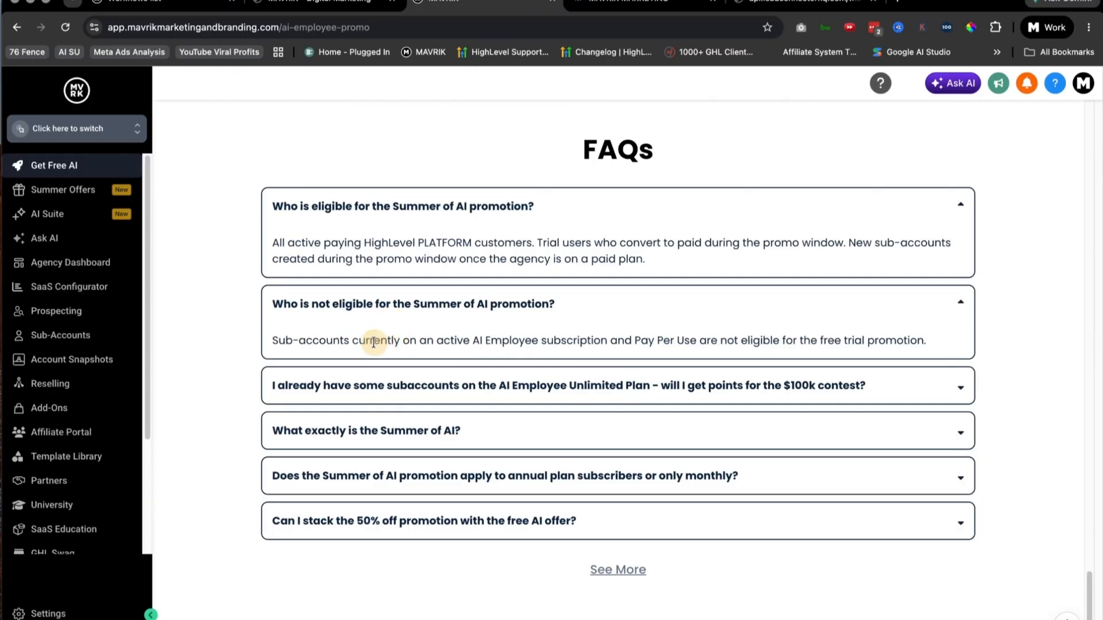
{"action": "left_click_drag", "start_coordinate": [634, 342], "coordinate": [806, 359]}
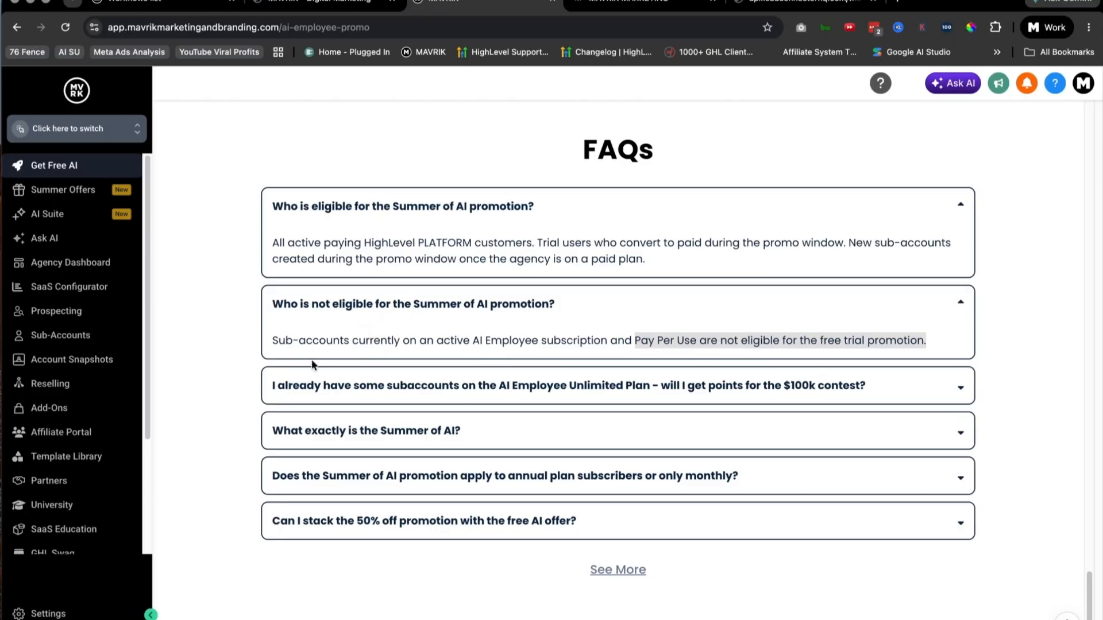
Step: Revisit the free AI tool cards and highlight the promotion's end date above the FAQs
{"action": "scroll", "coordinate": [264, 348], "scroll_direction": "up", "scroll_amount": 2}
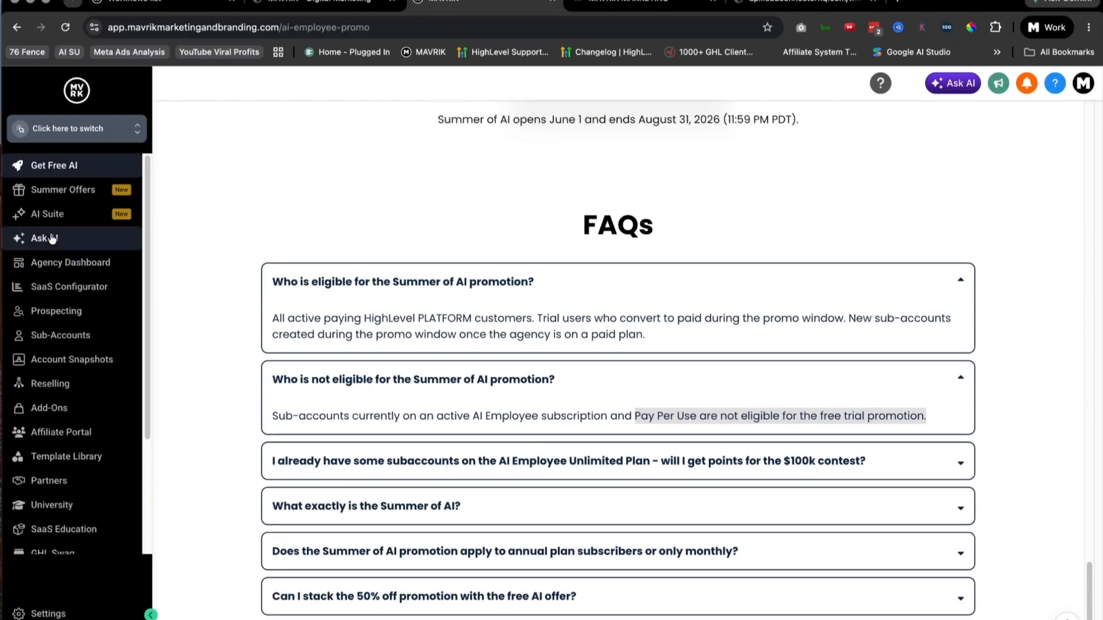
{"action": "scroll", "coordinate": [251, 329], "scroll_direction": "up", "scroll_amount": 10}
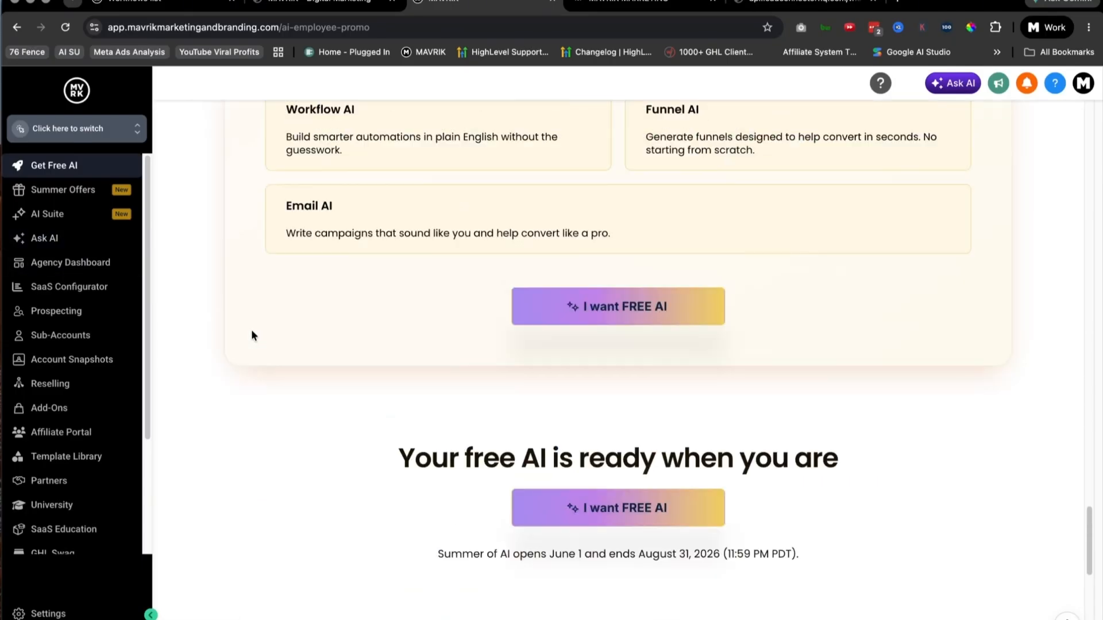
{"action": "scroll", "coordinate": [250, 330], "scroll_direction": "down", "scroll_amount": 3}
{"action": "left_click_drag", "start_coordinate": [719, 268], "coordinate": [616, 262]}
{"action": "left_click", "coordinate": [237, 228]}
Step: Open the agency-level Ask AI and enter "please create a fully functioning lead magnet funnel for my digital" as the prompt
{"action": "left_click", "coordinate": [45, 238]}
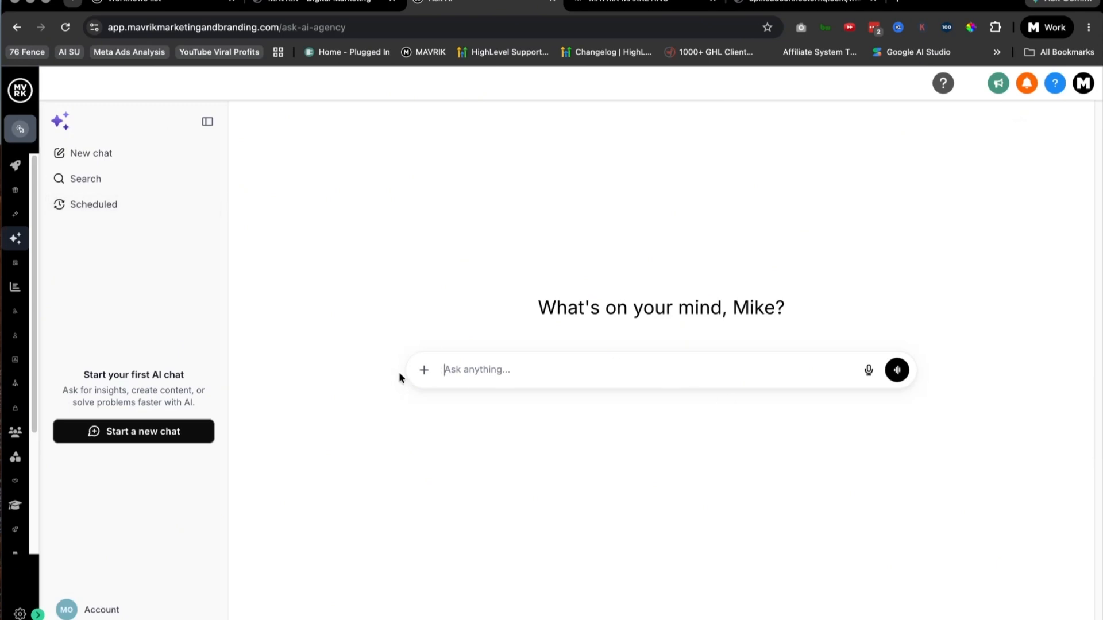
{"action": "left_click", "coordinate": [516, 373]}
{"action": "type", "text": "please create a fully func"}
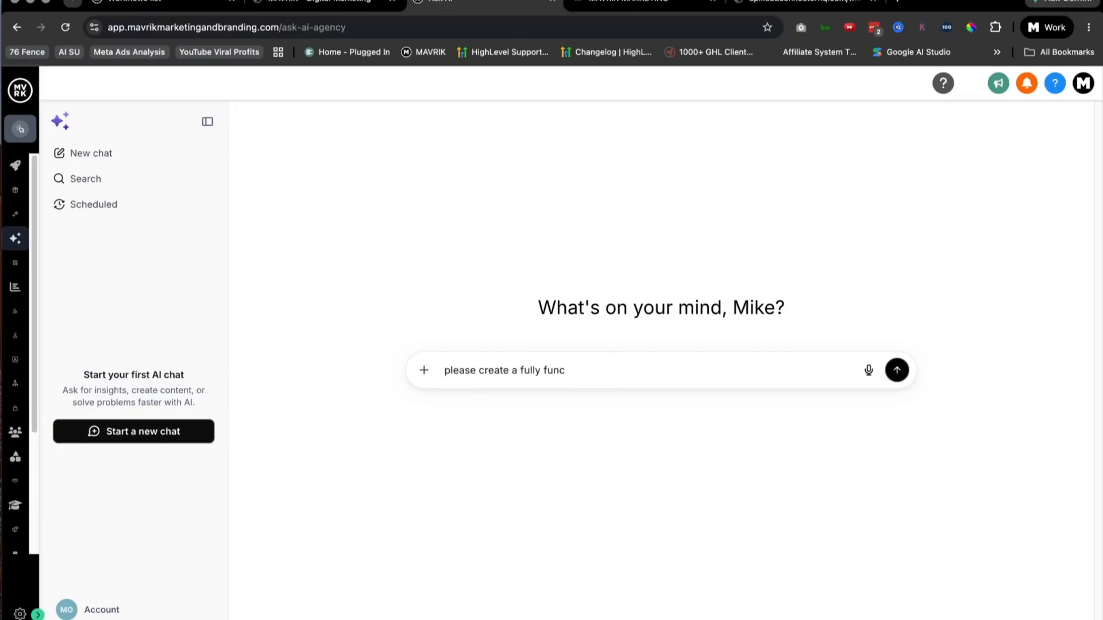
{"action": "type", "text": "tioning lead "}
{"action": "type", "text": "magnet"}
{"action": "type", "text": " funnel for my di"}
{"action": "type", "text": "f"}
{"action": "type", "text": "gital"}
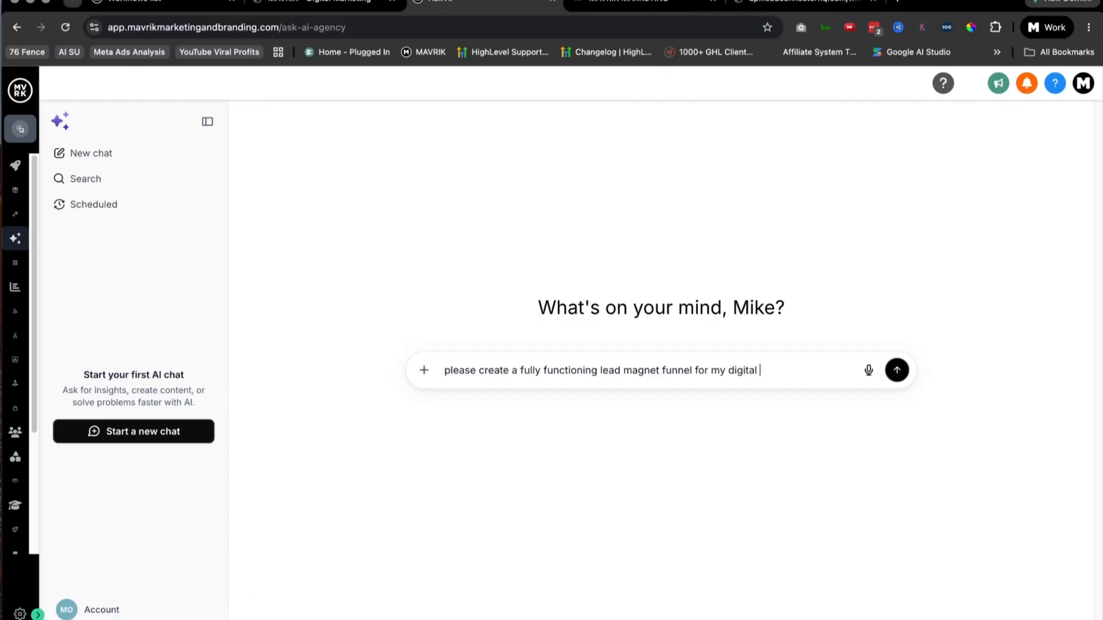
Step: Replace the word "digital" at the end of the prompt with "local coffee shop"
{"action": "key", "text": "BackSpace"}
{"action": "key", "text": "BackSpace"}
{"action": "key", "text": "BackSpace"}
{"action": "key", "text": "BackSpace"}
{"action": "key", "text": "BackSpace"}
{"action": "key", "text": "BackSpace"}
{"action": "type", "text": "coffee"}
{"action": "key", "text": "BackSpace"}
{"action": "key", "text": "BackSpace"}
{"action": "key", "text": "BackSpace"}
{"action": "key", "text": "BackSpace"}
{"action": "key", "text": "BackSpace"}
{"action": "key", "text": "BackSpace"}
{"action": "type", "text": "local coffee sho0"}
{"action": "key", "text": "BackSpace"}
{"action": "type", "text": "p"}
Step: Highlight the business type and full wording of the funnel prompt, and open the Summer Offers page without submitting it
{"action": "left_click_drag", "start_coordinate": [820, 372], "coordinate": [425, 372]}
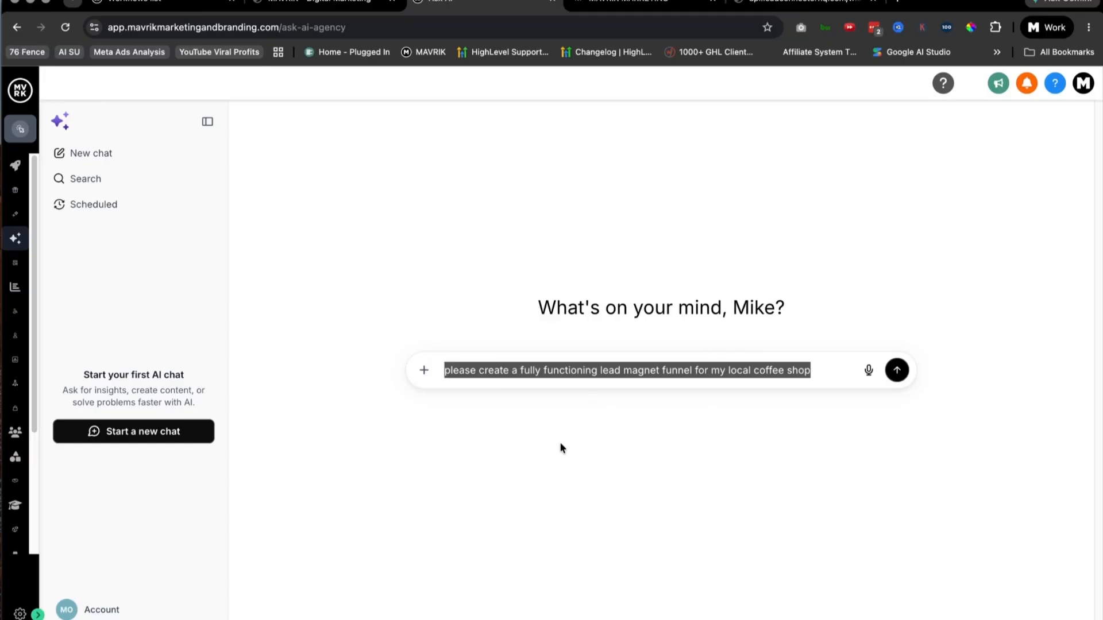
{"action": "left_click_drag", "start_coordinate": [813, 370], "coordinate": [728, 370]}
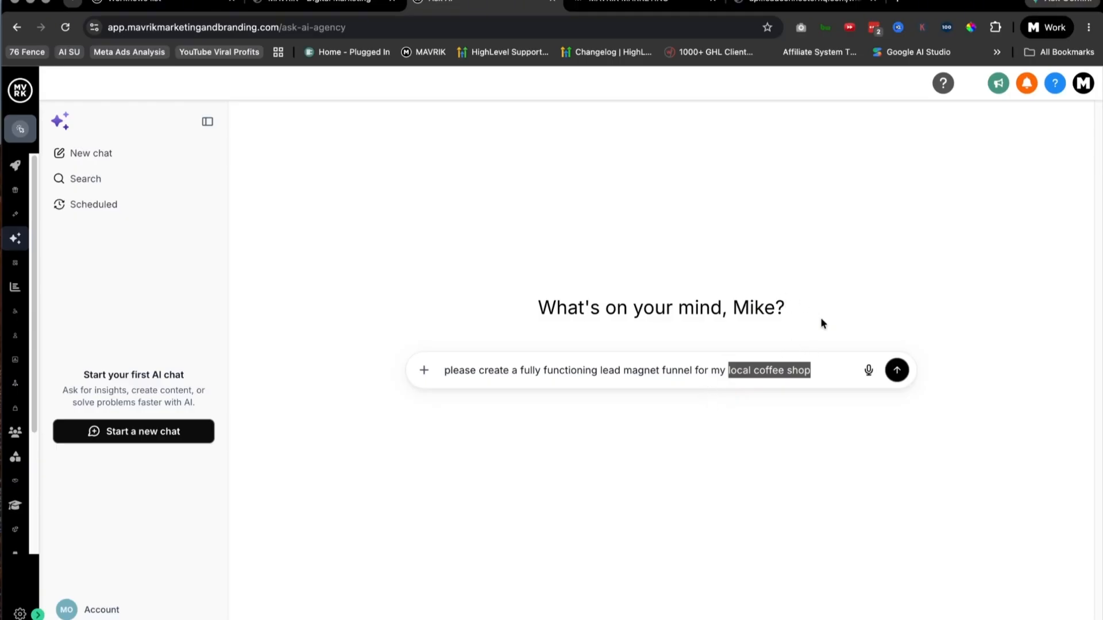
{"action": "left_click_drag", "start_coordinate": [613, 372], "coordinate": [659, 374]}
{"action": "left_click_drag", "start_coordinate": [824, 375], "coordinate": [442, 371]}
{"action": "left_click_drag", "start_coordinate": [495, 370], "coordinate": [512, 370]}
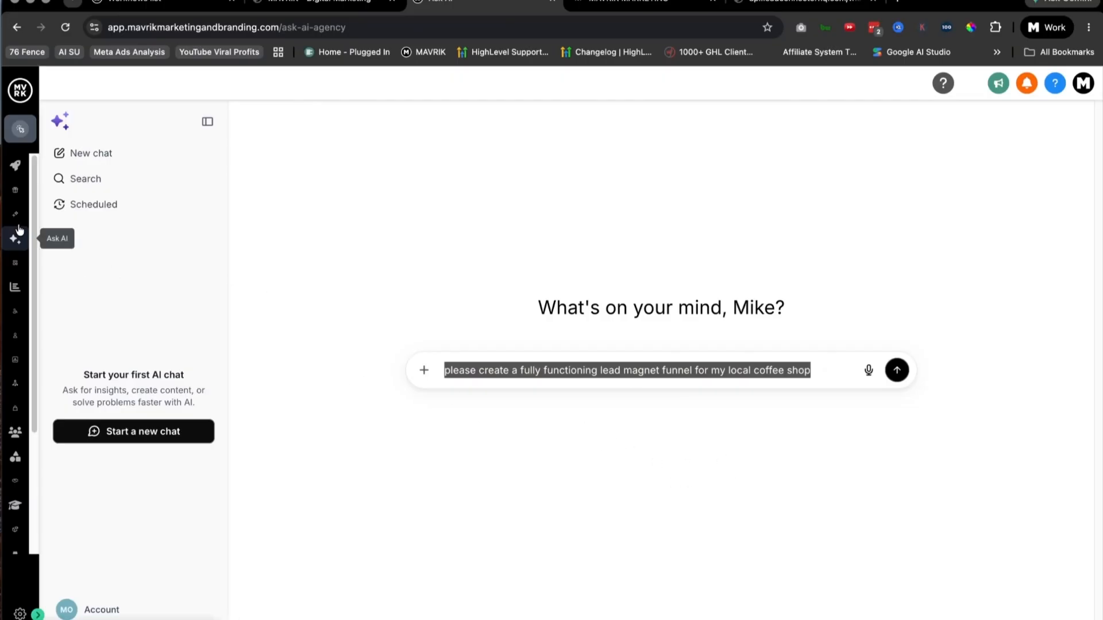
{"action": "left_click", "coordinate": [16, 193]}
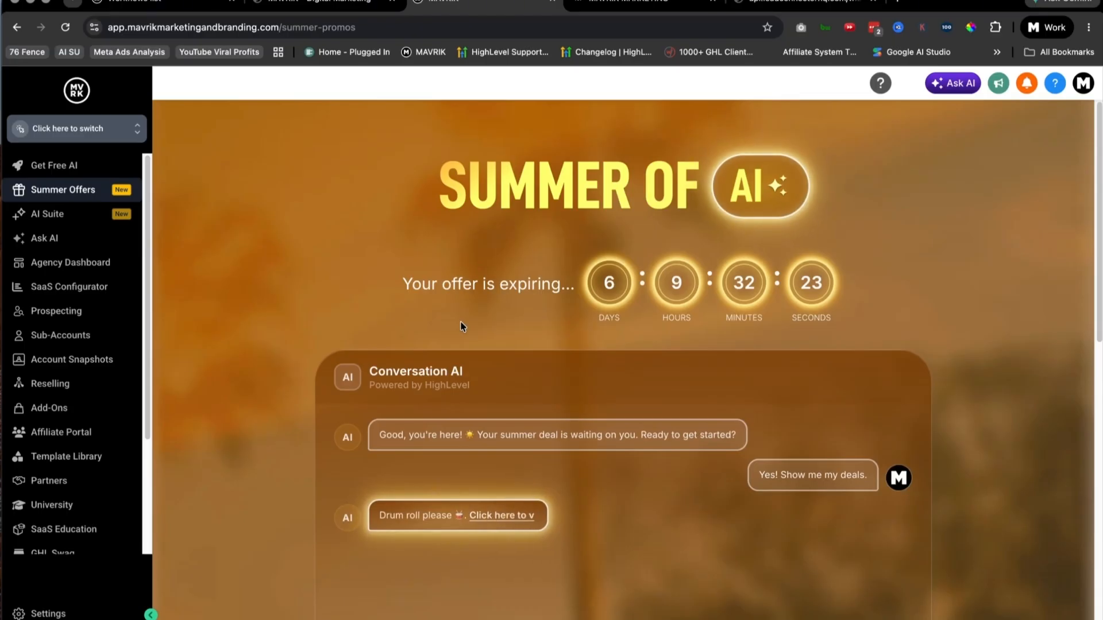
Step: Reveal the exclusive summer deals in the Conversation AI chat and review the offer cards and frequently asked questions
{"action": "scroll", "coordinate": [461, 323], "scroll_direction": "down", "scroll_amount": 1}
{"action": "scroll", "coordinate": [475, 325], "scroll_direction": "down", "scroll_amount": 2}
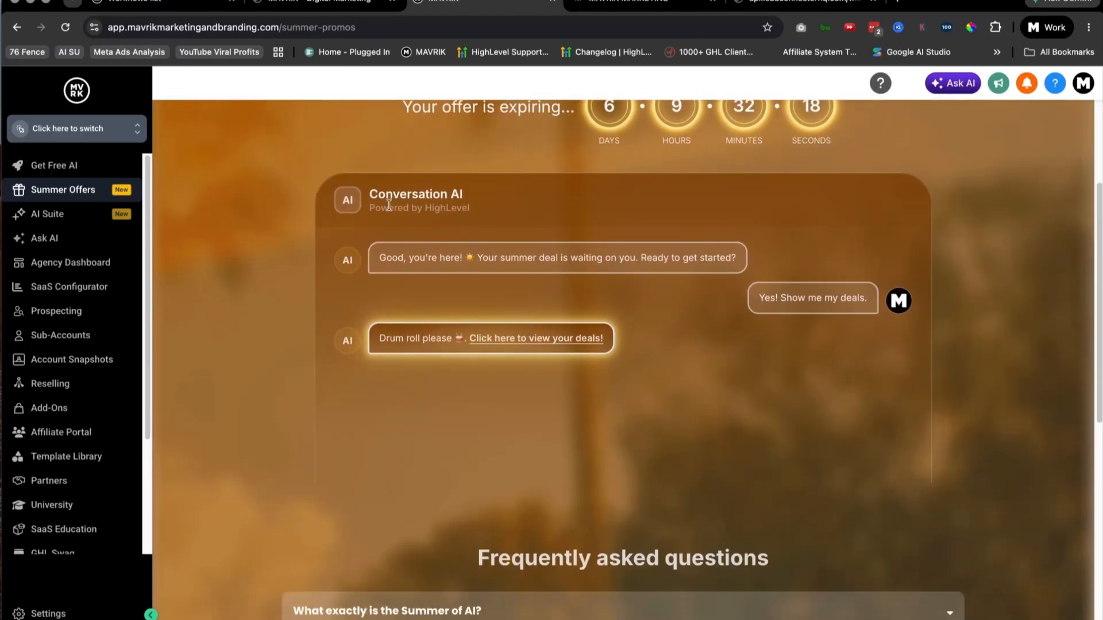
{"action": "left_click", "coordinate": [500, 338]}
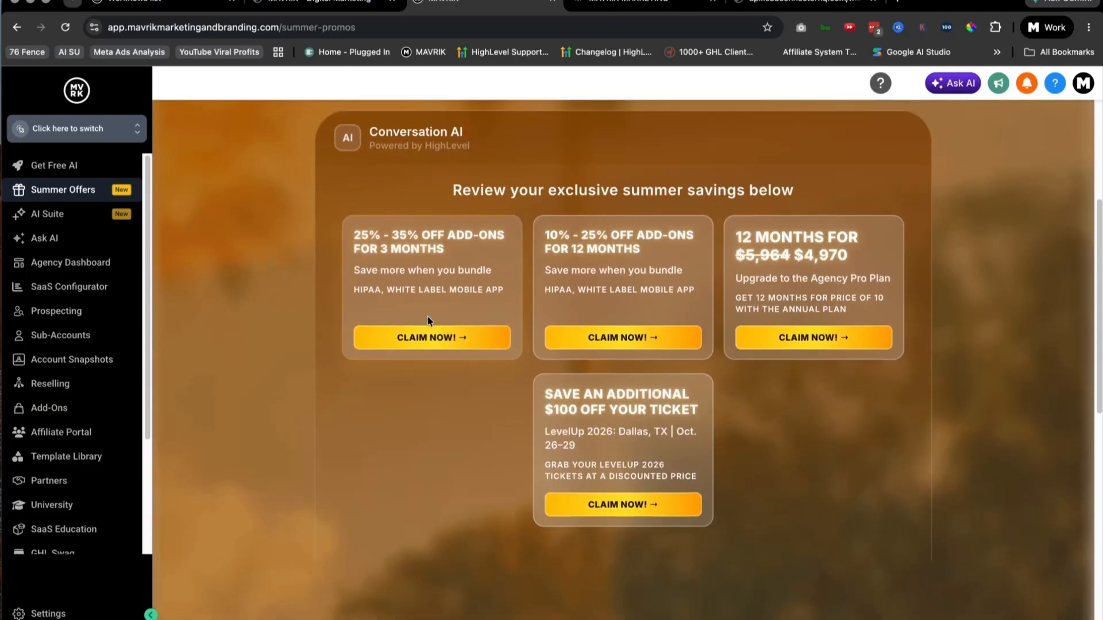
{"action": "scroll", "coordinate": [778, 362], "scroll_direction": "down", "scroll_amount": 7}
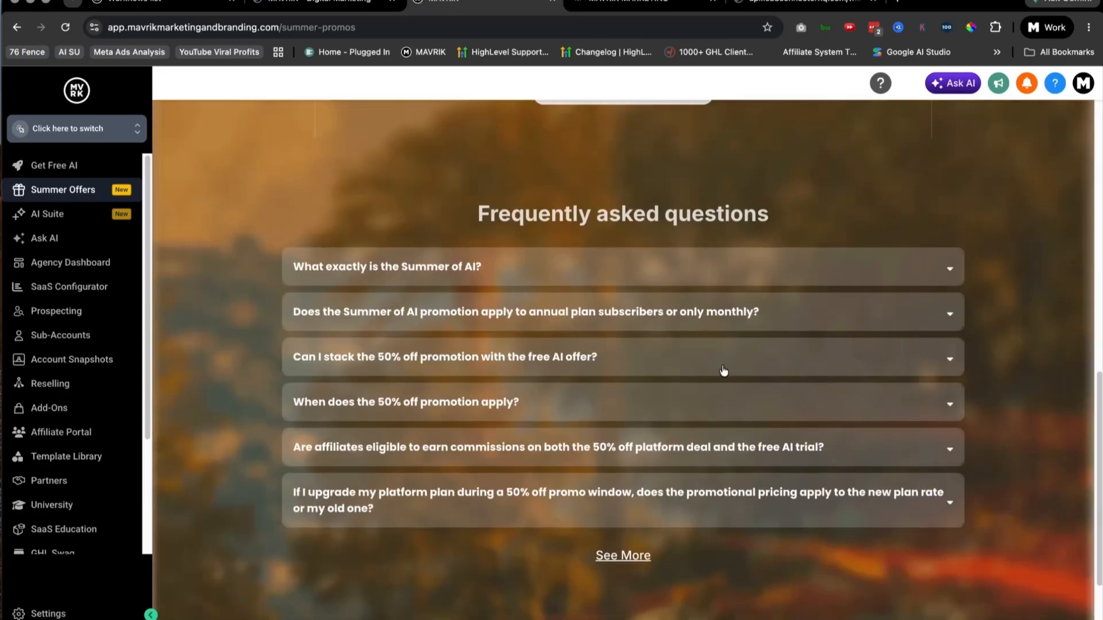
{"action": "scroll", "coordinate": [722, 368], "scroll_direction": "up", "scroll_amount": 10}
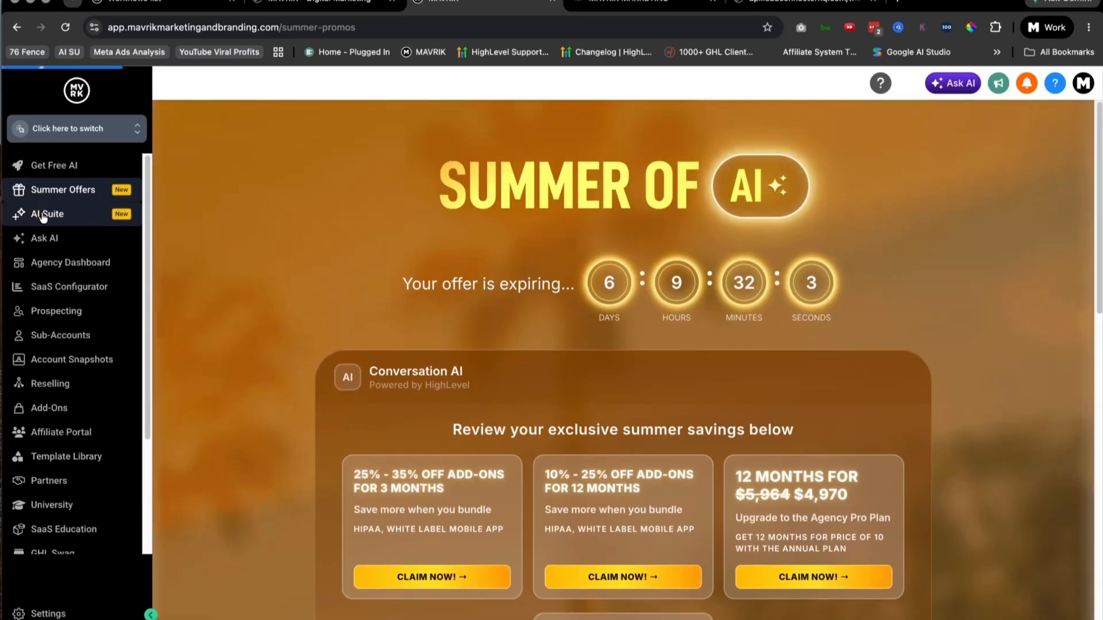
Step: Open the AI Suite and review the Plans list of sub-accounts with their AI agent and rebilling settings
{"action": "left_click", "coordinate": [46, 215]}
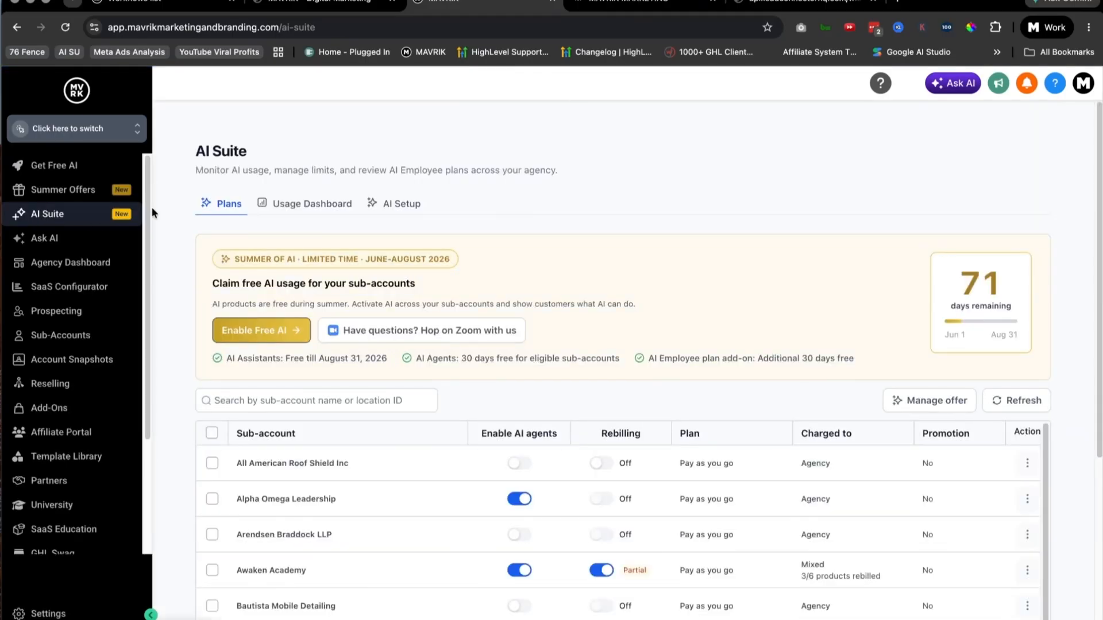
{"action": "scroll", "coordinate": [447, 494], "scroll_direction": "down", "scroll_amount": 1}
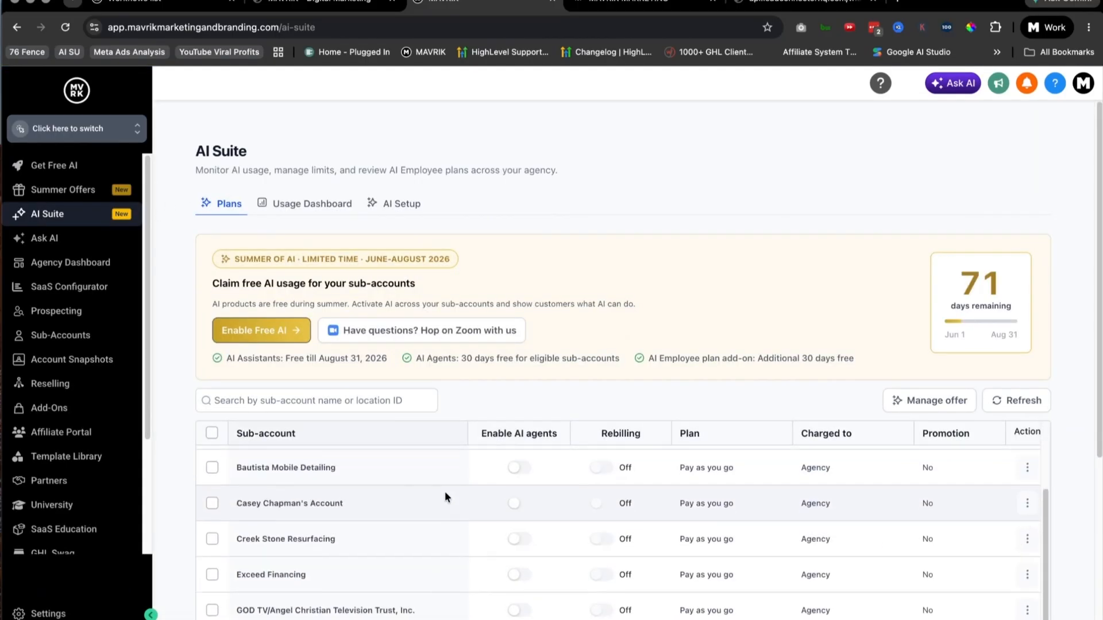
{"action": "scroll", "coordinate": [445, 495], "scroll_direction": "up", "scroll_amount": 1}
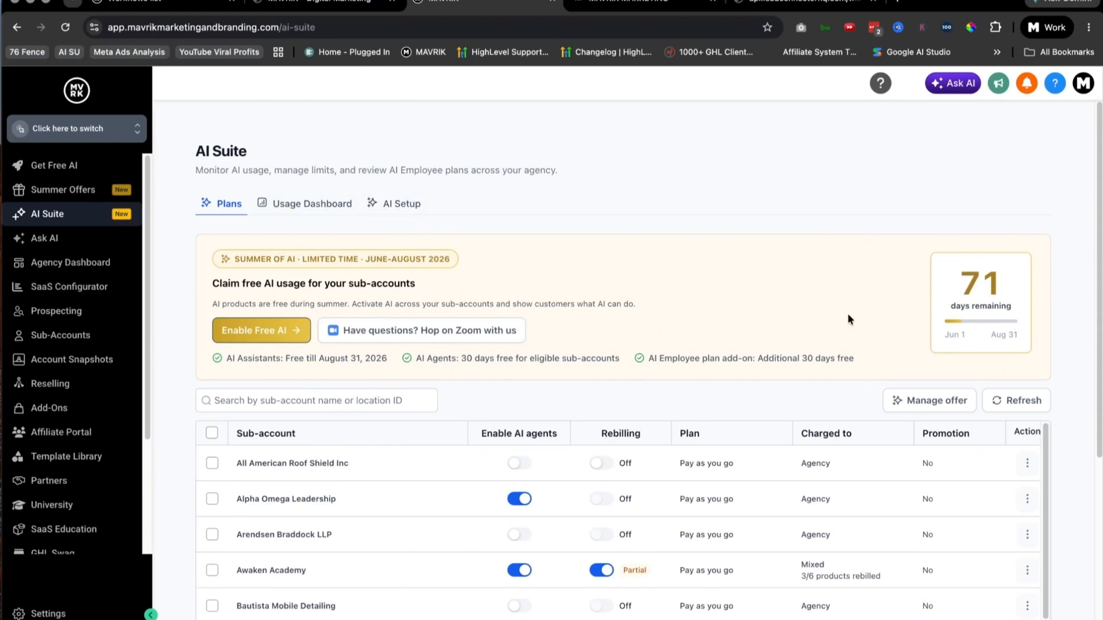
{"action": "scroll", "coordinate": [800, 490], "scroll_direction": "down", "scroll_amount": 1}
{"action": "scroll", "coordinate": [762, 483], "scroll_direction": "up", "scroll_amount": 1}
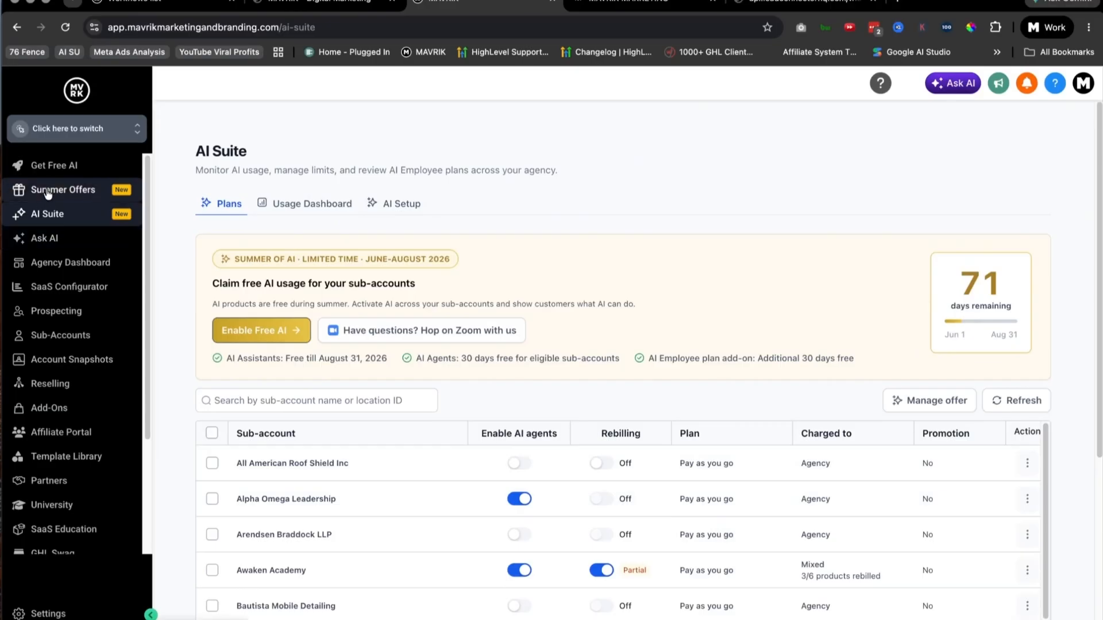
Step: Open the Get Free AI page and go to the tool cards under "FREE AI. All summer long."
{"action": "left_click", "coordinate": [49, 167]}
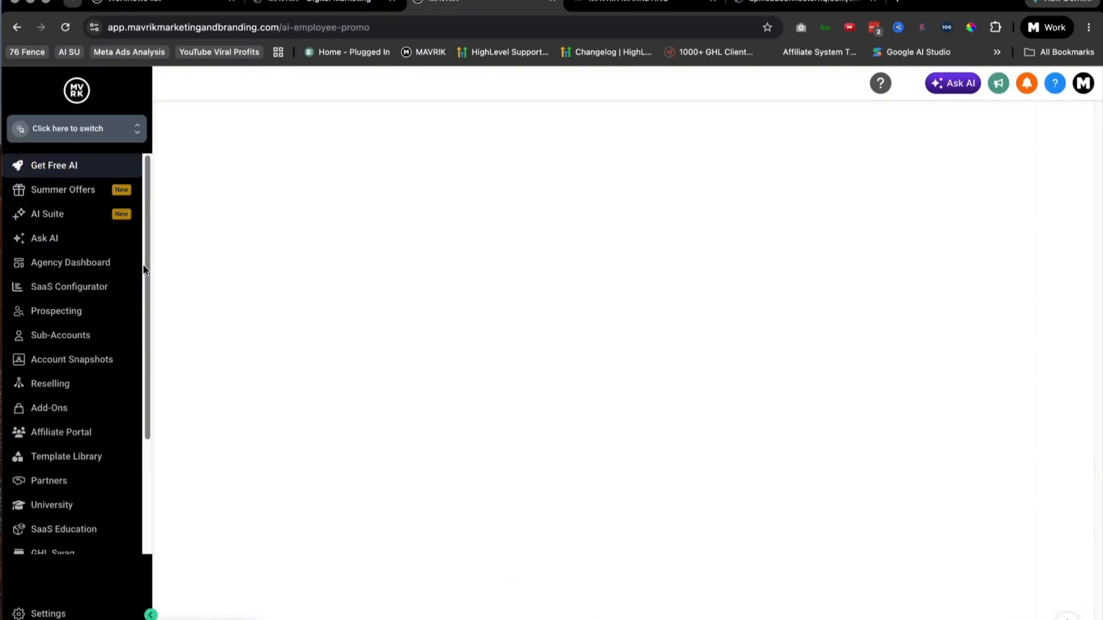
{"action": "scroll", "coordinate": [494, 336], "scroll_direction": "down", "scroll_amount": 8}
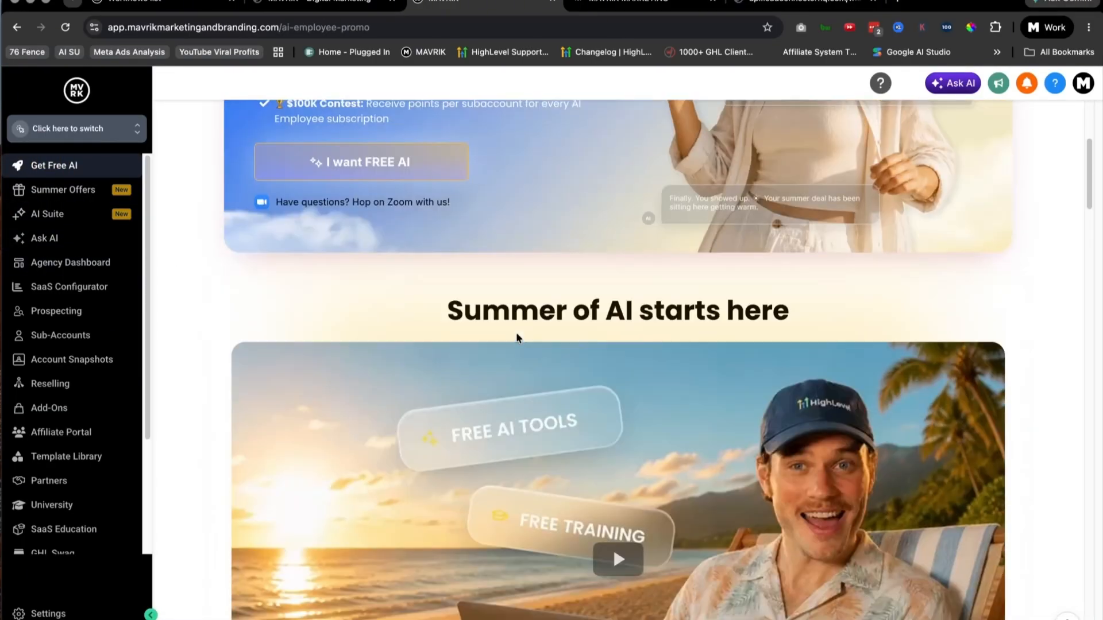
{"action": "scroll", "coordinate": [518, 343], "scroll_direction": "down", "scroll_amount": 20}
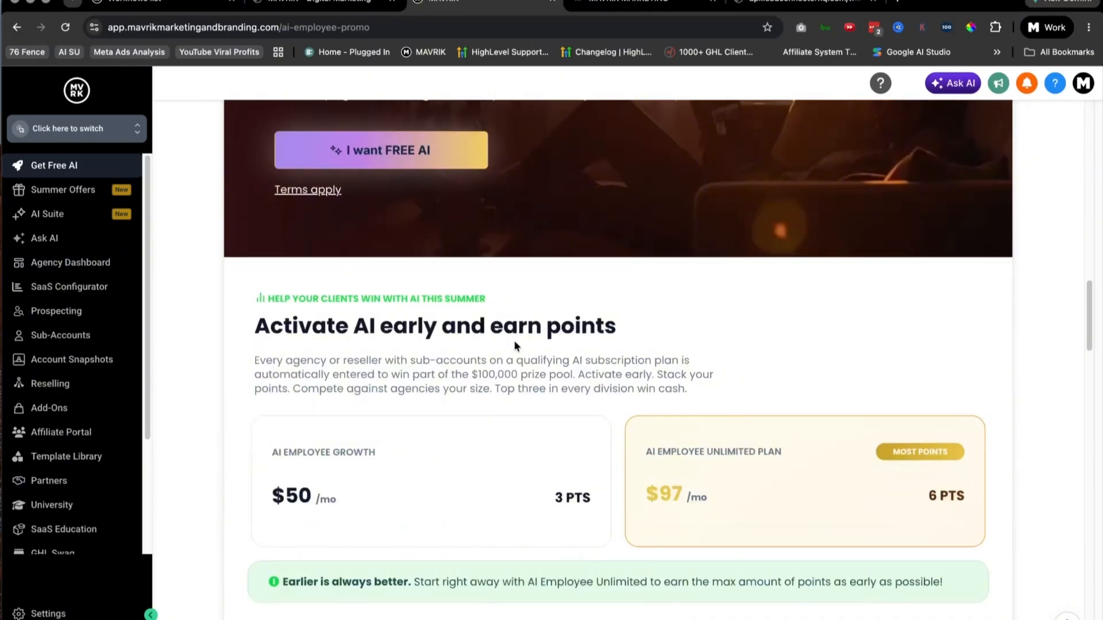
{"action": "scroll", "coordinate": [513, 345], "scroll_direction": "down", "scroll_amount": 18}
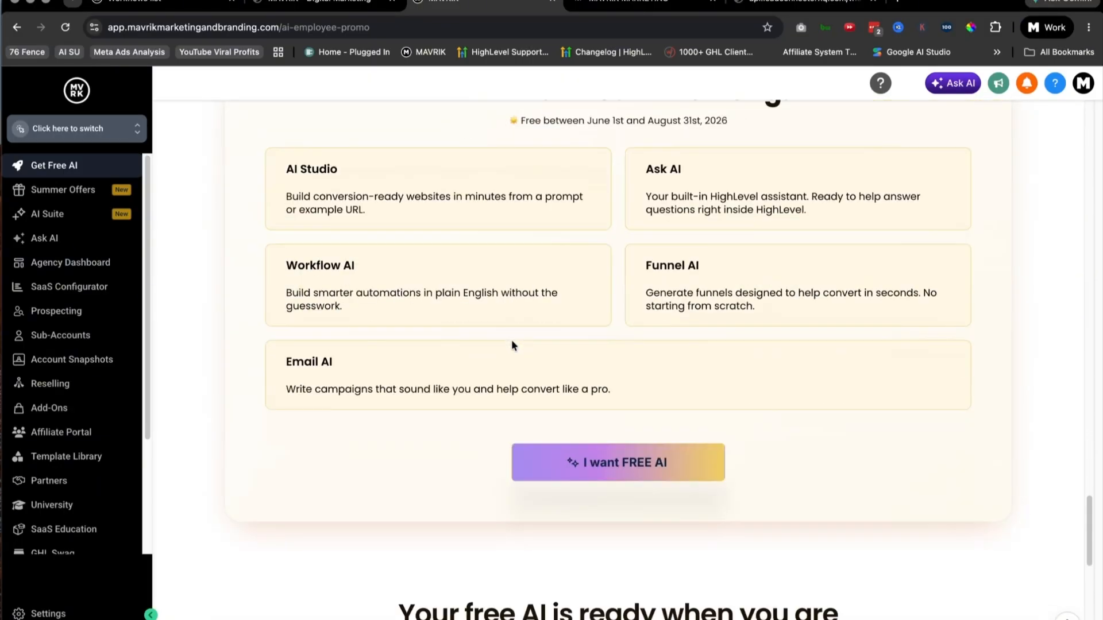
Step: Highlight the description and title of the Email AI card
{"action": "left_click_drag", "start_coordinate": [383, 383], "coordinate": [484, 368]}
{"action": "left_click_drag", "start_coordinate": [338, 410], "coordinate": [599, 422]}
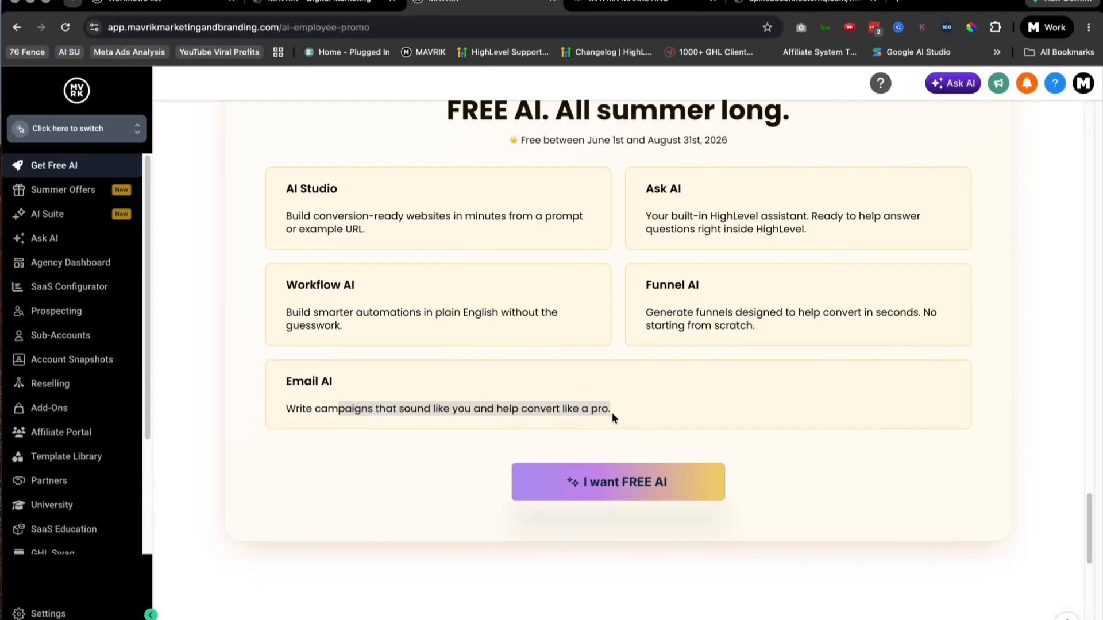
{"action": "left_click_drag", "start_coordinate": [333, 381], "coordinate": [235, 389]}
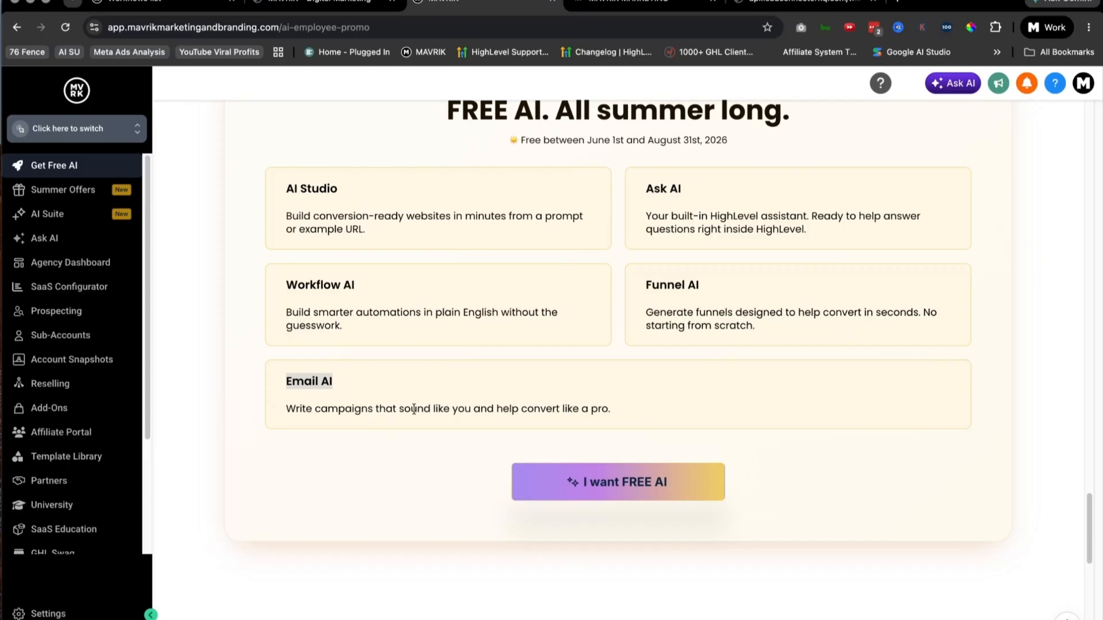
{"action": "left_click", "coordinate": [347, 382]}
{"action": "left_click_drag", "start_coordinate": [383, 384], "coordinate": [265, 388]}
{"action": "left_click_drag", "start_coordinate": [382, 382], "coordinate": [289, 382]}
{"action": "left_click_drag", "start_coordinate": [382, 391], "coordinate": [257, 384]}
{"action": "mouse_move", "coordinate": [357, 375]}
{"action": "left_mouse_down"}
{"action": "mouse_move", "coordinate": [267, 378]}
{"action": "mouse_move", "coordinate": [366, 367]}
{"action": "left_mouse_up"}
Step: Highlight the Workflow AI card's title and its description about building smarter automations, one after the other
{"action": "left_click_drag", "start_coordinate": [384, 282], "coordinate": [263, 277]}
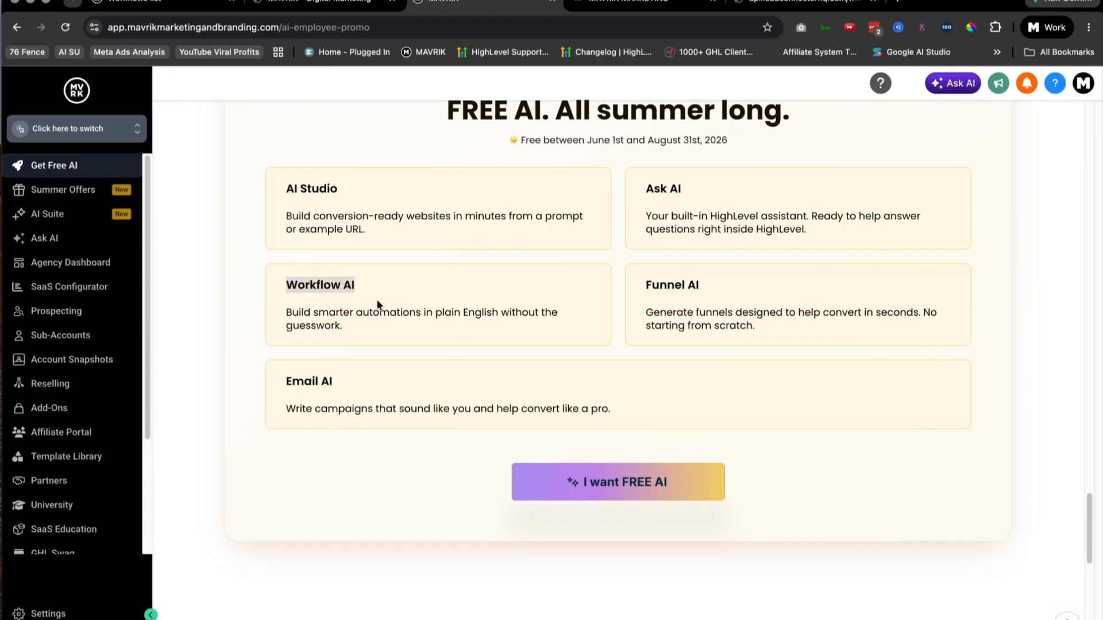
{"action": "left_click_drag", "start_coordinate": [395, 283], "coordinate": [155, 322]}
{"action": "left_click", "coordinate": [327, 284]}
{"action": "left_click_drag", "start_coordinate": [368, 325], "coordinate": [295, 313]}
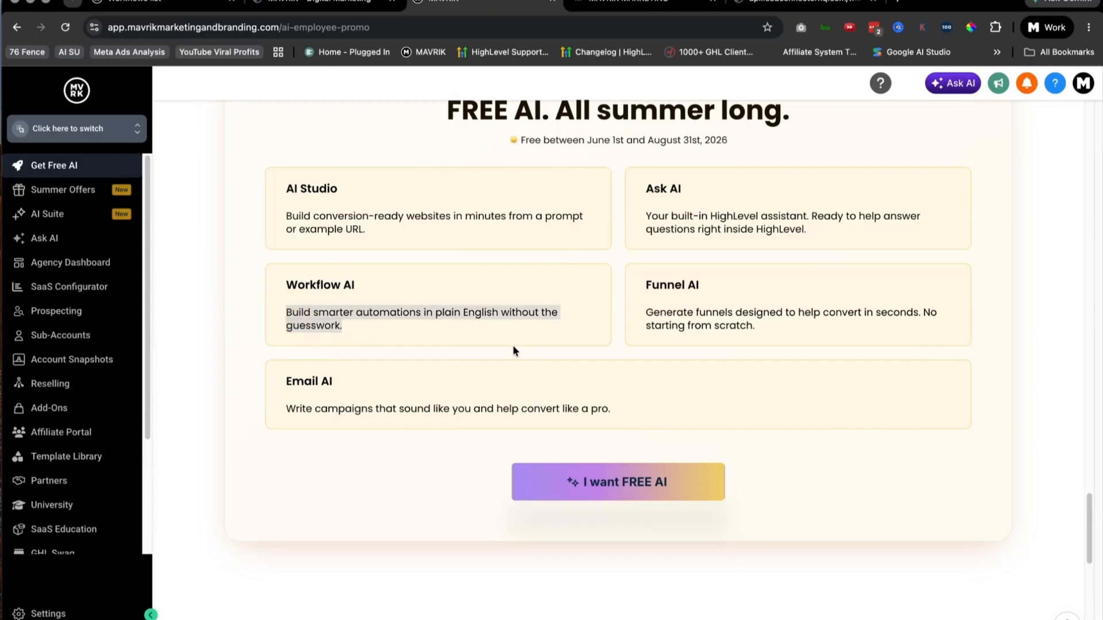
{"action": "left_click_drag", "start_coordinate": [415, 339], "coordinate": [277, 314]}
{"action": "mouse_move", "coordinate": [381, 318]}
{"action": "left_mouse_down"}
{"action": "mouse_move", "coordinate": [357, 324]}
{"action": "mouse_move", "coordinate": [380, 327]}
{"action": "left_mouse_up"}
{"action": "left_click", "coordinate": [396, 332]}
Step: Highlight the Workflow AI title together with its description as one block
{"action": "left_click_drag", "start_coordinate": [380, 329], "coordinate": [271, 284]}
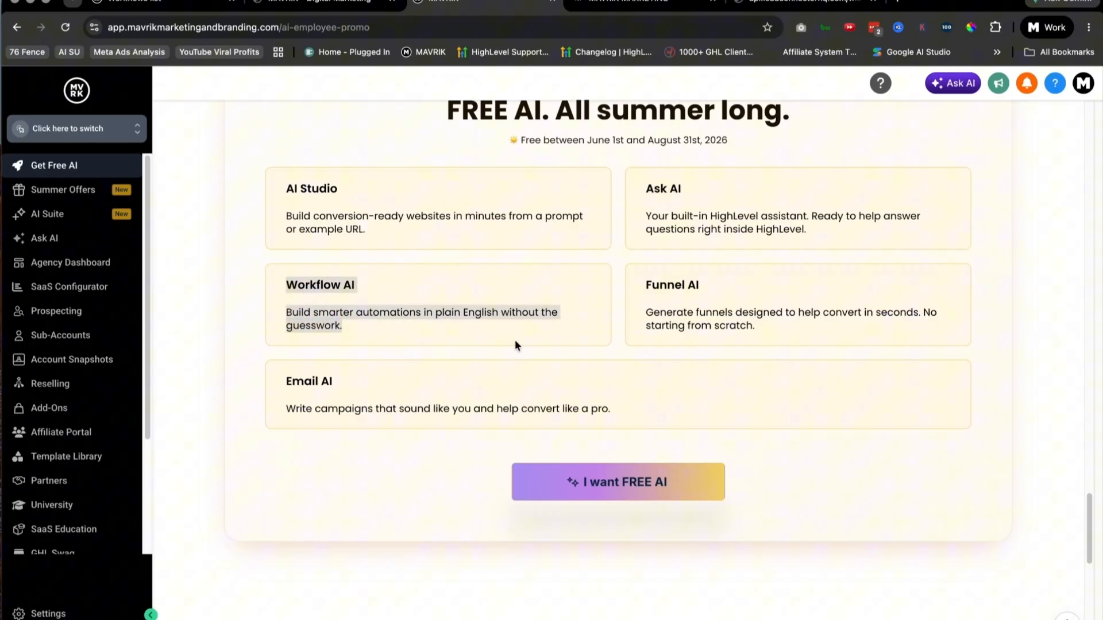
{"action": "scroll", "coordinate": [515, 340], "scroll_direction": "up", "scroll_amount": 3}
{"action": "scroll", "coordinate": [459, 339], "scroll_direction": "down", "scroll_amount": 3}
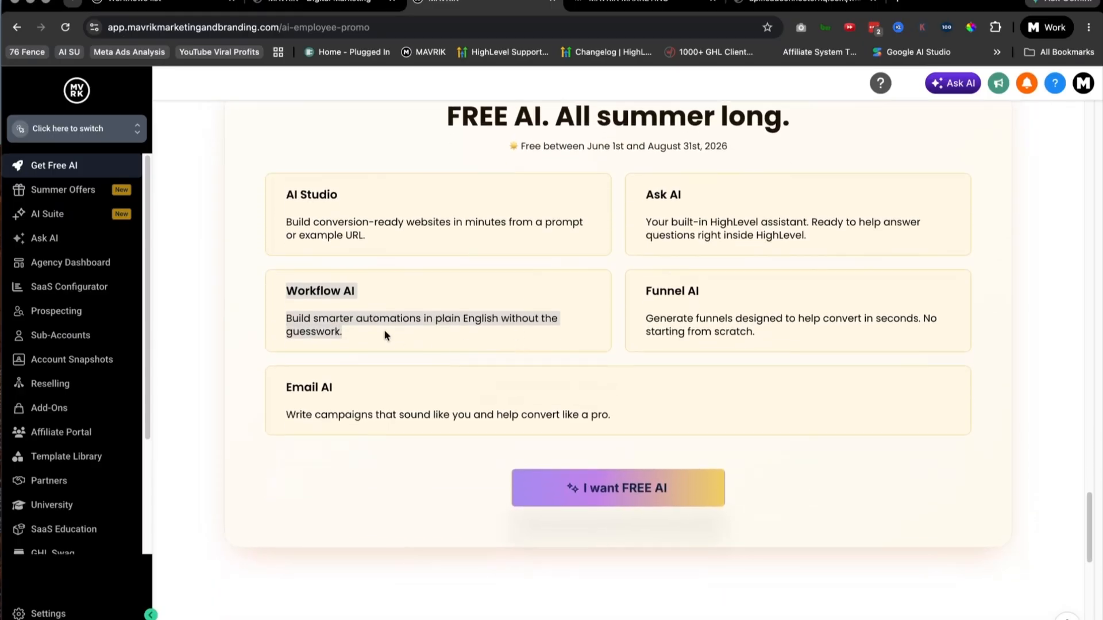
{"action": "left_click_drag", "start_coordinate": [352, 330], "coordinate": [276, 292]}
{"action": "left_click_drag", "start_coordinate": [384, 336], "coordinate": [260, 291]}
Step: Highlight the Ask AI card's text and the AI Studio card's title
{"action": "left_click", "coordinate": [821, 238]}
{"action": "left_click_drag", "start_coordinate": [822, 236], "coordinate": [604, 192]}
{"action": "left_click", "coordinate": [399, 227]}
{"action": "left_click_drag", "start_coordinate": [312, 196], "coordinate": [279, 198]}
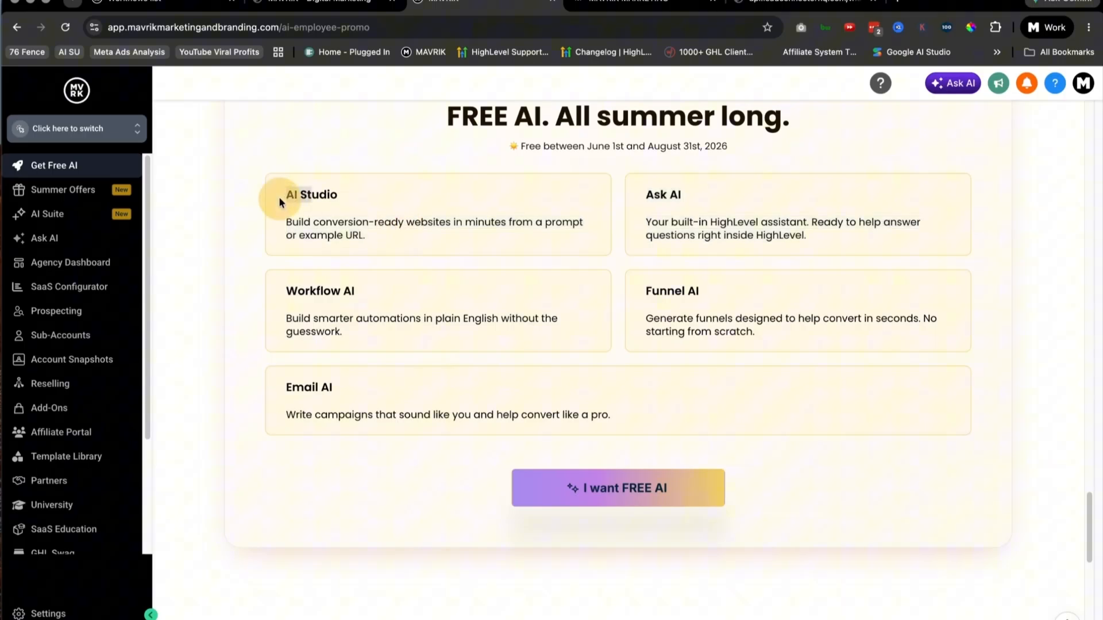
Step: Return to the Summer of AI banner and highlight its headline and the three offer bullet points
{"action": "scroll", "coordinate": [584, 333], "scroll_direction": "up", "scroll_amount": 1}
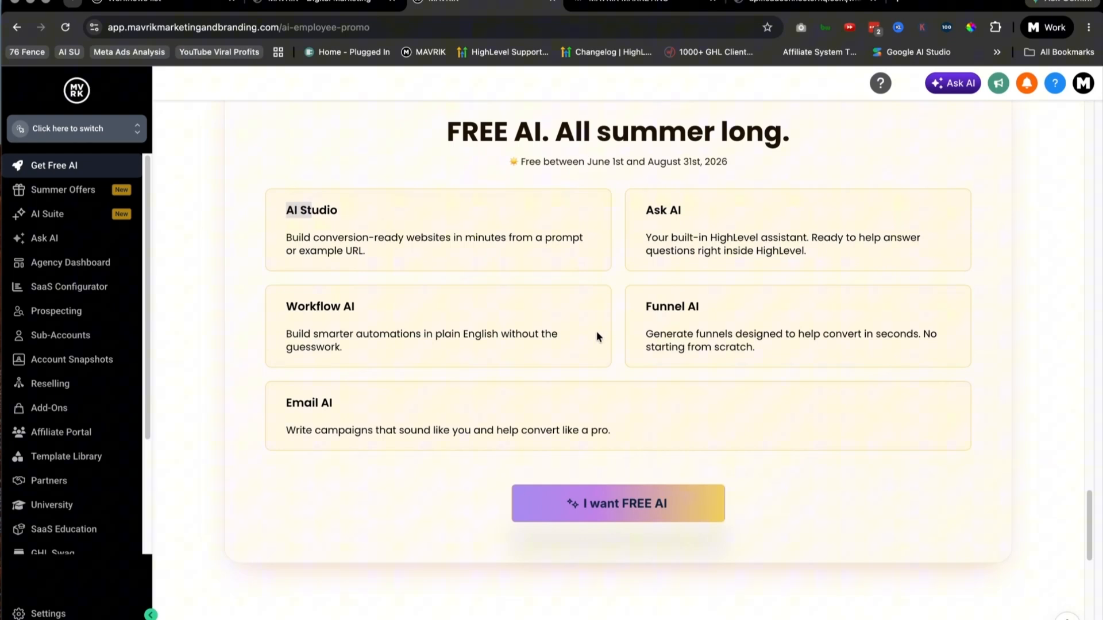
{"action": "scroll", "coordinate": [447, 352], "scroll_direction": "up", "scroll_amount": 8}
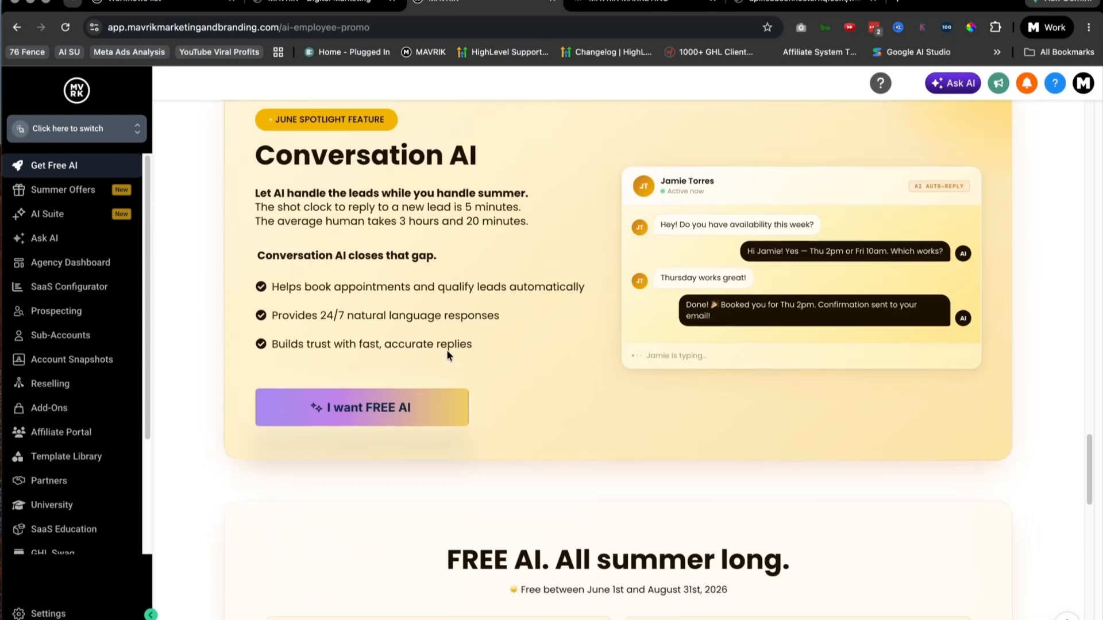
{"action": "scroll", "coordinate": [447, 349], "scroll_direction": "up", "scroll_amount": 20}
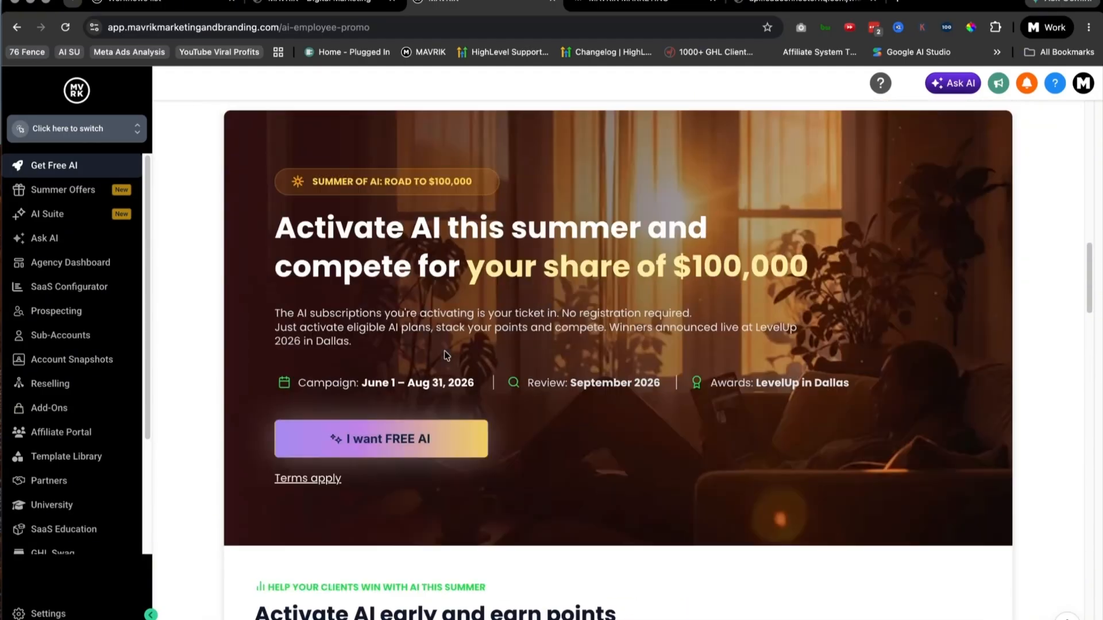
{"action": "scroll", "coordinate": [444, 350], "scroll_direction": "up", "scroll_amount": 15}
{"action": "left_click_drag", "start_coordinate": [232, 190], "coordinate": [484, 491]}
{"action": "left_click", "coordinate": [539, 370]}
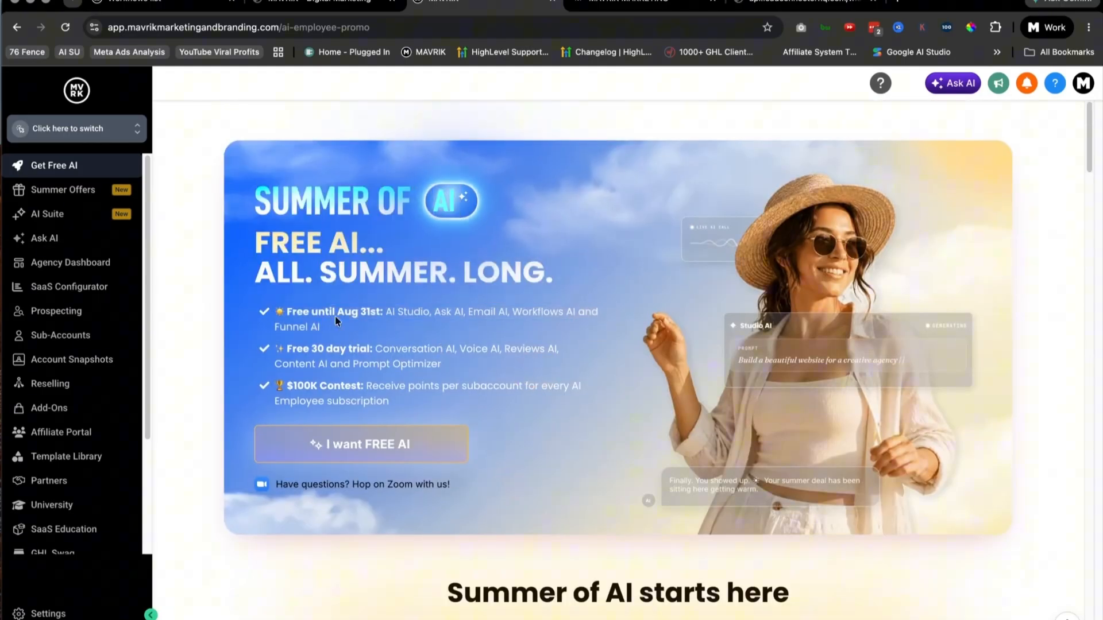
{"action": "left_click_drag", "start_coordinate": [253, 187], "coordinate": [444, 414]}
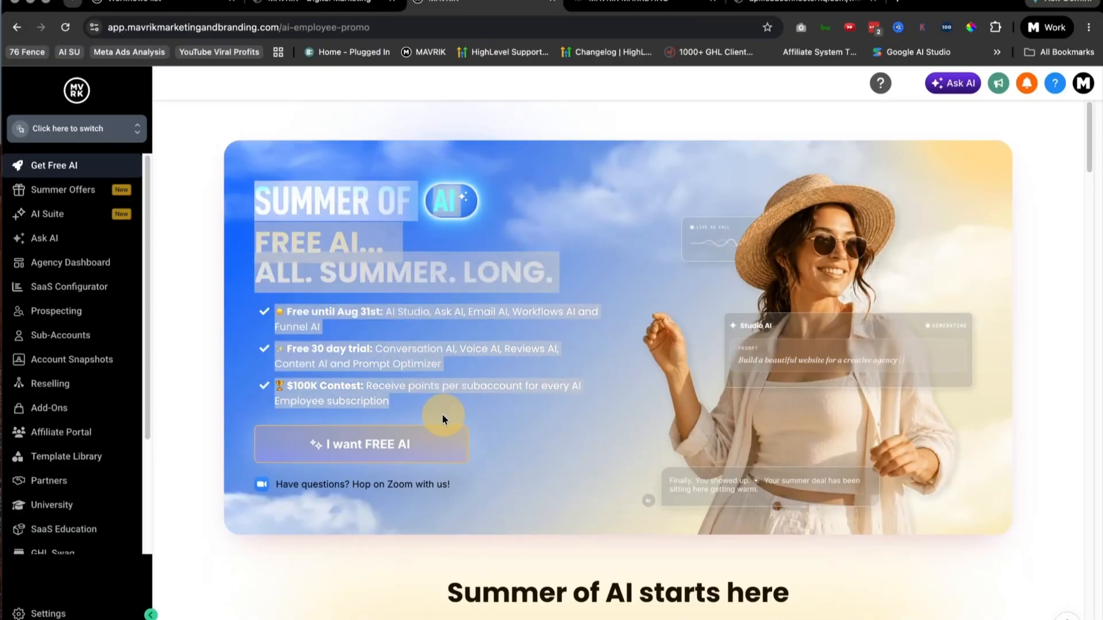
{"action": "left_click", "coordinate": [184, 217]}
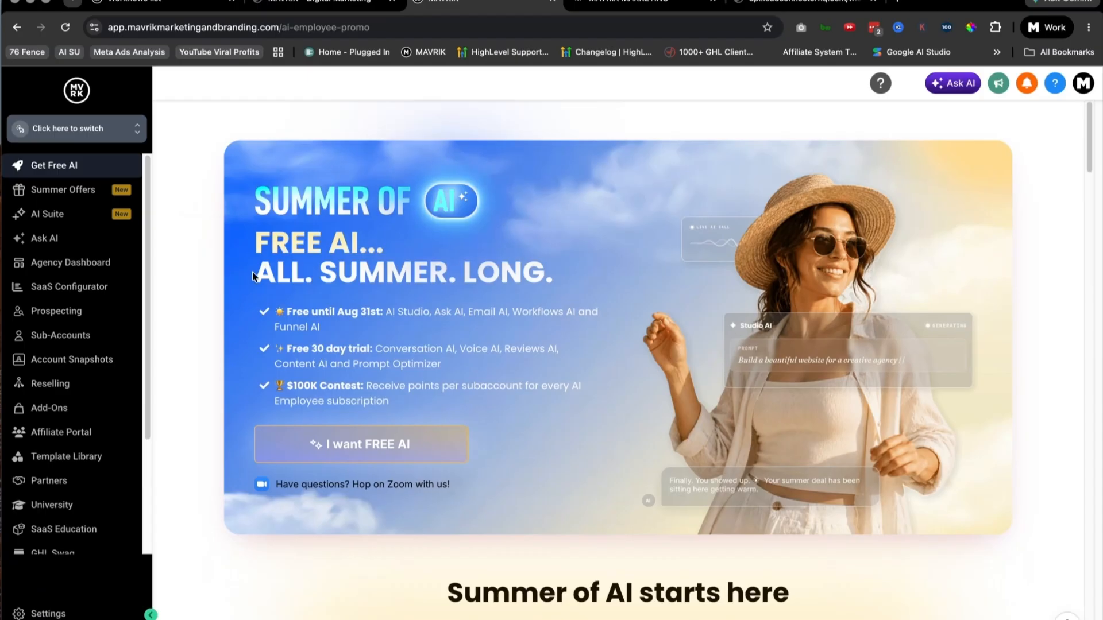
Step: Open the Courses list in the MAVRIK sub-account's Memberships and look over the first rows of courses
{"action": "scroll", "coordinate": [96, 391], "scroll_direction": "down", "scroll_amount": 5}
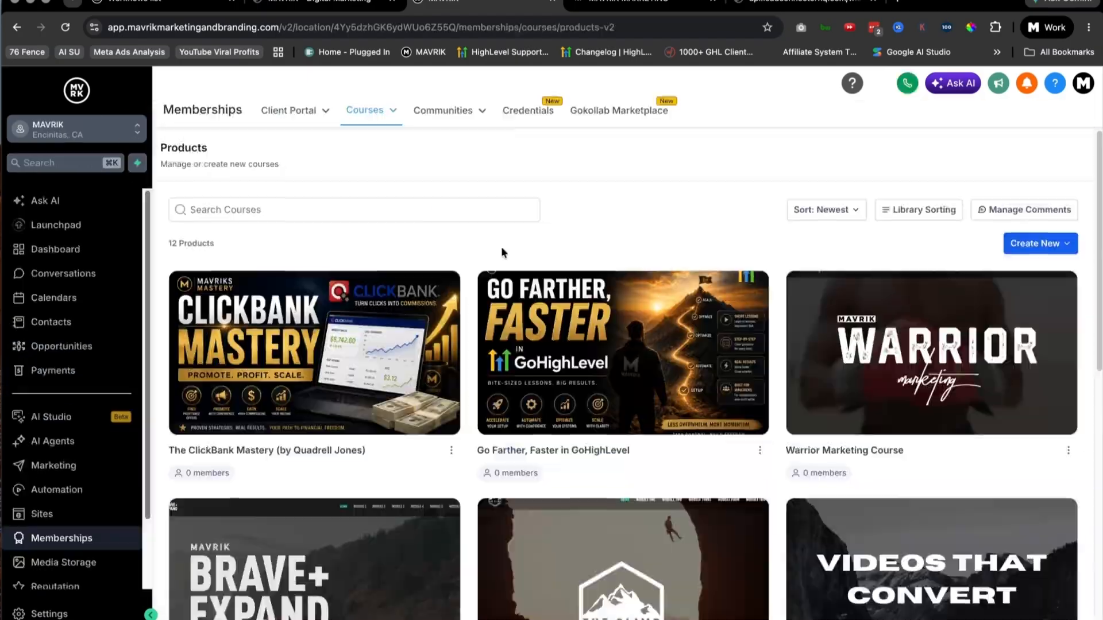
{"action": "scroll", "coordinate": [501, 246], "scroll_direction": "down", "scroll_amount": 1}
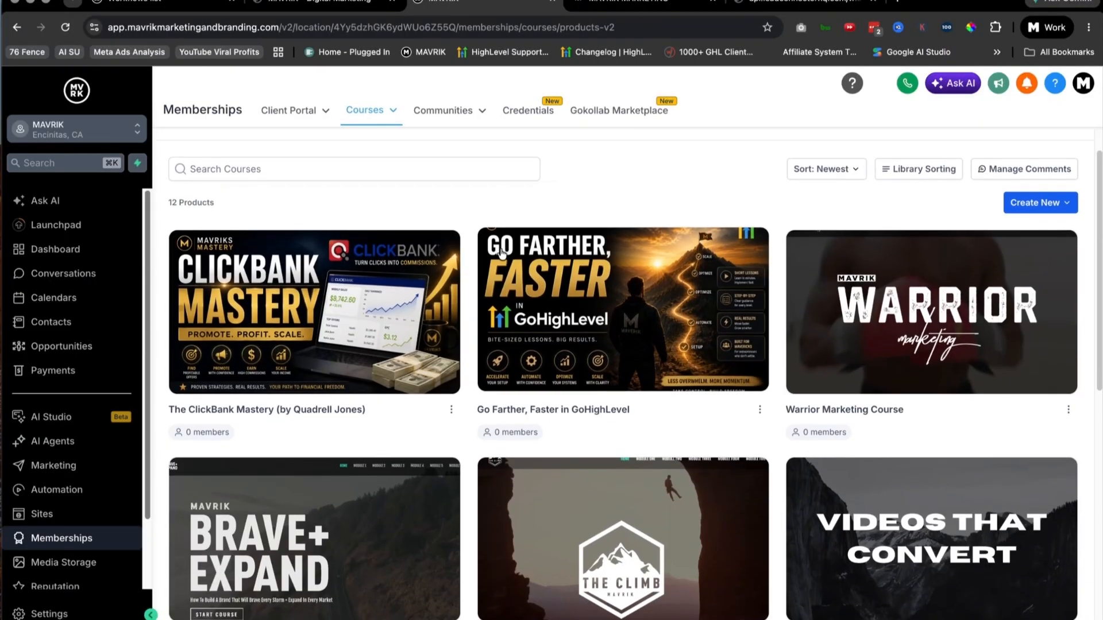
{"action": "scroll", "coordinate": [501, 253], "scroll_direction": "down", "scroll_amount": 1}
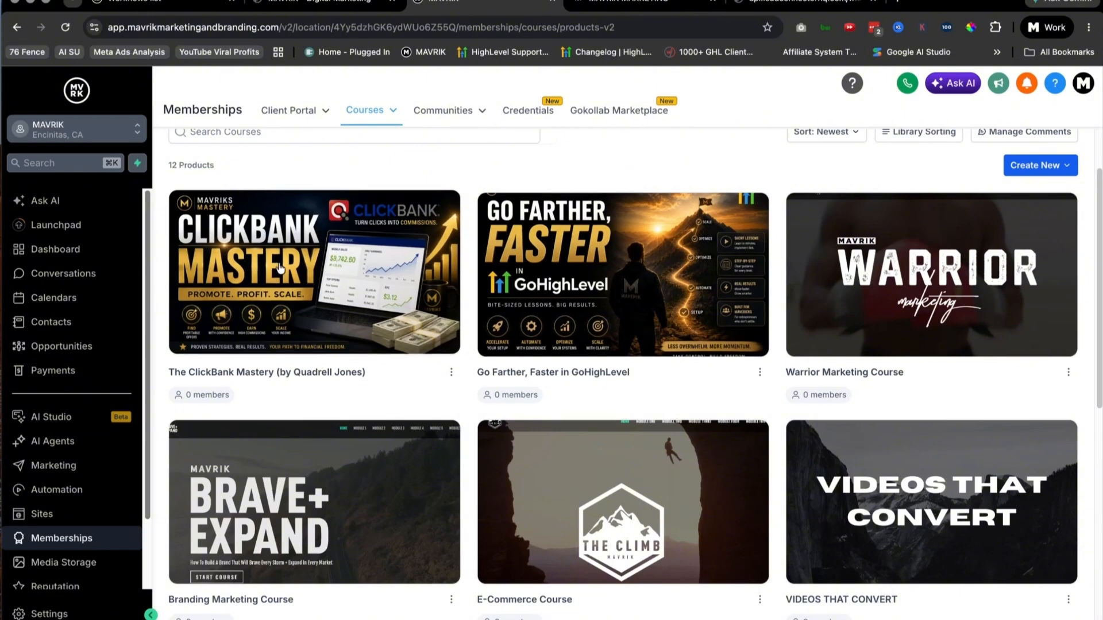
{"action": "scroll", "coordinate": [379, 283], "scroll_direction": "down", "scroll_amount": 1}
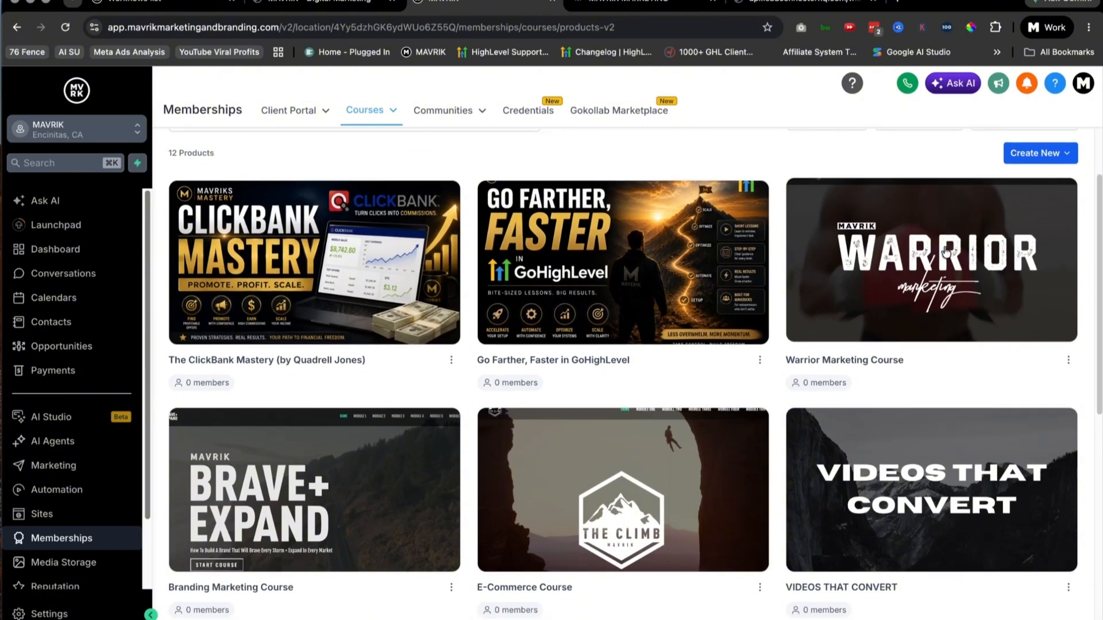
{"action": "scroll", "coordinate": [437, 322], "scroll_direction": "down", "scroll_amount": 1}
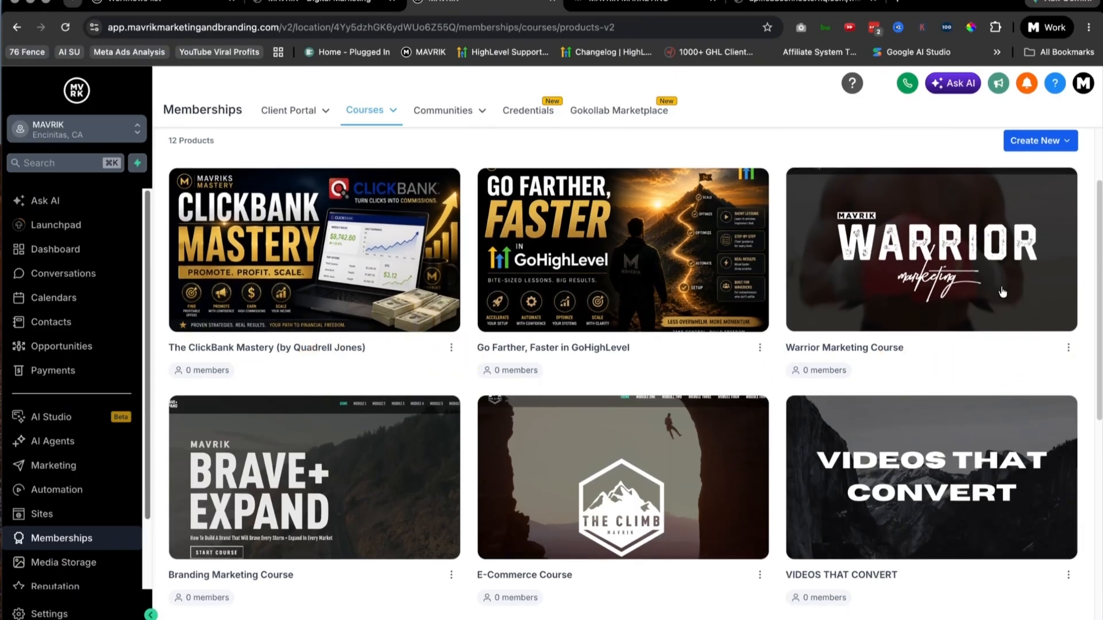
{"action": "scroll", "coordinate": [965, 255], "scroll_direction": "down", "scroll_amount": 3}
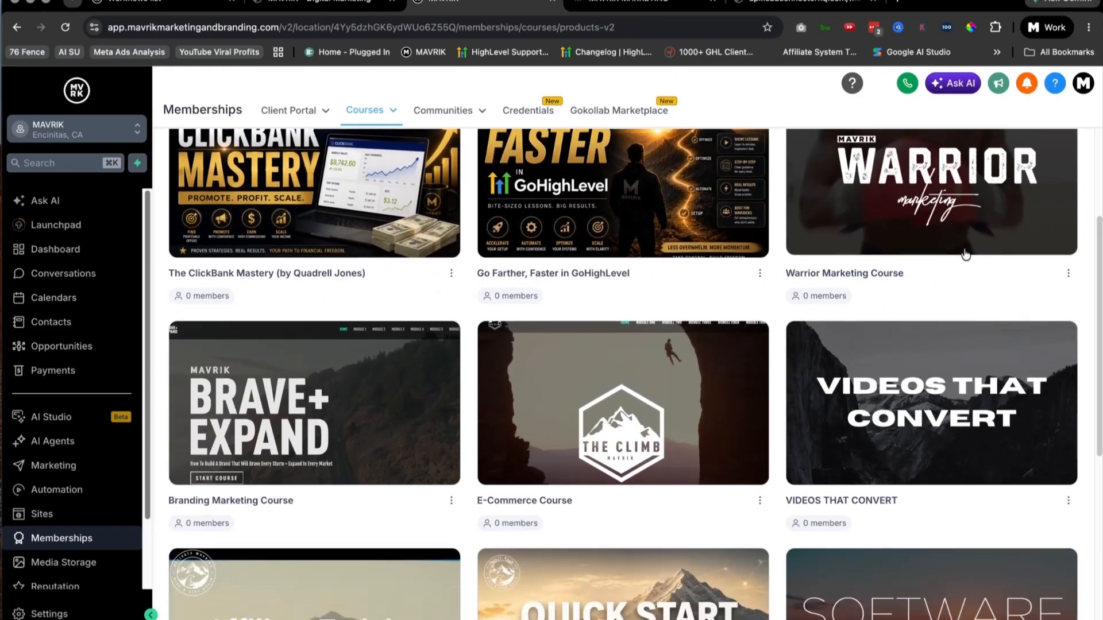
Step: Examine the remaining courses, including VIDEOS THAT CONVERT, Affiliate Training Portal, GHL Quick Start Guide + AI and the step-by-step tutorials
{"action": "scroll", "coordinate": [954, 270], "scroll_direction": "up", "scroll_amount": 5}
{"action": "scroll", "coordinate": [297, 448], "scroll_direction": "down", "scroll_amount": 5}
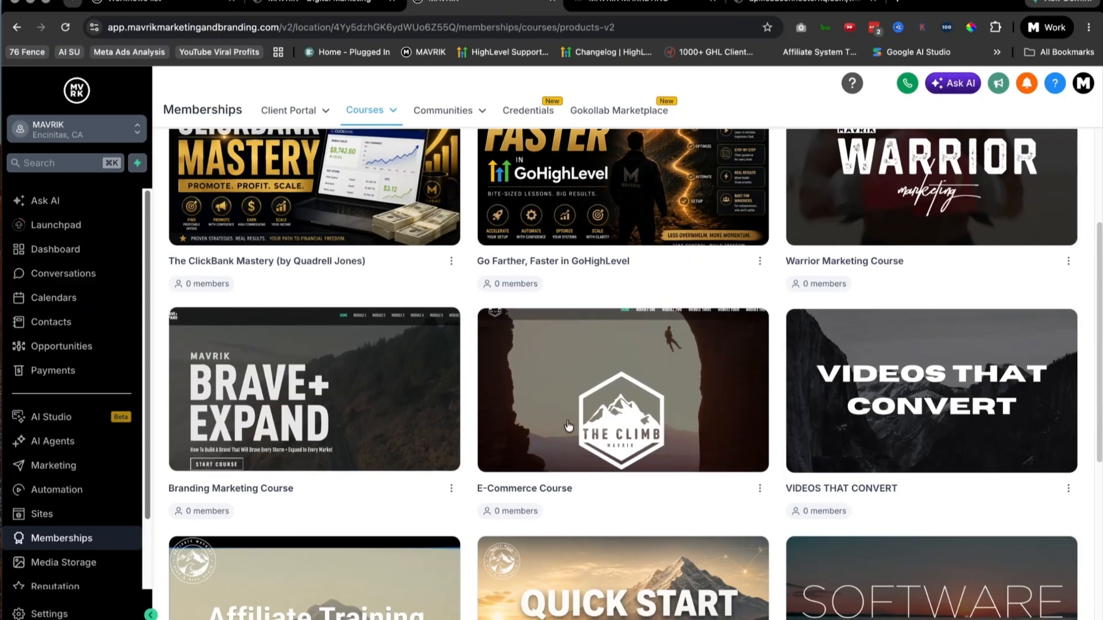
{"action": "scroll", "coordinate": [472, 401], "scroll_direction": "down", "scroll_amount": 2}
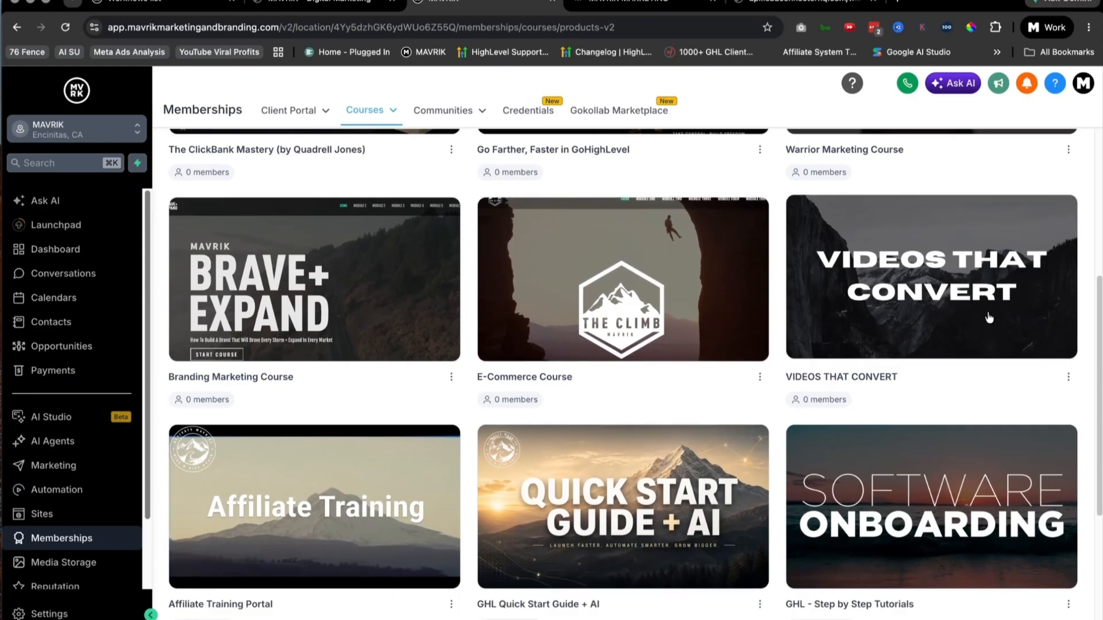
{"action": "scroll", "coordinate": [986, 318], "scroll_direction": "down", "scroll_amount": 1}
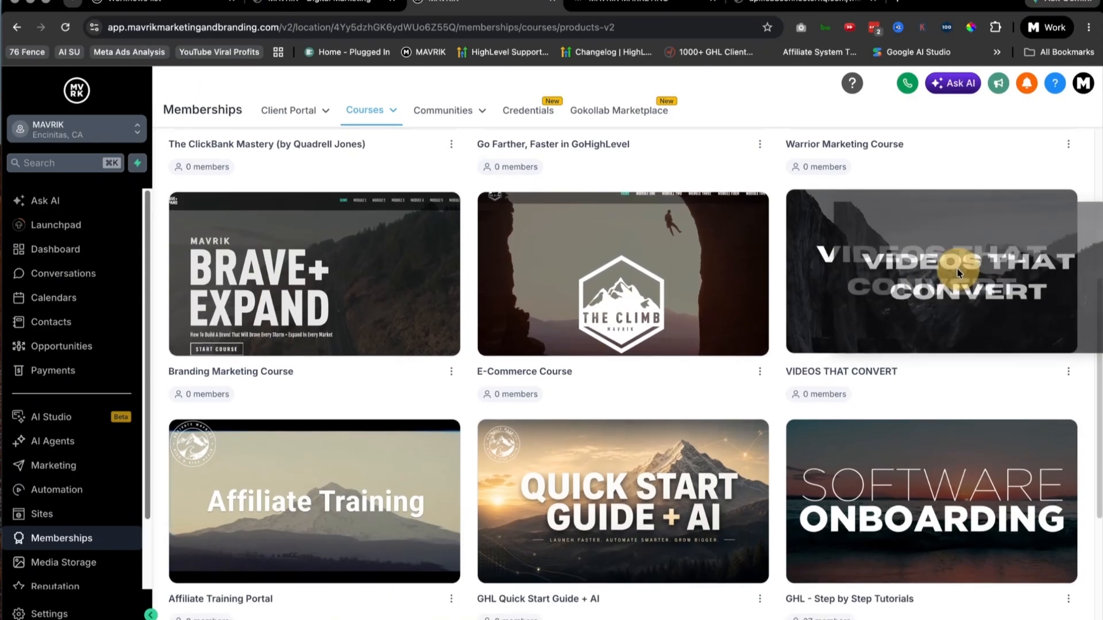
{"action": "scroll", "coordinate": [894, 345], "scroll_direction": "down", "scroll_amount": 2}
{"action": "scroll", "coordinate": [894, 346], "scroll_direction": "down", "scroll_amount": 1}
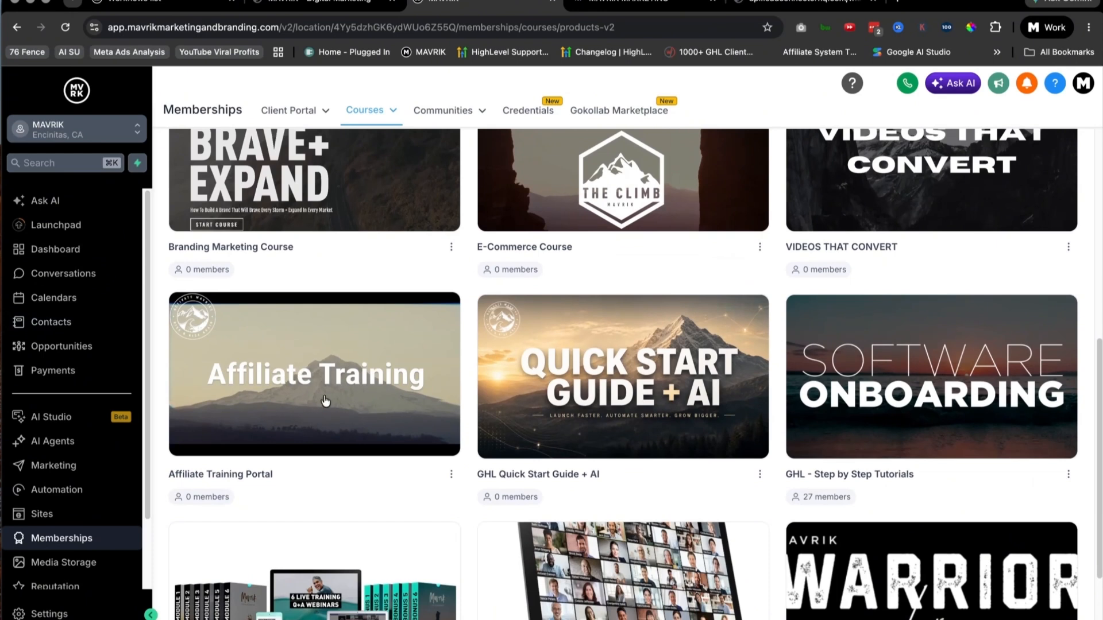
{"action": "scroll", "coordinate": [323, 401], "scroll_direction": "down", "scroll_amount": 2}
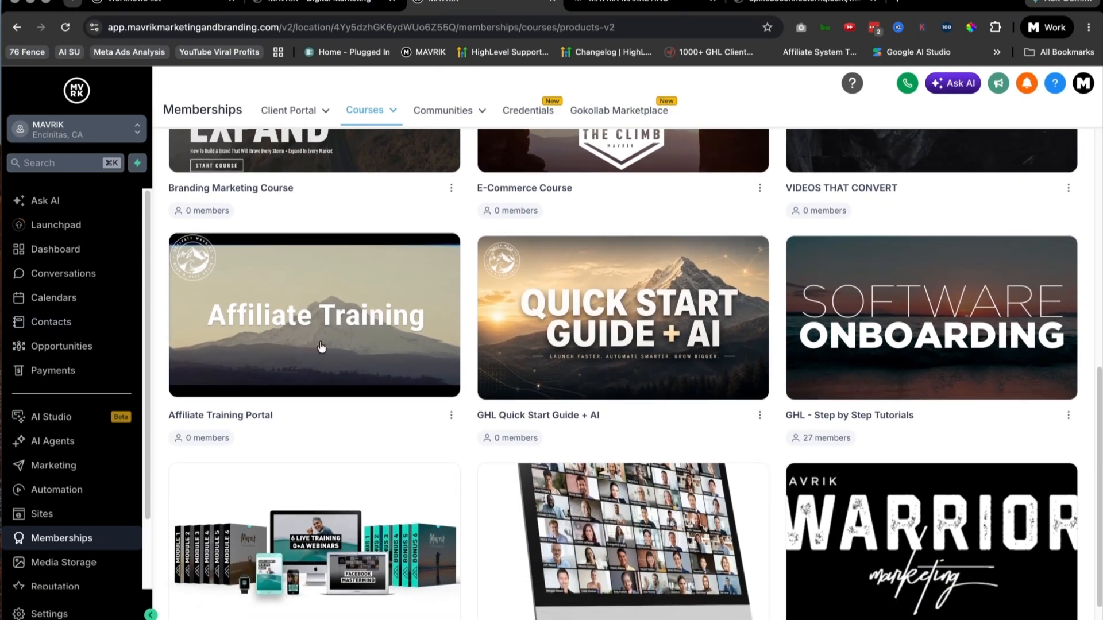
Step: Open the GHL Quick Start Guide + AI course, preview its member view and open the Welcome lesson
{"action": "scroll", "coordinate": [630, 346], "scroll_direction": "down", "scroll_amount": 2}
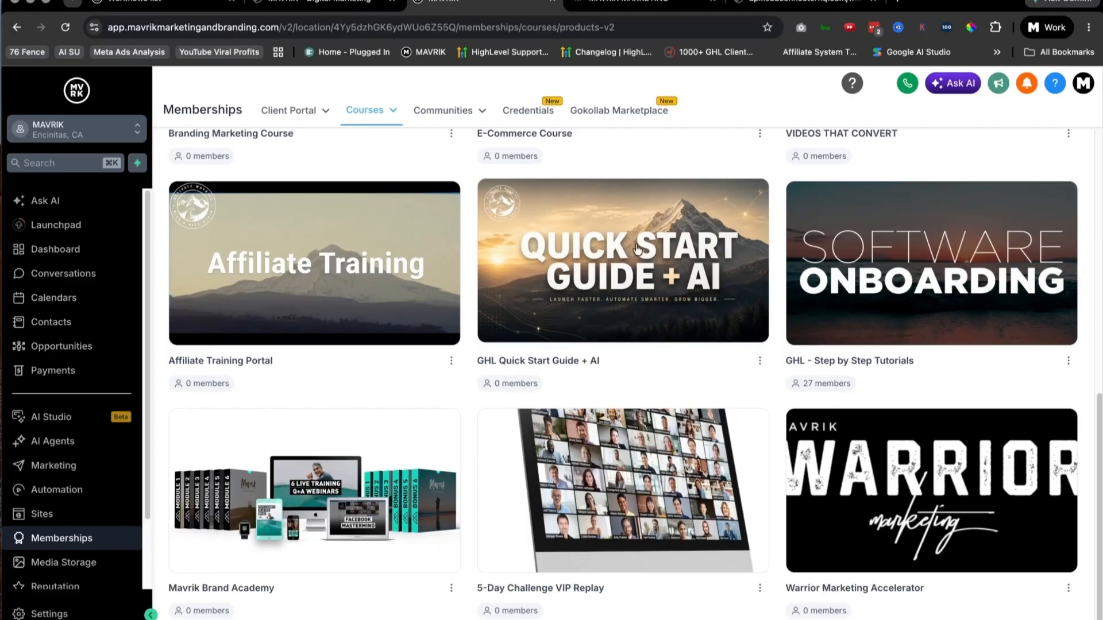
{"action": "left_click", "coordinate": [641, 255]}
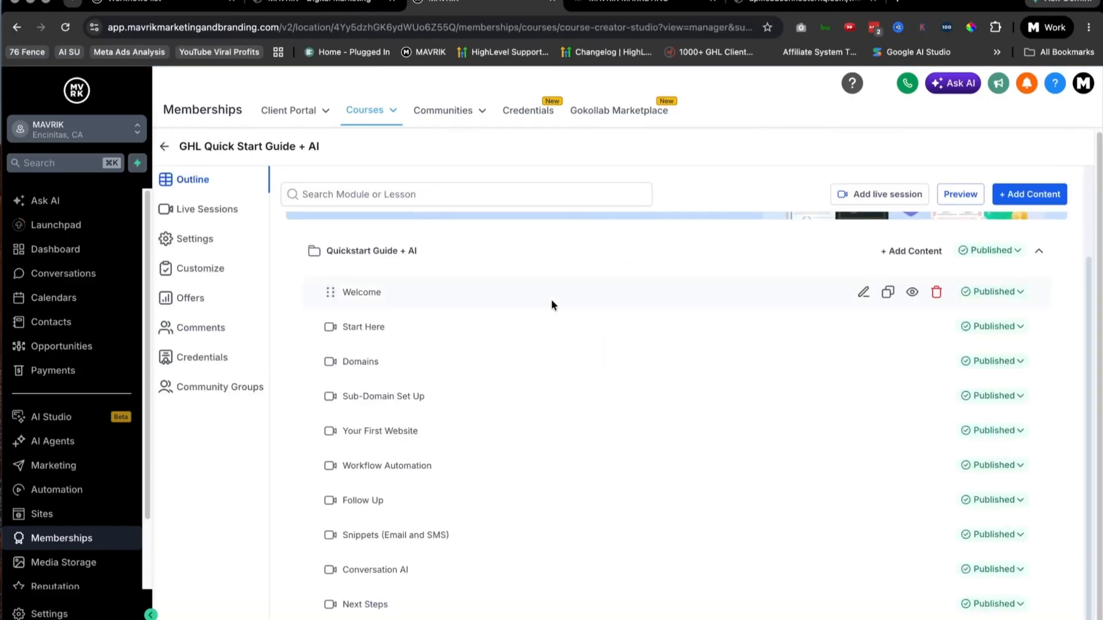
{"action": "left_click", "coordinate": [965, 196]}
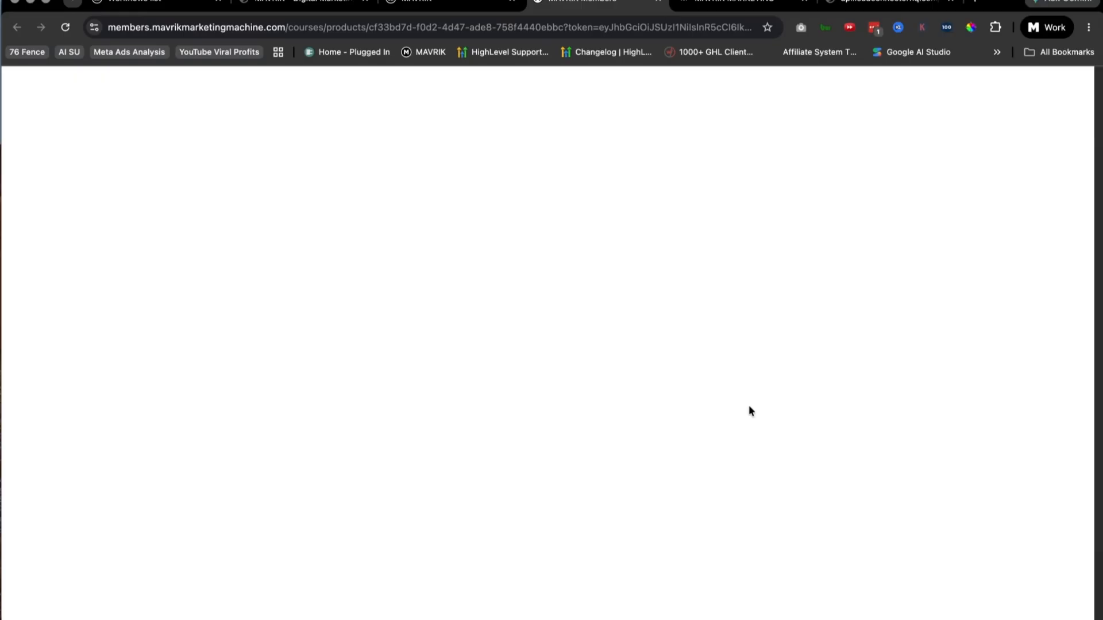
{"action": "scroll", "coordinate": [737, 402], "scroll_direction": "down", "scroll_amount": 2}
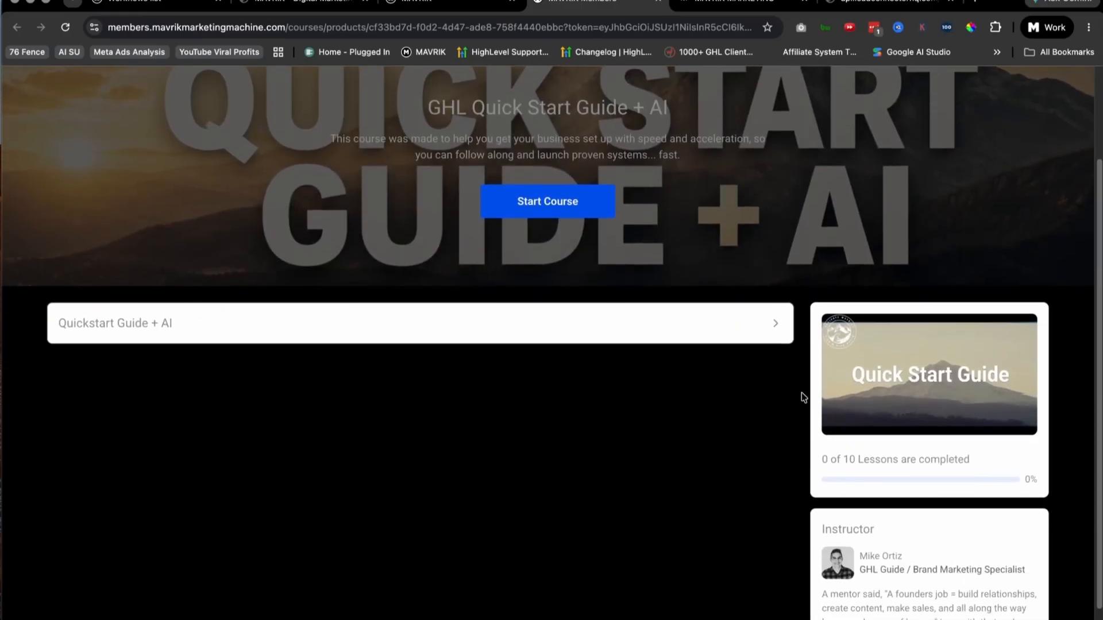
{"action": "left_click", "coordinate": [655, 411]}
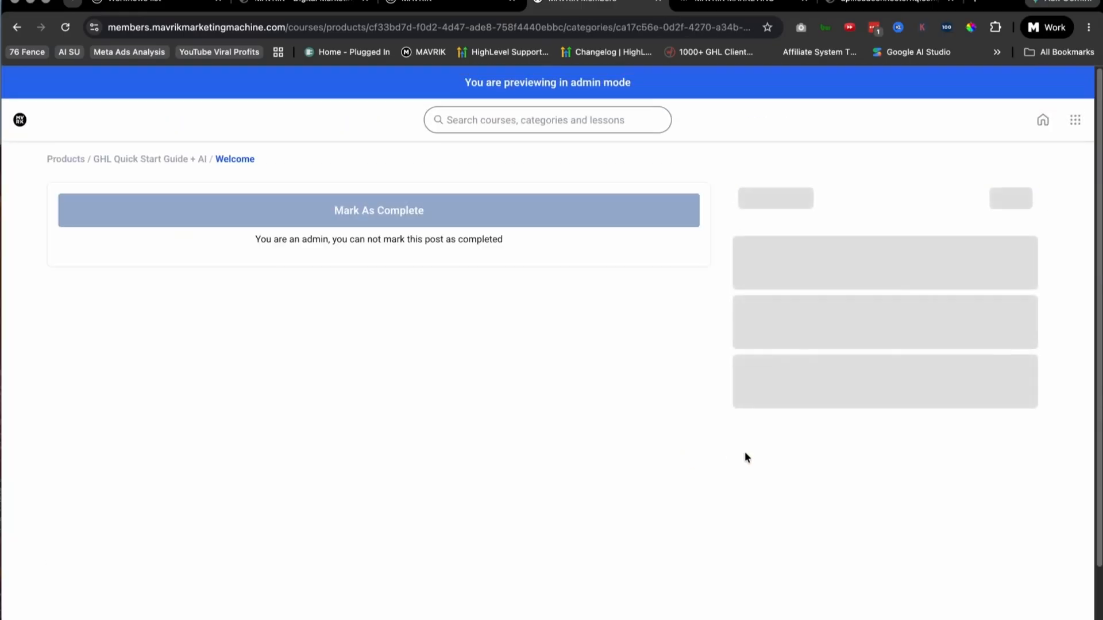
Step: View the Start Here and Domains lessons in the course preview
{"action": "left_click", "coordinate": [851, 249]}
{"action": "left_click", "coordinate": [894, 317]}
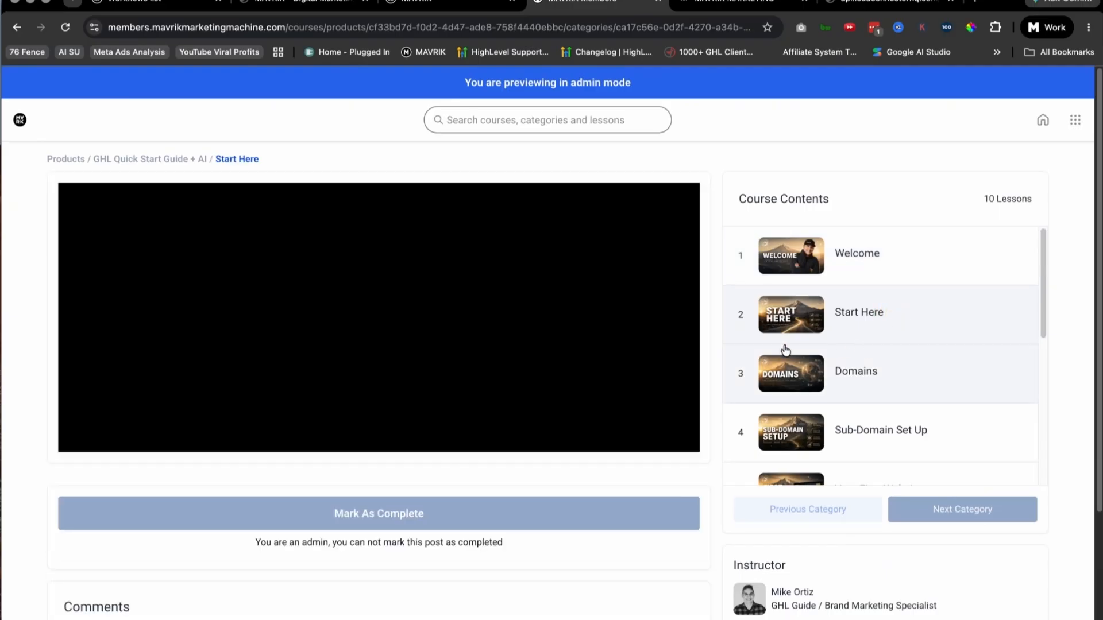
{"action": "scroll", "coordinate": [257, 337], "scroll_direction": "down", "scroll_amount": 1}
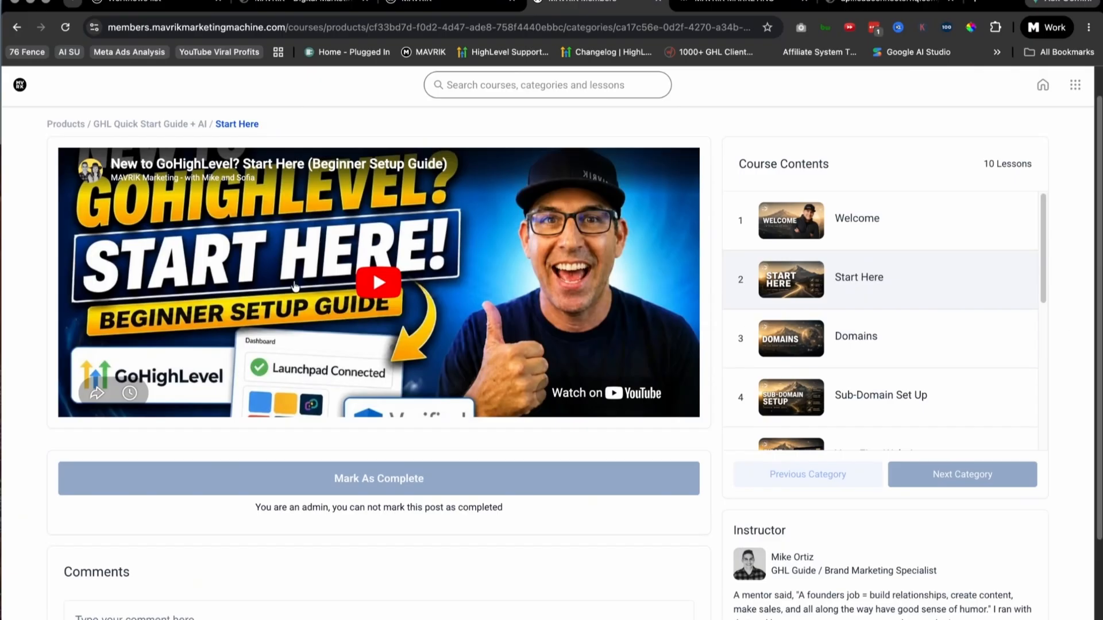
{"action": "left_click", "coordinate": [862, 357]}
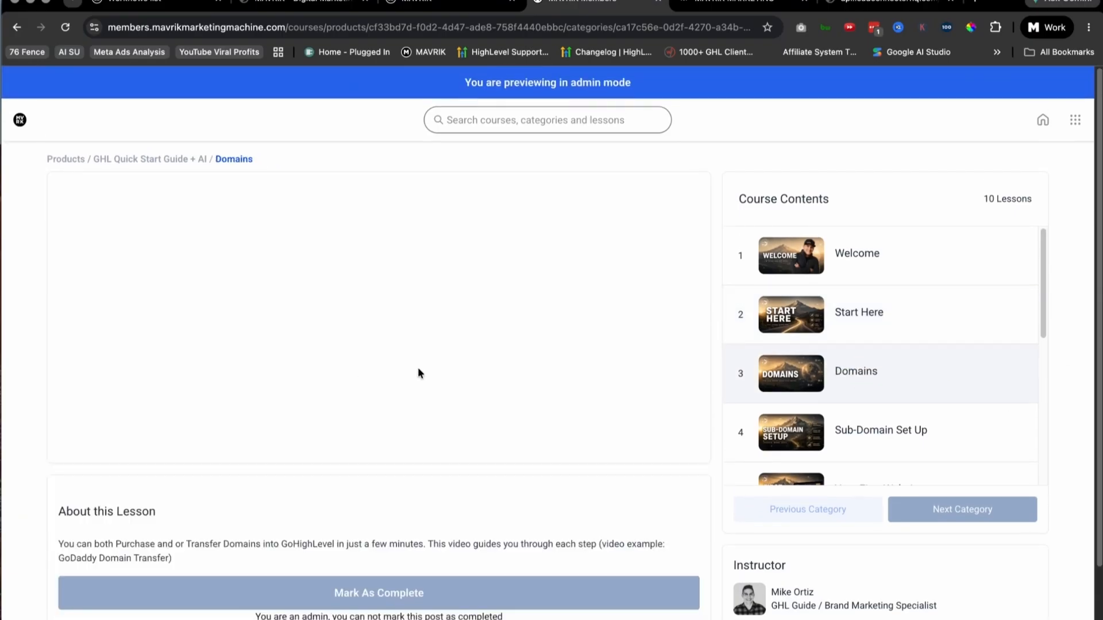
{"action": "scroll", "coordinate": [486, 334], "scroll_direction": "down", "scroll_amount": 1}
{"action": "scroll", "coordinate": [487, 334], "scroll_direction": "down", "scroll_amount": 1}
{"action": "scroll", "coordinate": [897, 367], "scroll_direction": "down", "scroll_amount": 2}
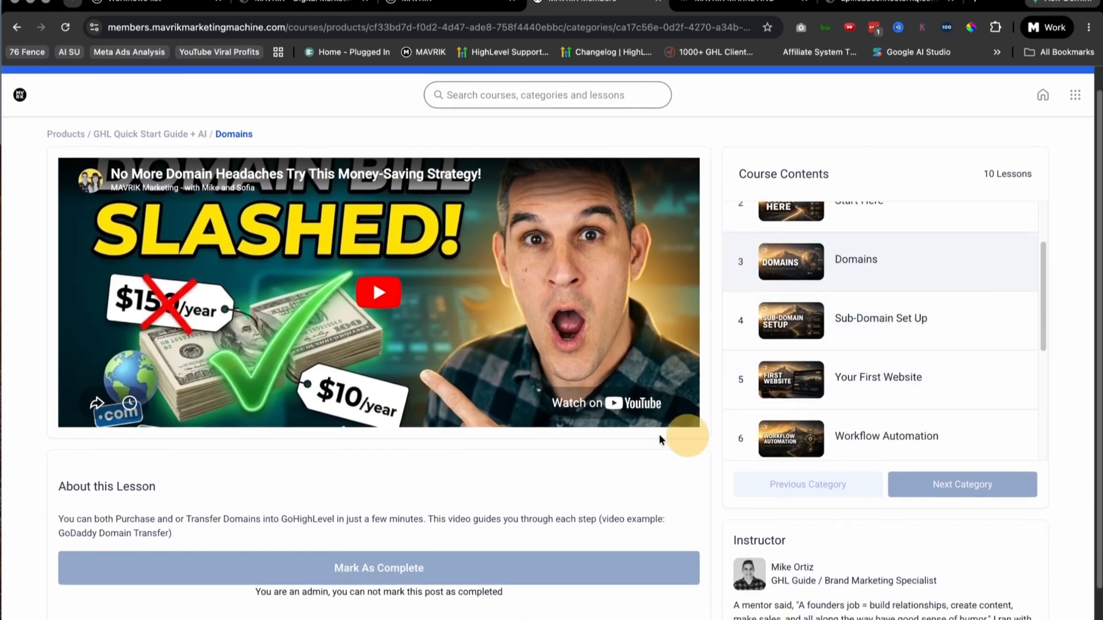
Step: View the Sub-Domain Set Up and Your First Website lessons
{"action": "left_click", "coordinate": [874, 367]}
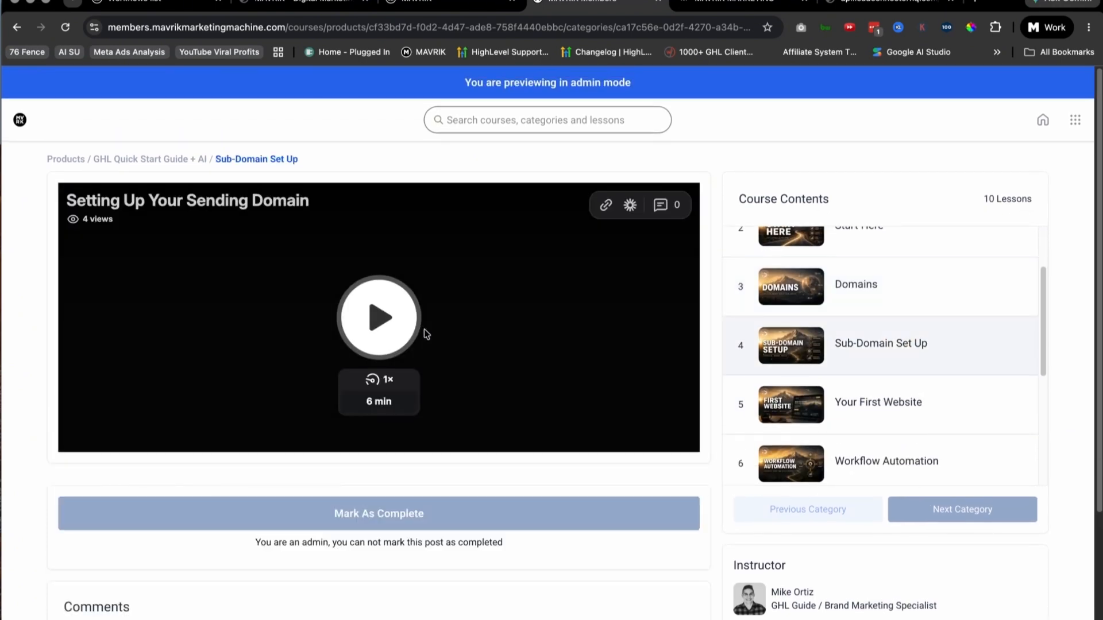
{"action": "scroll", "coordinate": [804, 386], "scroll_direction": "down", "scroll_amount": 2}
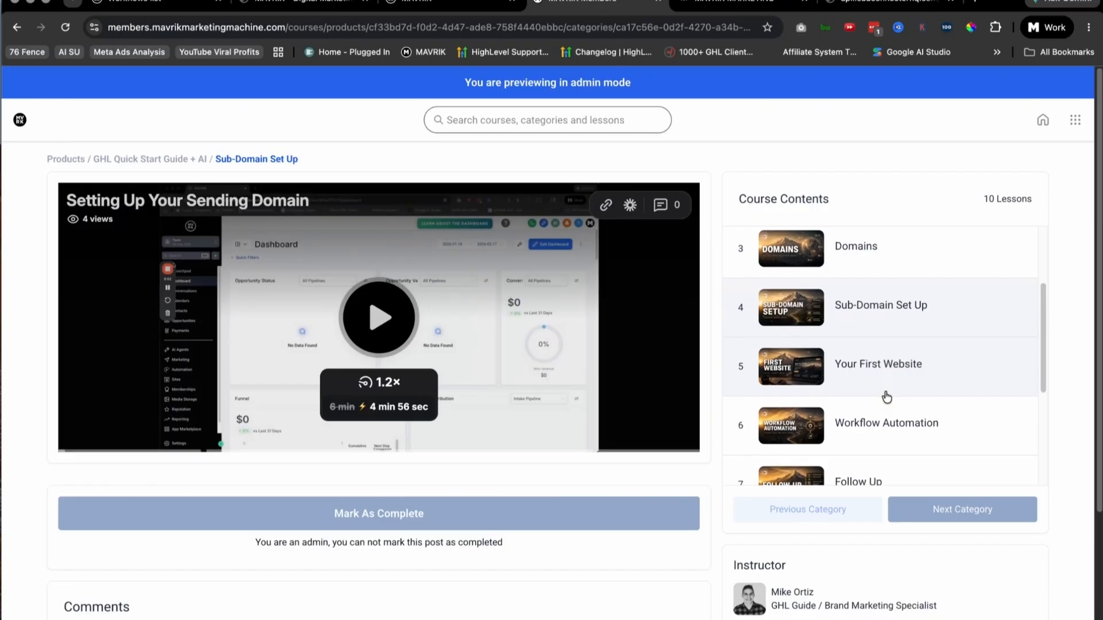
{"action": "scroll", "coordinate": [815, 394], "scroll_direction": "down", "scroll_amount": 1}
{"action": "left_click", "coordinate": [892, 355]}
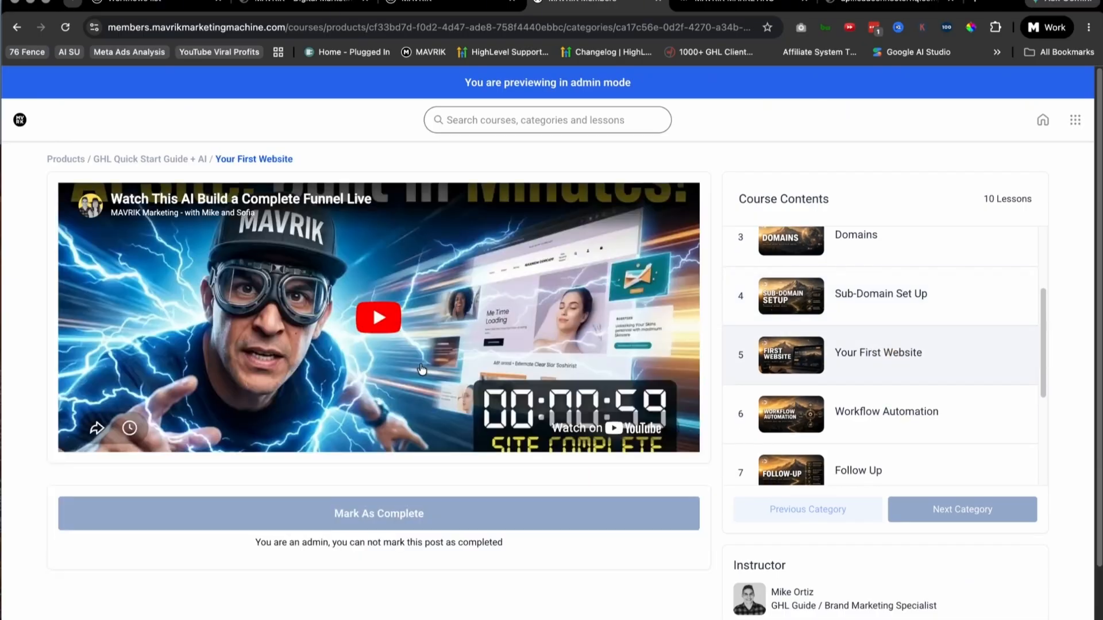
{"action": "scroll", "coordinate": [419, 369], "scroll_direction": "down", "scroll_amount": 1}
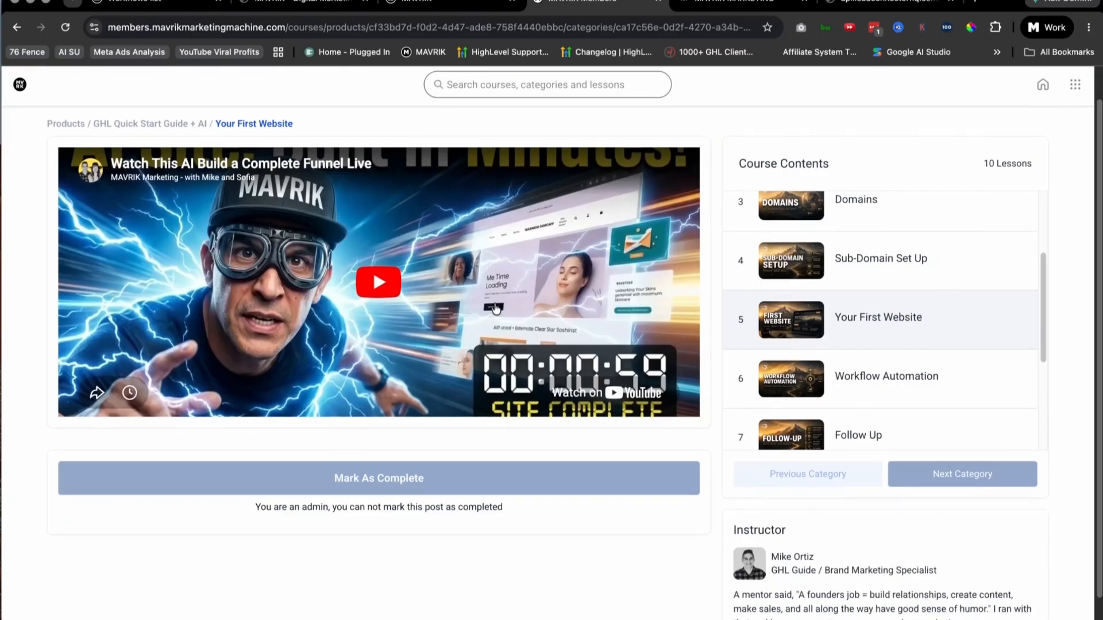
Step: View the Workflow Automation and Follow Up lessons
{"action": "left_click", "coordinate": [912, 381]}
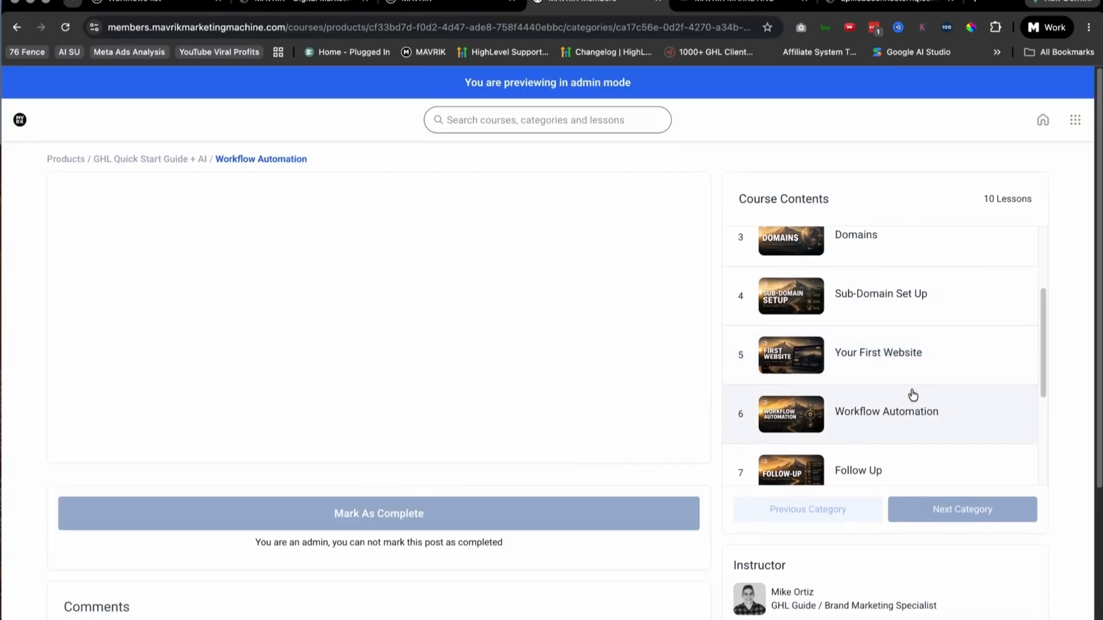
{"action": "scroll", "coordinate": [920, 395], "scroll_direction": "down", "scroll_amount": 1}
{"action": "scroll", "coordinate": [891, 385], "scroll_direction": "down", "scroll_amount": 1}
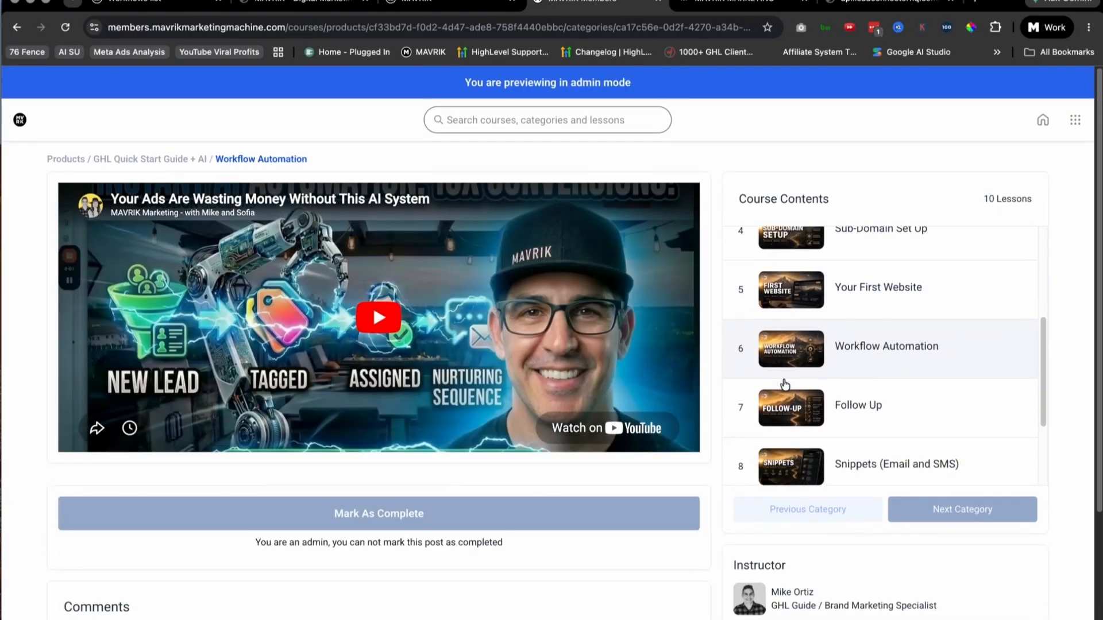
{"action": "scroll", "coordinate": [879, 391], "scroll_direction": "down", "scroll_amount": 1}
{"action": "left_click", "coordinate": [899, 371]}
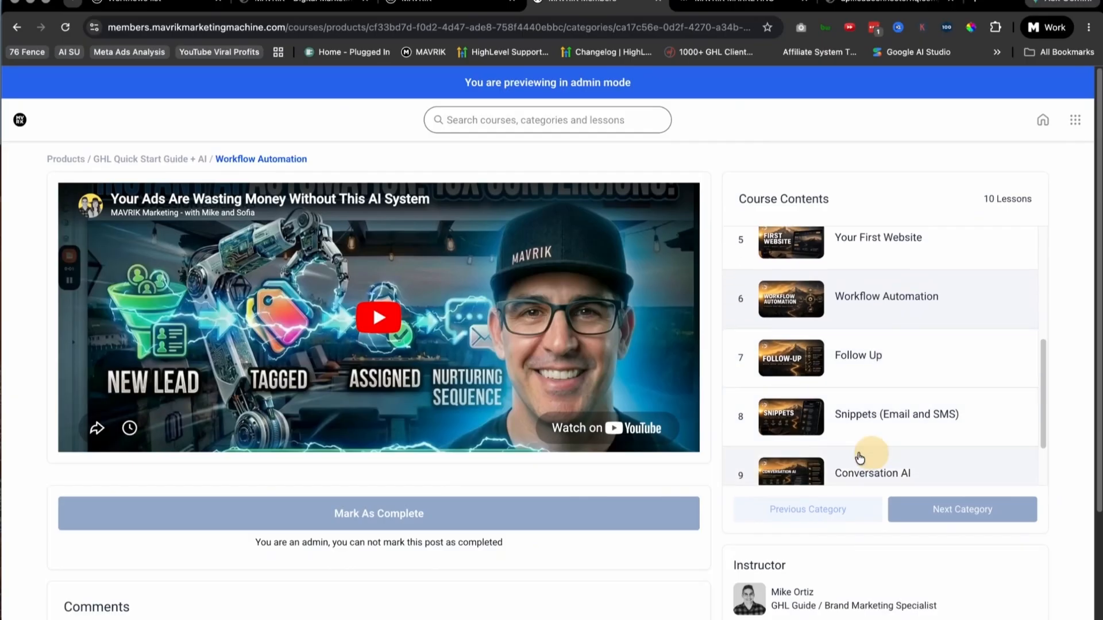
{"action": "scroll", "coordinate": [505, 412], "scroll_direction": "down", "scroll_amount": 1}
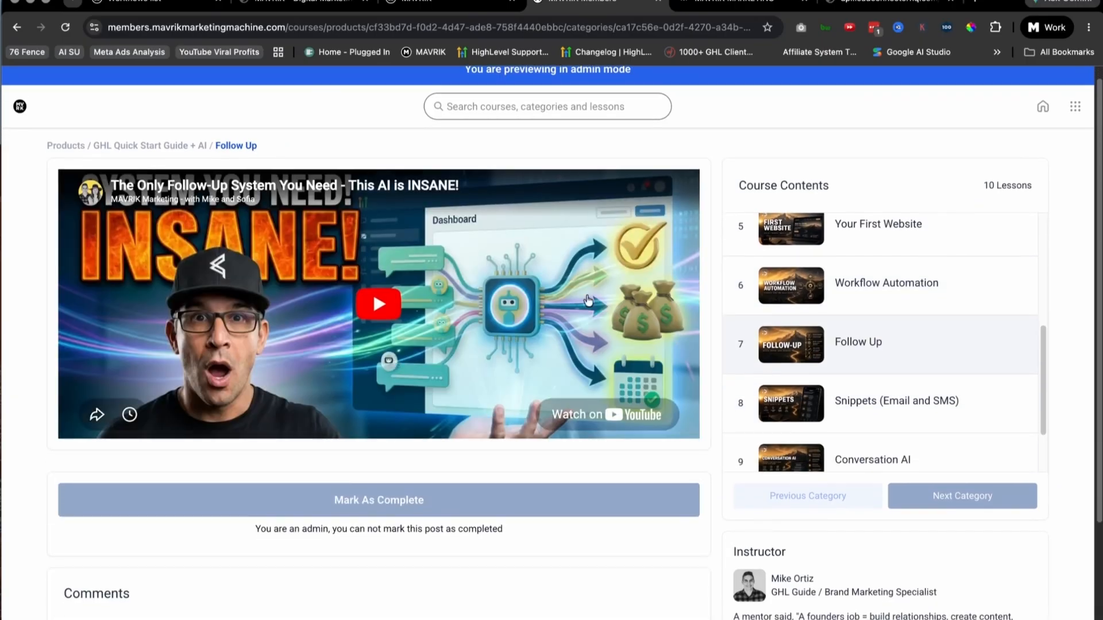
Step: View the Snippets (Email and SMS) and Conversation AI lessons
{"action": "left_click", "coordinate": [915, 418]}
{"action": "scroll", "coordinate": [466, 410], "scroll_direction": "down", "scroll_amount": 2}
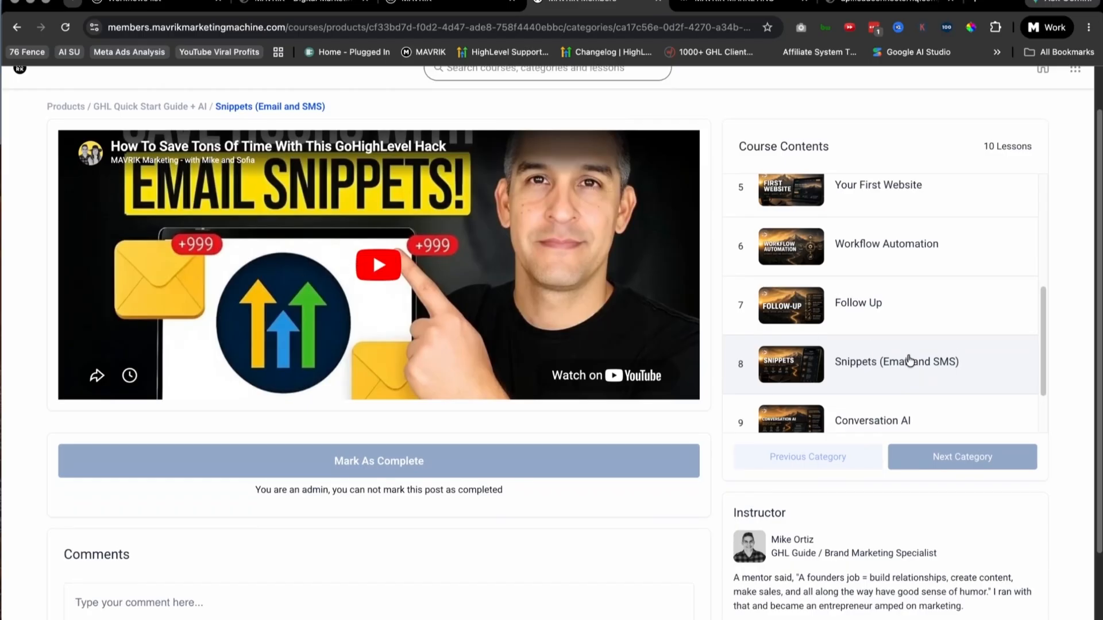
{"action": "scroll", "coordinate": [912, 362], "scroll_direction": "down", "scroll_amount": 2}
{"action": "left_click", "coordinate": [810, 352]}
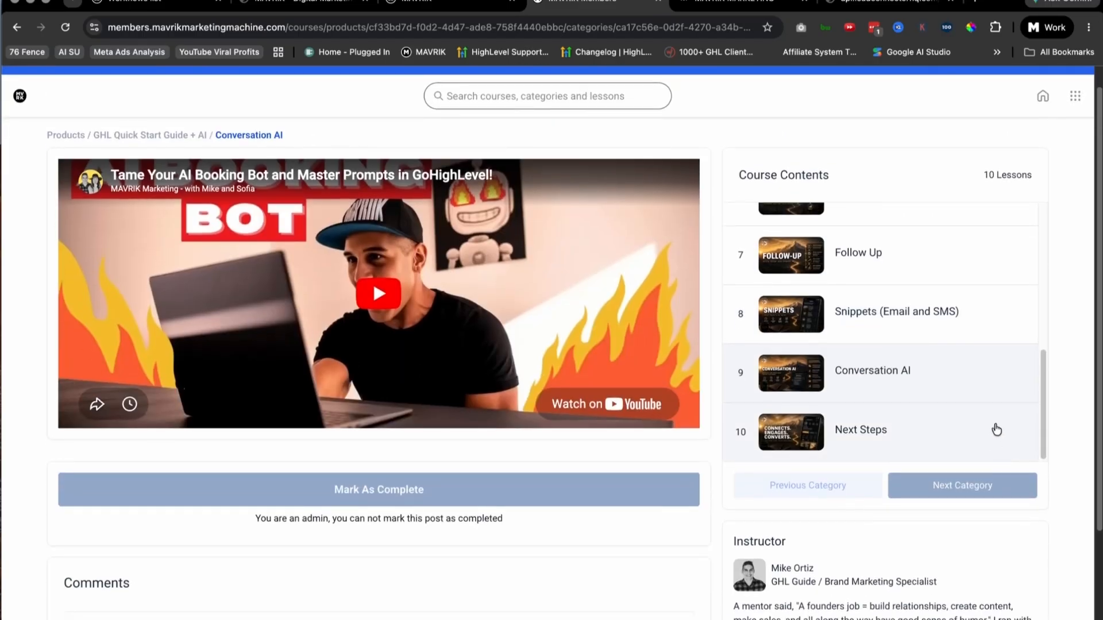
{"action": "scroll", "coordinate": [929, 402], "scroll_direction": "down", "scroll_amount": 3}
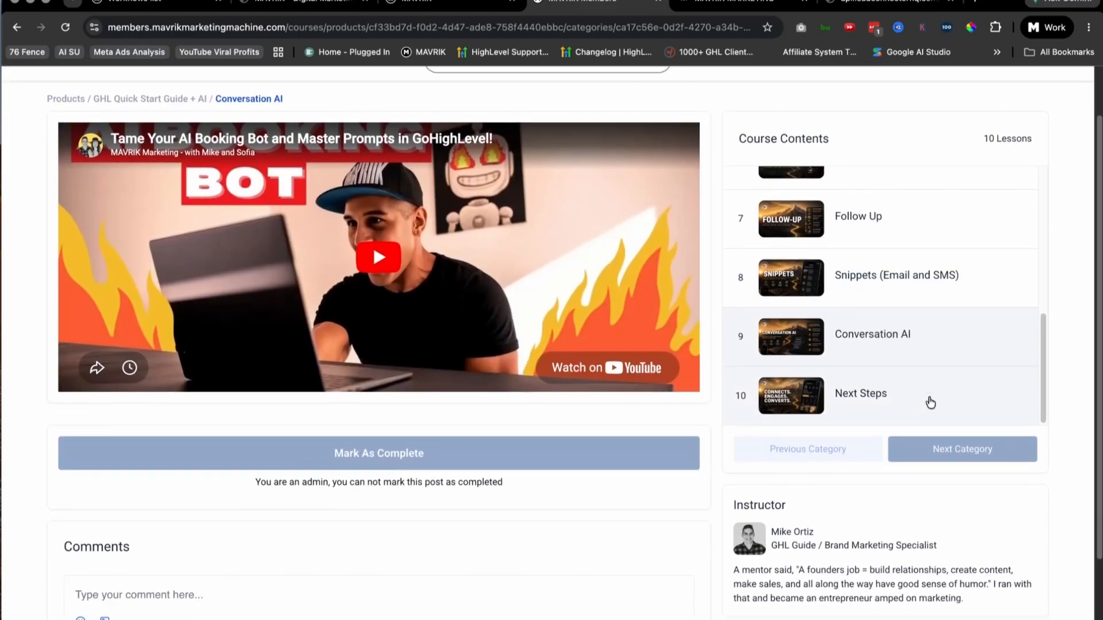
Step: Open the course's final lesson, Next Steps
{"action": "scroll", "coordinate": [444, 355], "scroll_direction": "up", "scroll_amount": 4}
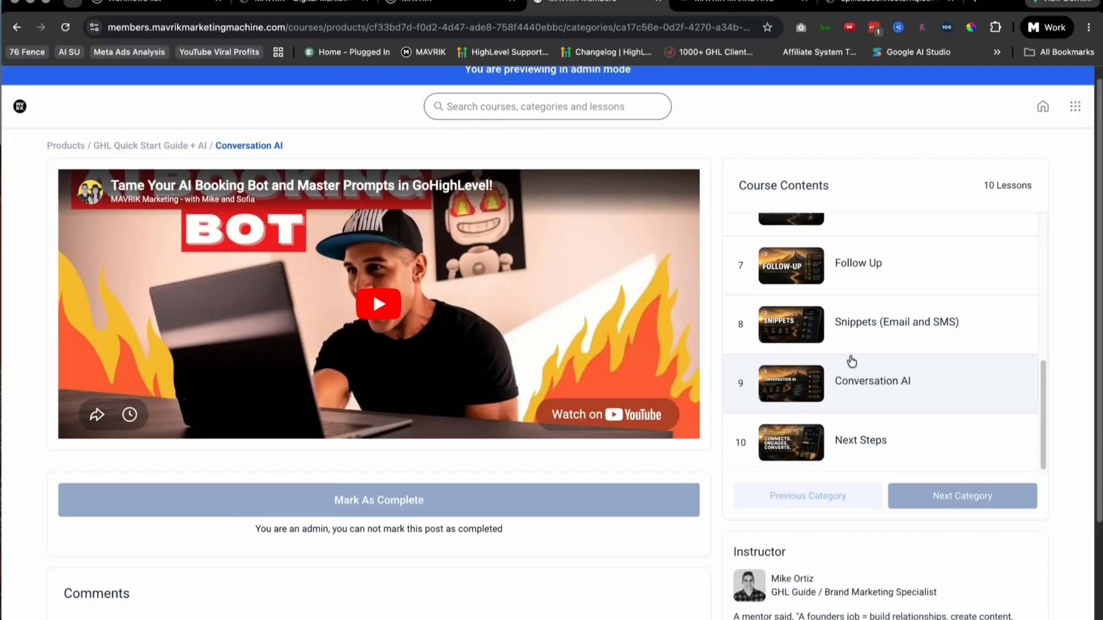
{"action": "scroll", "coordinate": [856, 356], "scroll_direction": "down", "scroll_amount": 1}
{"action": "left_click", "coordinate": [874, 370]}
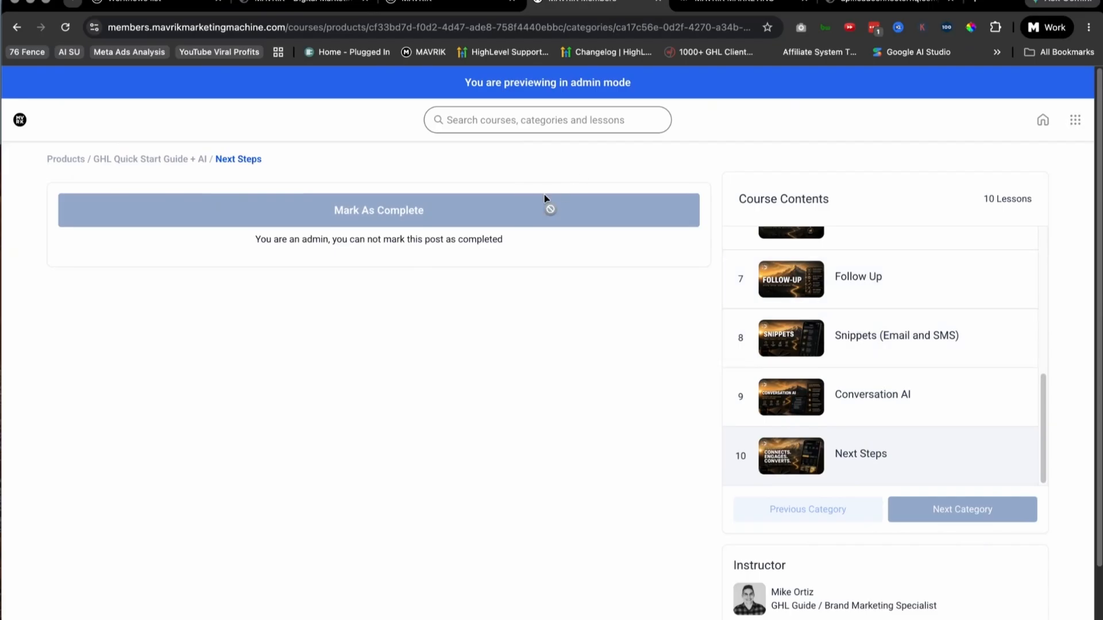
Step: Leave the course preview, return to the Memberships course list and look over all the MAVRIK courses again
{"action": "left_click", "coordinate": [418, 8]}
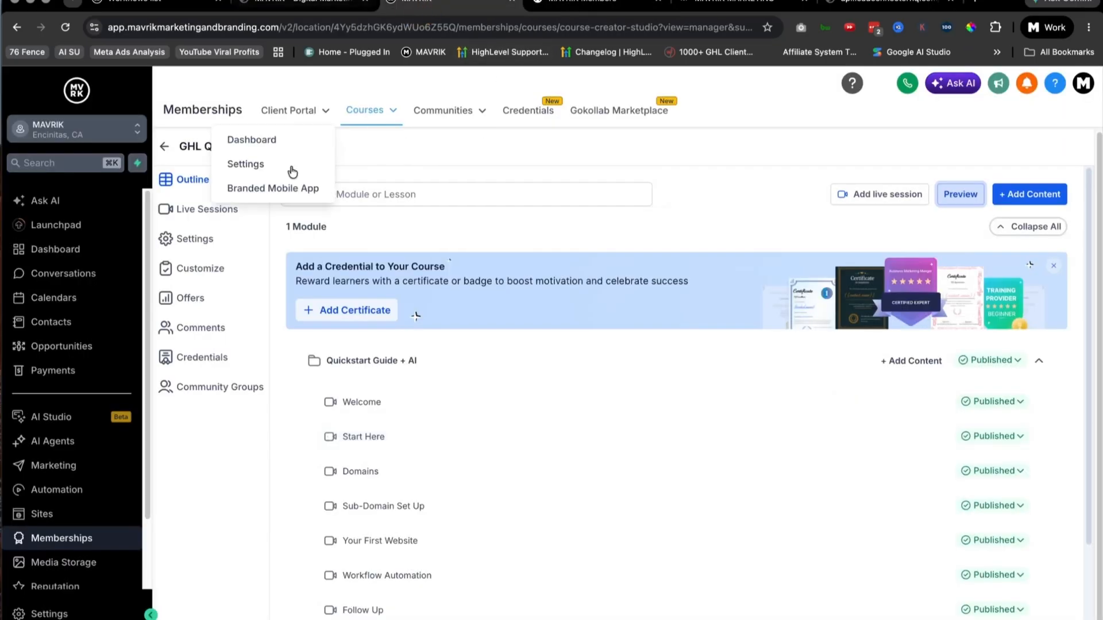
{"action": "left_click", "coordinate": [164, 147]}
{"action": "scroll", "coordinate": [651, 289], "scroll_direction": "down", "scroll_amount": 1}
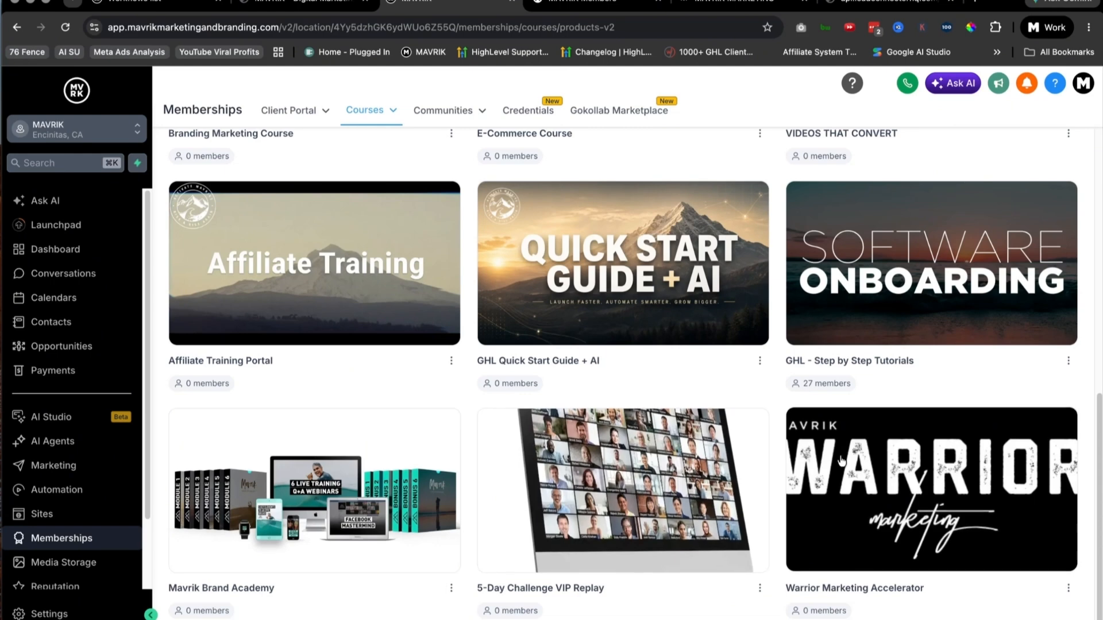
{"action": "scroll", "coordinate": [854, 458], "scroll_direction": "up", "scroll_amount": 10}
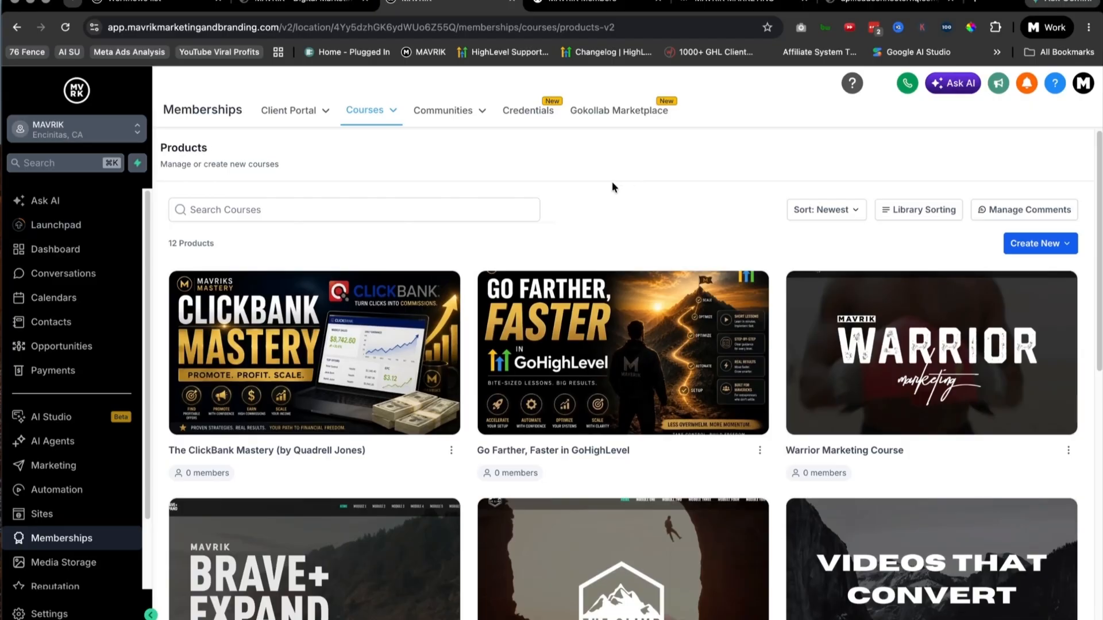
{"action": "scroll", "coordinate": [658, 192], "scroll_direction": "down", "scroll_amount": 5}
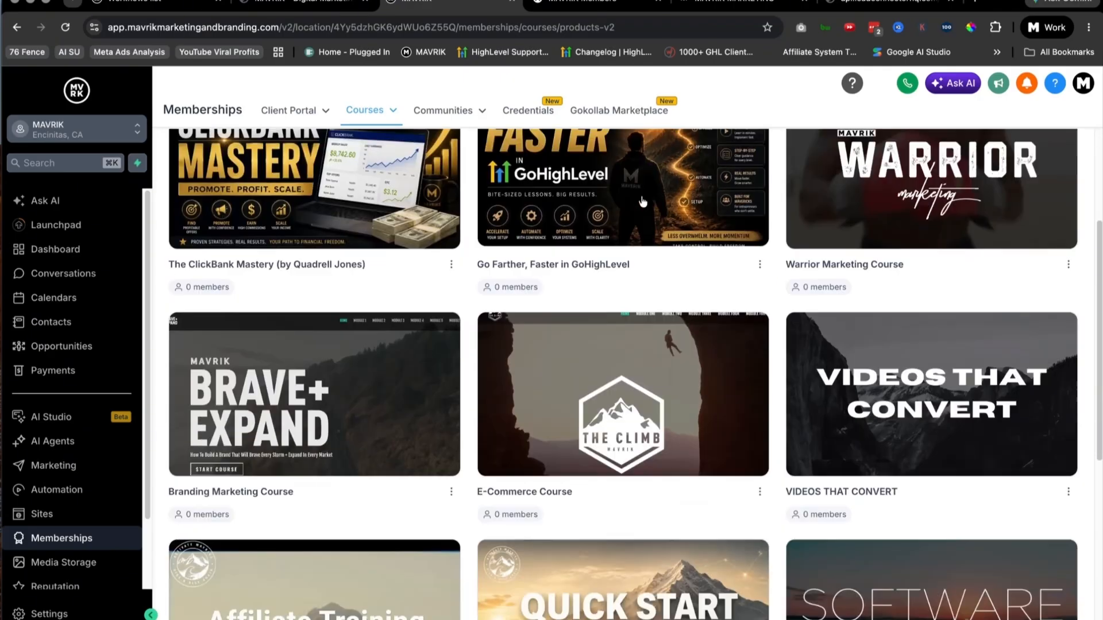
{"action": "scroll", "coordinate": [643, 202], "scroll_direction": "down", "scroll_amount": 5}
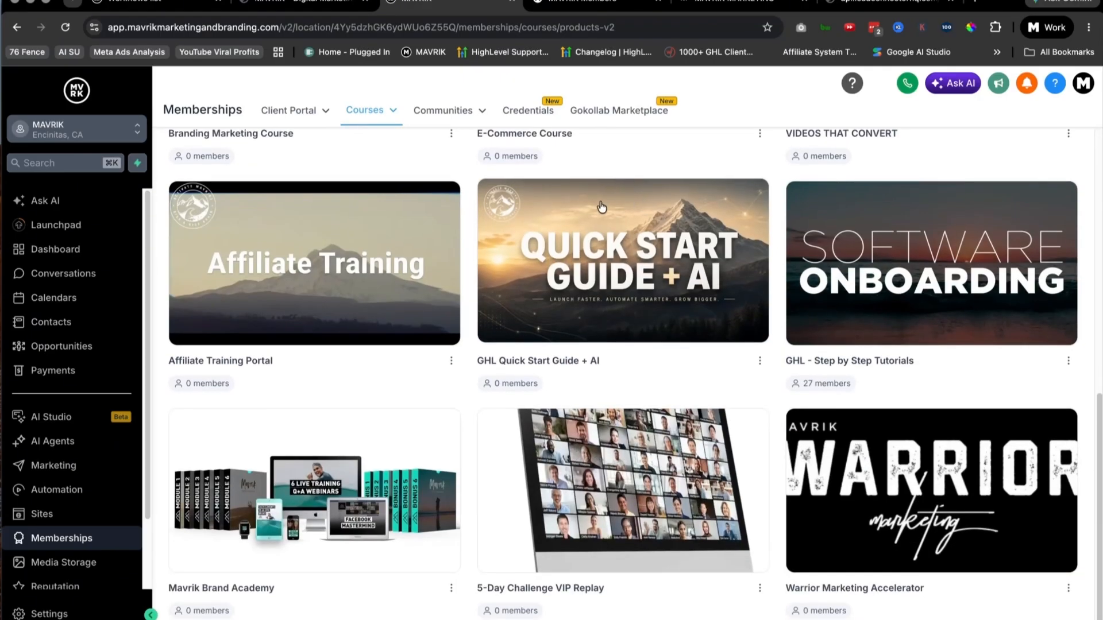
{"action": "scroll", "coordinate": [601, 205], "scroll_direction": "up", "scroll_amount": 10}
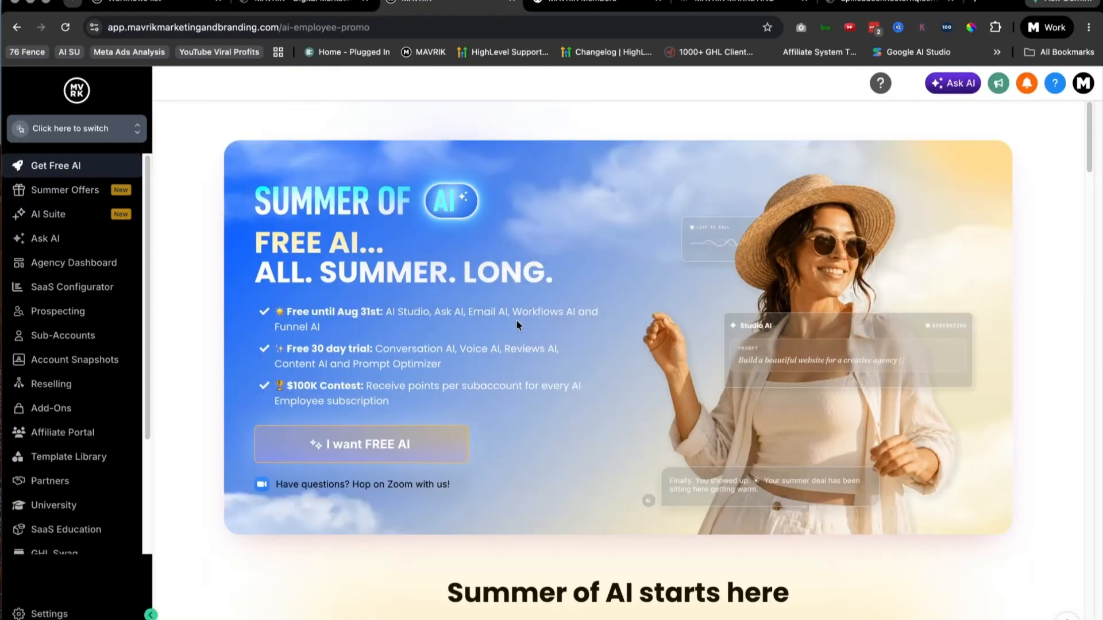
Step: Skim the Summer of AI page through the $100,000 contest, division structure and Conversation AI spotlight, and return to its opening banner
{"action": "scroll", "coordinate": [622, 240], "scroll_direction": "down", "scroll_amount": 5}
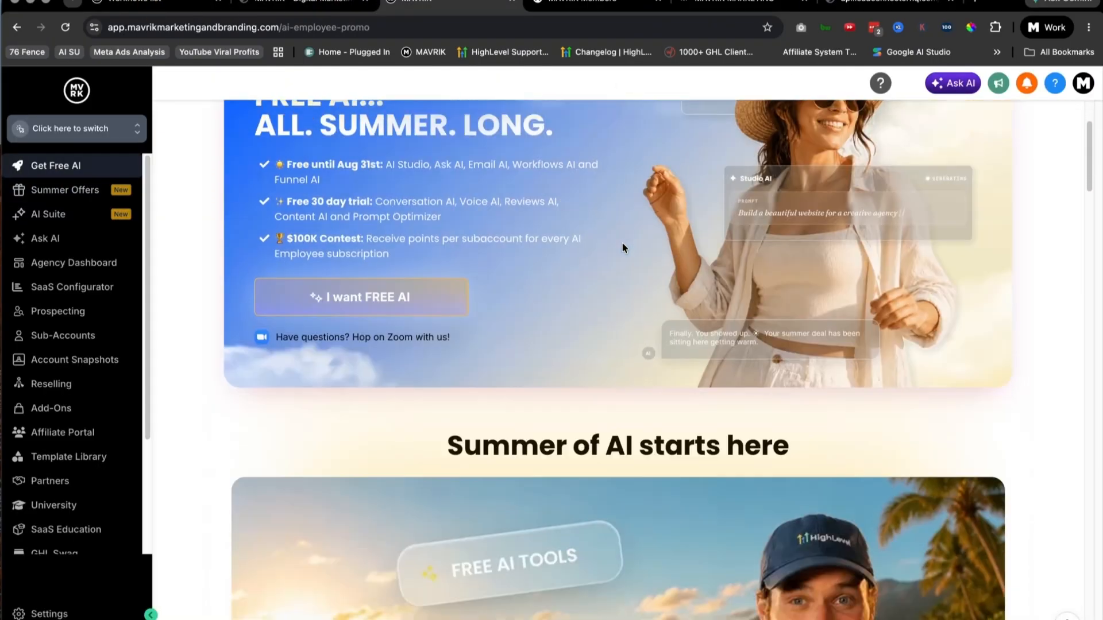
{"action": "scroll", "coordinate": [621, 253], "scroll_direction": "down", "scroll_amount": 4}
{"action": "scroll", "coordinate": [620, 256], "scroll_direction": "down", "scroll_amount": 8}
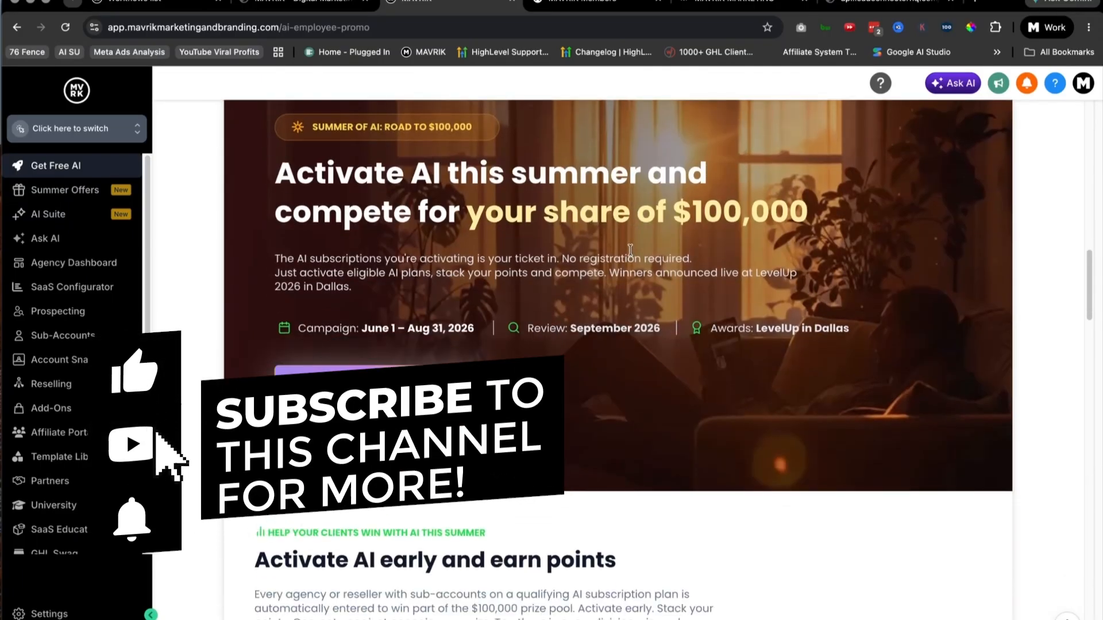
{"action": "scroll", "coordinate": [632, 253], "scroll_direction": "down", "scroll_amount": 8}
{"action": "scroll", "coordinate": [629, 248], "scroll_direction": "down", "scroll_amount": 17}
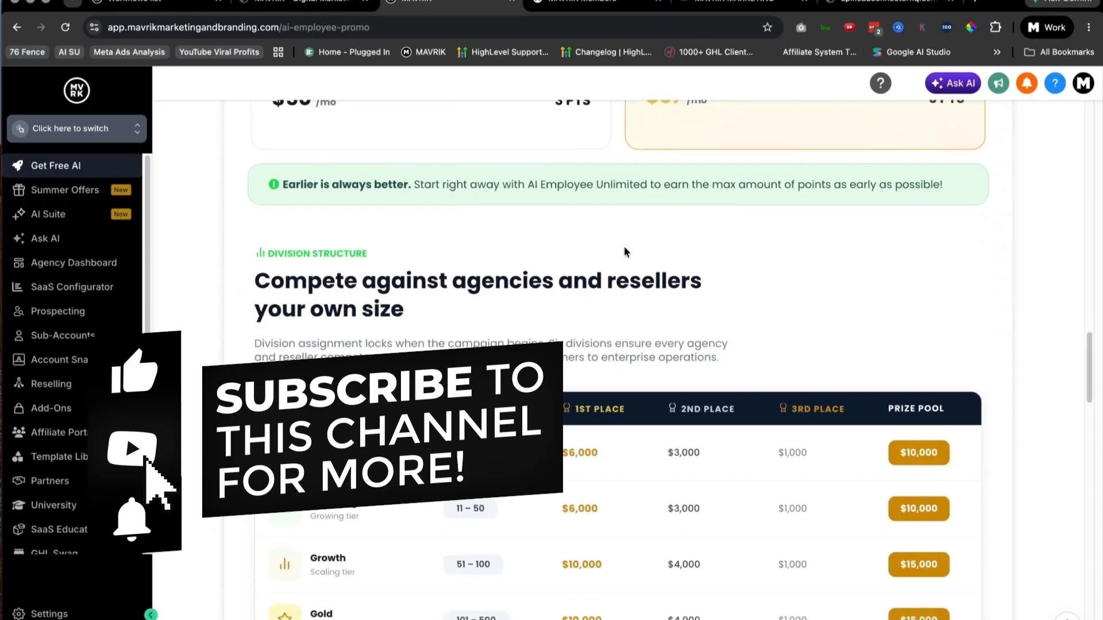
{"action": "scroll", "coordinate": [597, 252], "scroll_direction": "down", "scroll_amount": 1}
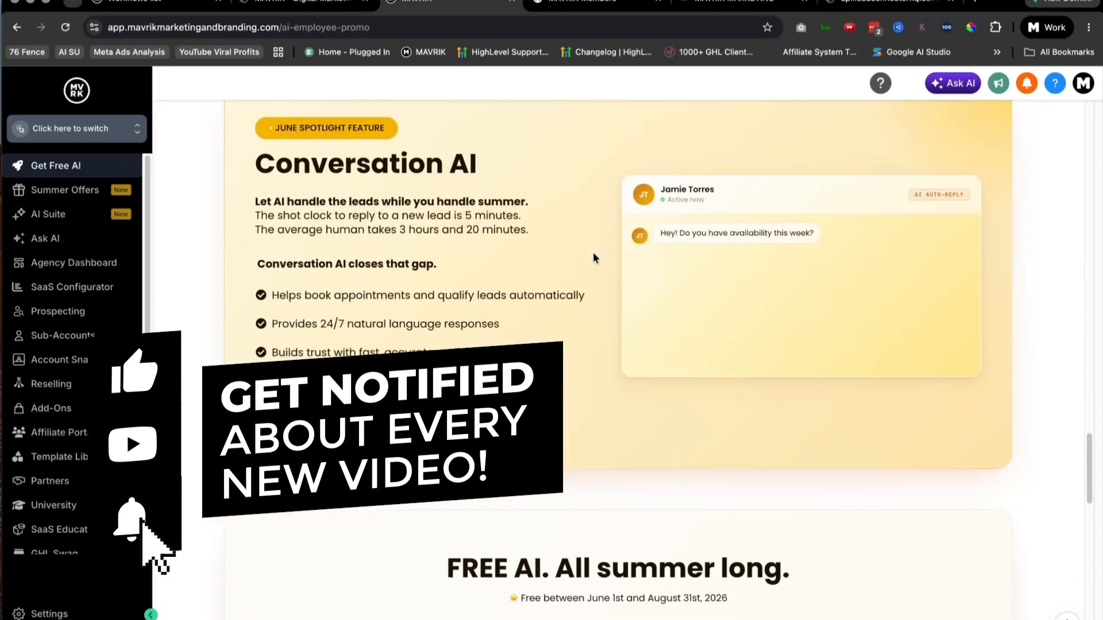
{"action": "scroll", "coordinate": [593, 252], "scroll_direction": "up", "scroll_amount": 20}
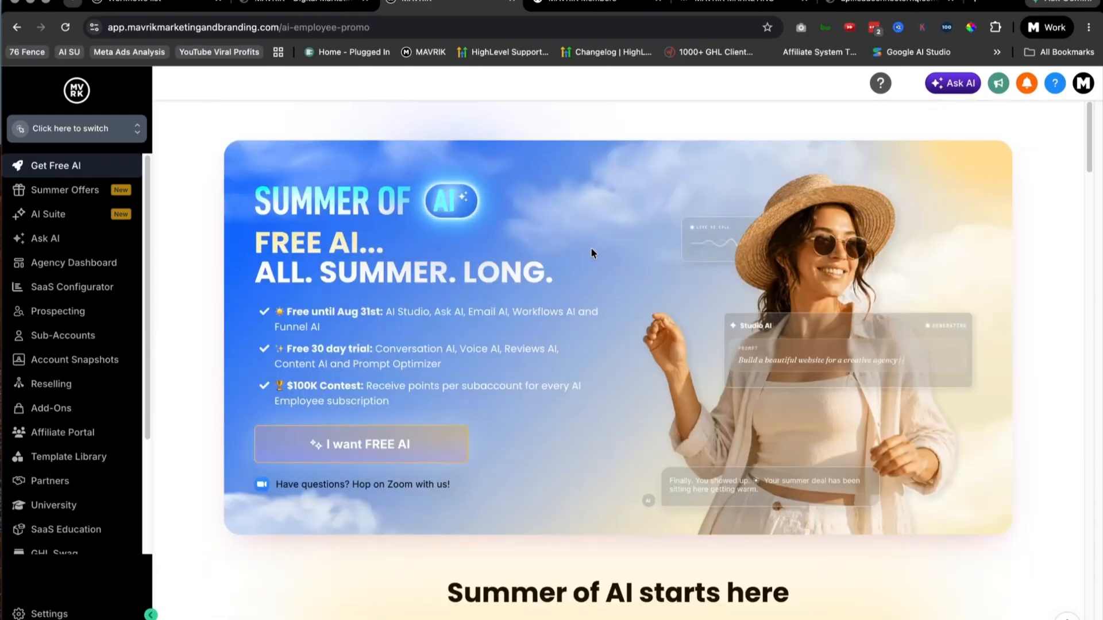